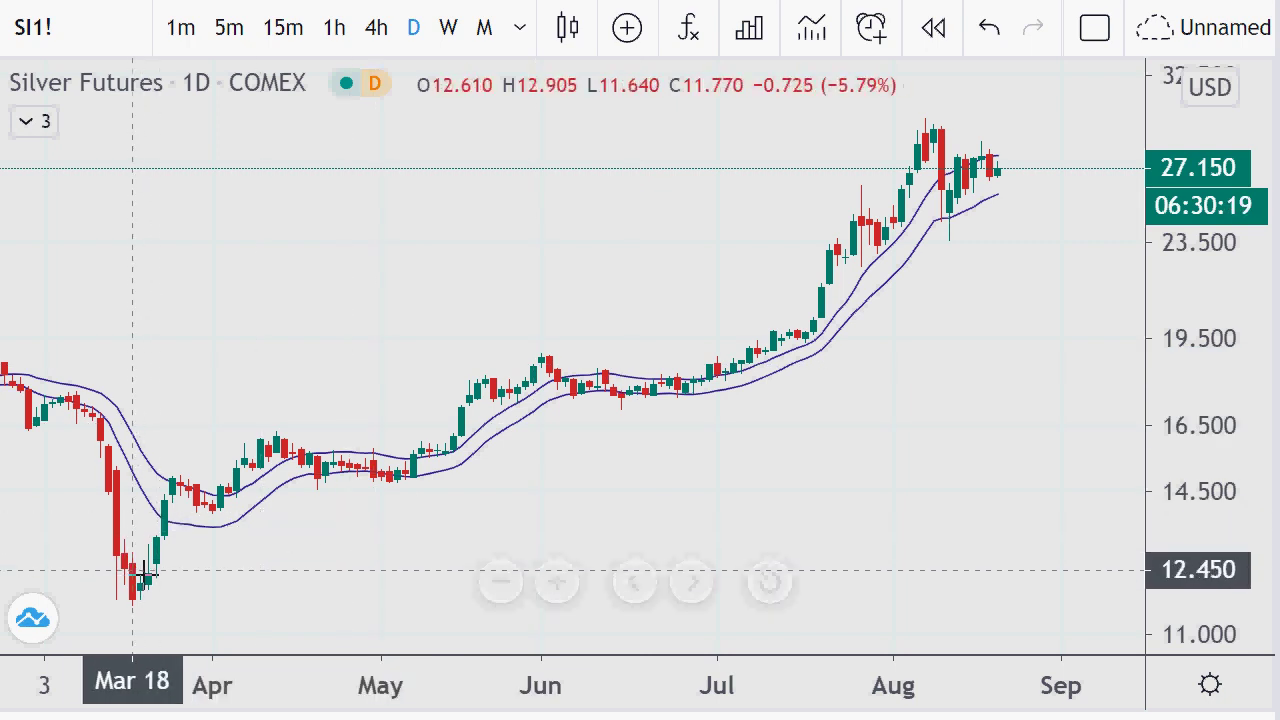
- Brush freehand marks around the March low, the July breakout and the mid-August consolidation, deleting each mark after drawing it
mouse_move(75, 540)
mouse_down()
mouse_move(220, 594)
mouse_move(92, 600)
mouse_move(68, 545)
mouse_move(108, 550)
mouse_up()
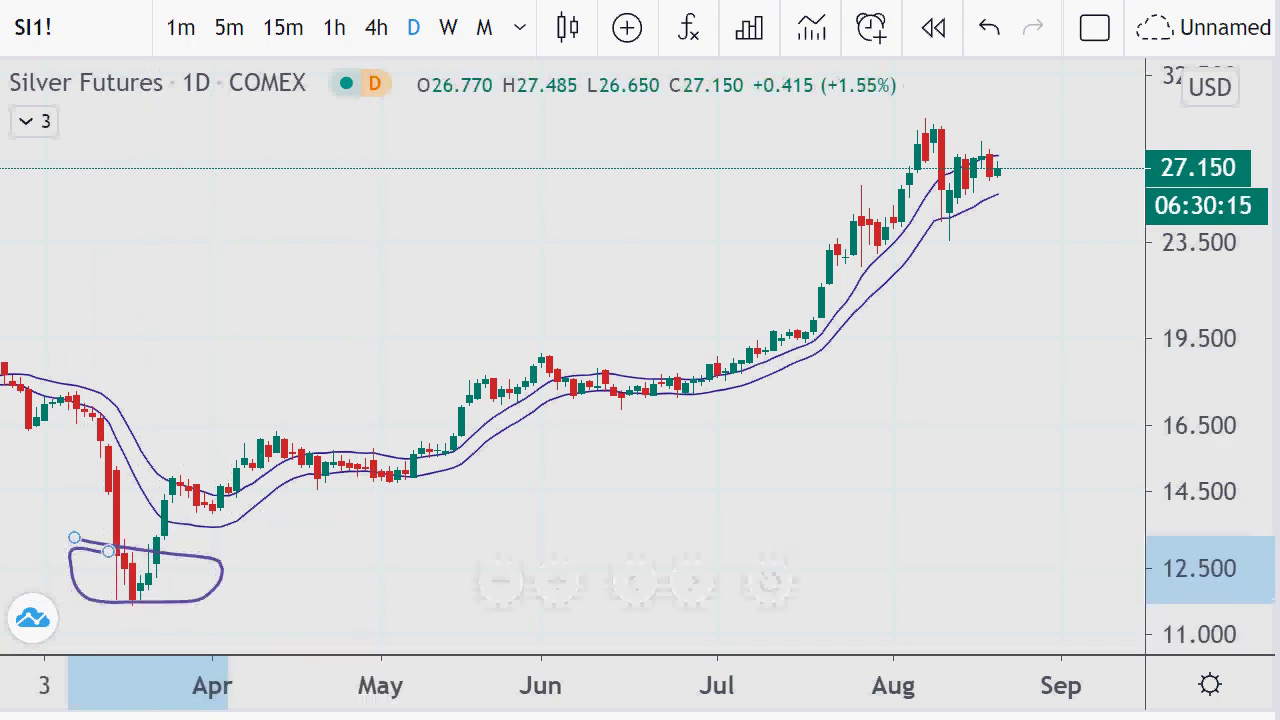
key(Delete)
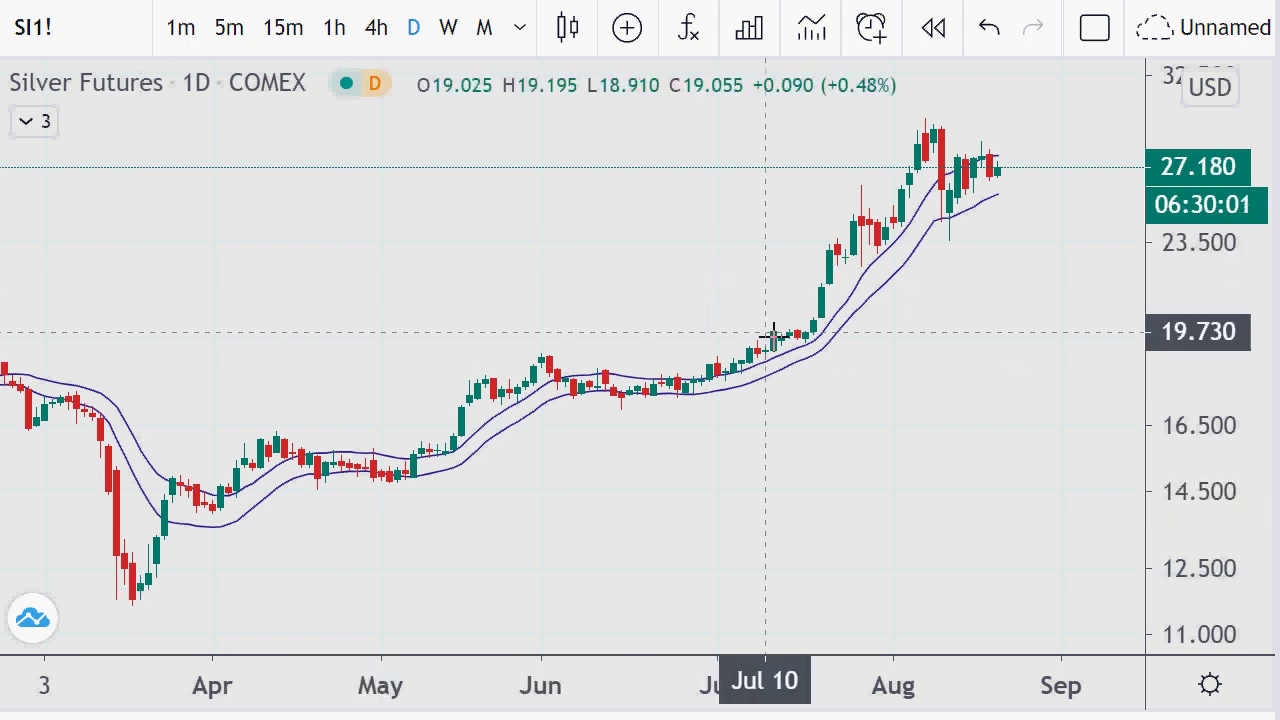
mouse_move(811, 310)
mouse_down()
mouse_move(846, 289)
mouse_move(709, 274)
mouse_move(857, 274)
mouse_move(829, 258)
mouse_up()
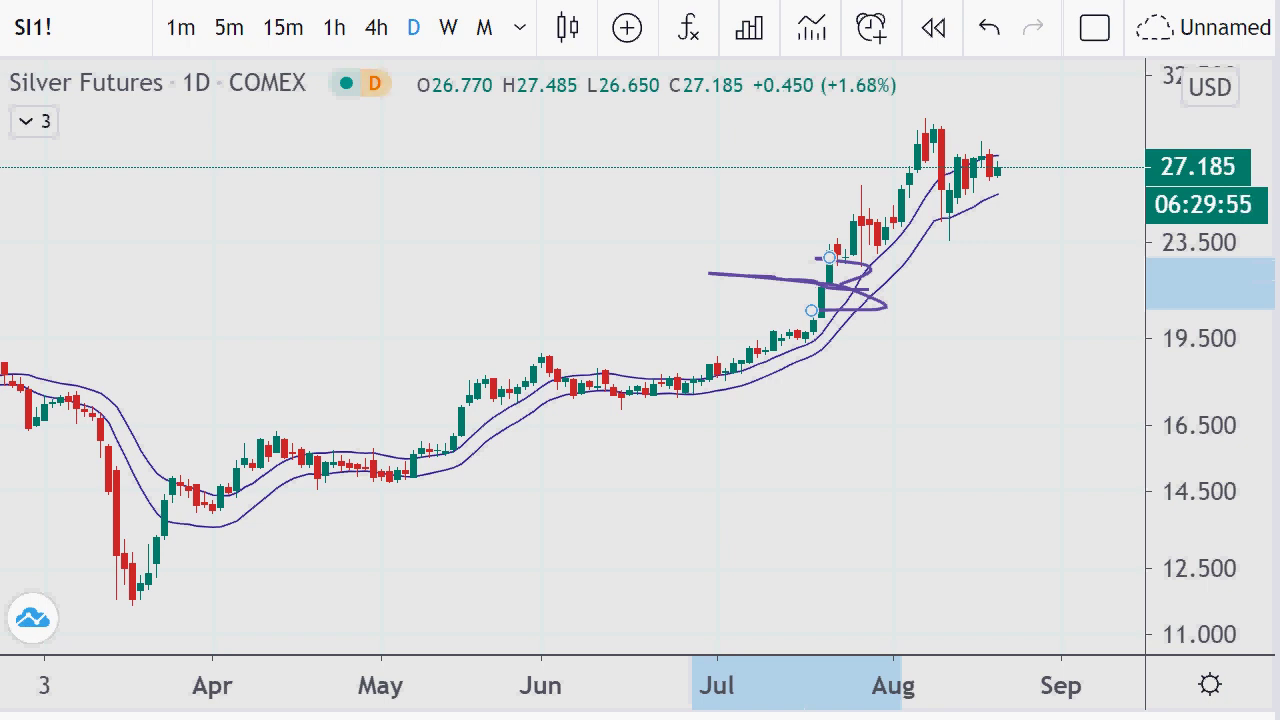
key(Delete)
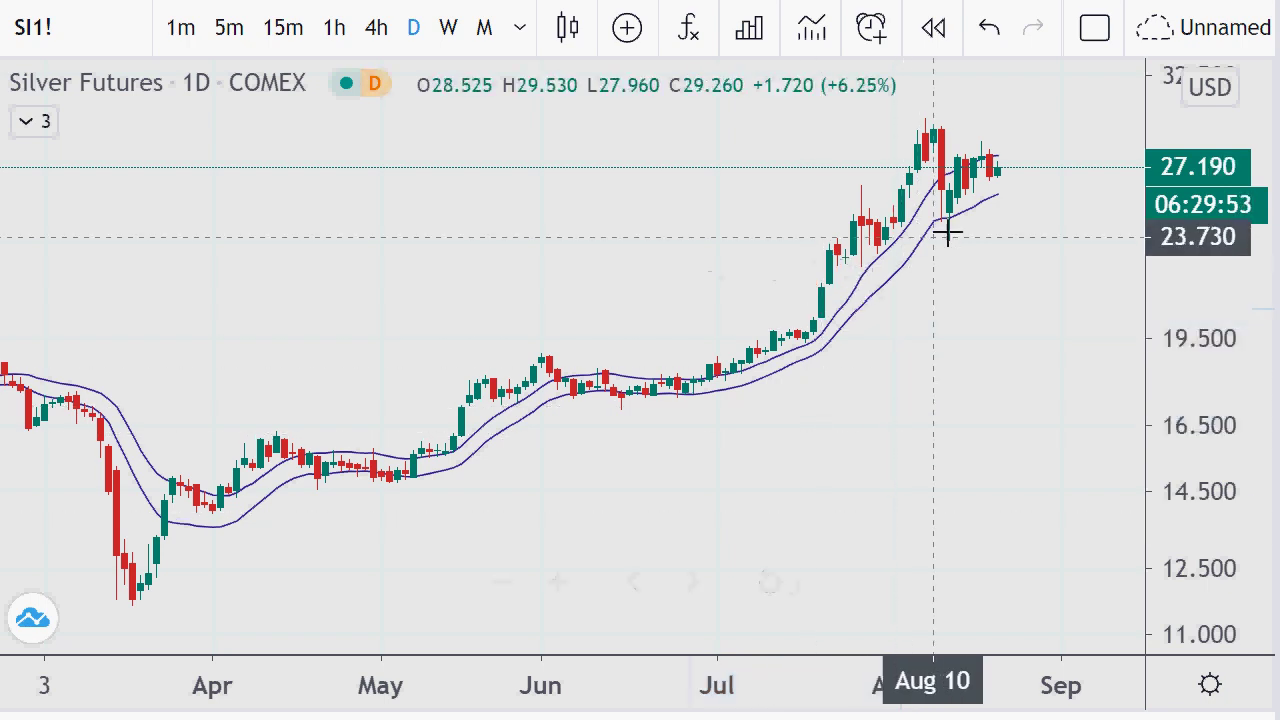
mouse_move(990, 155)
mouse_down()
mouse_move(951, 211)
mouse_move(1023, 177)
mouse_move(958, 178)
mouse_up()
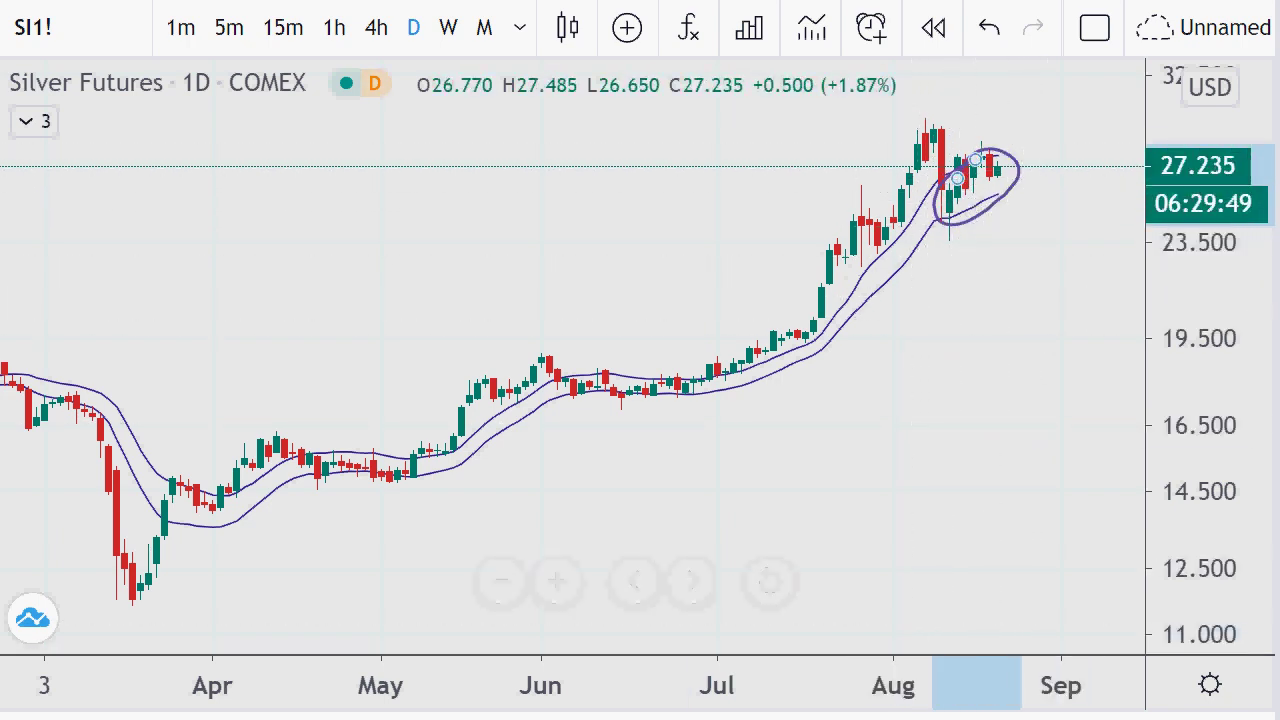
key(Delete)
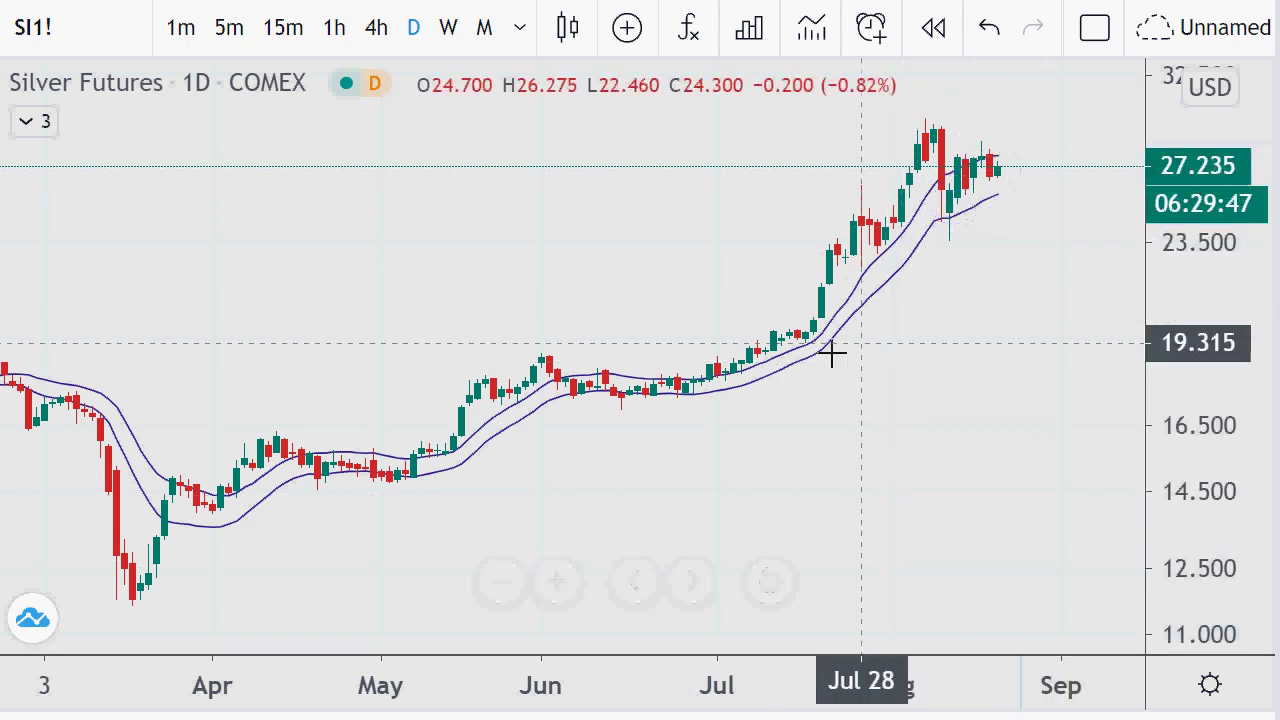
- Brush curves along the July–August rally and roughly horizontal lines through the breakout area at about 19 and 19.5
drag(790, 352, 878, 203)
drag(905, 155, 981, 82)
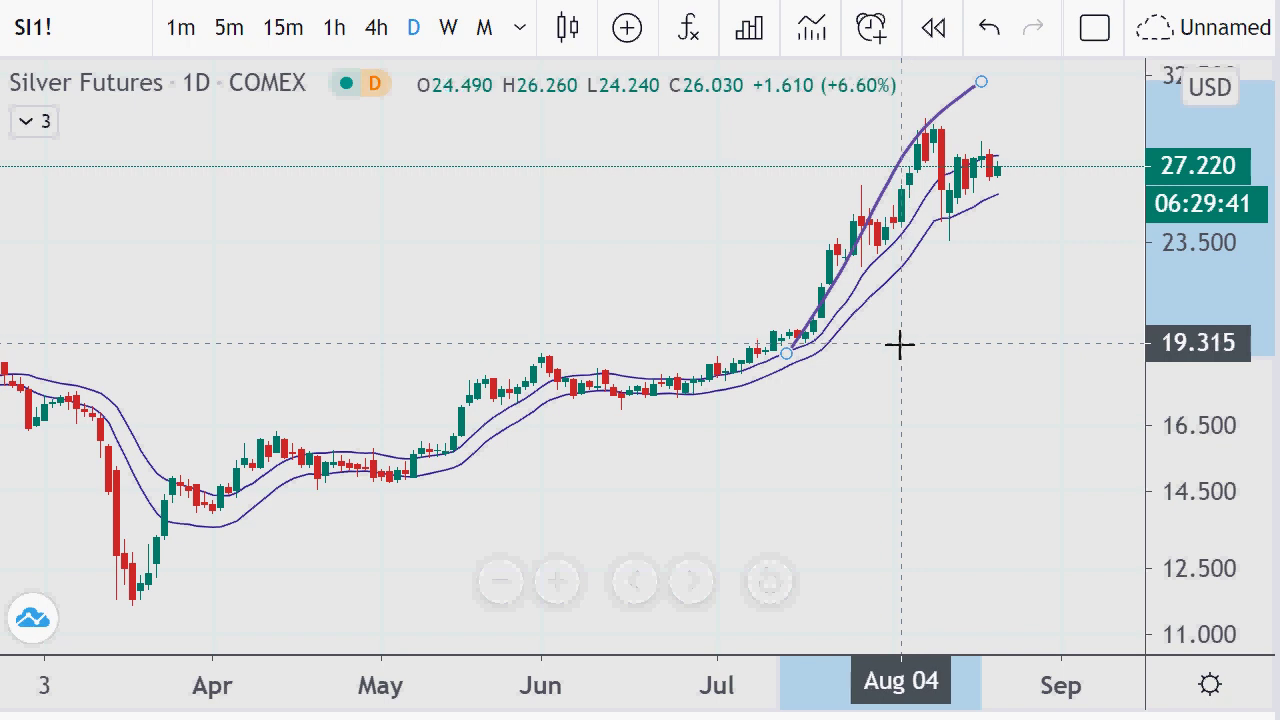
click(508, 353)
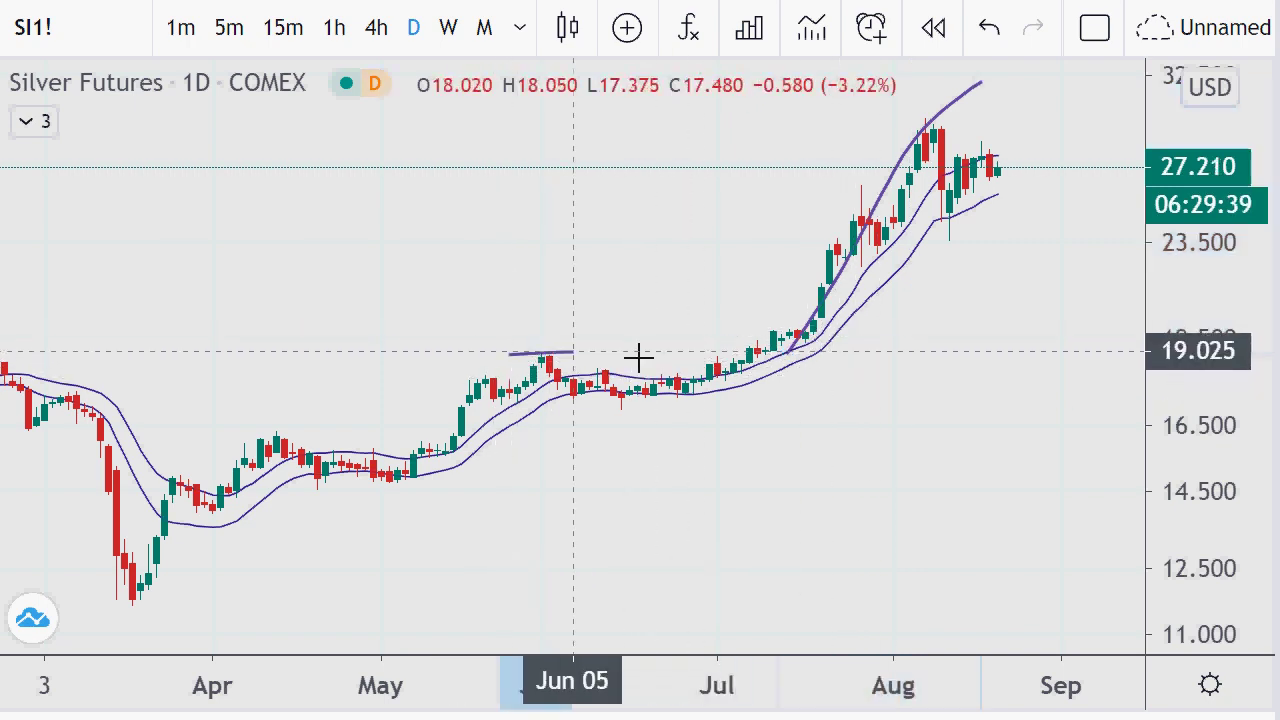
click(957, 351)
click(686, 326)
click(874, 336)
click(785, 330)
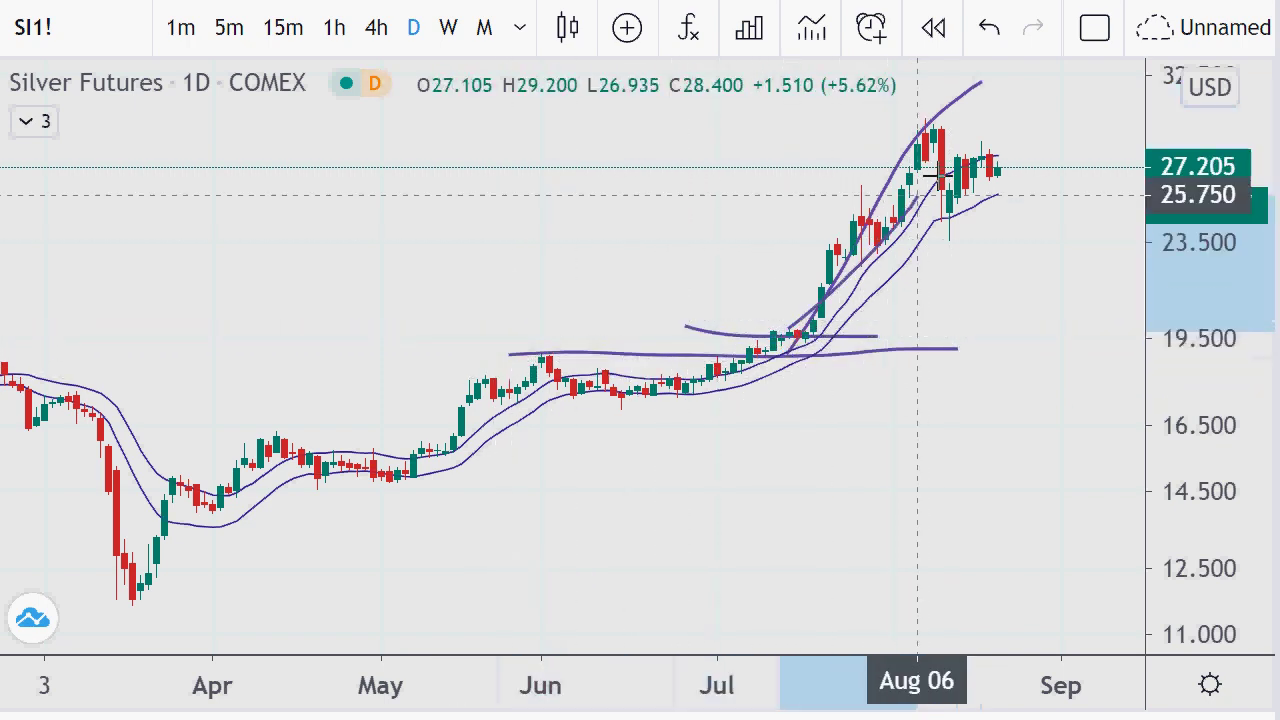
- Circle the mid-August consolidation and brush a downward arc beside it, and remove all drawings from the chart
mouse_move(965, 132)
mouse_down()
mouse_move(952, 228)
mouse_move(960, 160)
mouse_up()
drag(1000, 197, 1066, 234)
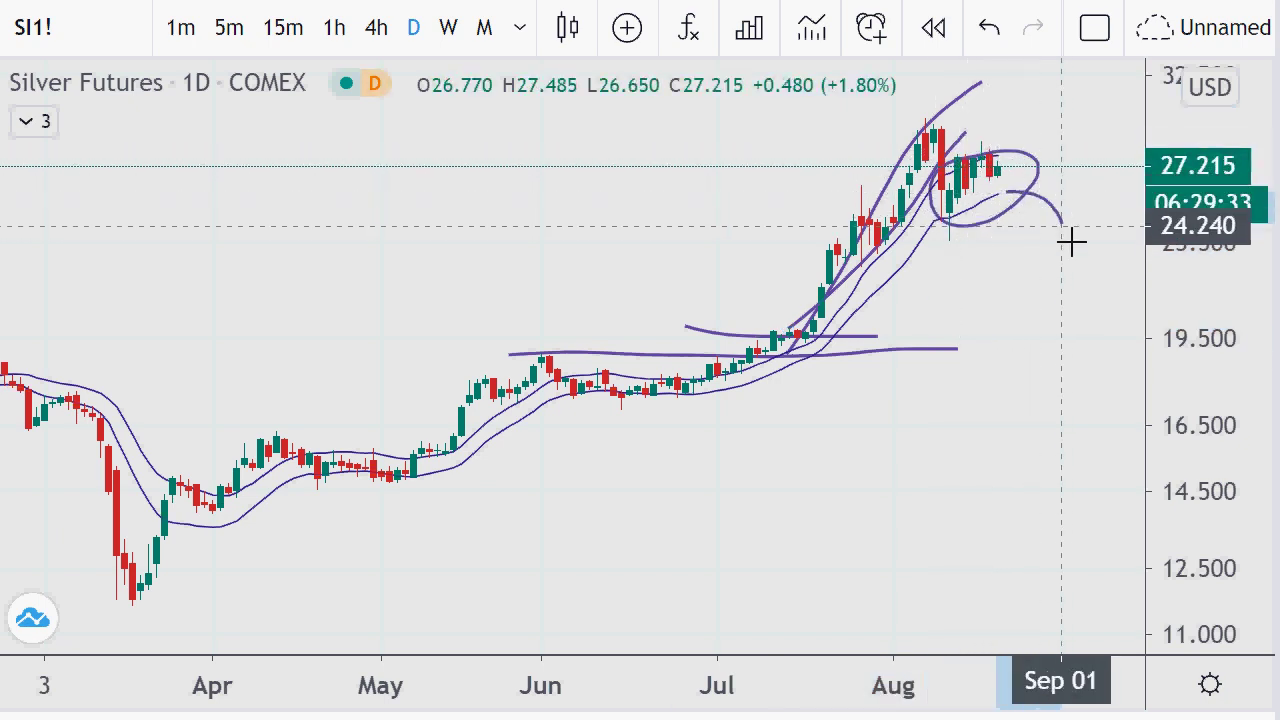
right_click(945, 442)
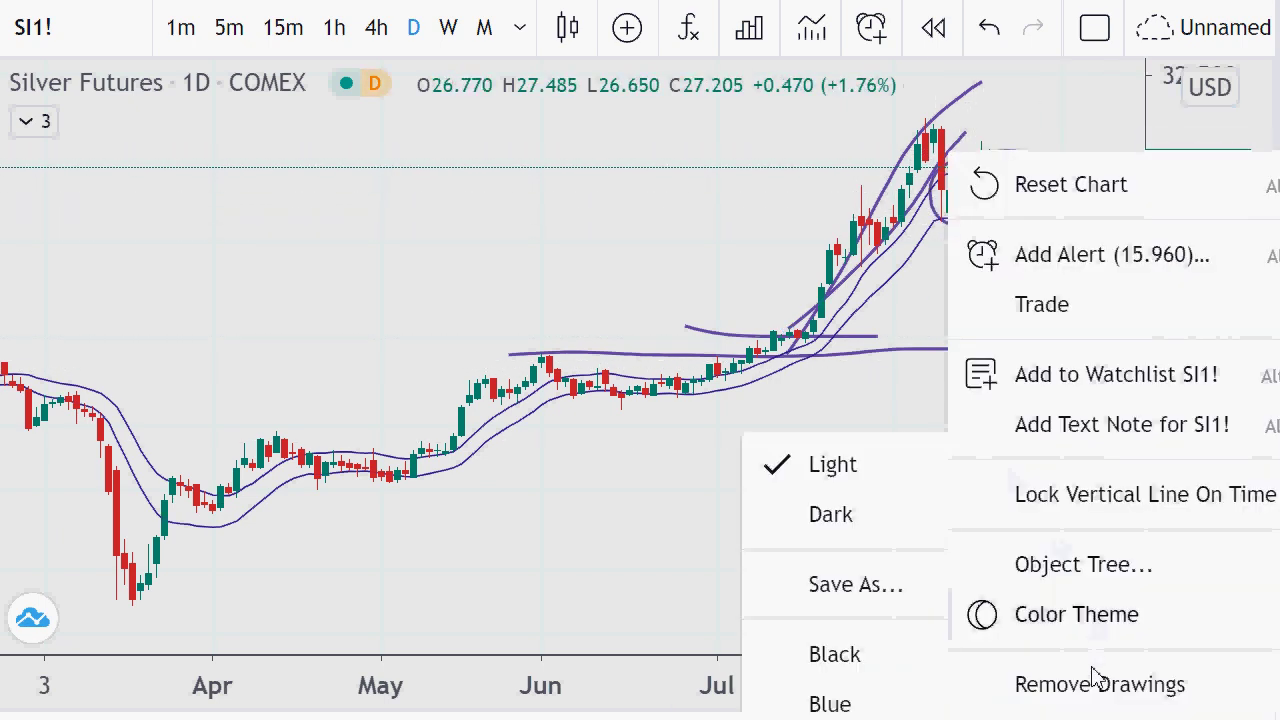
click(1056, 684)
- Switch the silver chart to the weekly interval and place a horizontal ray at about 18.74, starting in January 2019
click(450, 37)
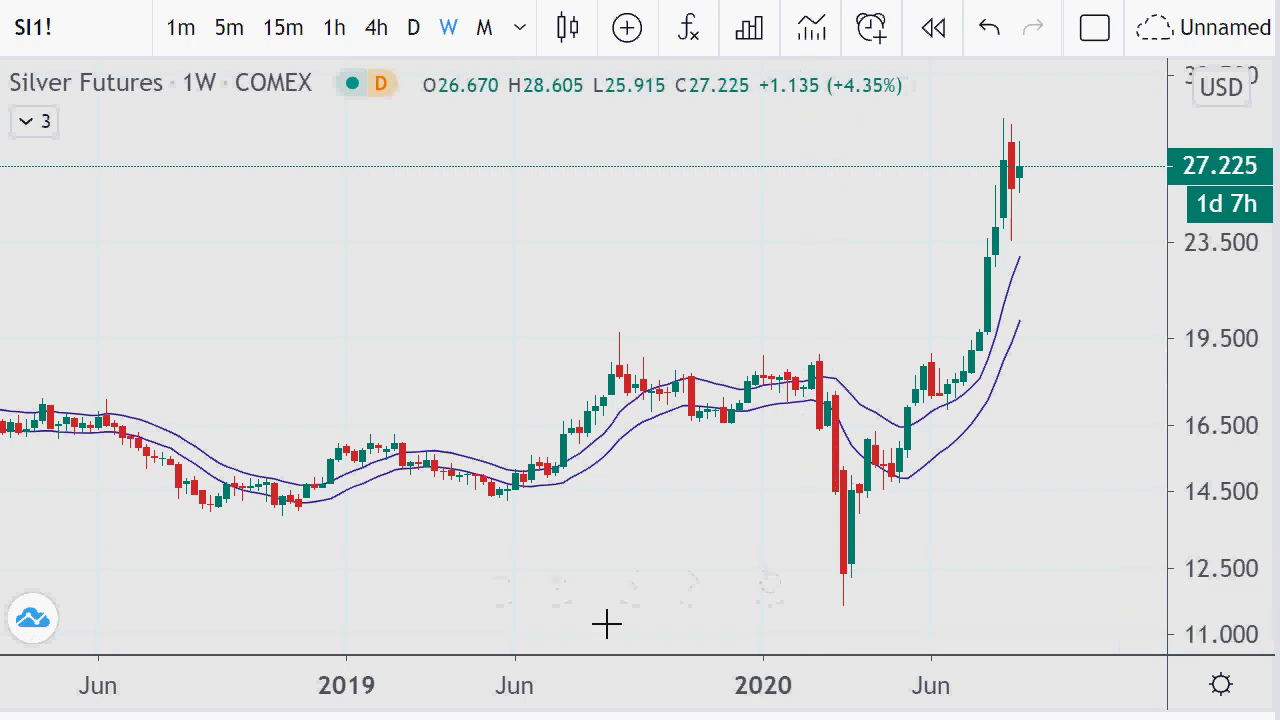
click(362, 359)
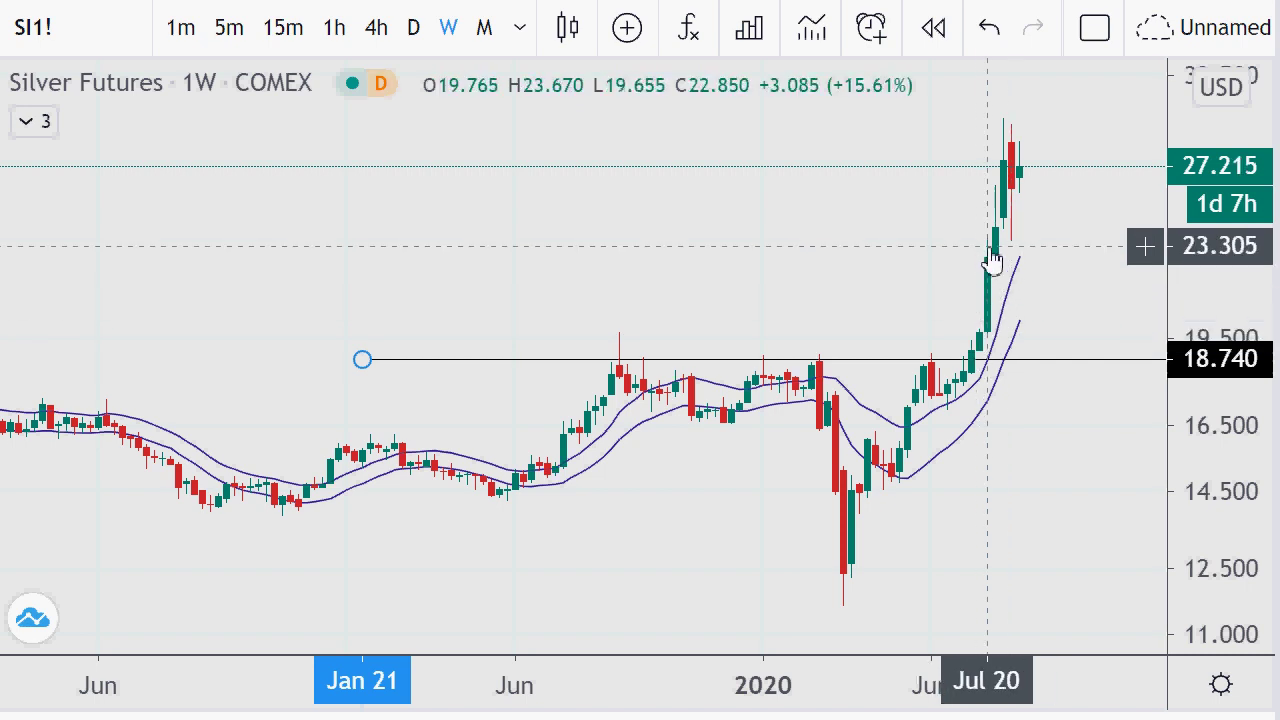
scroll(928, 254, up, 5)
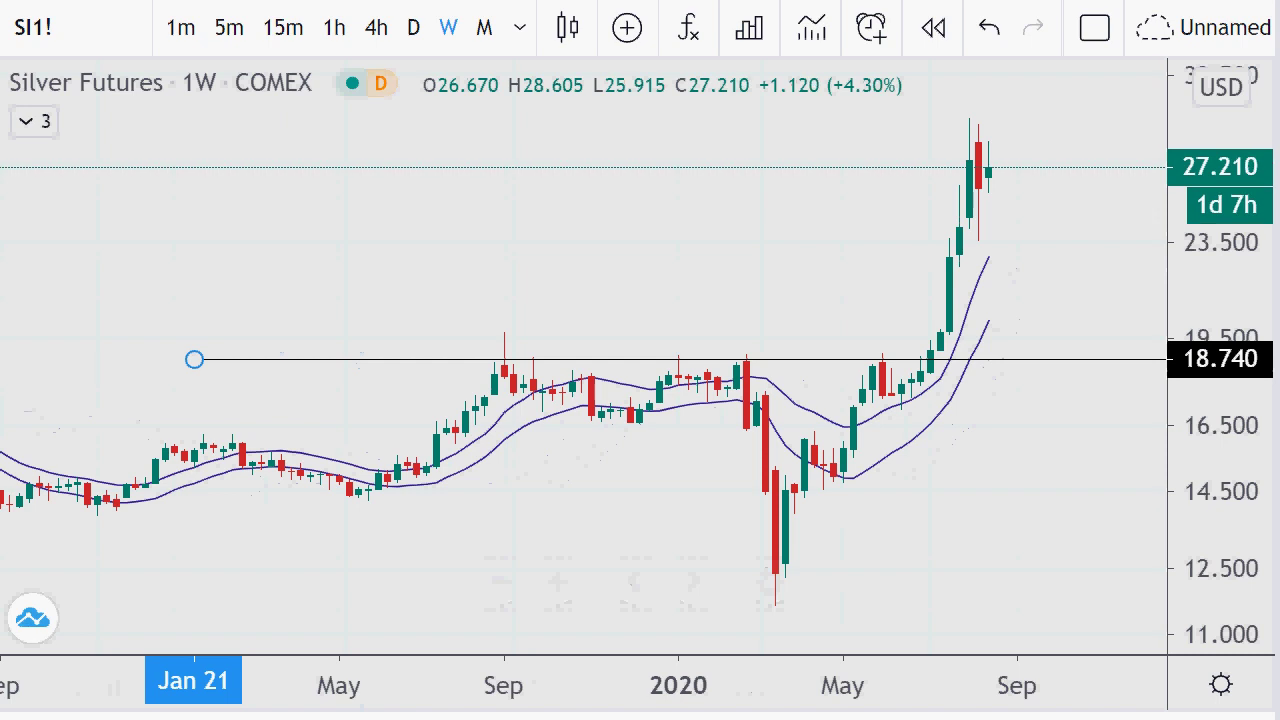
drag(1000, 134, 914, 171)
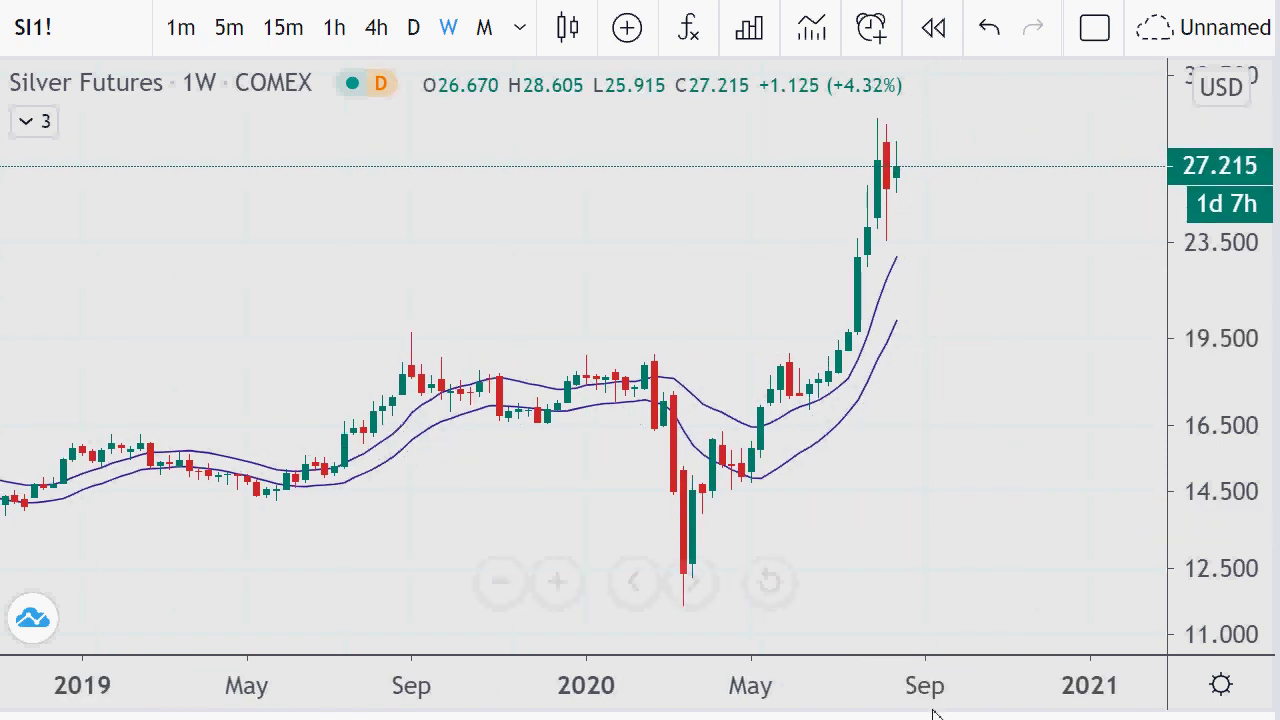
- Circle the latest weekly candles and brush strokes along and beside them, and remove all drawings from the chart
mouse_move(884, 128)
mouse_down()
mouse_move(857, 171)
mouse_move(908, 234)
mouse_move(887, 122)
mouse_up()
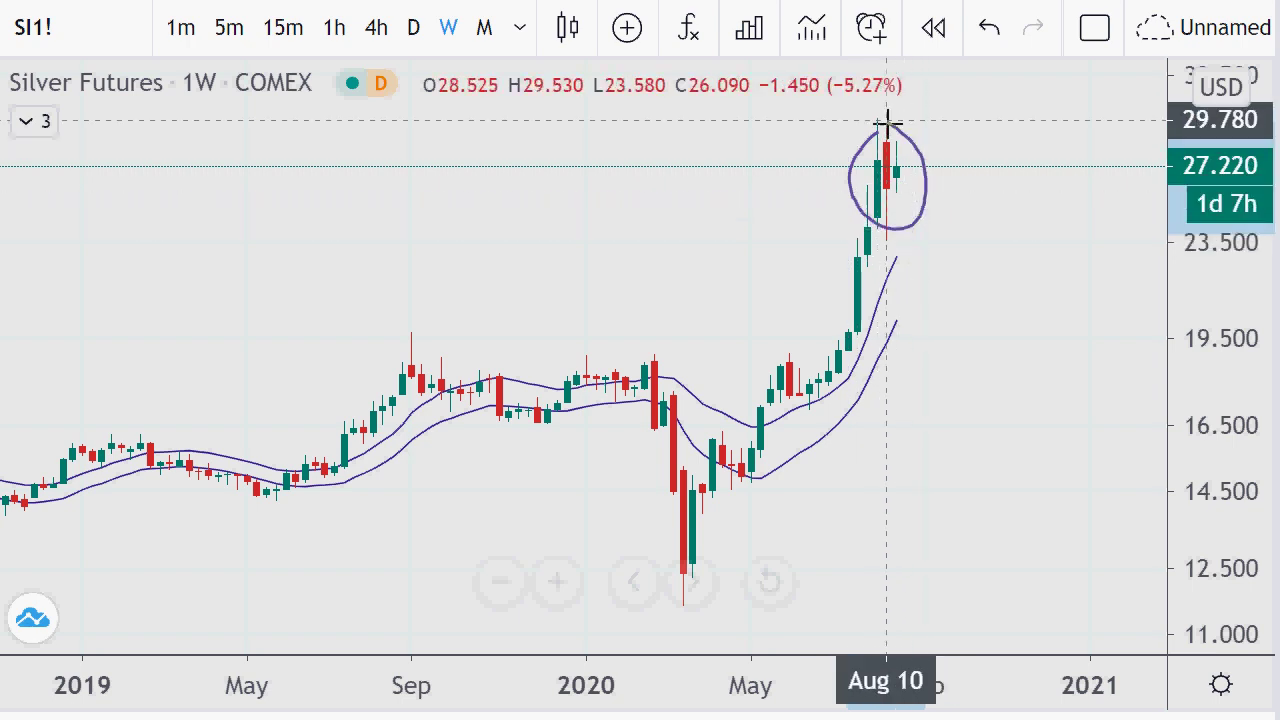
drag(857, 300, 848, 143)
drag(983, 214, 886, 199)
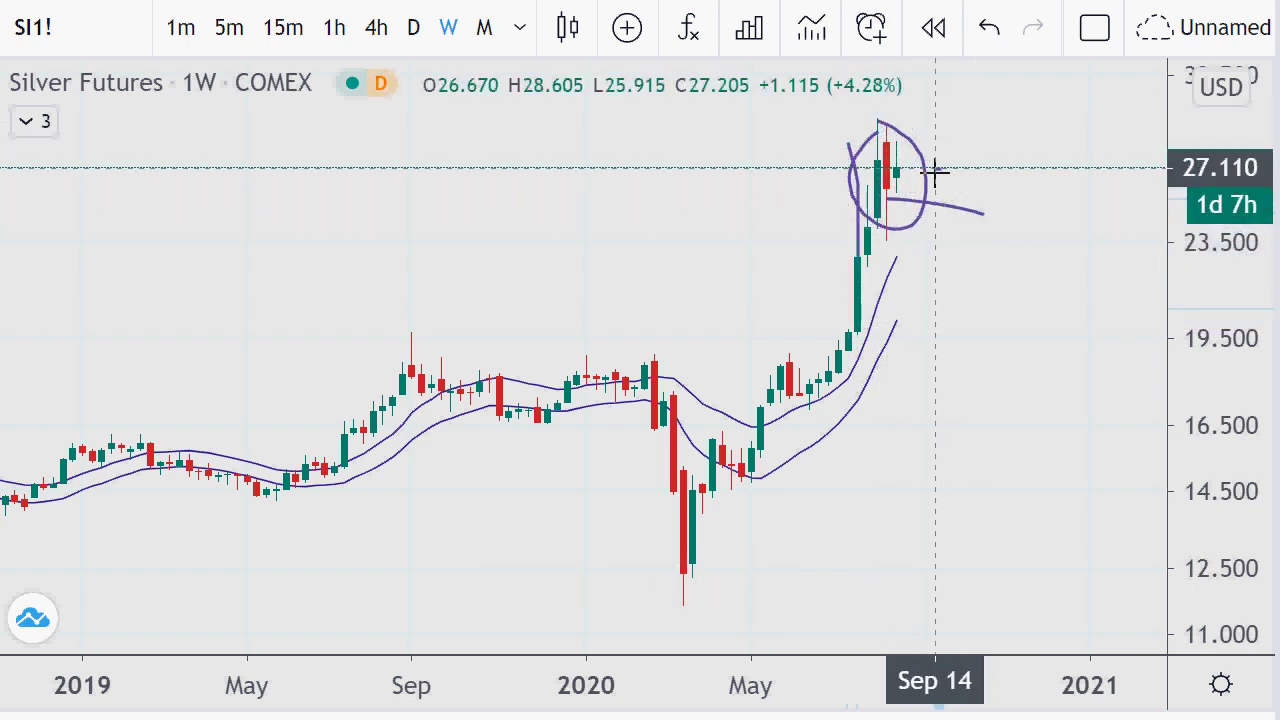
drag(970, 160, 930, 170)
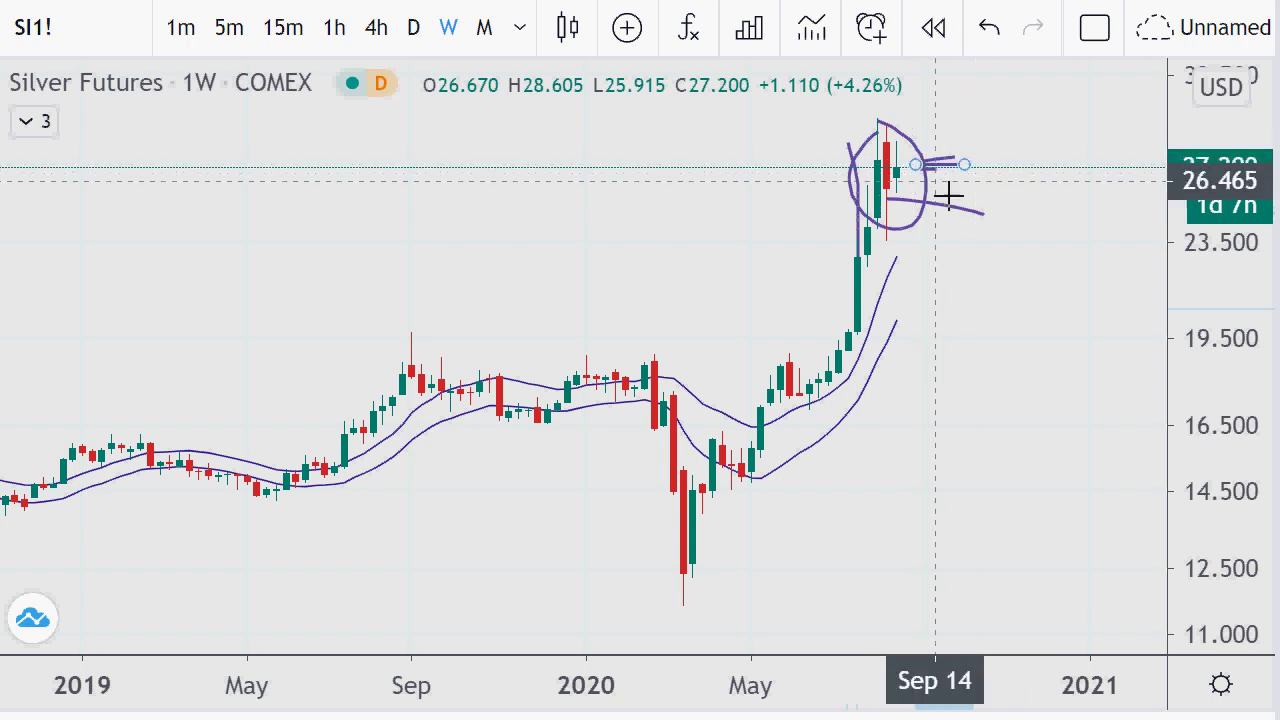
right_click(520, 220)
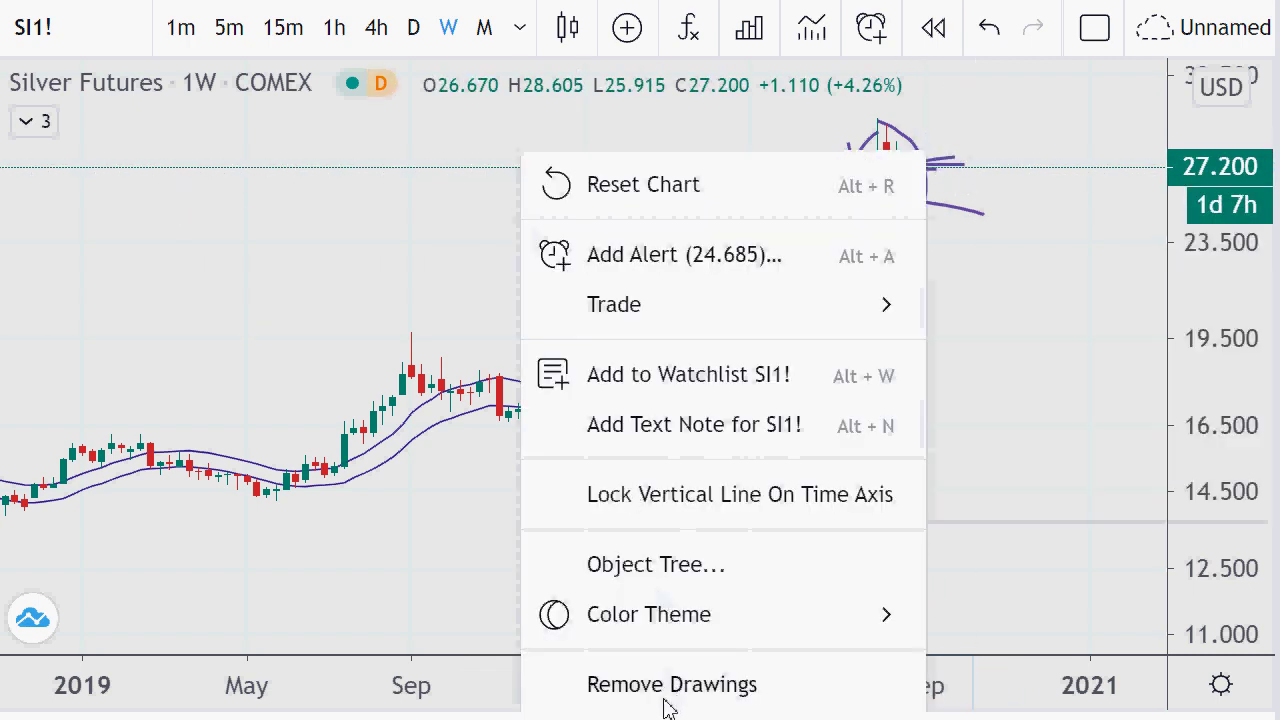
click(669, 692)
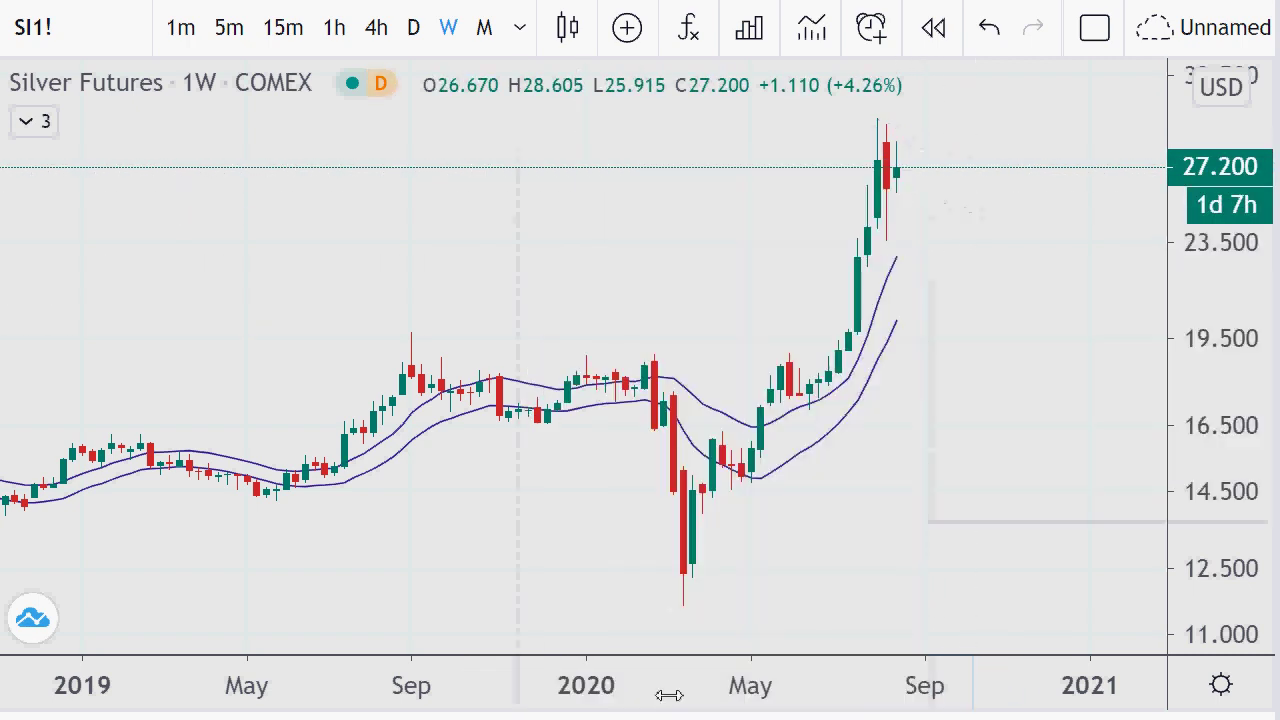
- Examine silver's recent price action on the daily and 1-hour charts, from the late-July rally through the August 17–20 swings
click(416, 27)
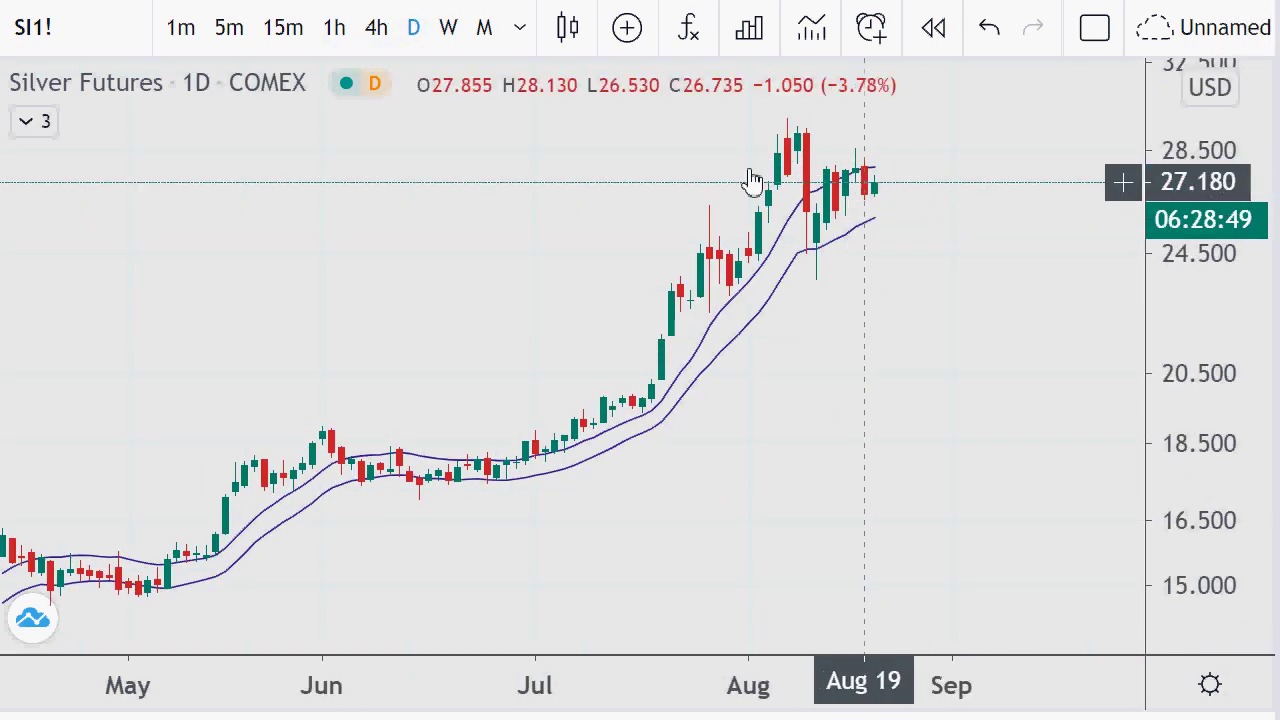
click(335, 28)
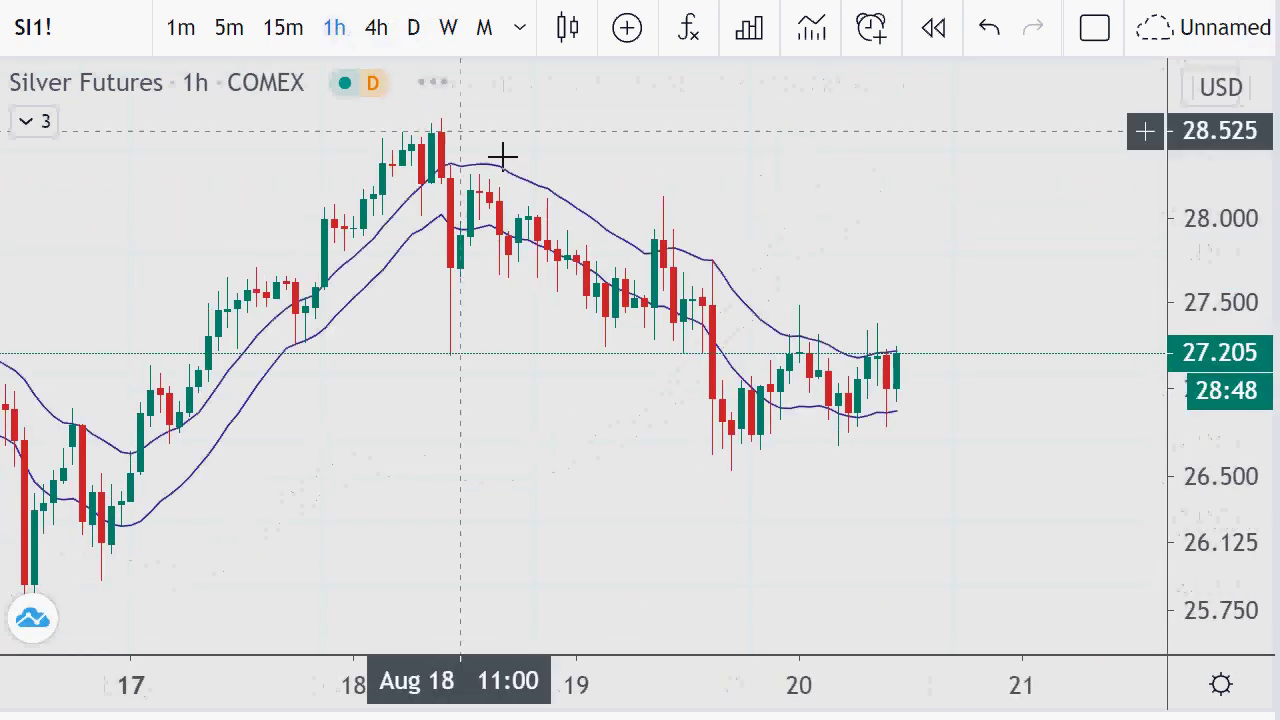
scroll(808, 345, down, 2)
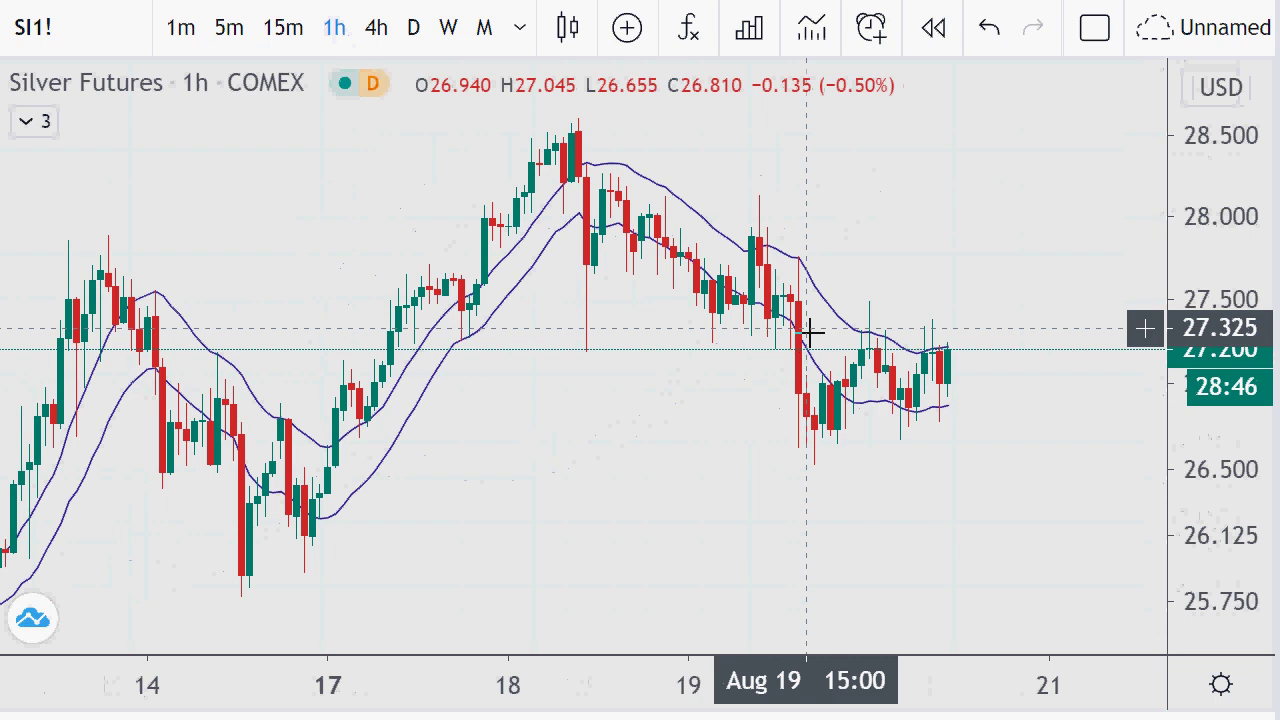
scroll(808, 331, down, 3)
scroll(808, 331, down, 5)
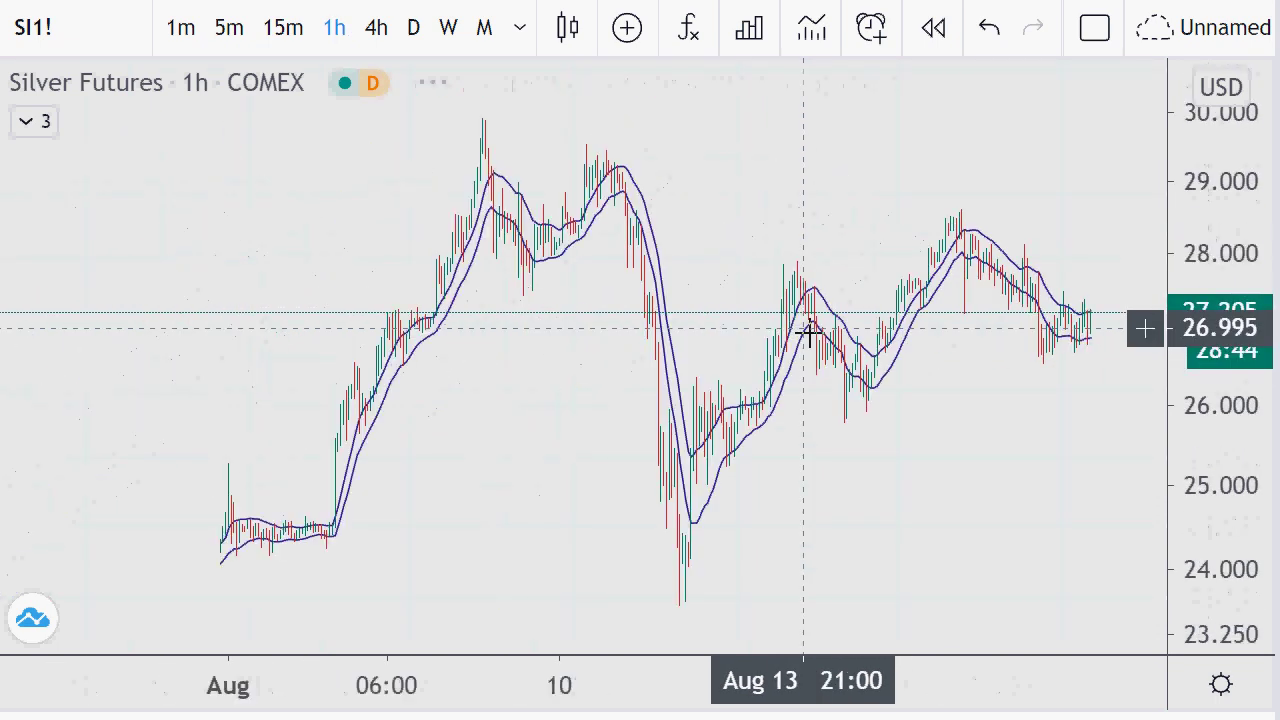
scroll(824, 375, down, 2)
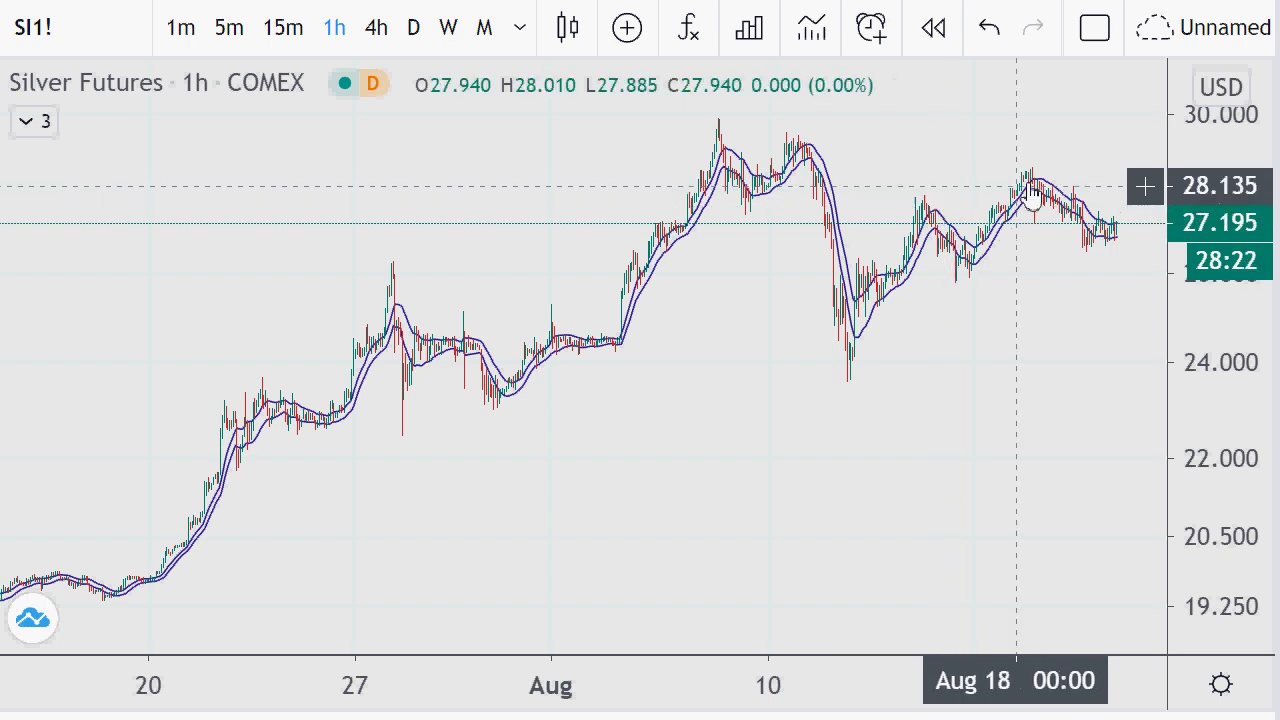
scroll(943, 200, up, 5)
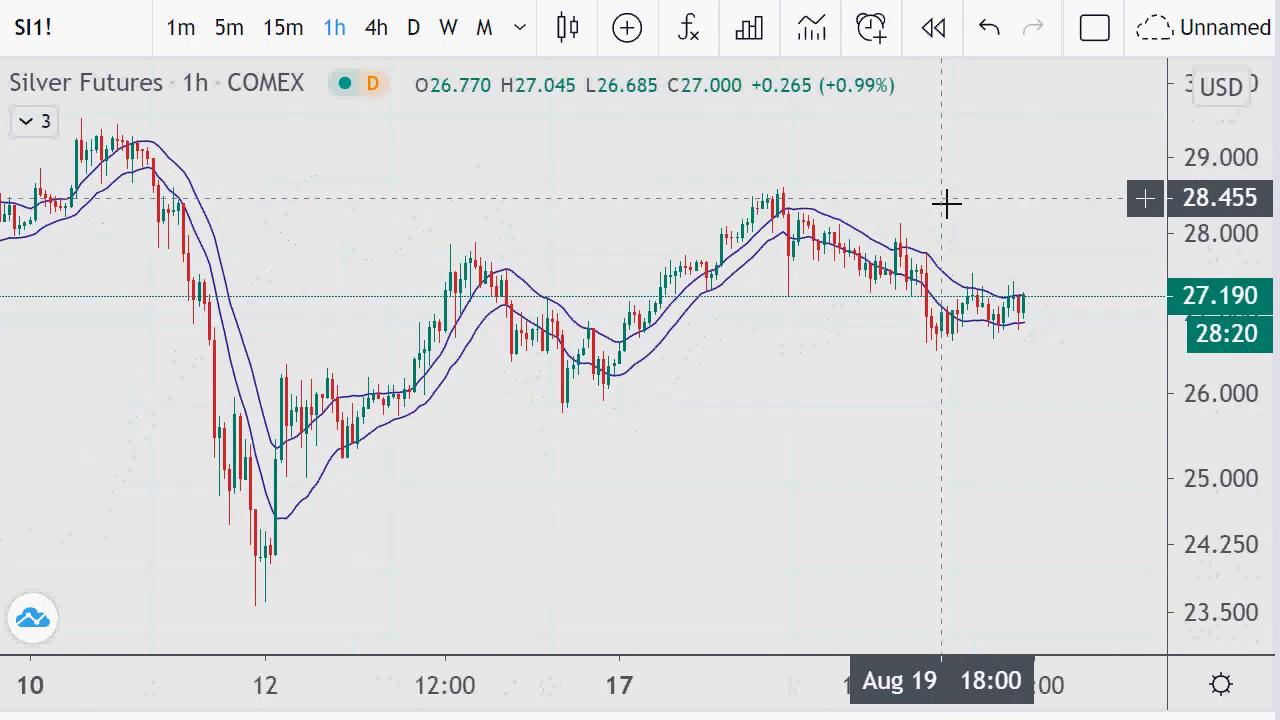
scroll(943, 200, up, 3)
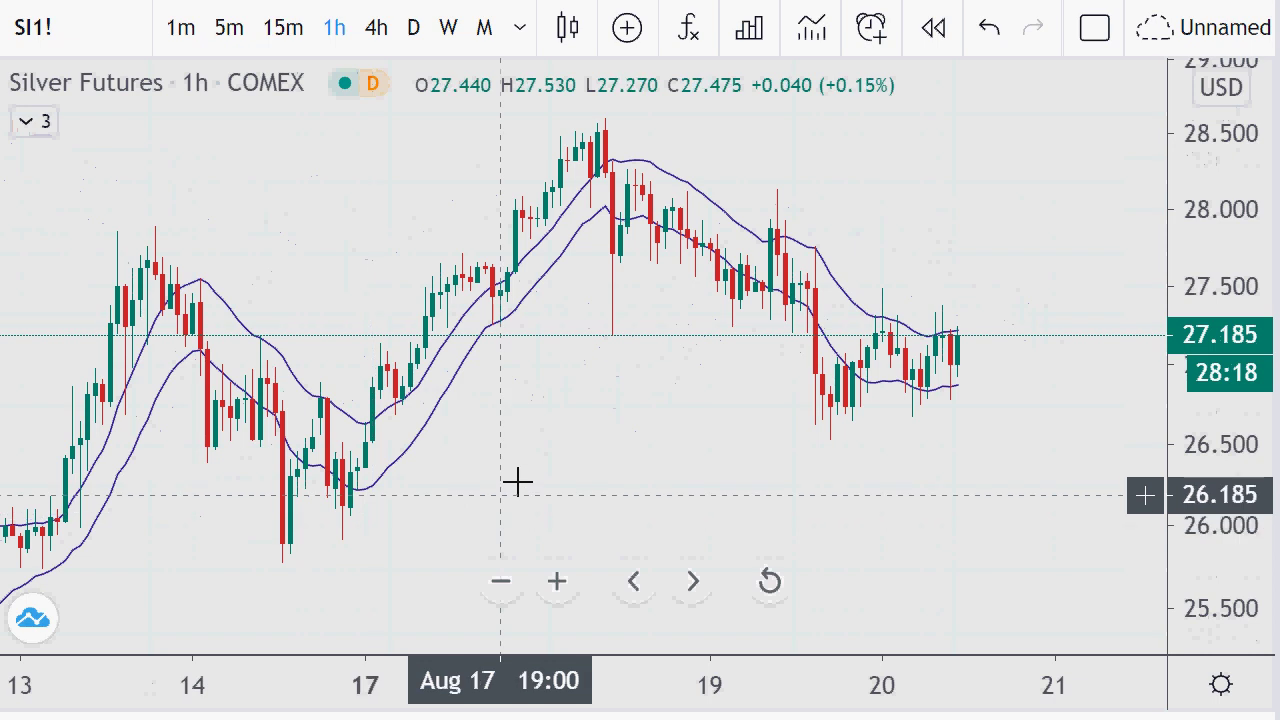
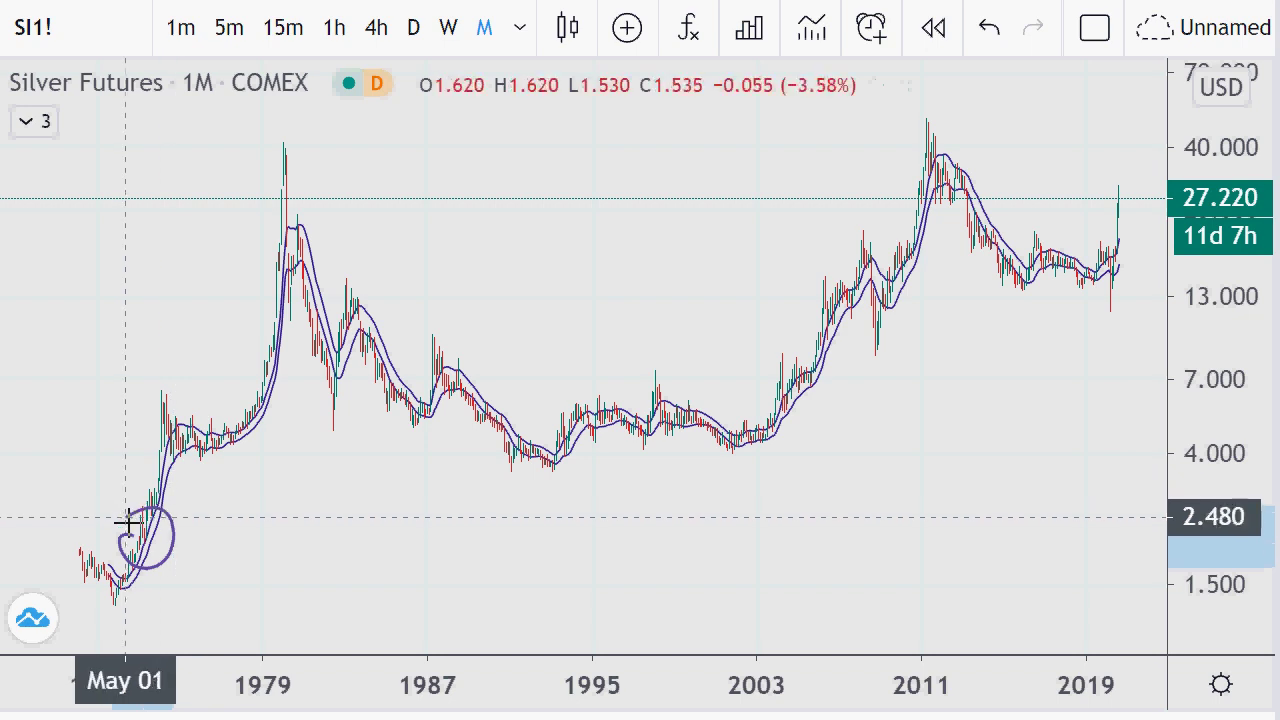
- On the monthly chart, mark the mid-1970s consolidation with brush strokes and trace the late-1970s surge up to the 1980 peak
mouse_move(130, 412)
mouse_down()
mouse_move(194, 382)
mouse_move(277, 431)
mouse_move(140, 471)
mouse_move(150, 420)
mouse_up()
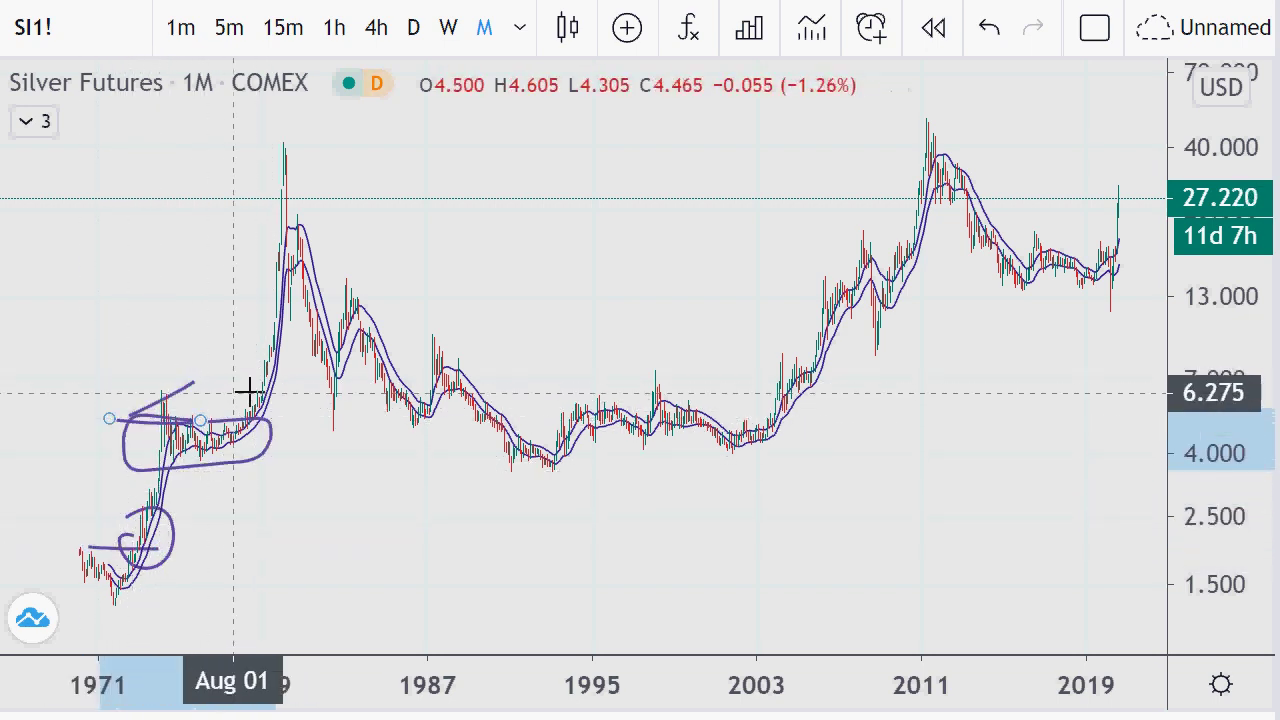
mouse_move(258, 392)
mouse_down()
mouse_move(270, 376)
mouse_move(240, 370)
mouse_move(255, 383)
mouse_move(246, 223)
mouse_move(312, 152)
mouse_move(263, 160)
mouse_move(301, 197)
mouse_up()
mouse_move(228, 211)
mouse_down()
mouse_move(246, 214)
mouse_move(260, 180)
mouse_move(283, 173)
mouse_up()
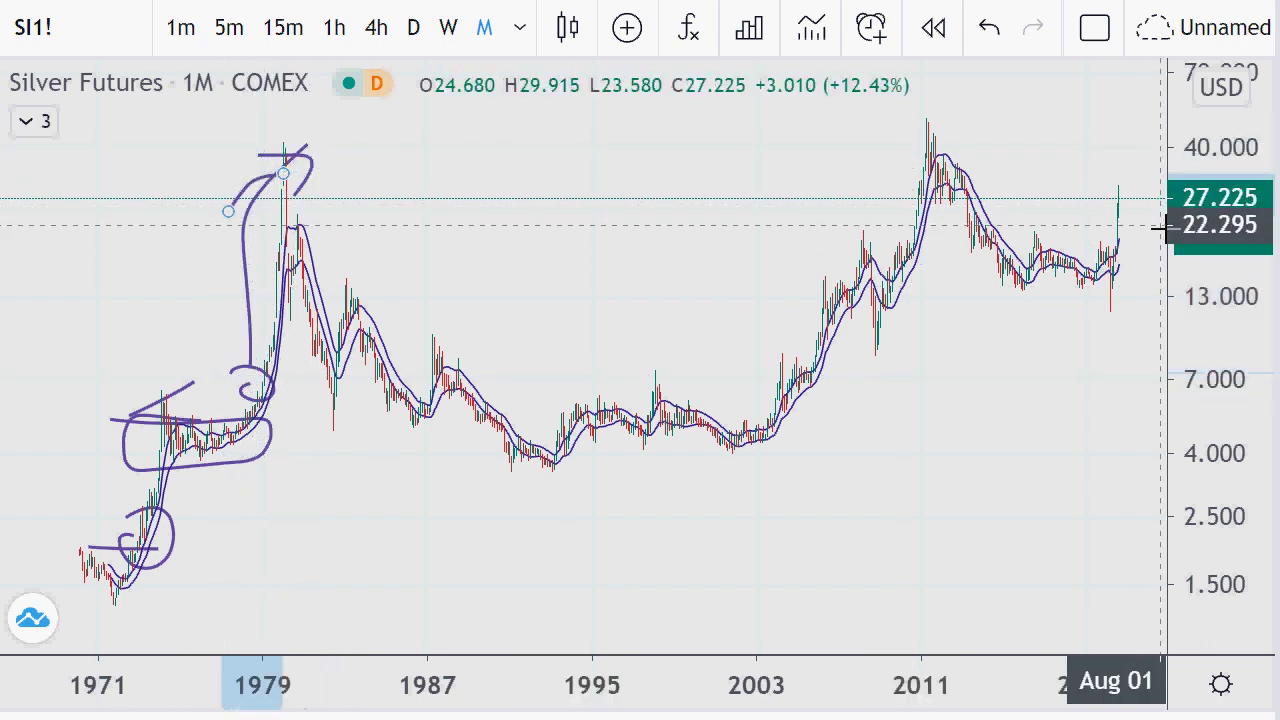
- Brush a short line at the 2020 high and retrace both upward legs of the 1970s advance
drag(1064, 195, 1124, 192)
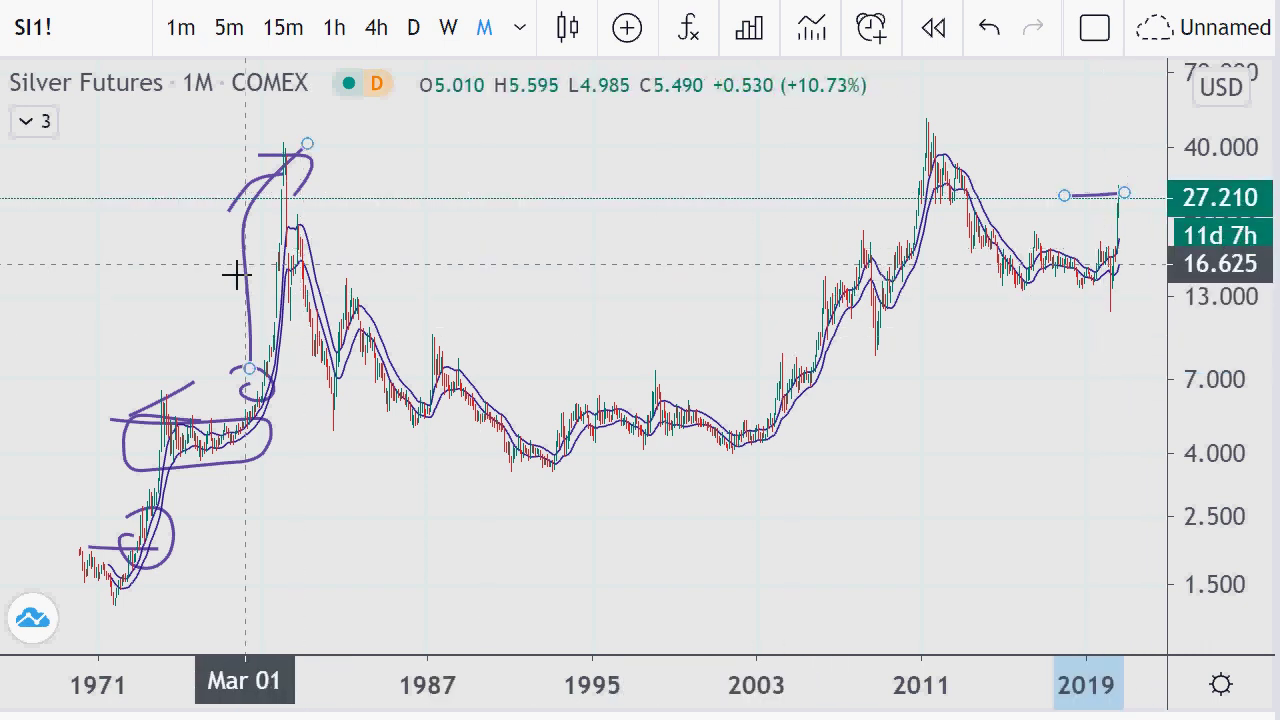
mouse_move(143, 554)
mouse_down()
mouse_move(137, 443)
mouse_move(243, 452)
mouse_up()
mouse_move(265, 365)
mouse_down()
mouse_move(270, 191)
mouse_move(295, 155)
mouse_up()
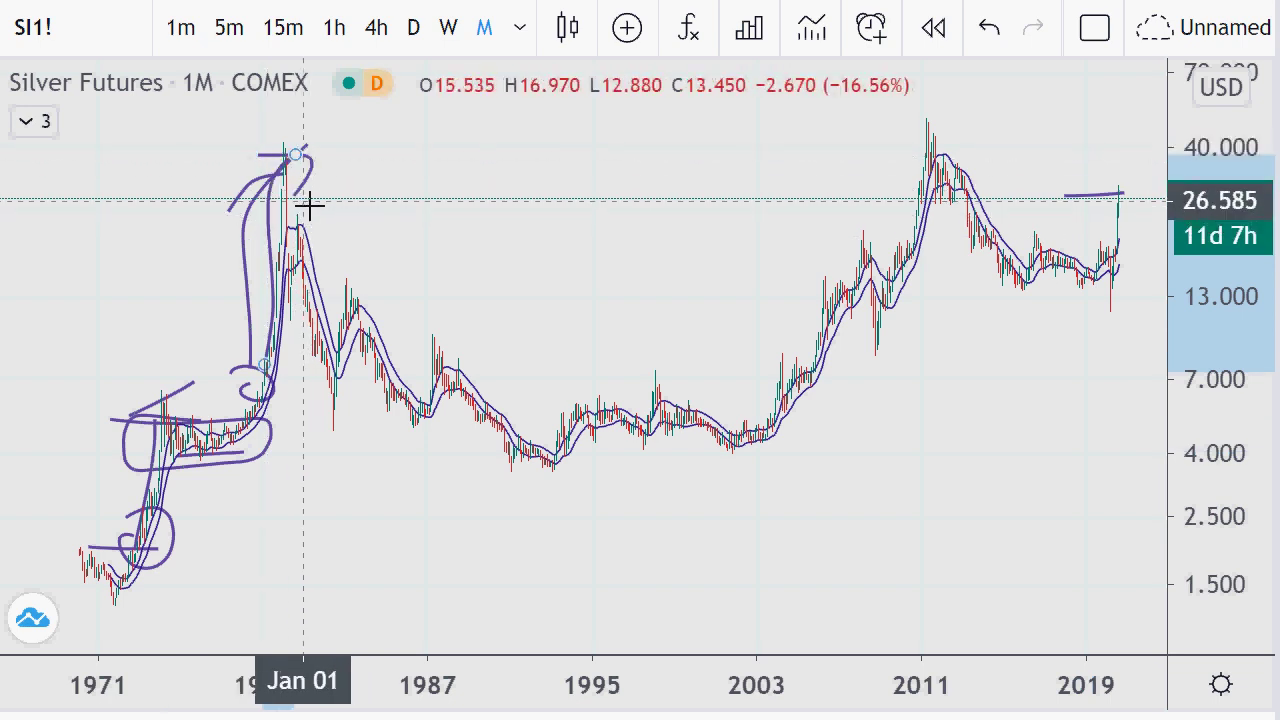
- Add a second short line and a circle around the 2020 rally, and trace the rebound that follows the 1982 low
drag(1063, 207, 1123, 205)
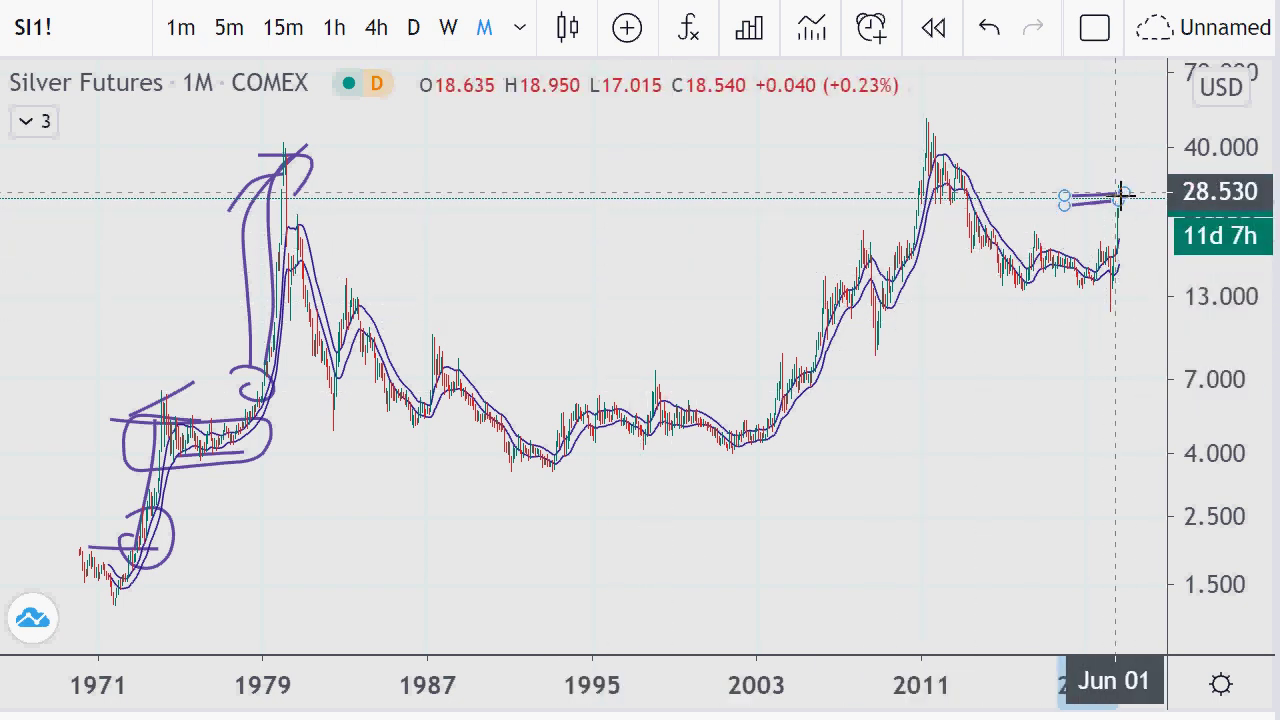
mouse_move(1122, 195)
mouse_down()
mouse_move(1100, 249)
mouse_move(1134, 190)
mouse_move(1104, 254)
mouse_up()
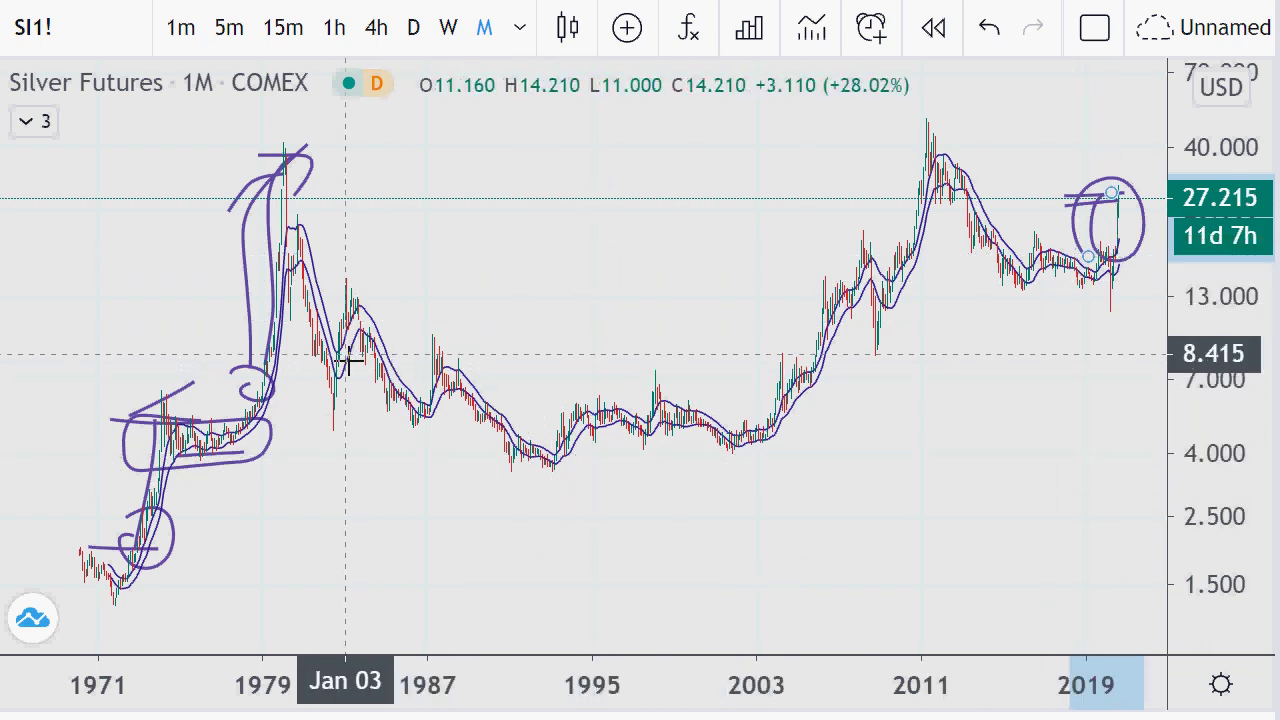
click(328, 385)
drag(328, 385, 366, 271)
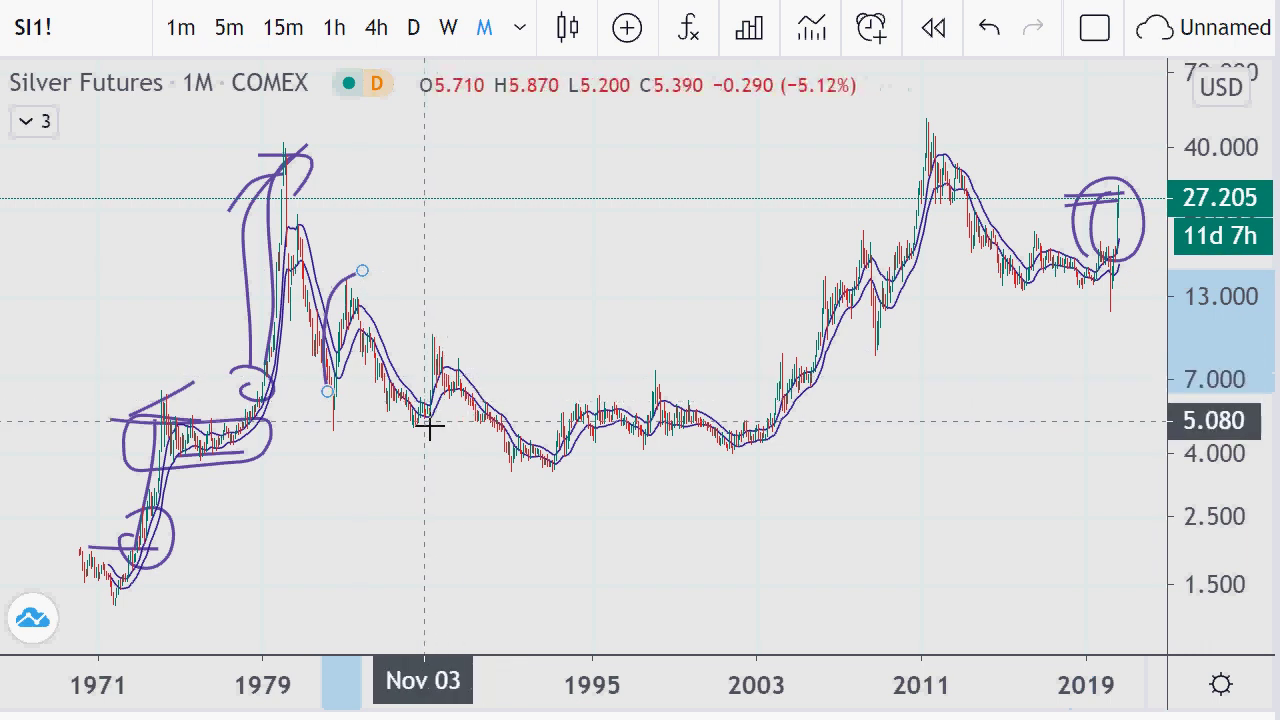
- Brush strokes along the rebounds of 1987, the 1990s and 2004, and along the longer advances into the 2008 and 2011 peaks
drag(425, 418, 444, 343)
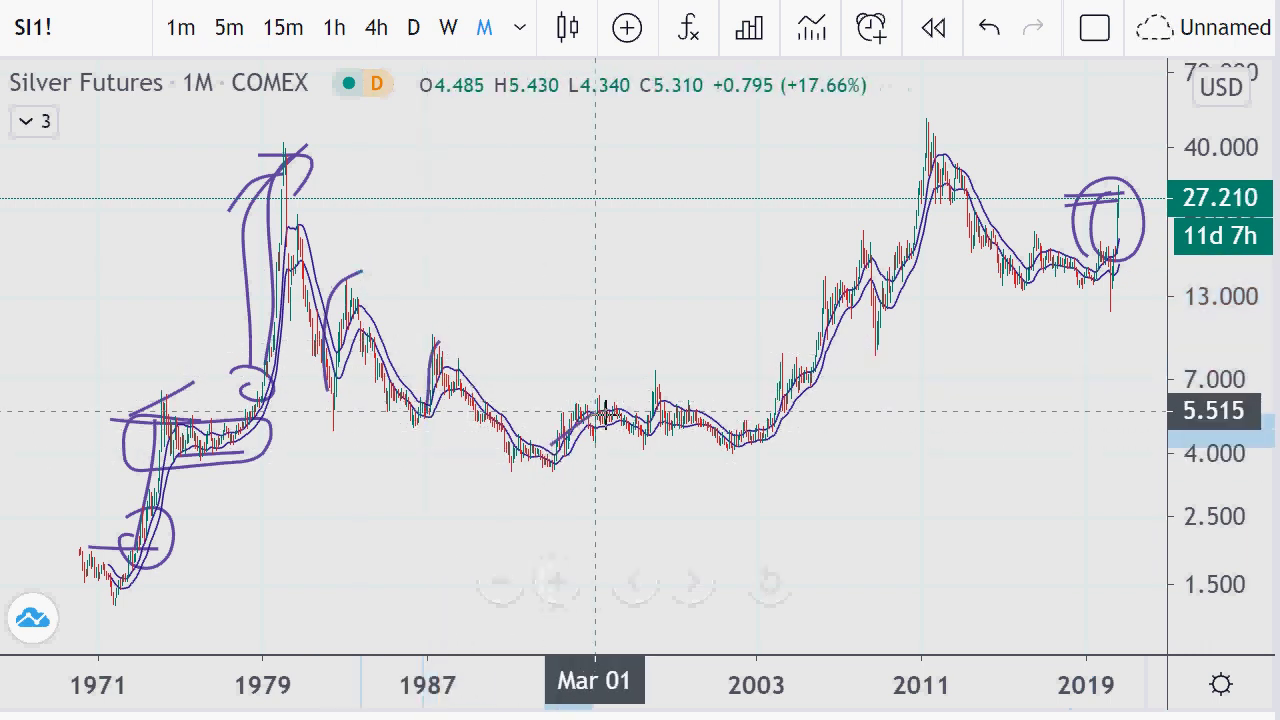
mouse_move(550, 445)
mouse_down()
mouse_move(640, 440)
mouse_move(664, 365)
mouse_up()
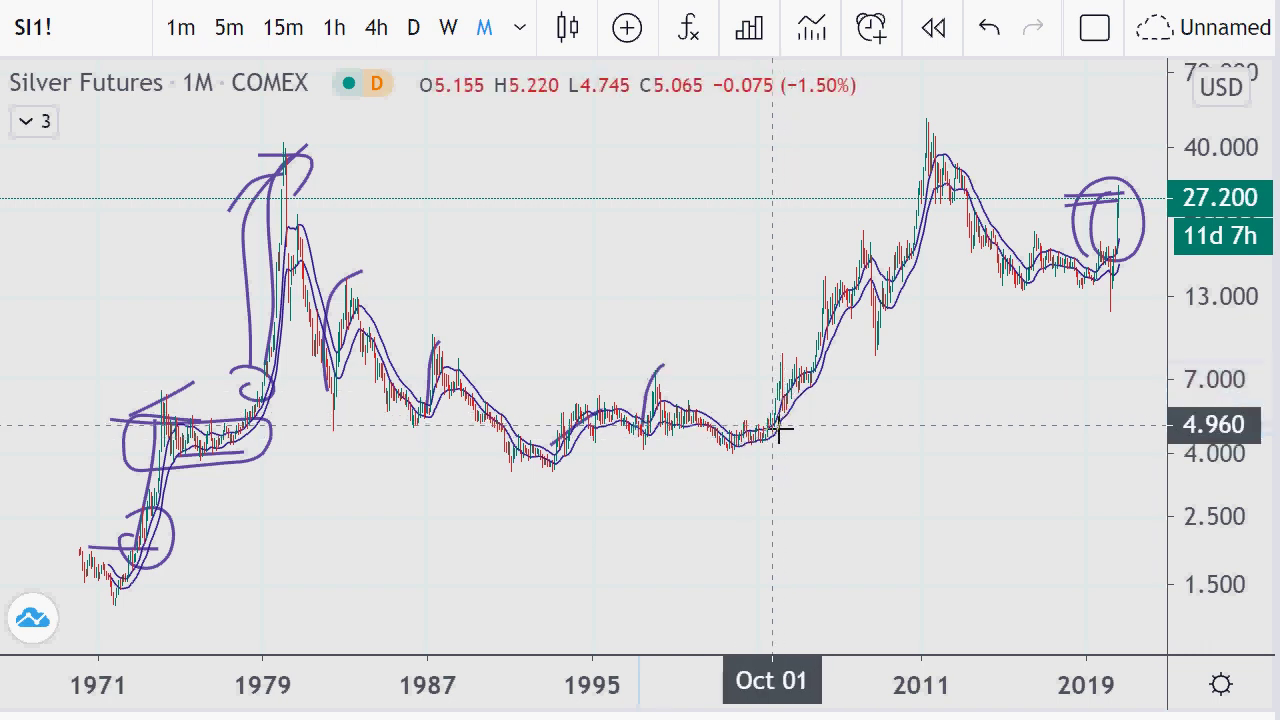
mouse_move(774, 438)
mouse_down()
mouse_move(772, 357)
mouse_move(788, 362)
mouse_move(790, 384)
mouse_move(760, 373)
mouse_move(752, 402)
mouse_up()
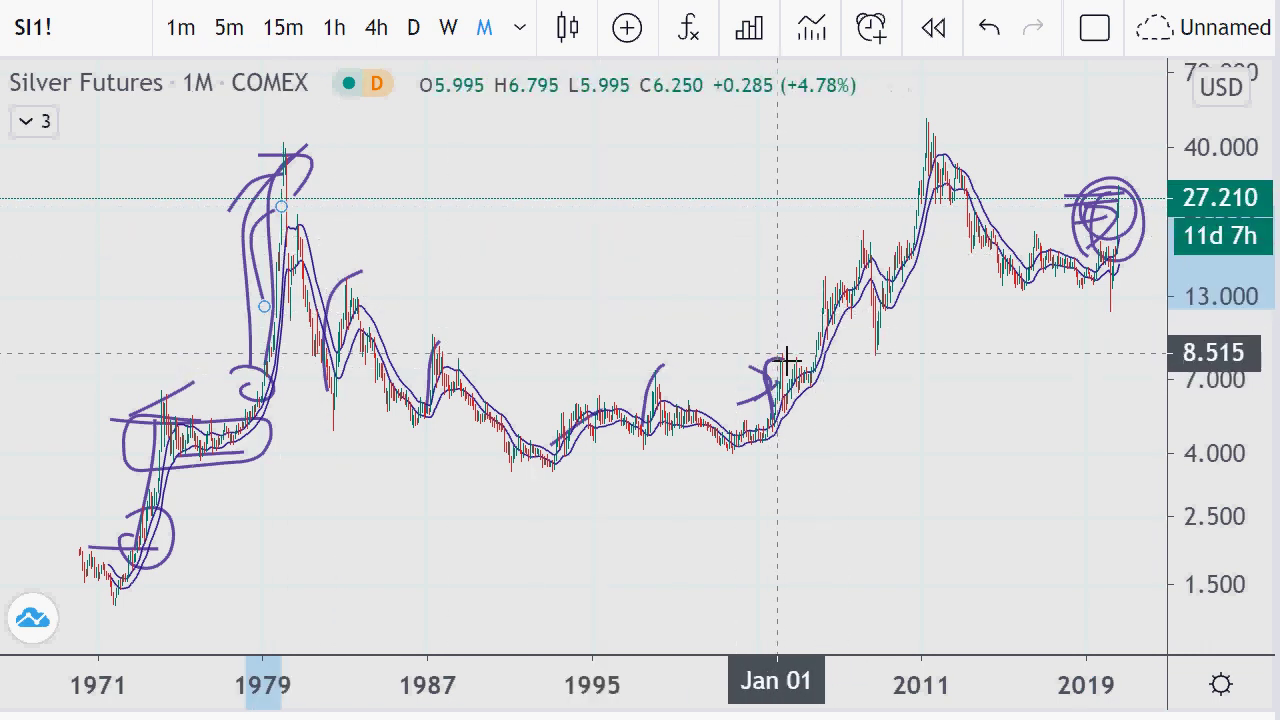
mouse_move(789, 356)
mouse_down()
mouse_move(808, 288)
mouse_move(871, 254)
mouse_up()
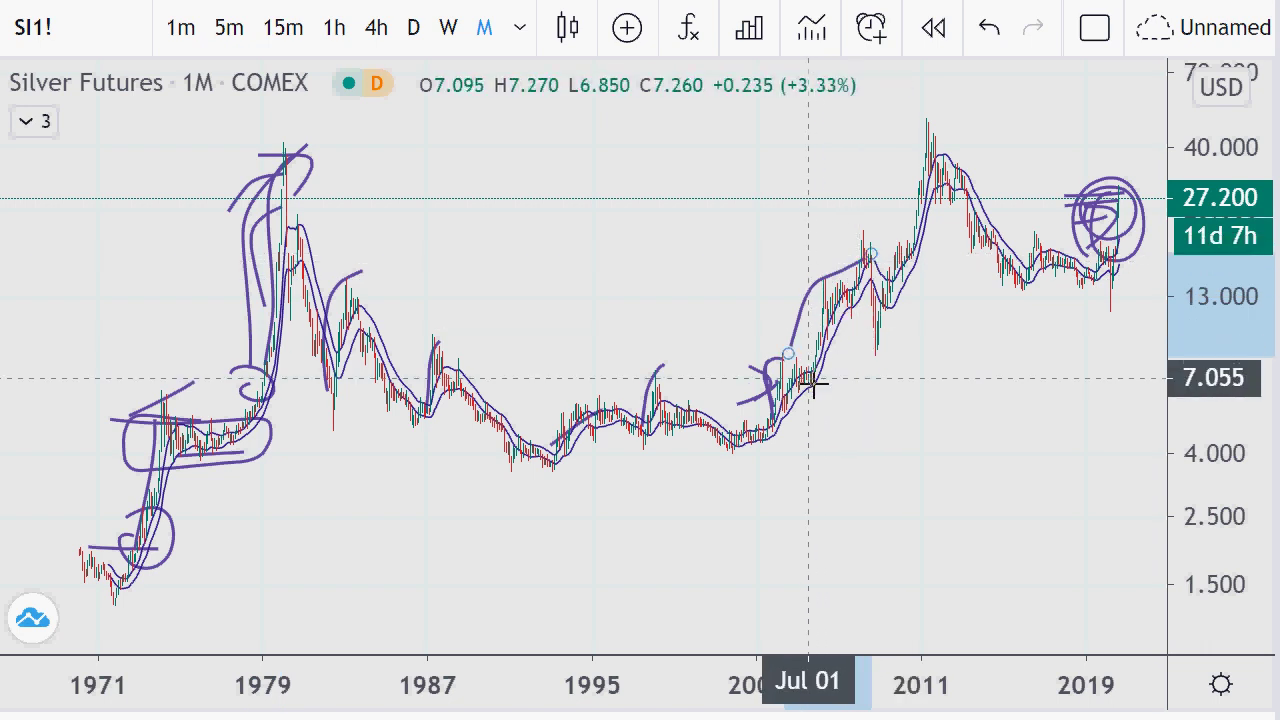
mouse_move(812, 385)
mouse_down()
mouse_move(846, 280)
mouse_move(883, 234)
mouse_move(851, 357)
mouse_move(923, 350)
mouse_move(900, 251)
mouse_move(954, 134)
mouse_up()
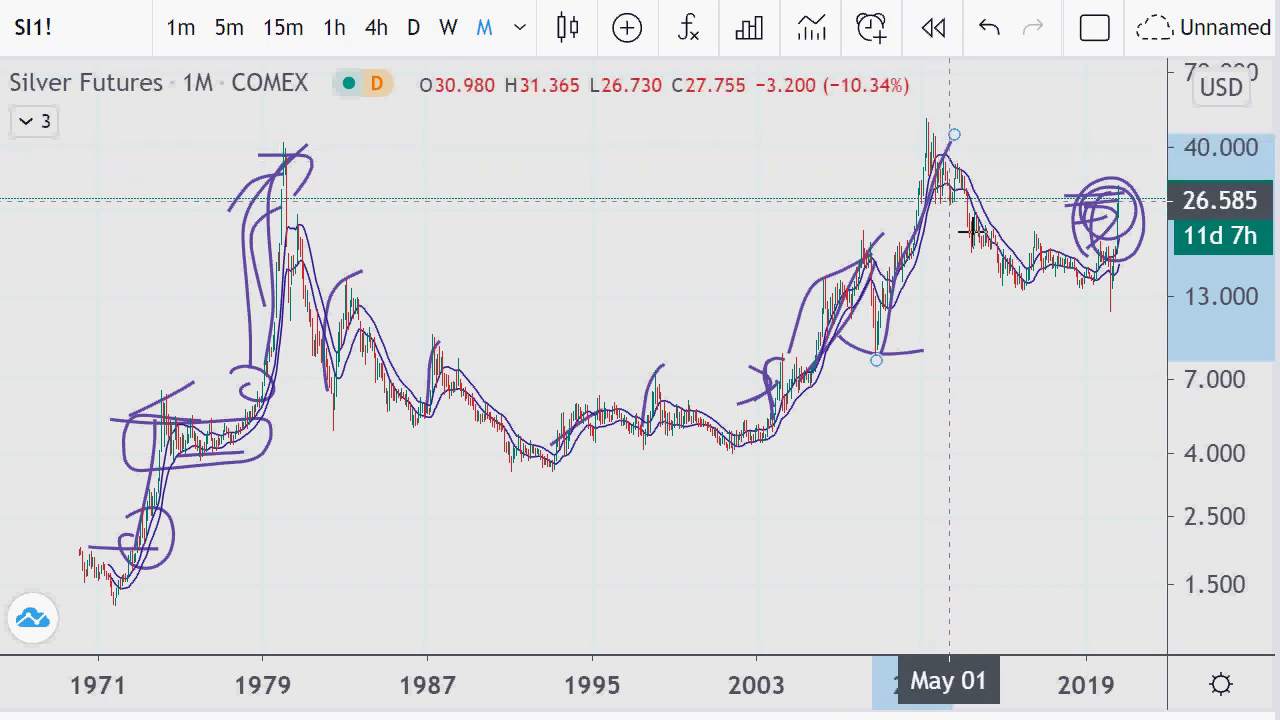
- Clear all drawings and brush the 1971–1980 rise and the large rounded cup from the 1980 peak to the 2011 peak
right_click(1003, 380)
click(1063, 685)
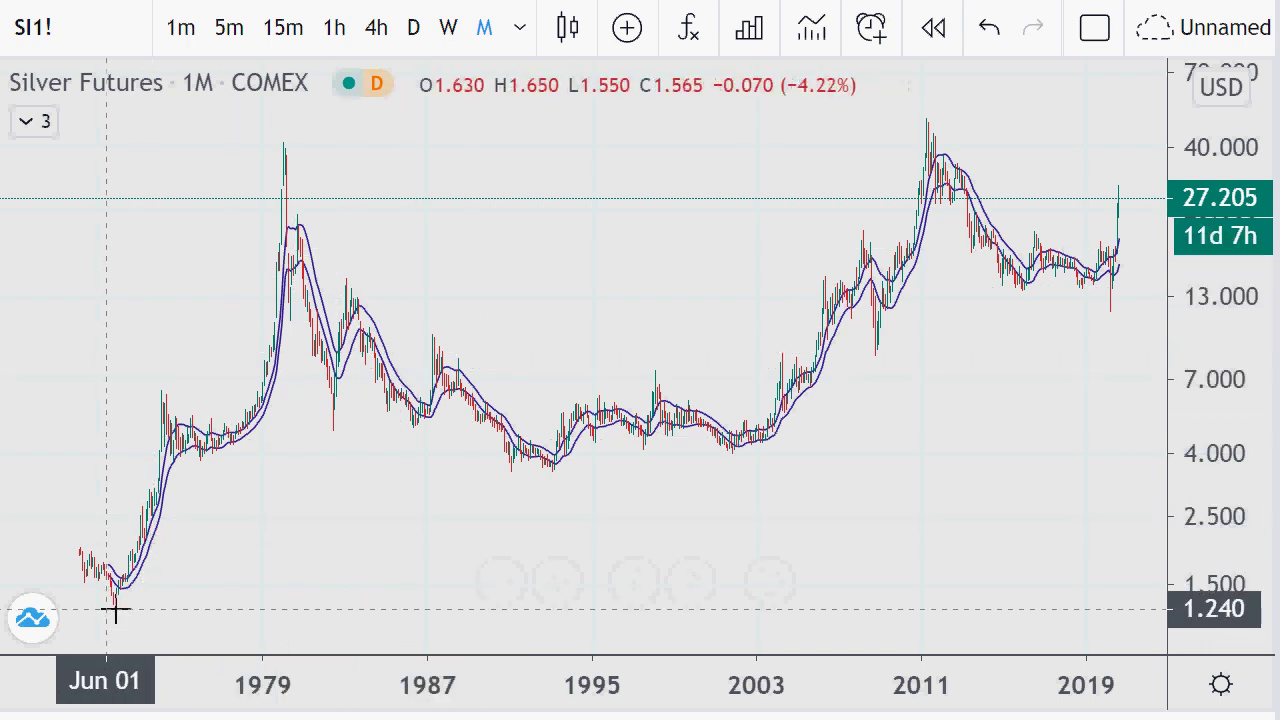
mouse_move(115, 612)
mouse_down()
mouse_move(266, 283)
mouse_move(306, 149)
mouse_move(263, 180)
mouse_move(448, 441)
mouse_move(514, 460)
mouse_move(734, 434)
mouse_move(860, 340)
mouse_move(951, 131)
mouse_up()
- Brush short resistance lines across the 2011 peak and three more lines above the 1980 peak
mouse_move(835, 139)
mouse_down()
mouse_move(1000, 129)
mouse_move(962, 124)
mouse_up()
drag(185, 170, 389, 154)
drag(233, 150, 412, 110)
drag(238, 123, 494, 123)
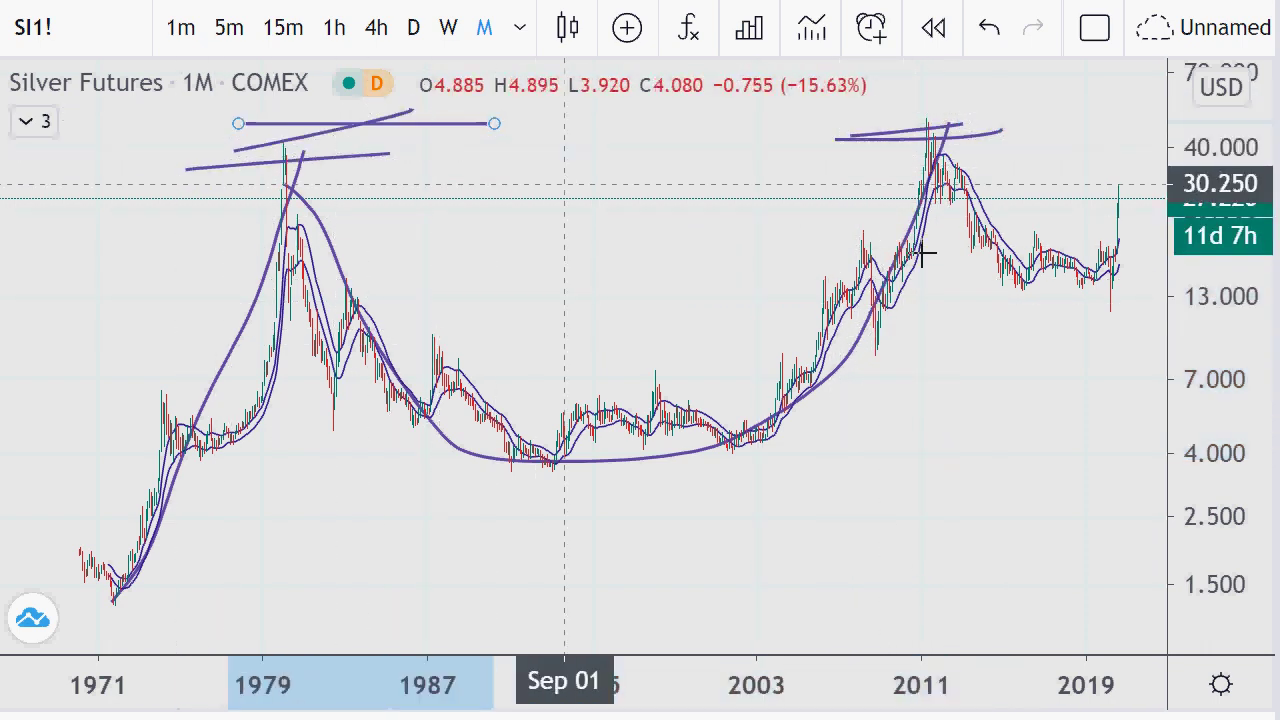
- Trace the decline from the 2011 peak into the rounded 2020 base, and brush two pointer strokes under the 1990s cup bottom
click(975, 175)
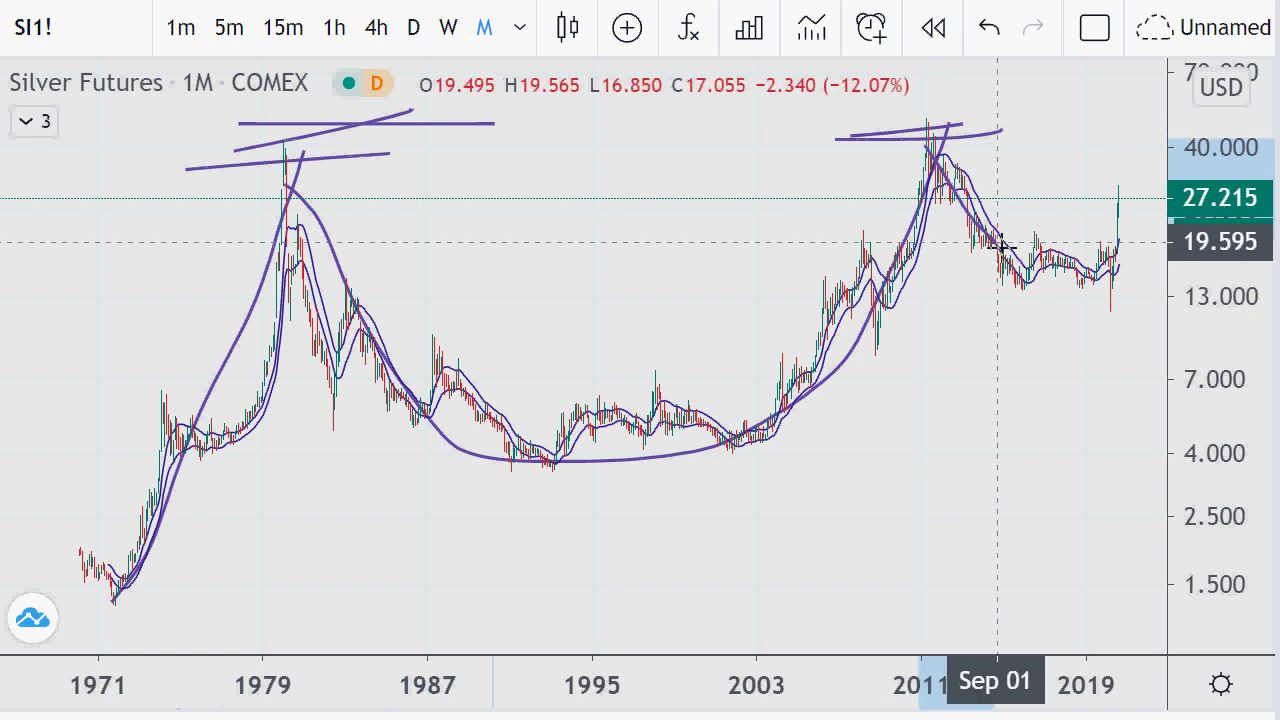
mouse_move(1000, 245)
mouse_down()
mouse_move(1008, 278)
mouse_move(1134, 270)
mouse_up()
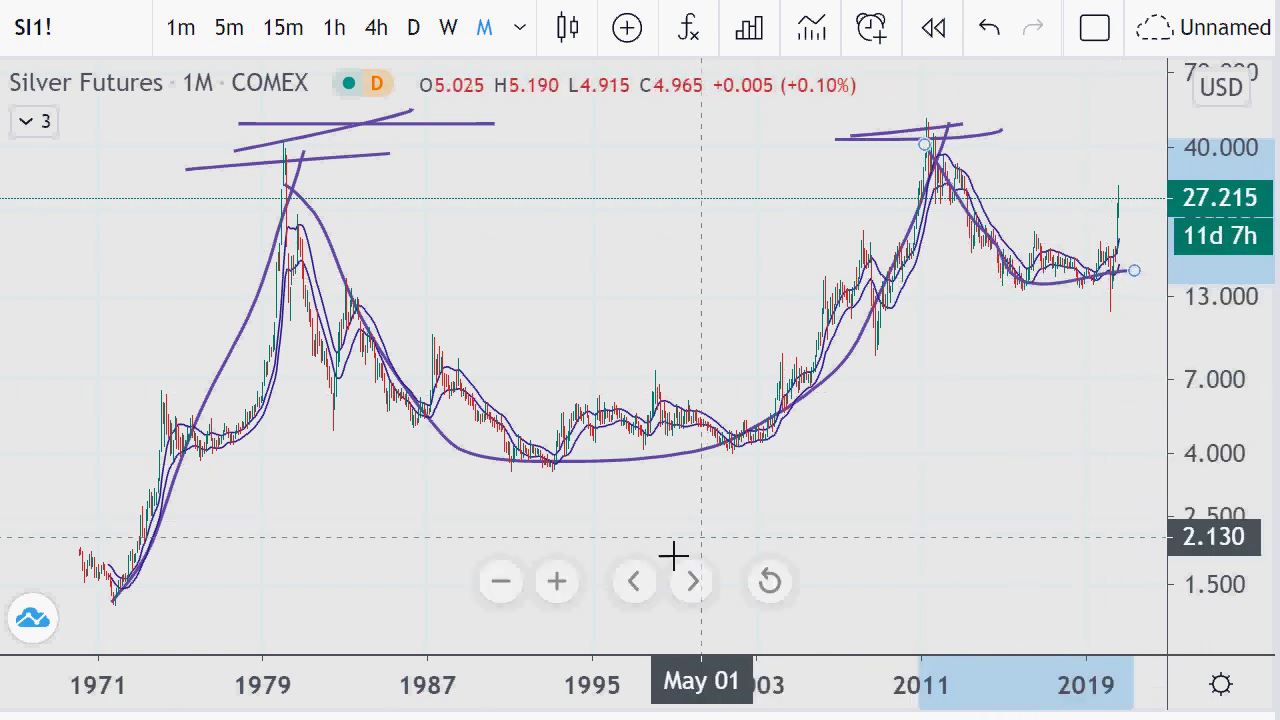
drag(666, 545, 668, 455)
drag(565, 545, 640, 440)
- Brush a projected surge from the 2020 base past the 2011 high, with a long resistance line and marker strokes around it
mouse_move(1008, 382)
mouse_down()
mouse_move(1056, 314)
mouse_move(1112, 271)
mouse_move(1148, 110)
mouse_up()
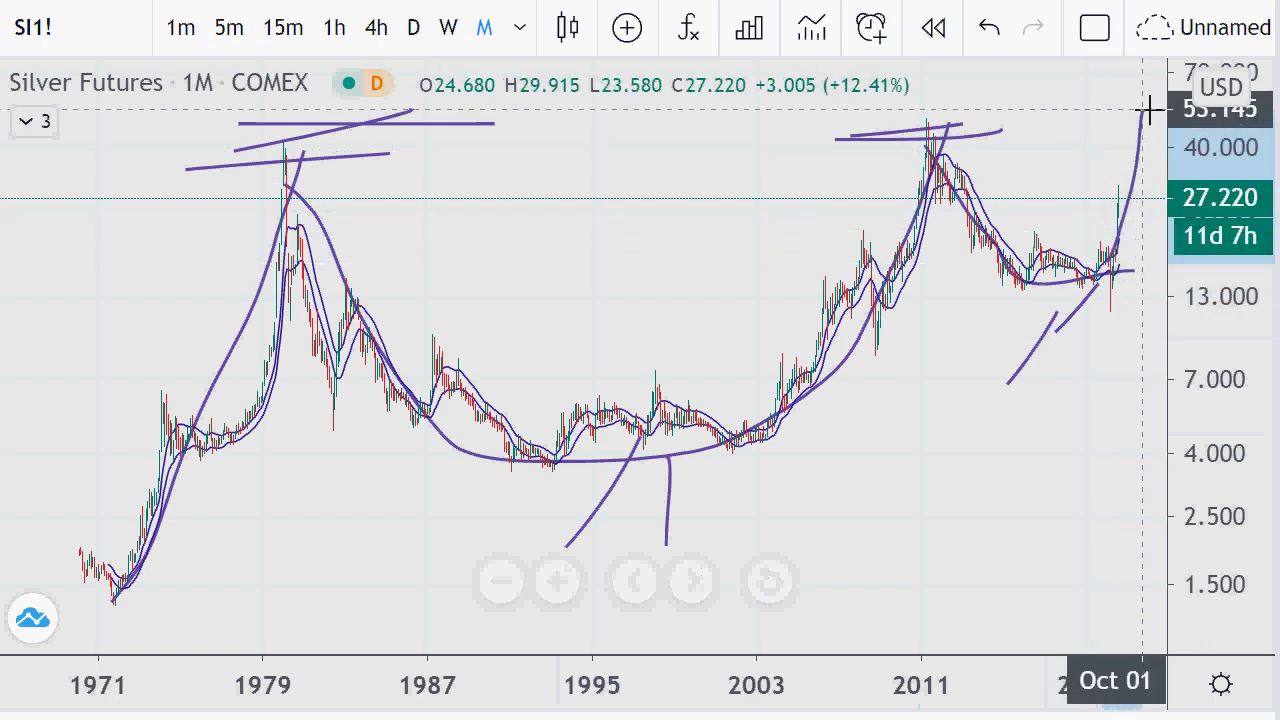
drag(795, 115, 1154, 131)
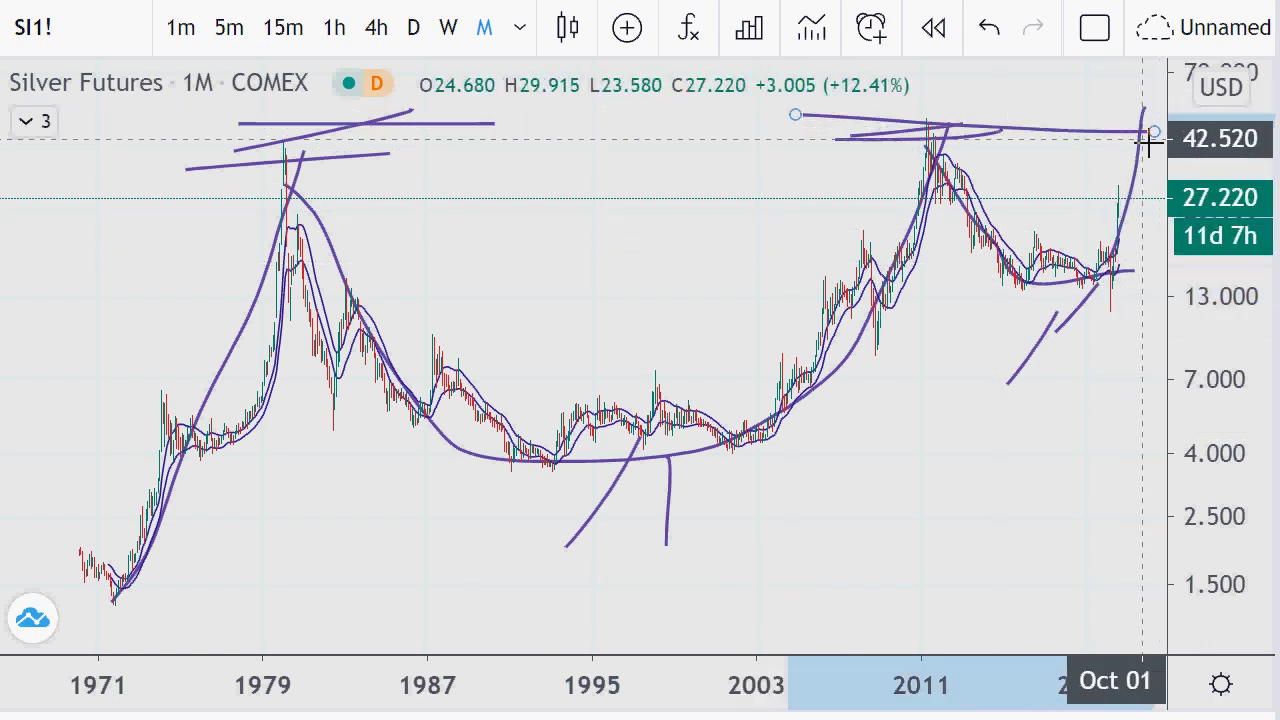
mouse_move(993, 103)
mouse_down()
mouse_move(1077, 92)
mouse_move(1072, 114)
mouse_up()
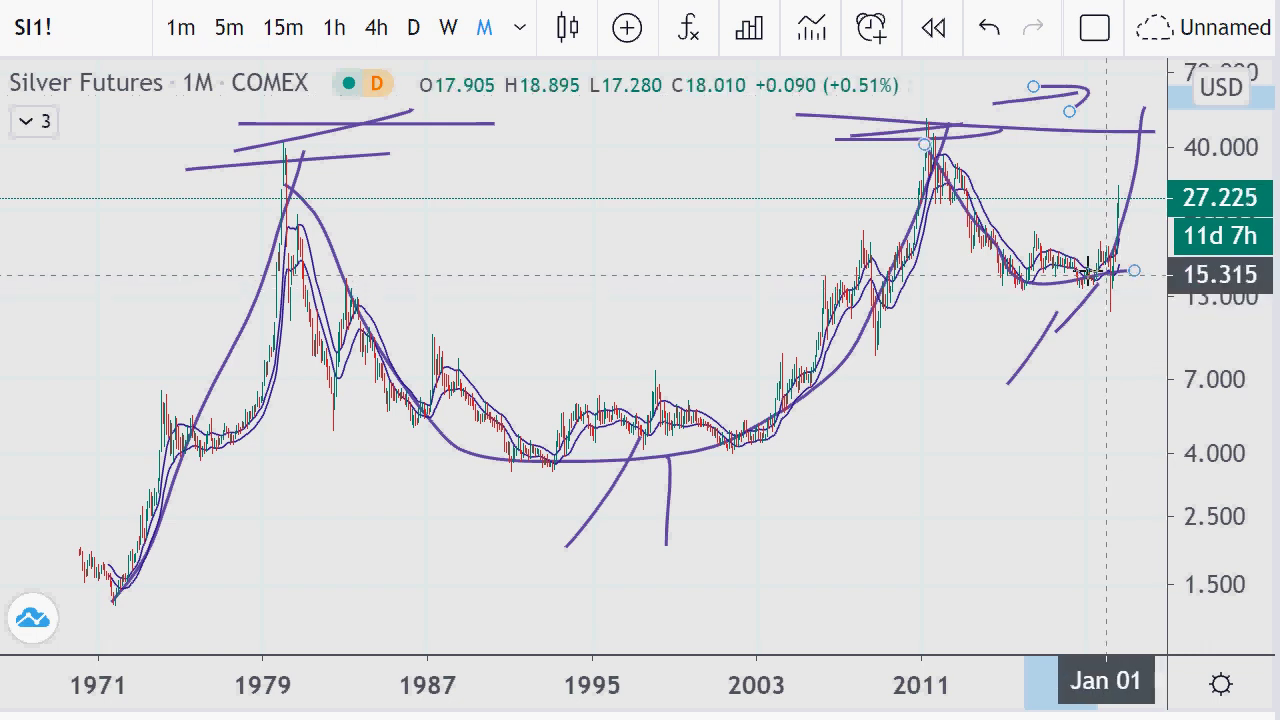
mouse_move(1048, 222)
mouse_down()
mouse_move(1083, 212)
mouse_move(1100, 262)
mouse_up()
mouse_move(1103, 128)
mouse_down()
mouse_move(1118, 128)
mouse_move(1108, 168)
mouse_move(1150, 112)
mouse_move(1082, 133)
mouse_up()
drag(1111, 84, 1154, 82)
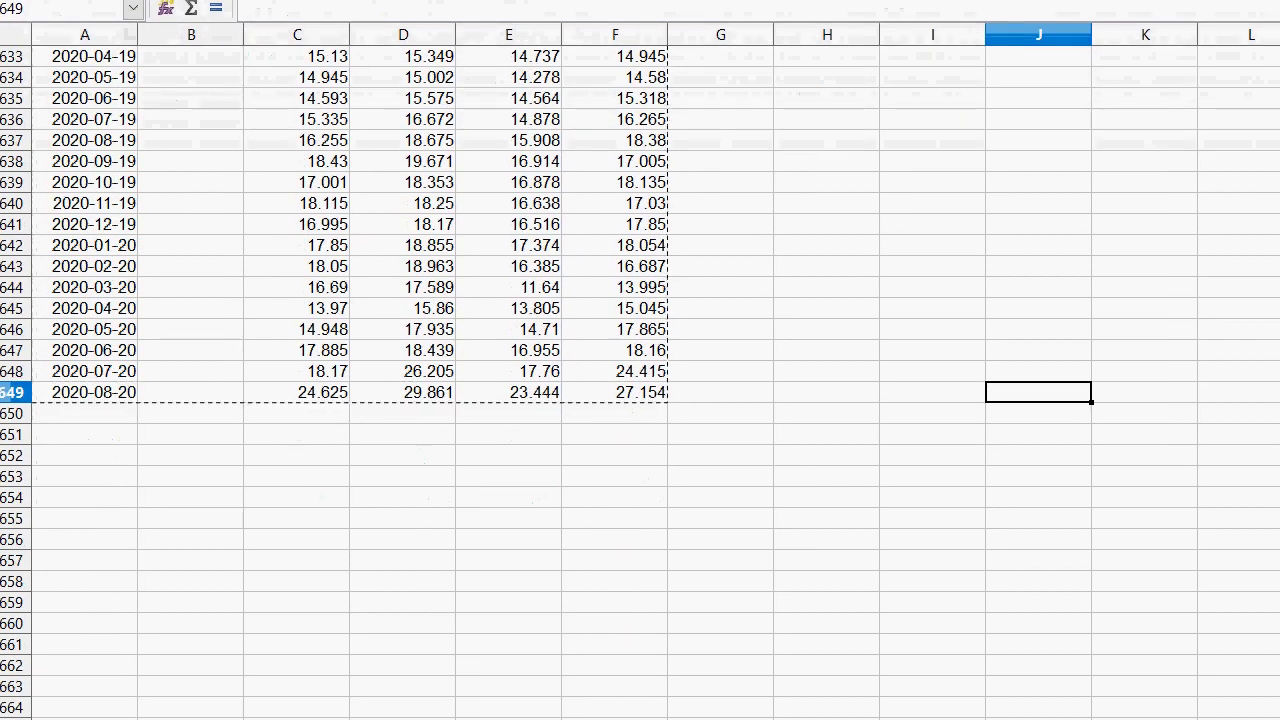
- Examine the monthly silver price rows in the spreadsheet, from the 2012–2013 entries to the newest 2020 dates
scroll(245, 365, up, 15)
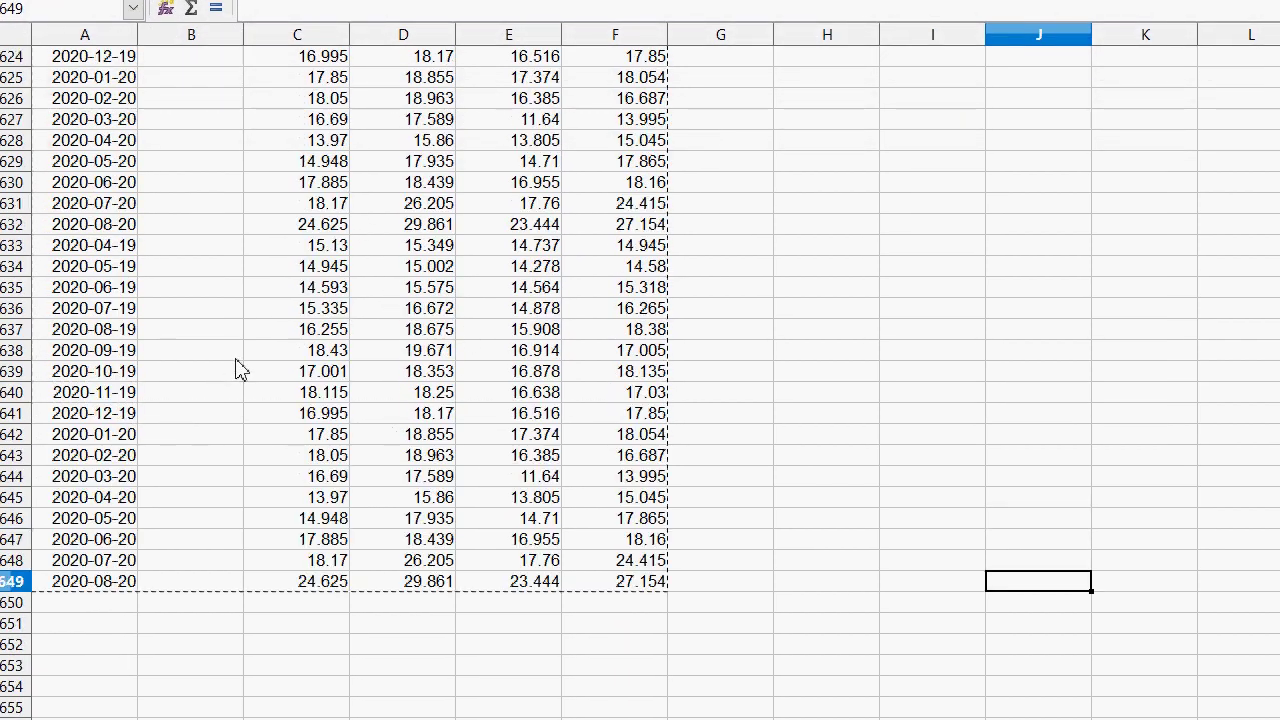
scroll(265, 362, up, 11)
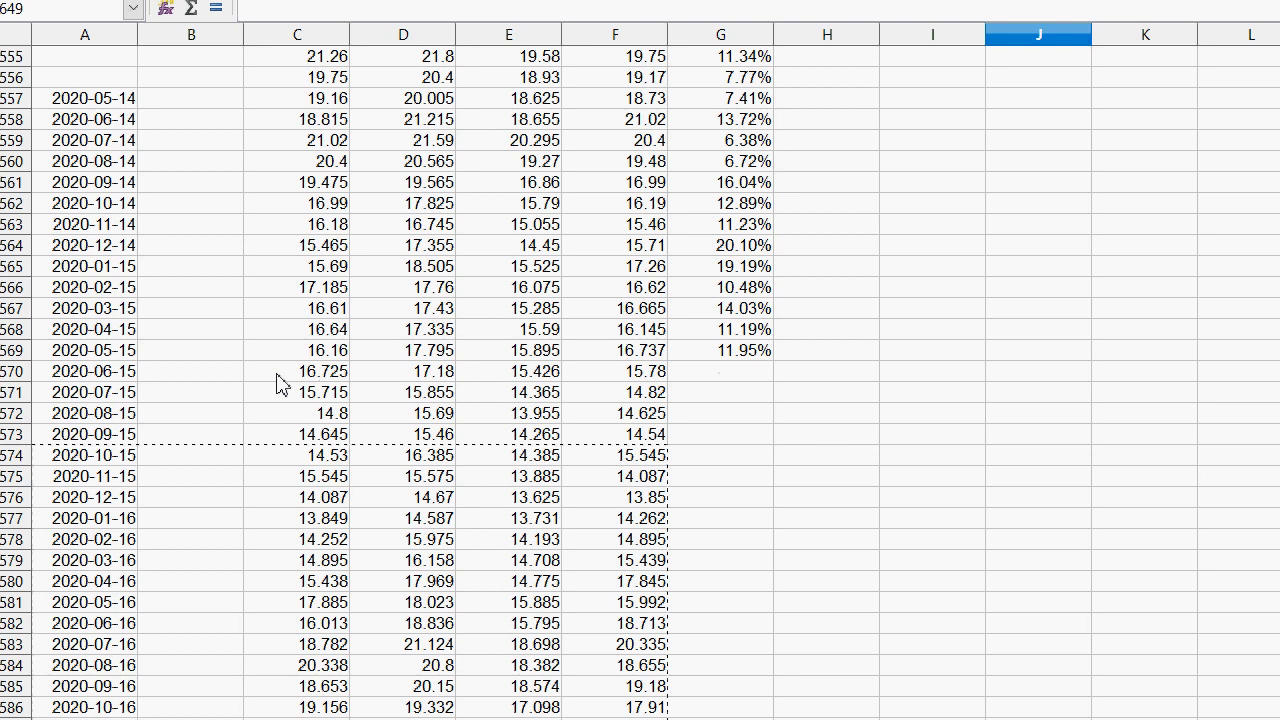
scroll(190, 400, up, 5)
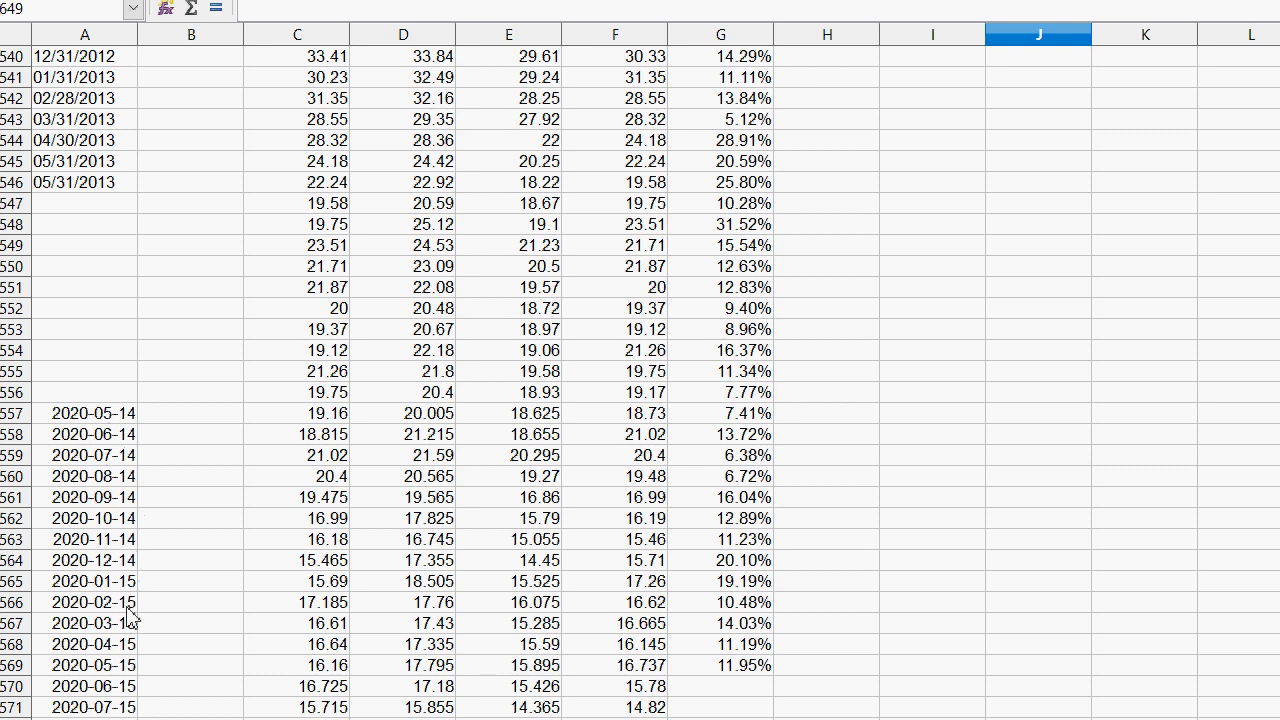
scroll(130, 615, down, 20)
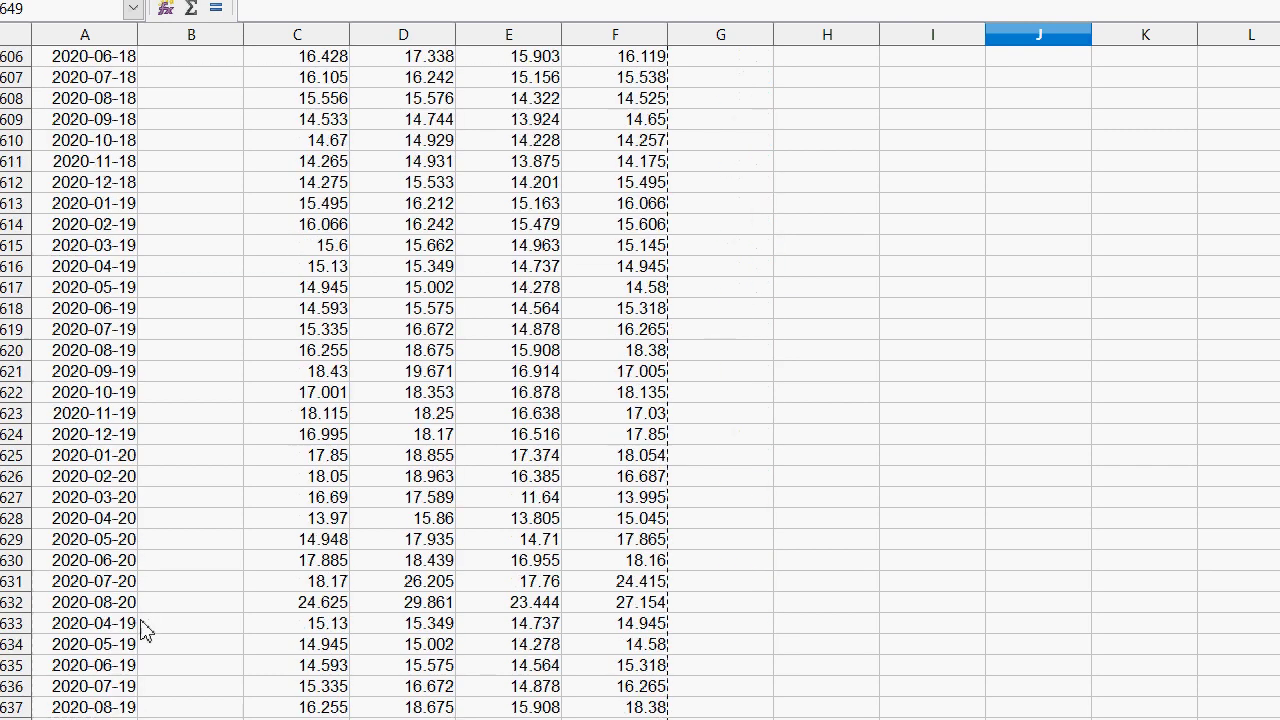
scroll(150, 627, down, 6)
scroll(180, 586, up, 20)
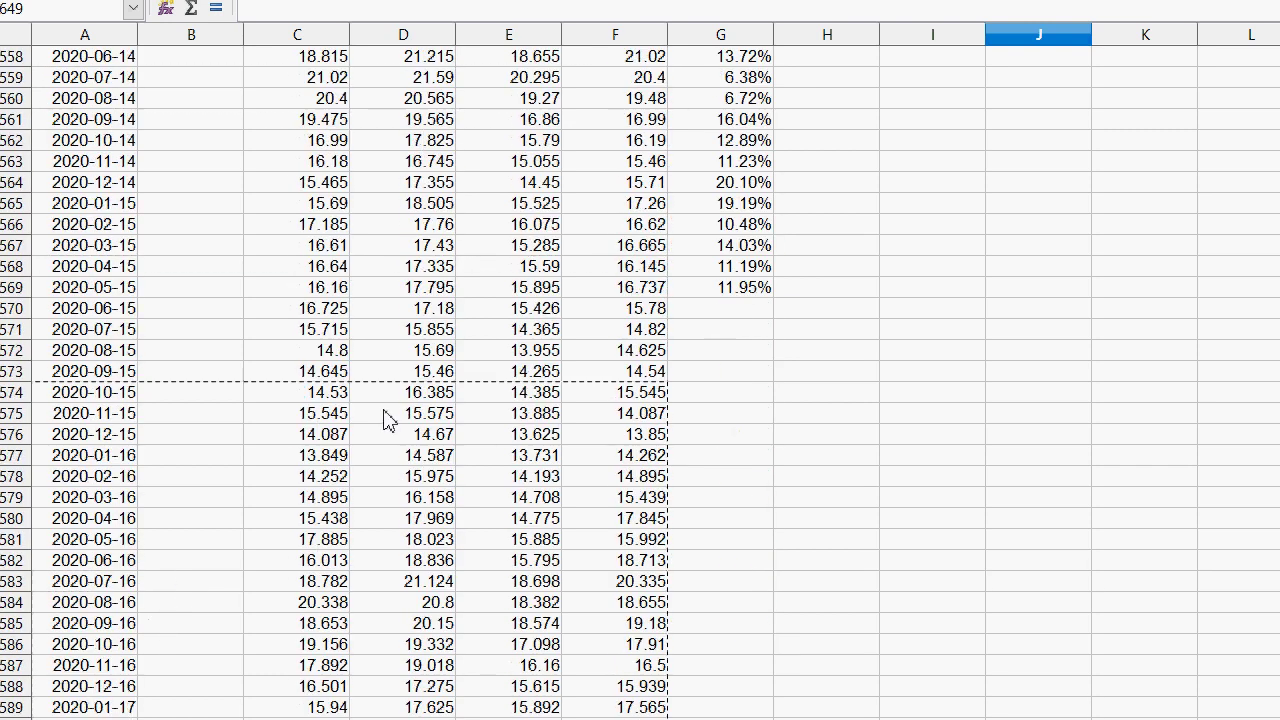
- Copy the monthly range formula from G569 and paste it into G570:G582
scroll(632, 440, up, 1)
right_click(745, 348)
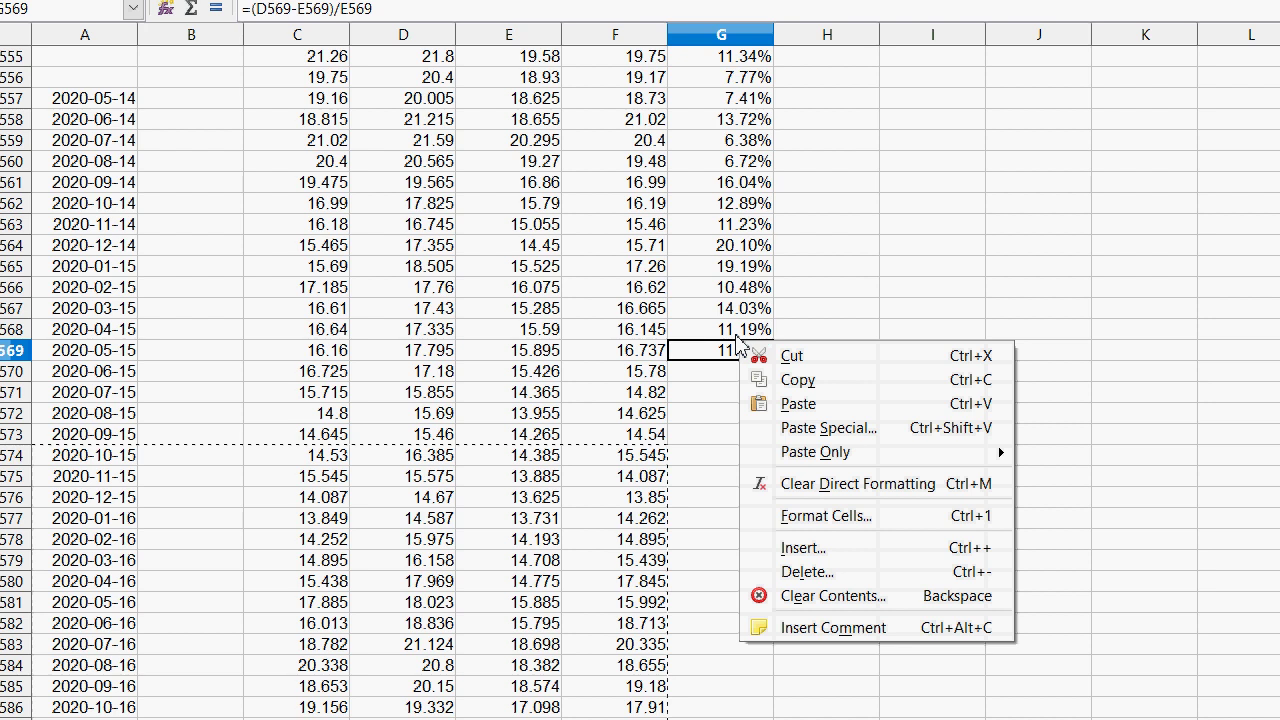
click(820, 380)
drag(748, 372, 765, 585)
right_click(765, 585)
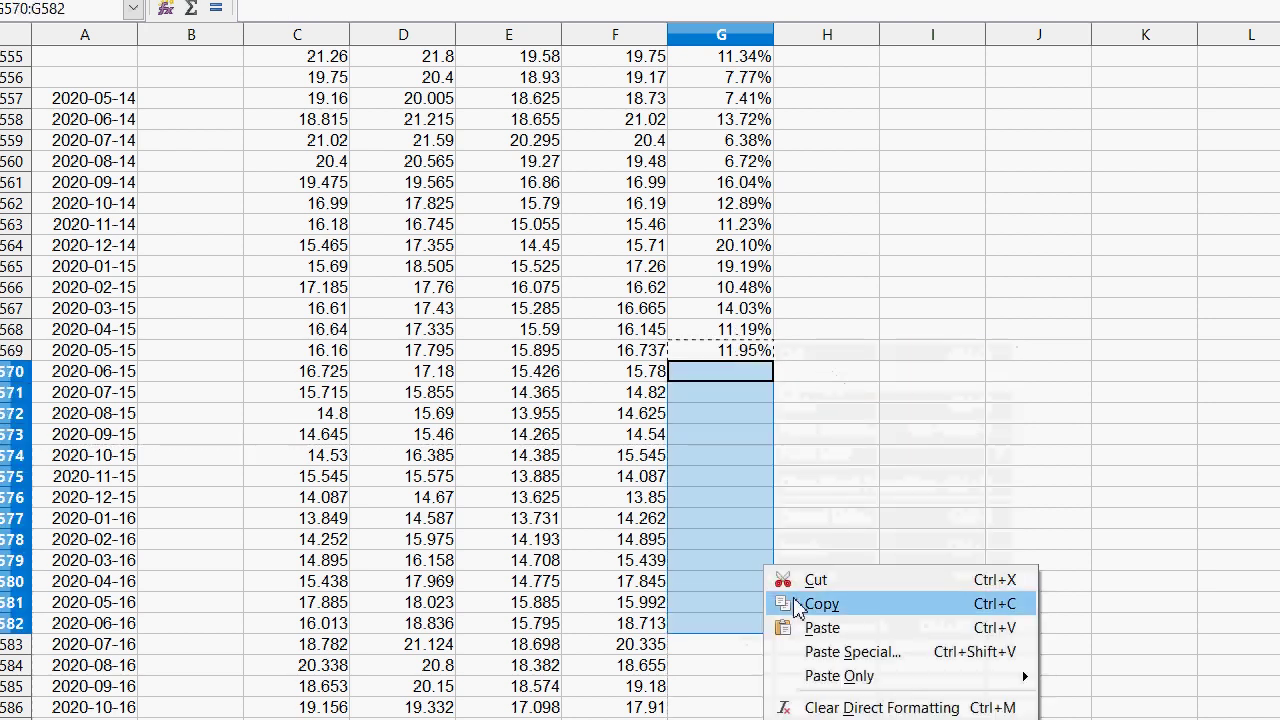
click(795, 628)
- Continue pasting the copied range formula down column G through G583:G616
scroll(810, 470, down, 3)
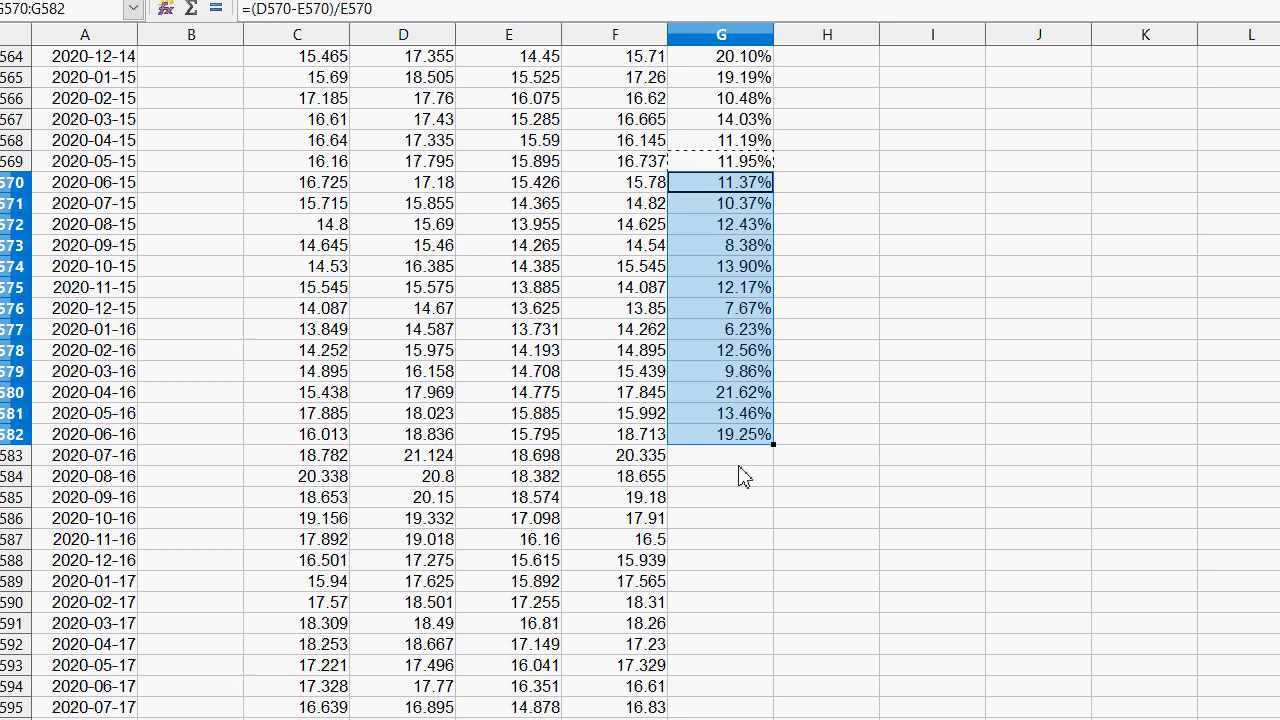
drag(740, 460, 757, 718)
right_click(730, 668)
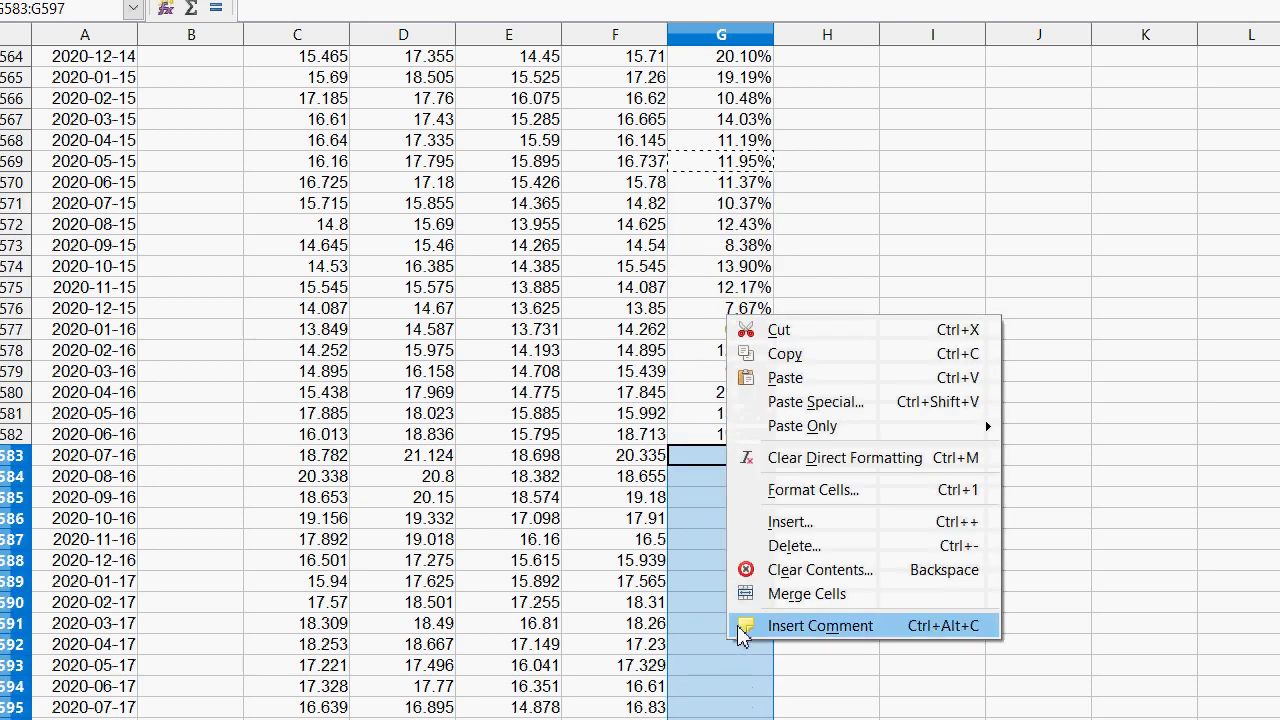
click(780, 375)
scroll(797, 400, down, 3)
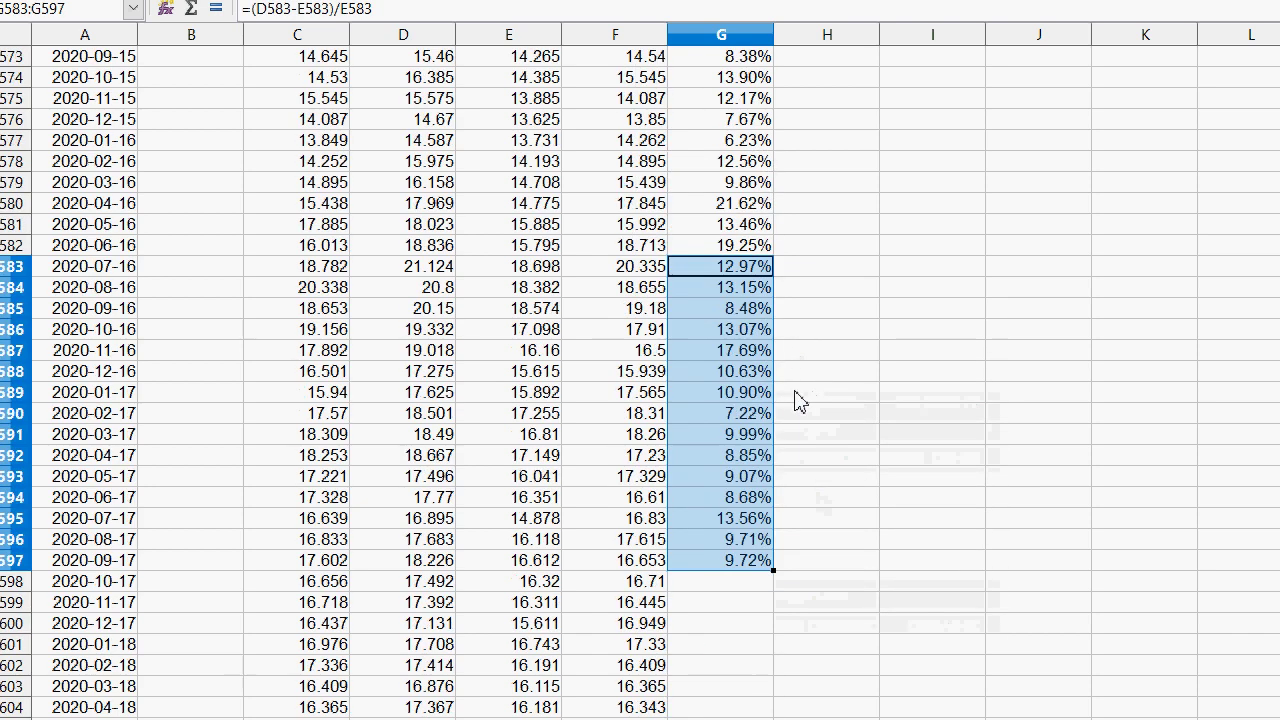
scroll(797, 420, down, 2)
click(753, 462)
drag(752, 462, 758, 716)
right_click(763, 612)
click(838, 345)
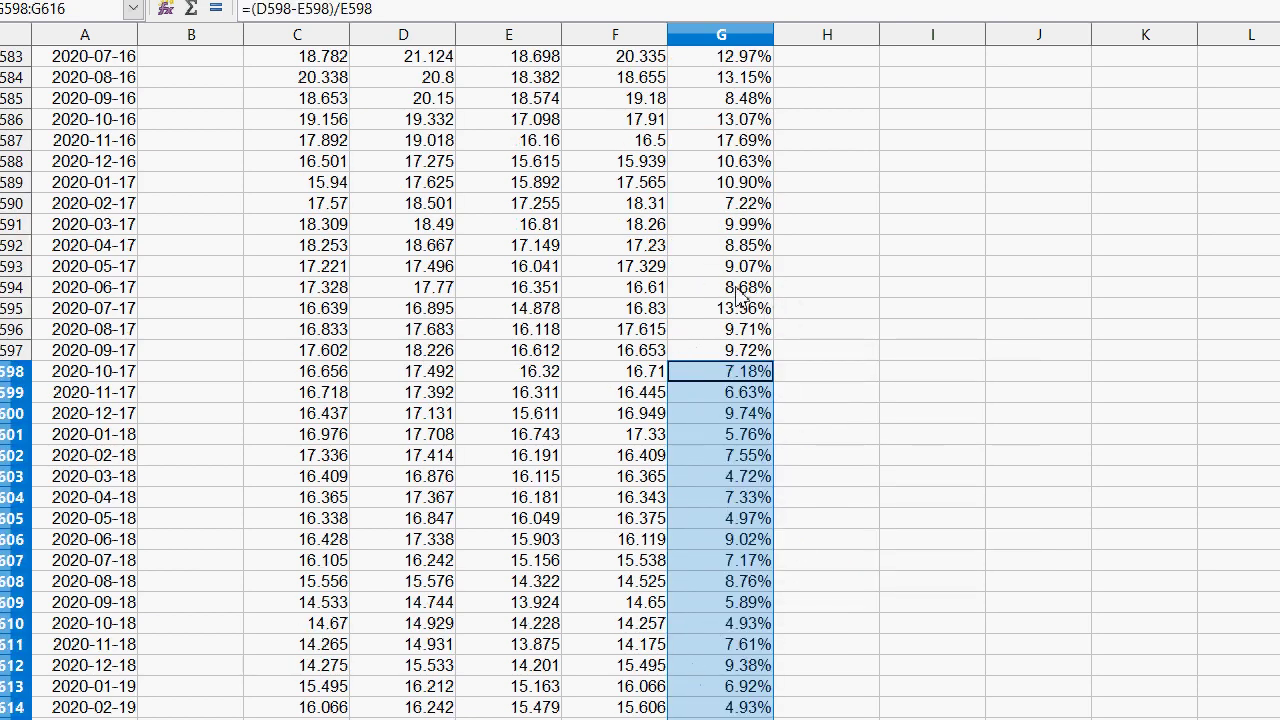
- Extend the copied range formula to G617:G637, covering the May 2019 to August 2020 rows
scroll(740, 300, down, 7)
drag(740, 340, 740, 719)
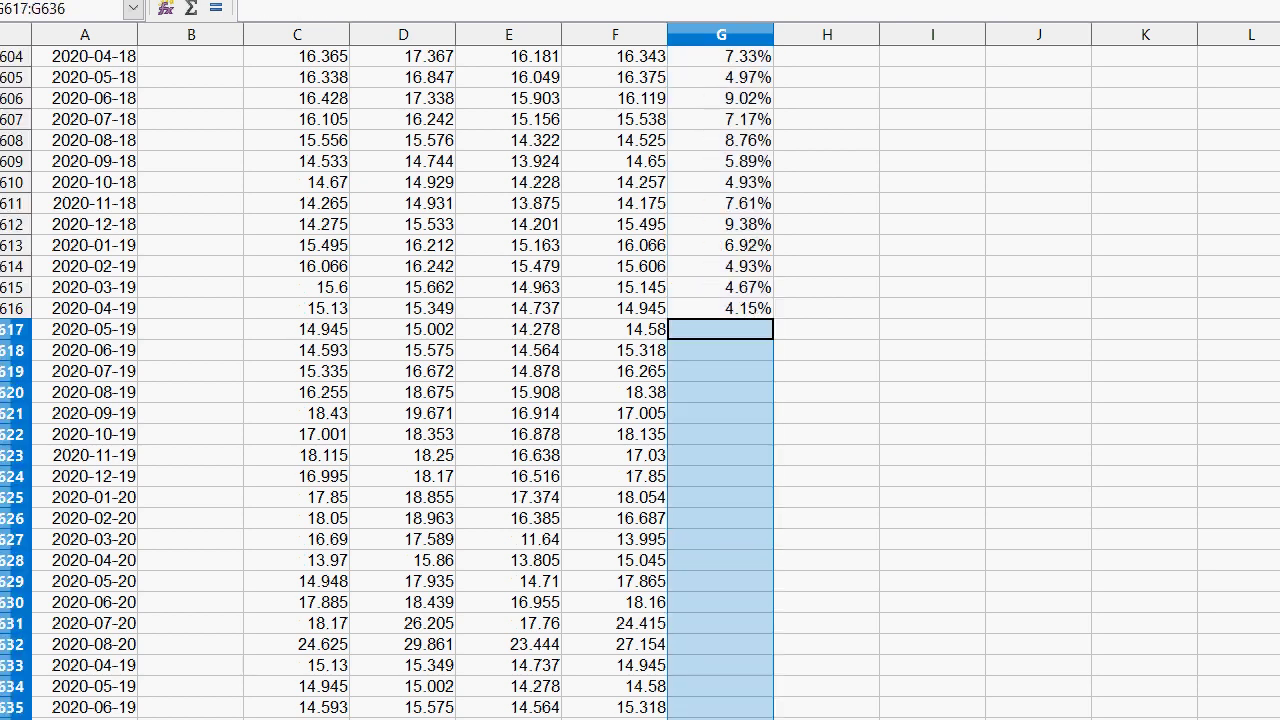
right_click(714, 640)
click(790, 362)
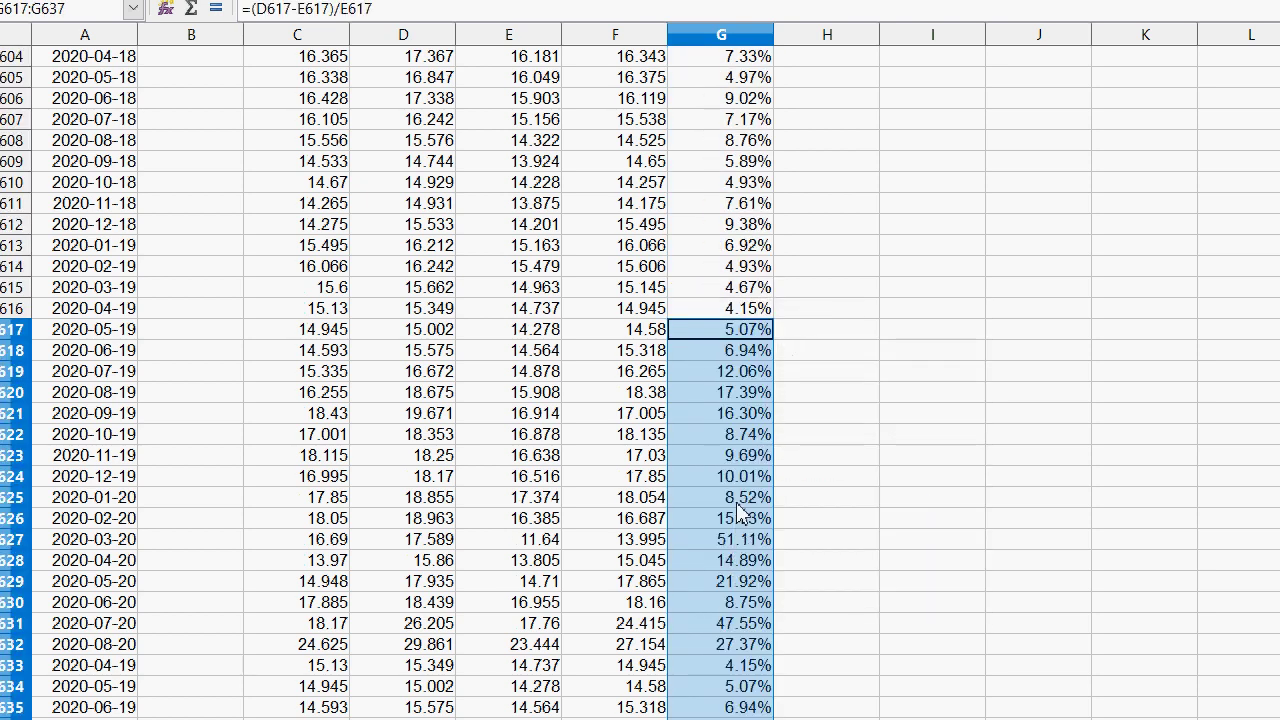
- Highlight the March 2020 row A627:G627 and check the rows below it for duplicated months
click(737, 562)
drag(740, 539, 105, 557)
scroll(110, 552, down, 8)
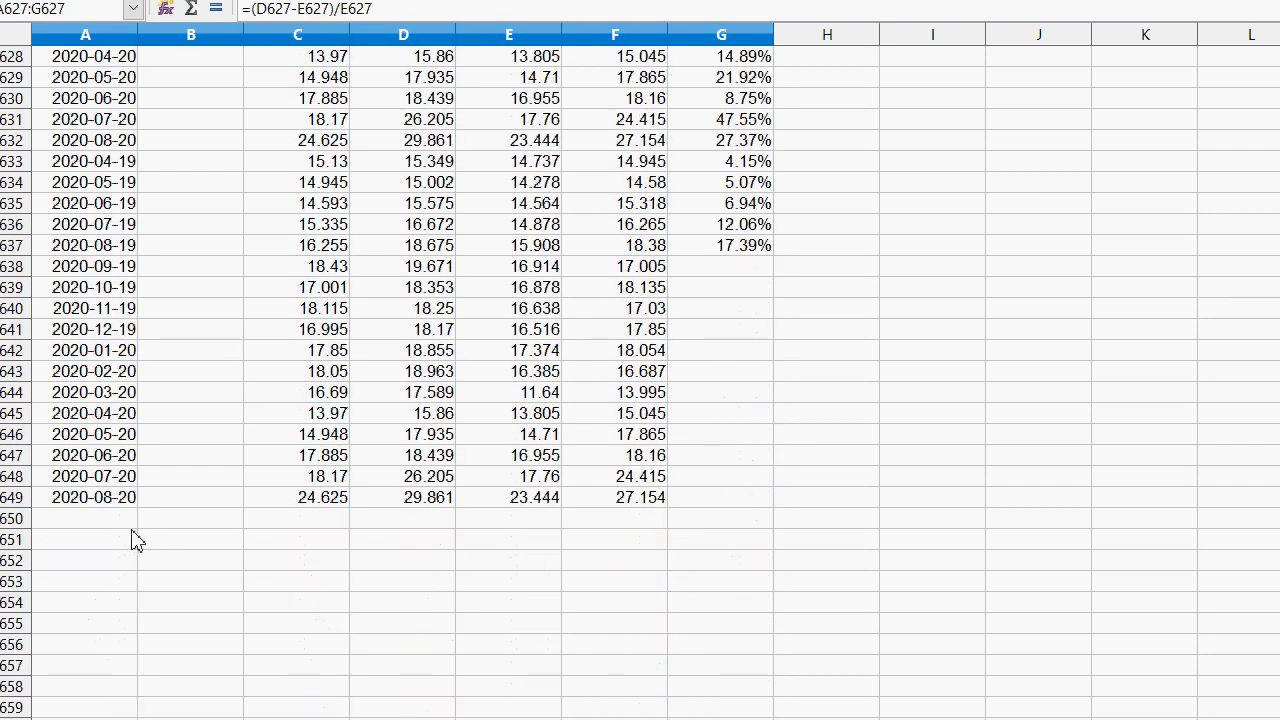
scroll(137, 540, up, 3)
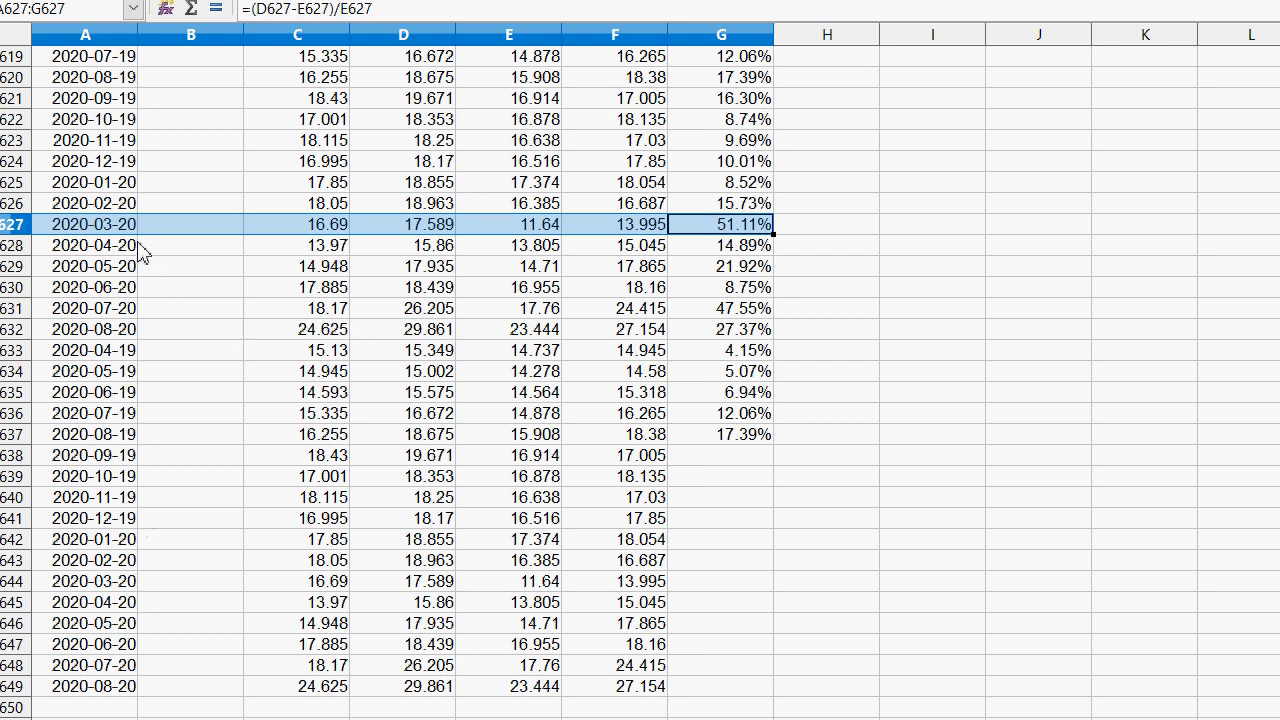
click(120, 397)
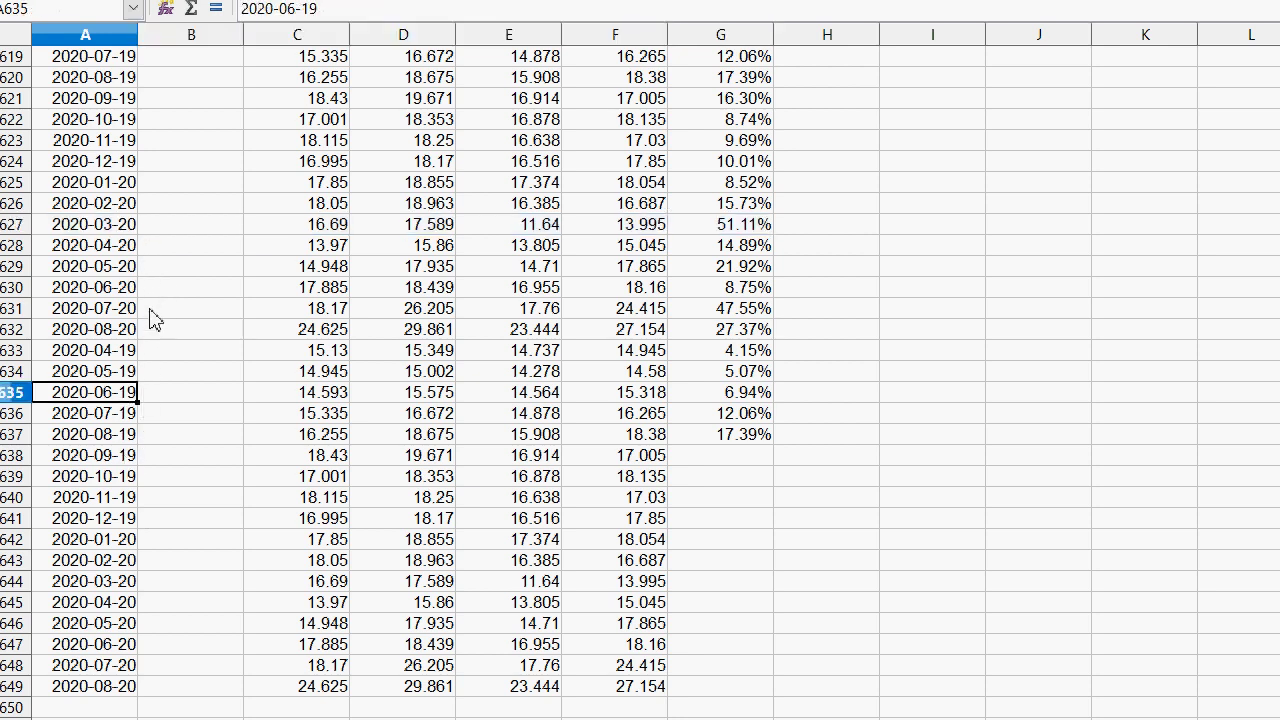
scroll(157, 313, up, 2)
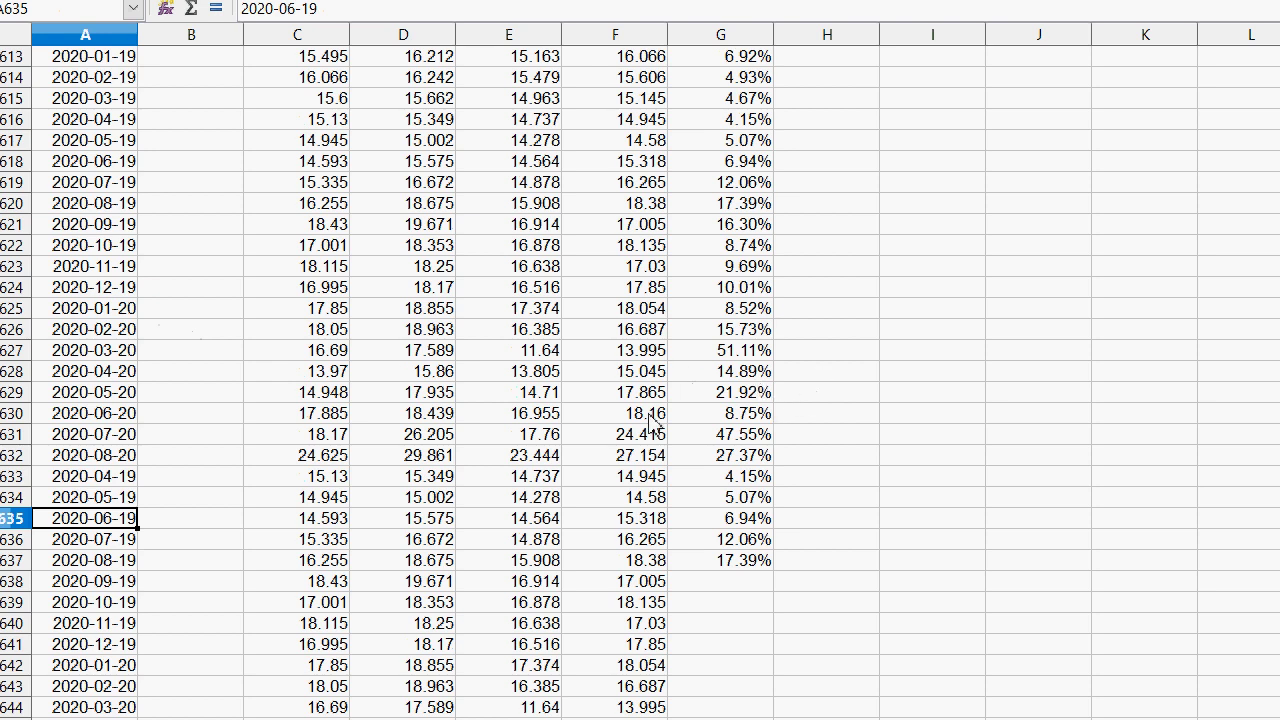
- Delete the contents of the duplicated rows in A633:G651
drag(92, 477, 766, 719)
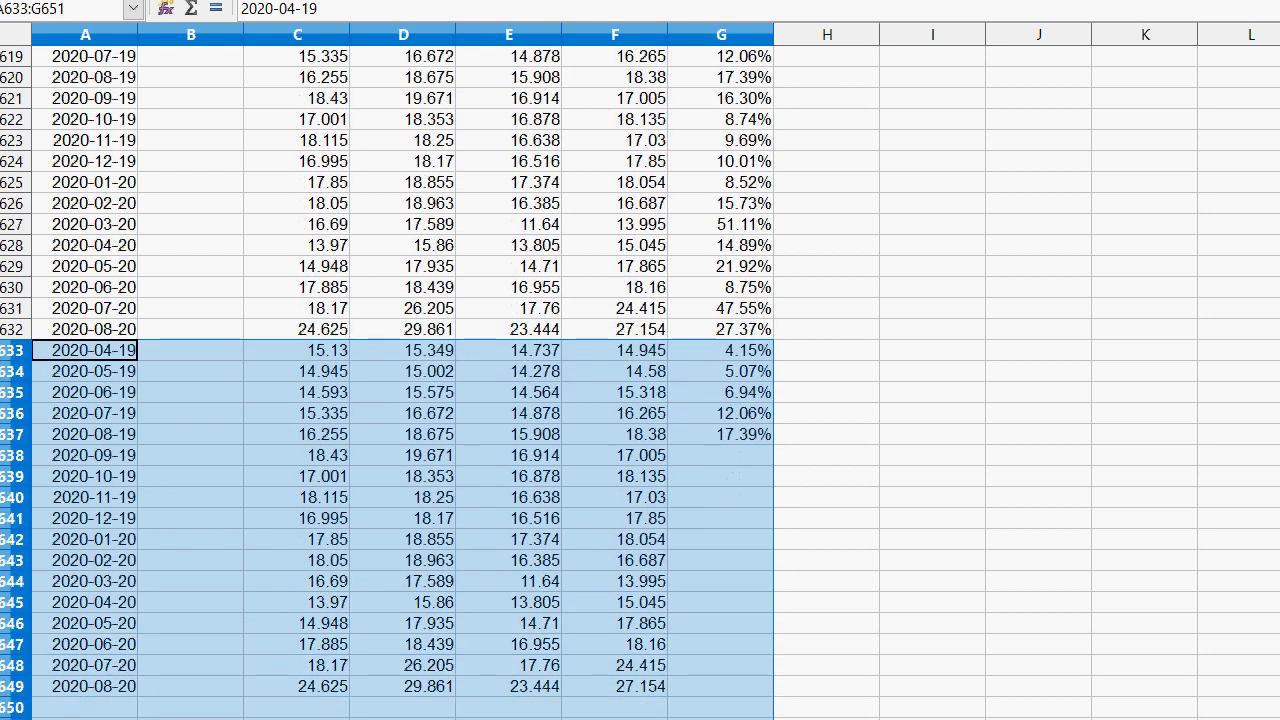
key(BackSpace)
key(Return)
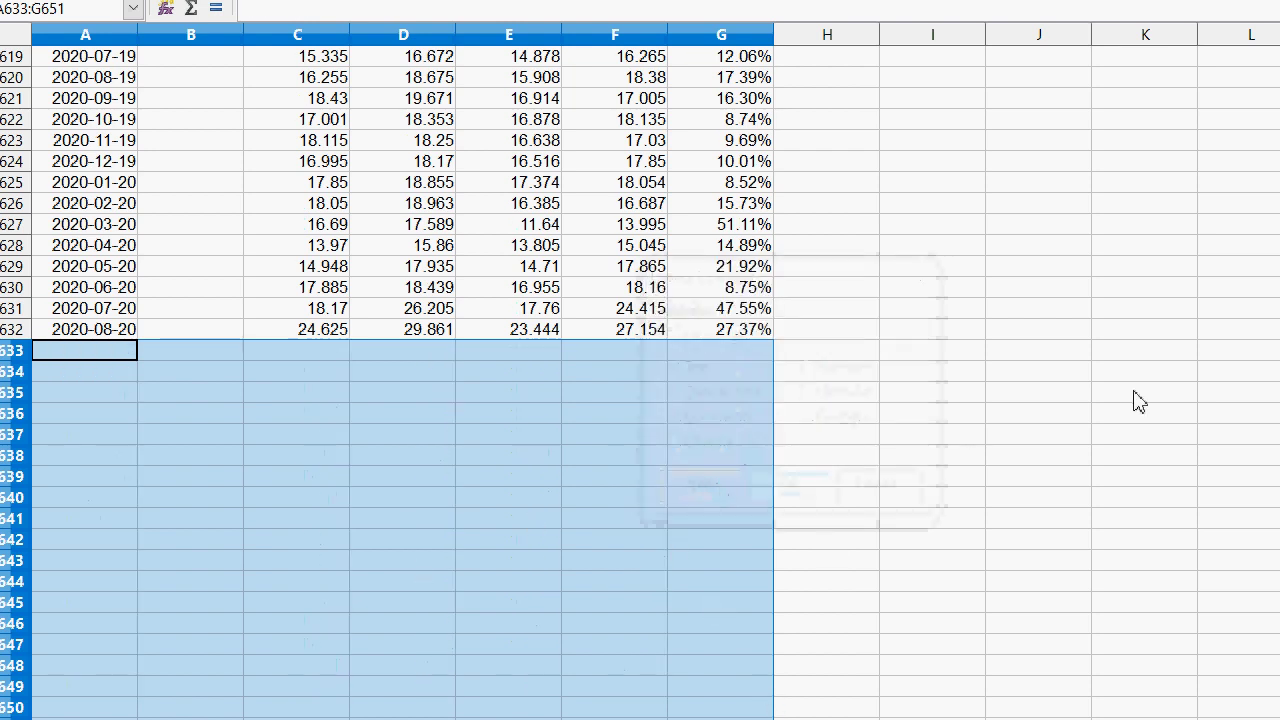
click(1036, 316)
- Review the monthly rows back from August 2020 and examine the secondary date and price table in columns I to N
scroll(900, 340, up, 3)
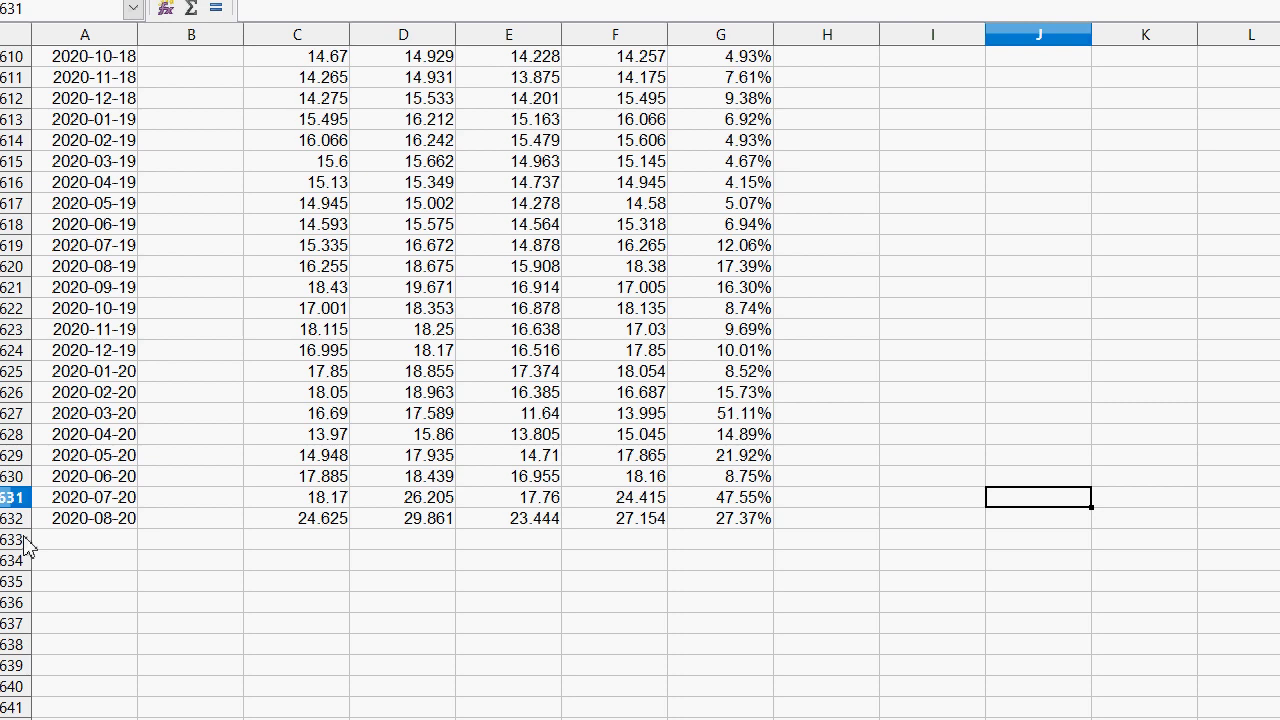
click(109, 522)
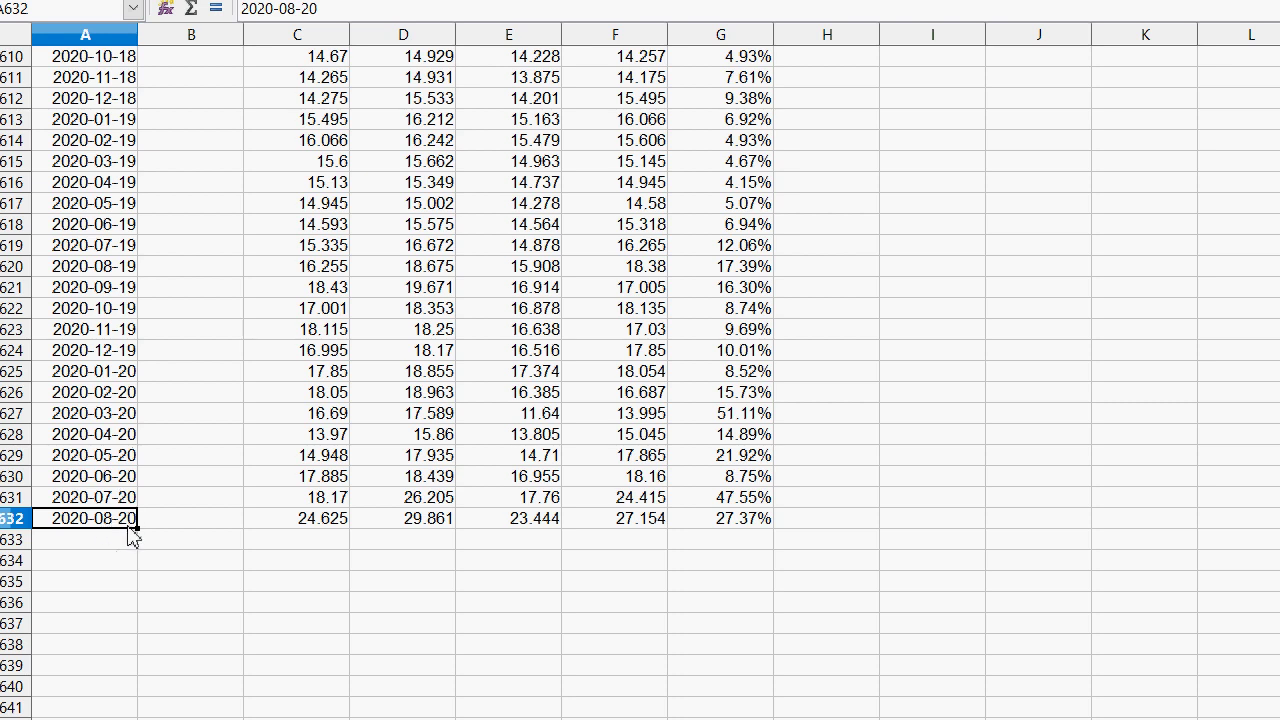
scroll(137, 530, up, 20)
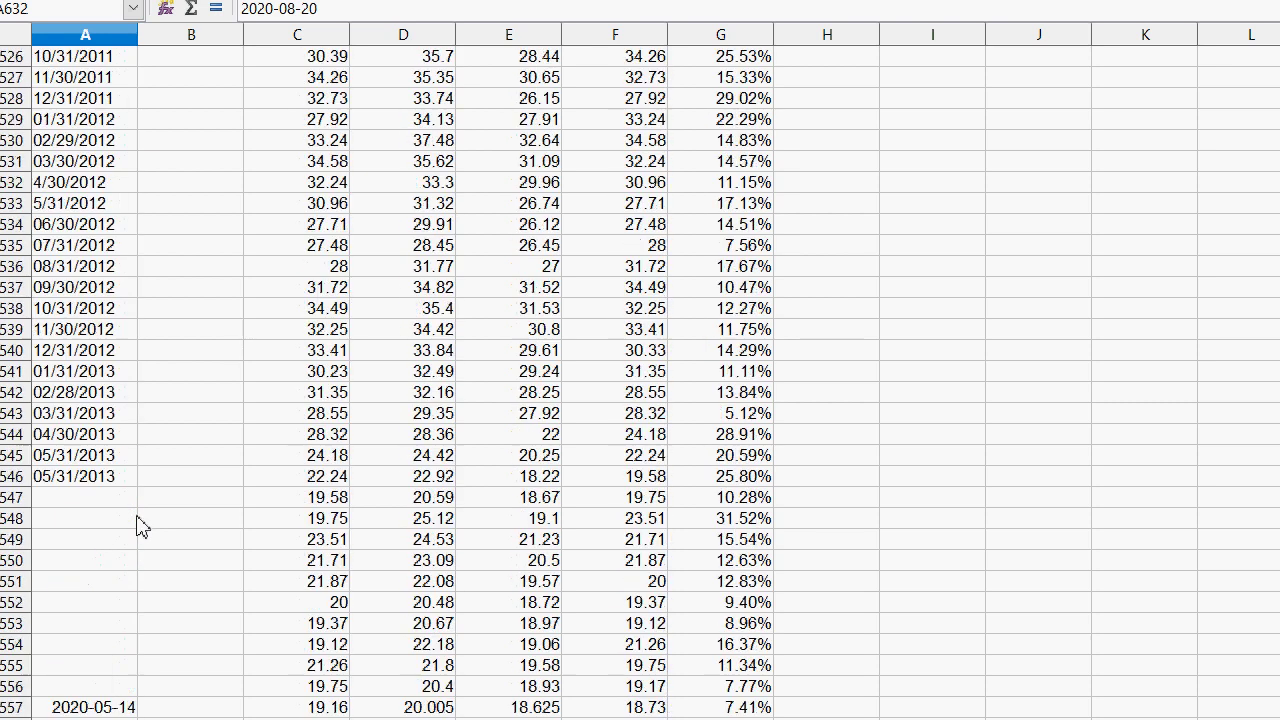
scroll(145, 527, up, 5)
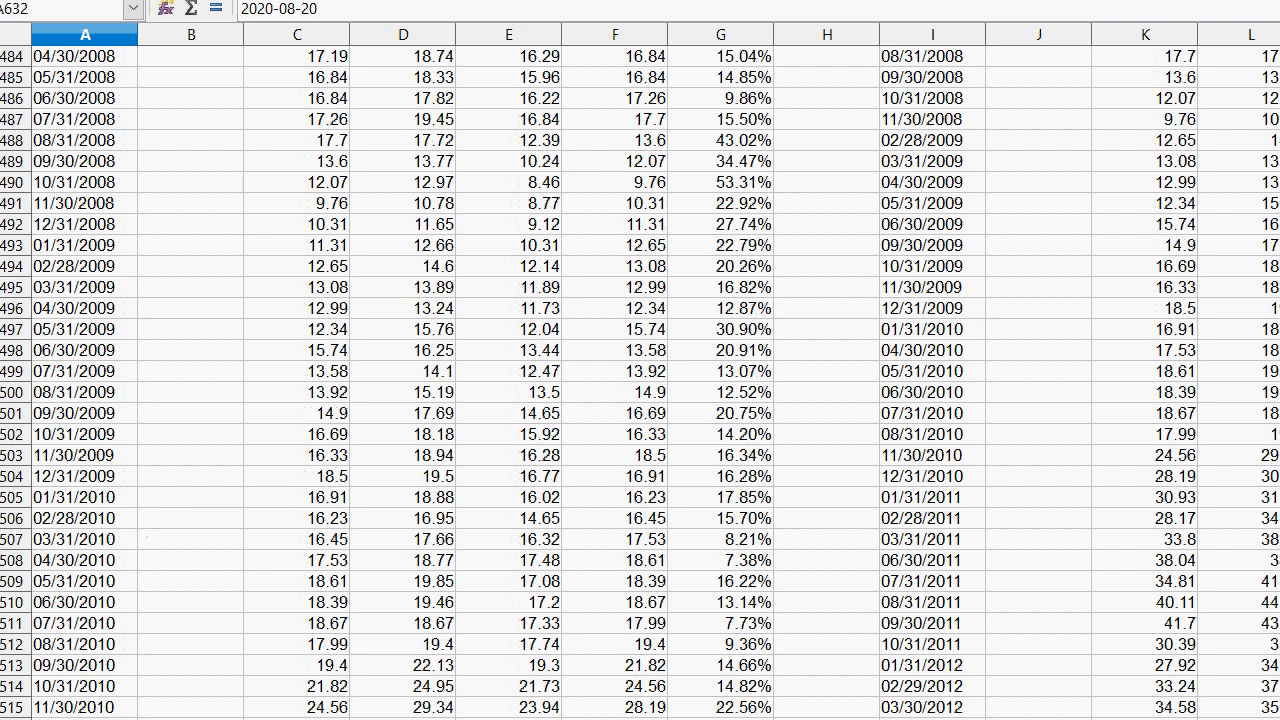
scroll(640, 380, right, 5)
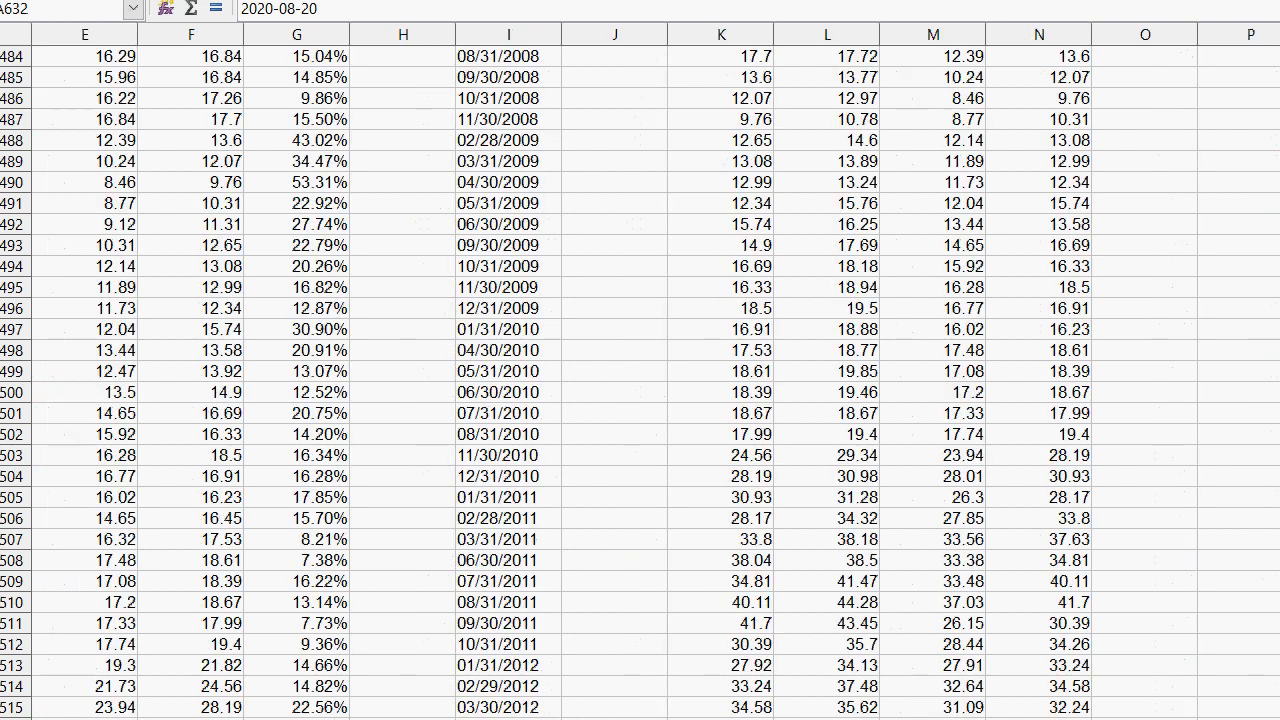
click(636, 540)
click(756, 516)
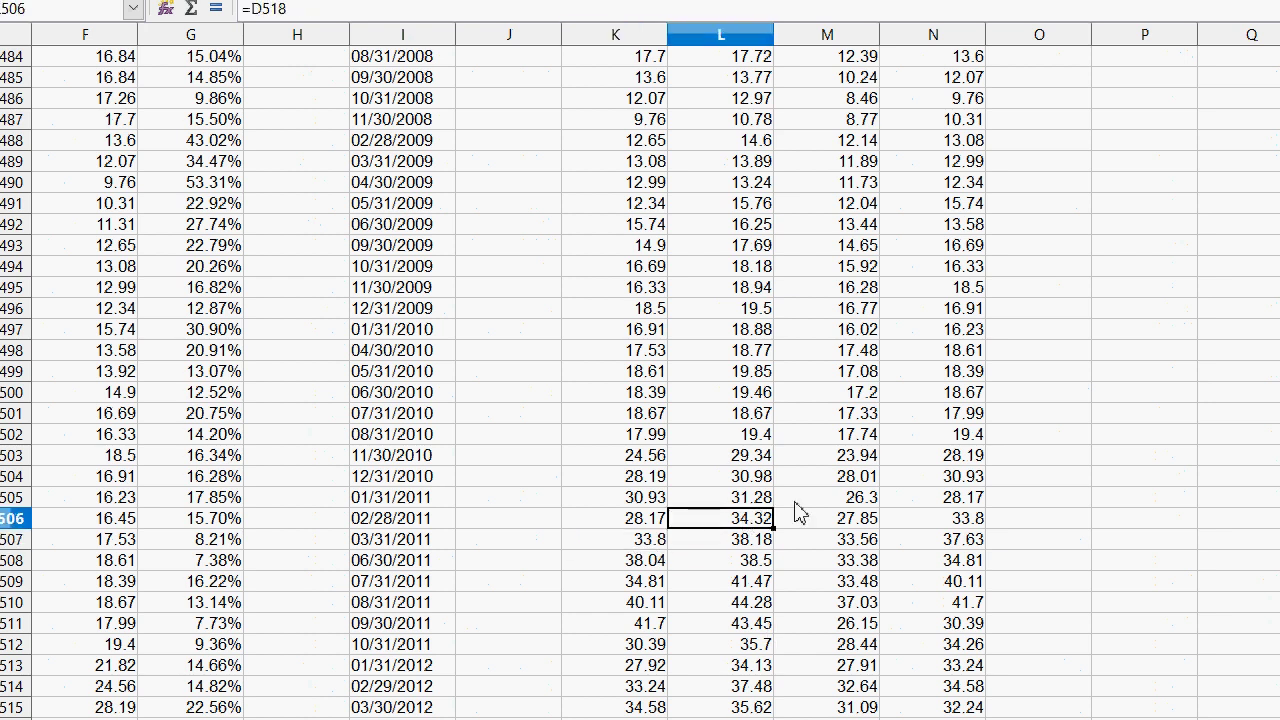
click(866, 500)
click(950, 480)
click(855, 480)
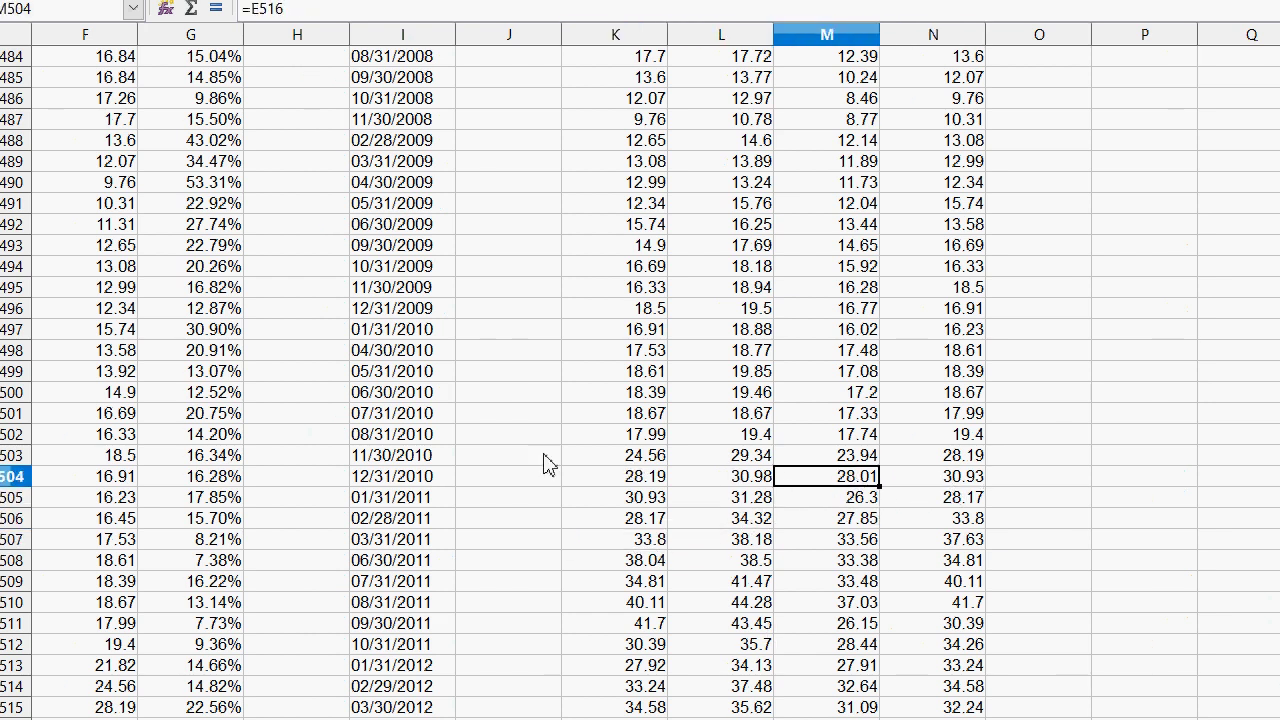
click(530, 458)
click(306, 434)
scroll(640, 380, left, 5)
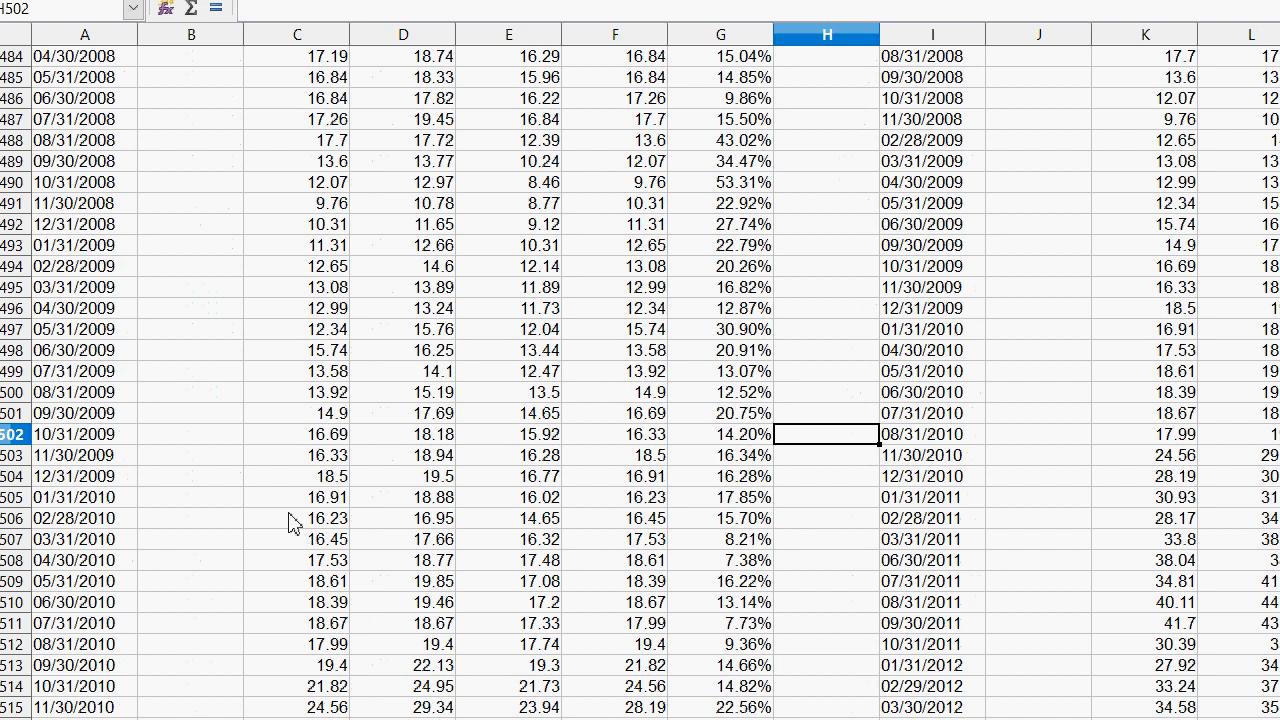
- Copy the monthly dates and prices in A1:F632, covering January 1968 to August 2020
scroll(226, 521, down, 20)
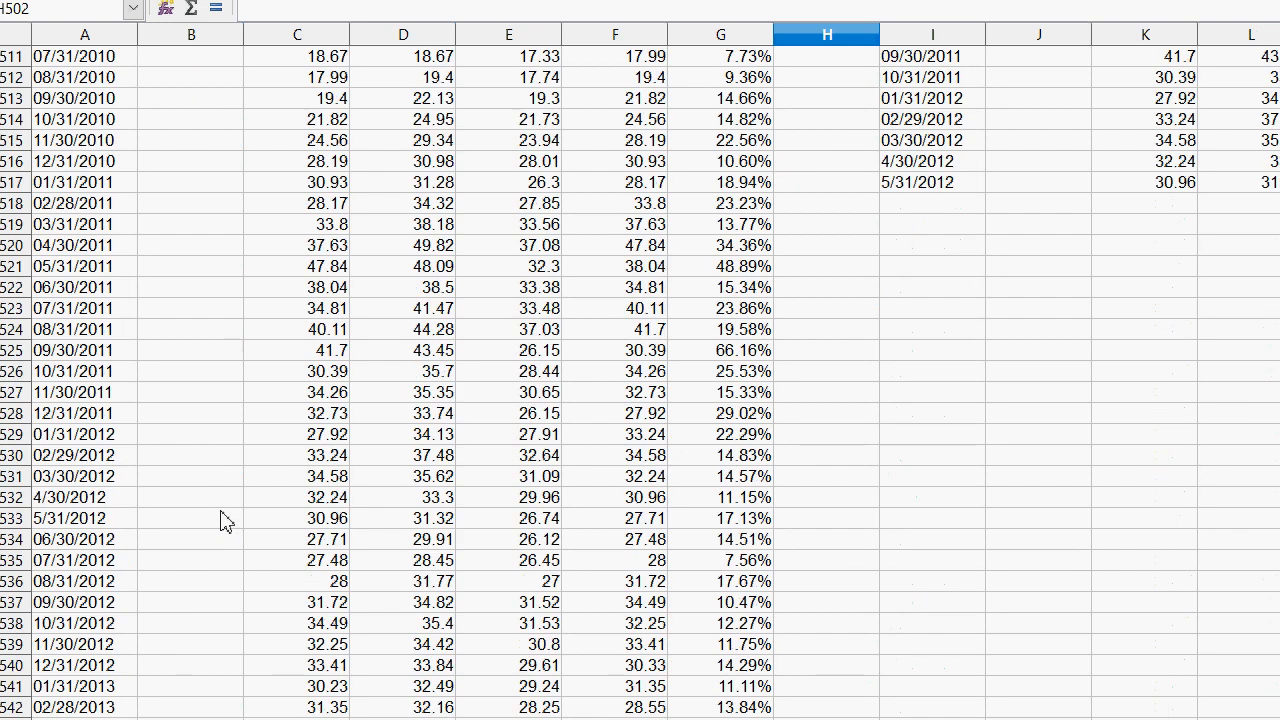
scroll(265, 497, down, 12)
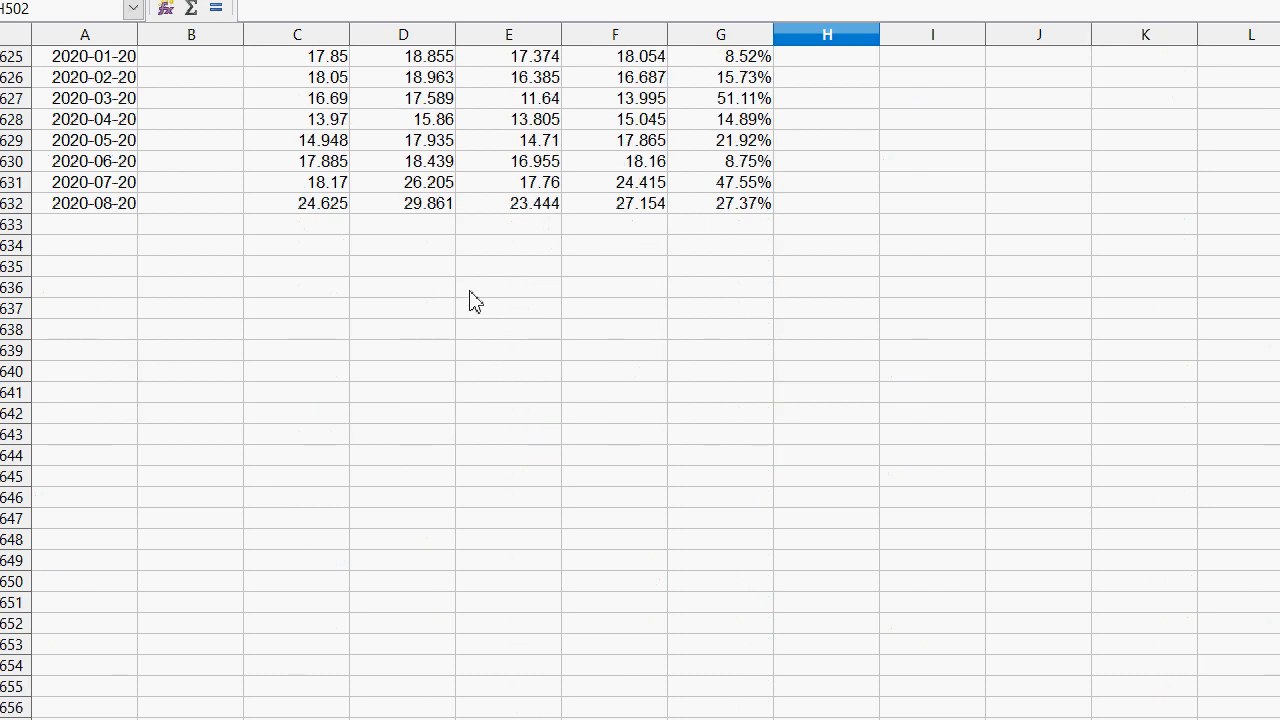
scroll(478, 340, up, 5)
click(617, 522)
drag(620, 527, 84, 30)
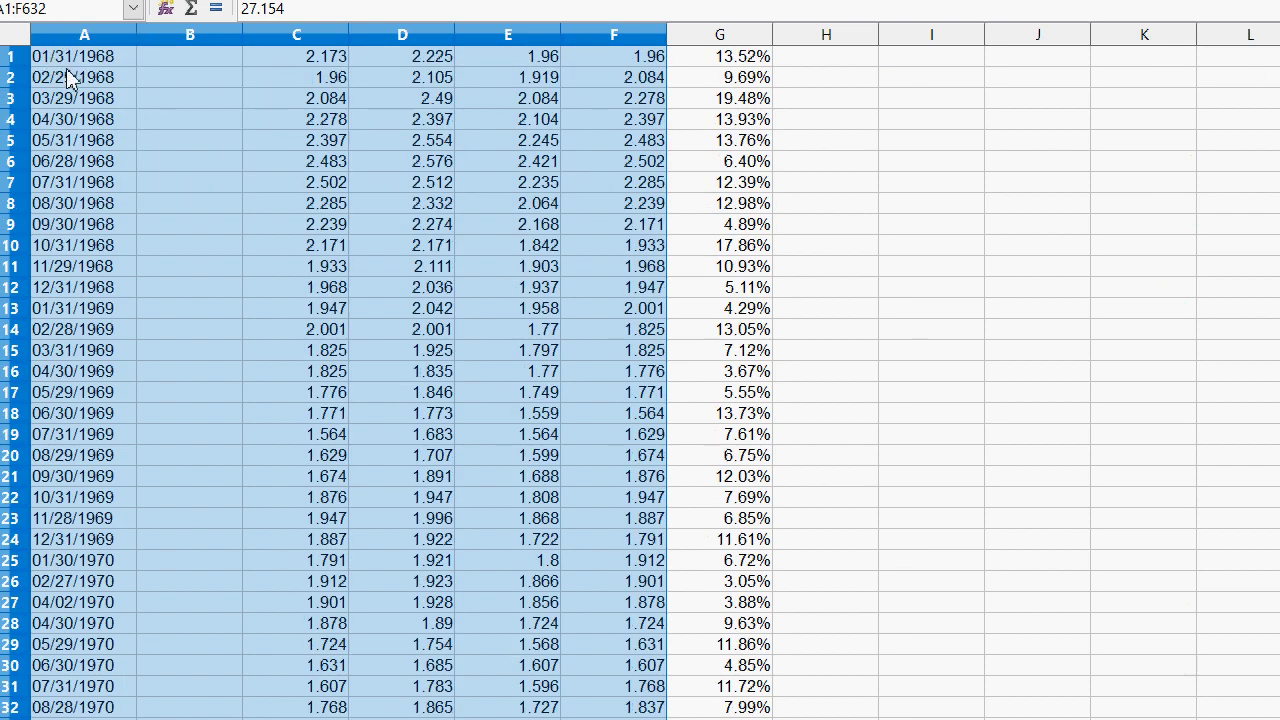
right_click(235, 152)
click(302, 195)
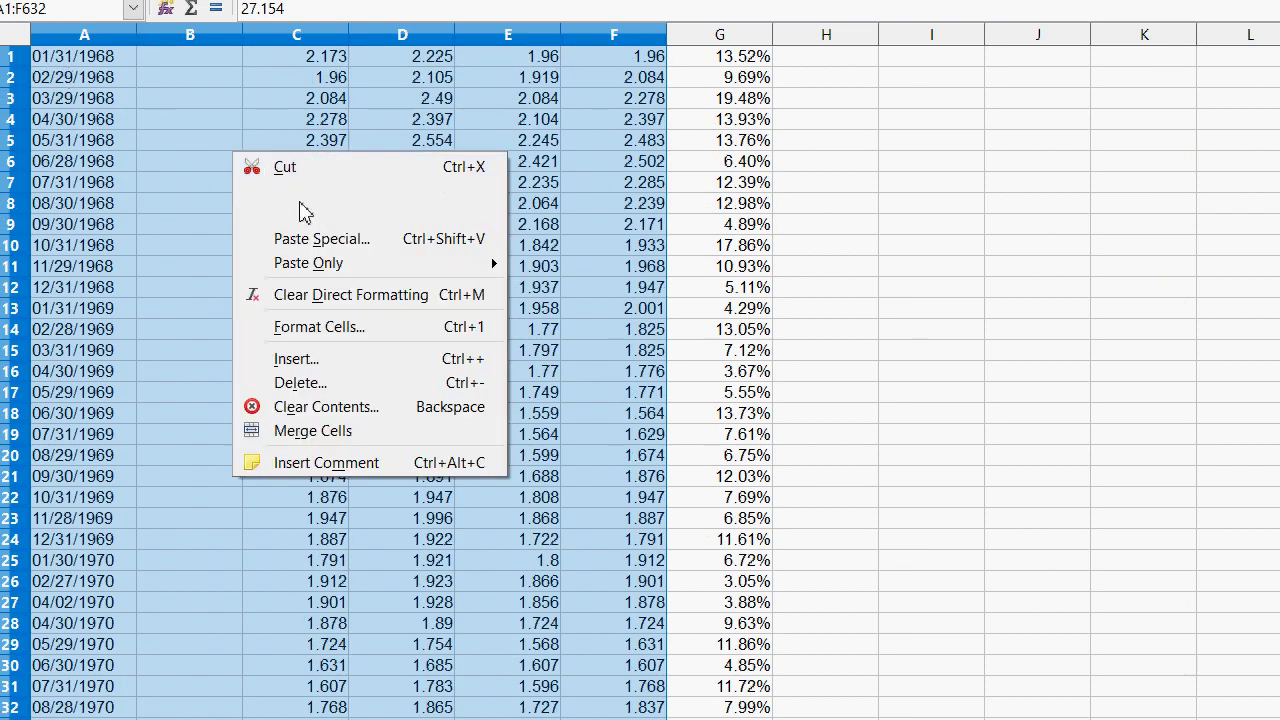
- Create a new spreadsheet and paste the copied monthly data starting at cell B3
key(alt+f)
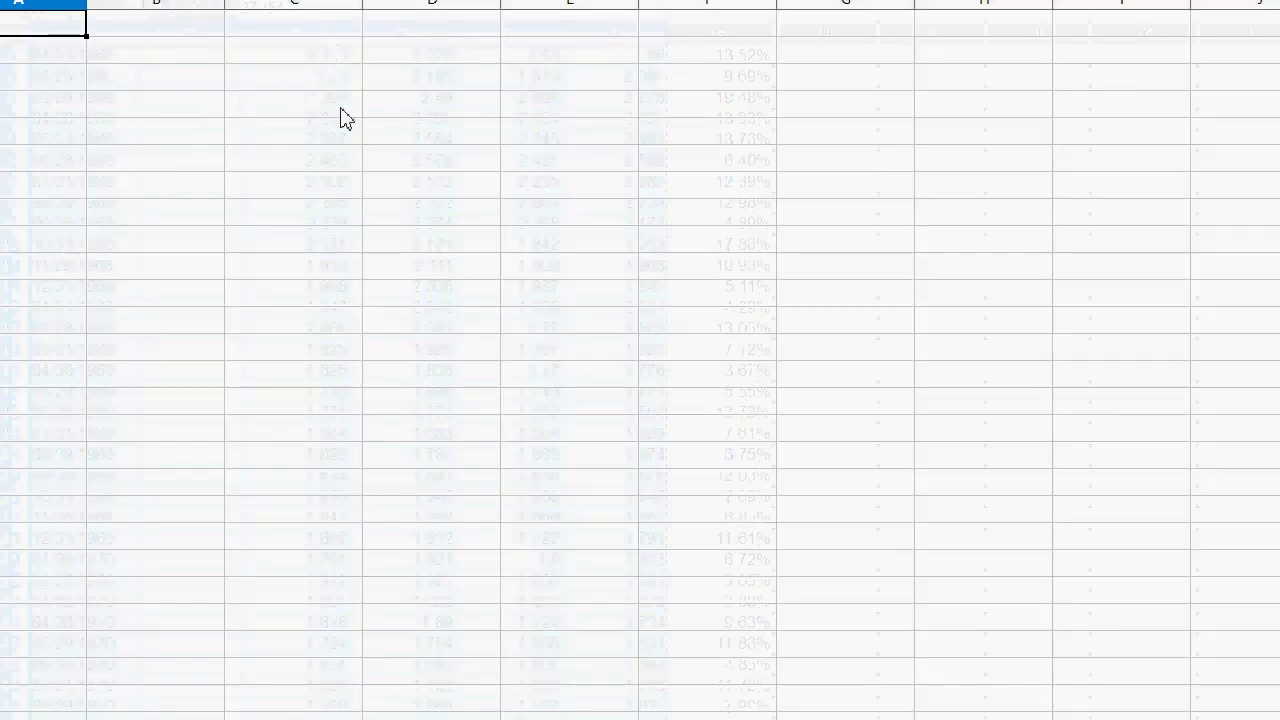
click(157, 80)
key(ctrl+v)
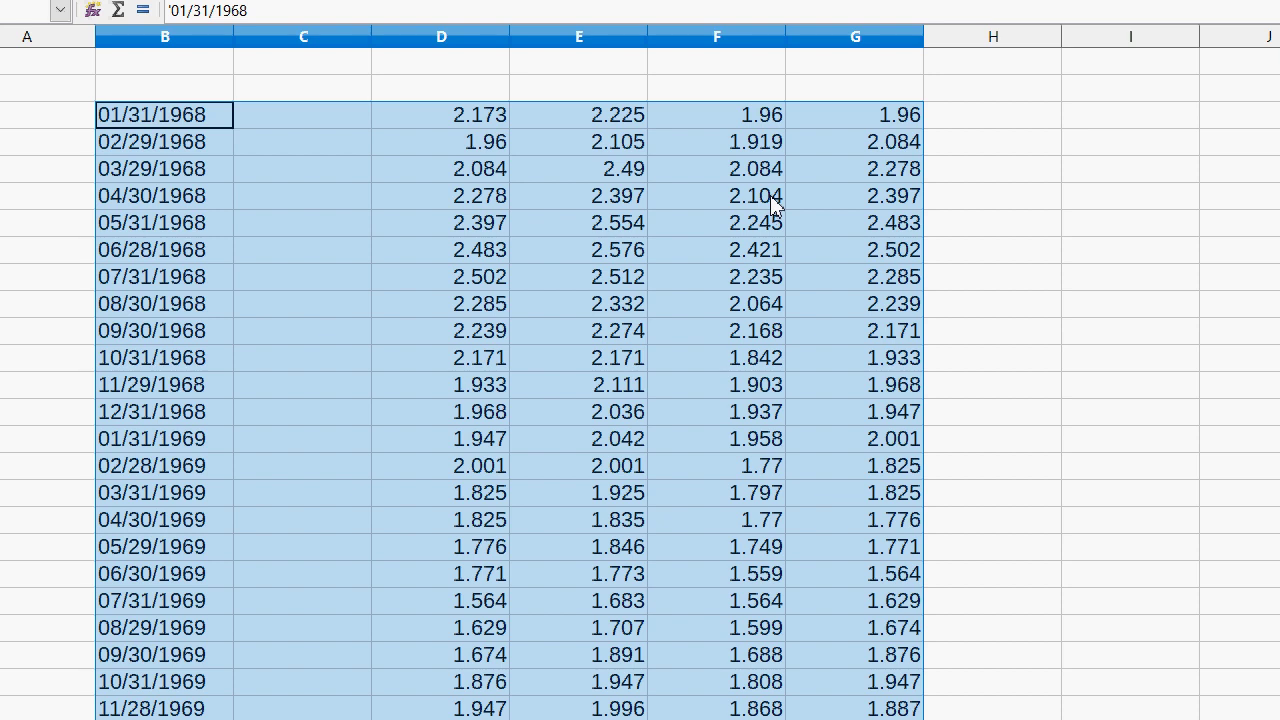
- Examine the pasted monthly highs in column E, from January 1971 back to July 1970
scroll(770, 195, down, 9)
click(951, 140)
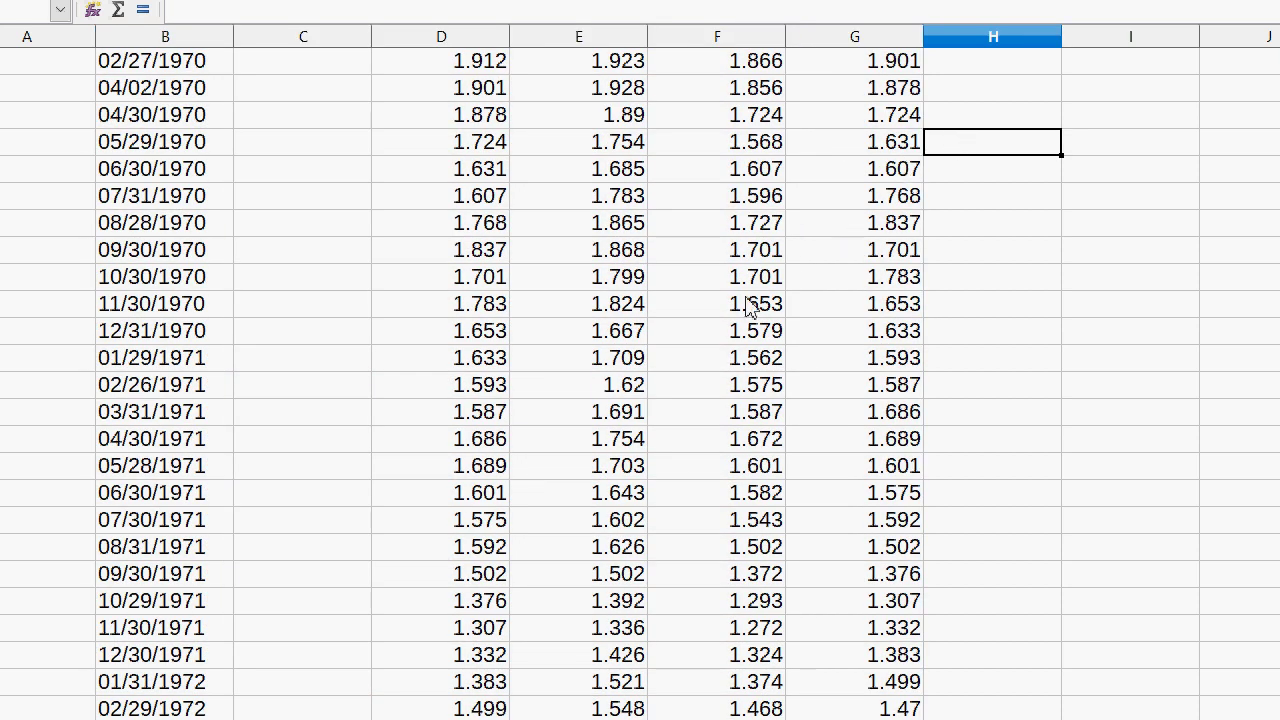
click(632, 362)
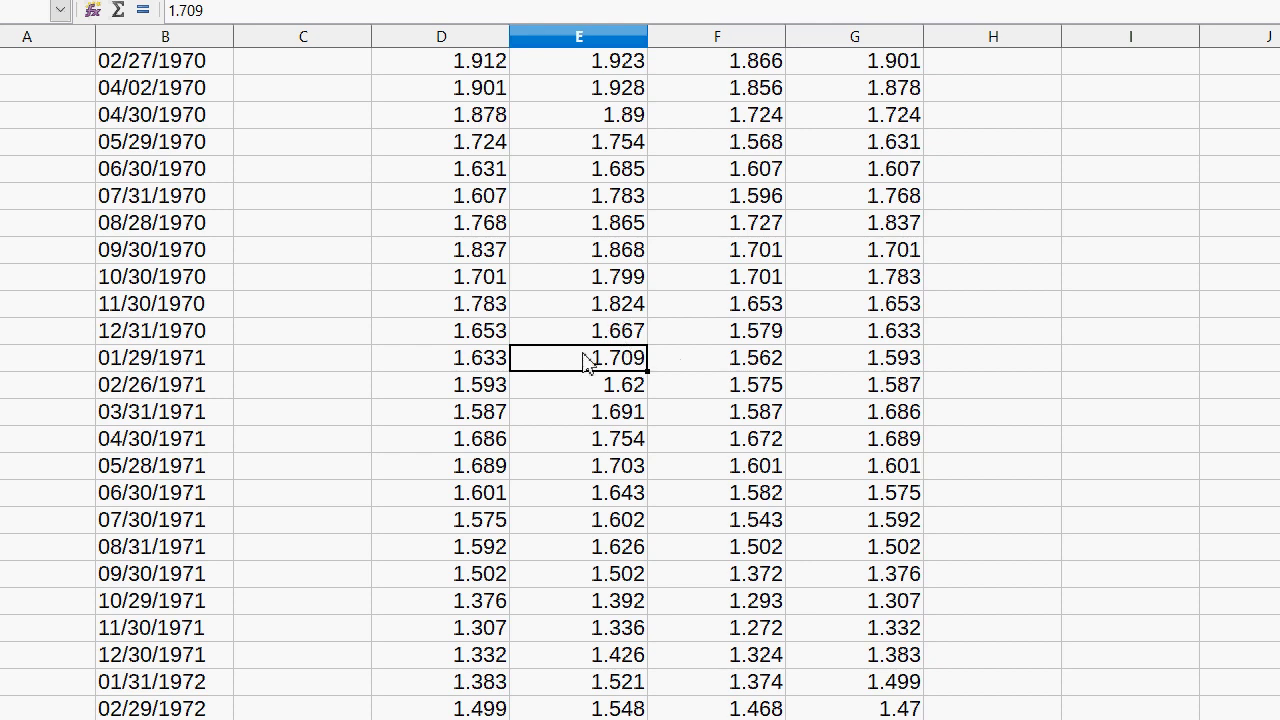
drag(586, 357, 645, 365)
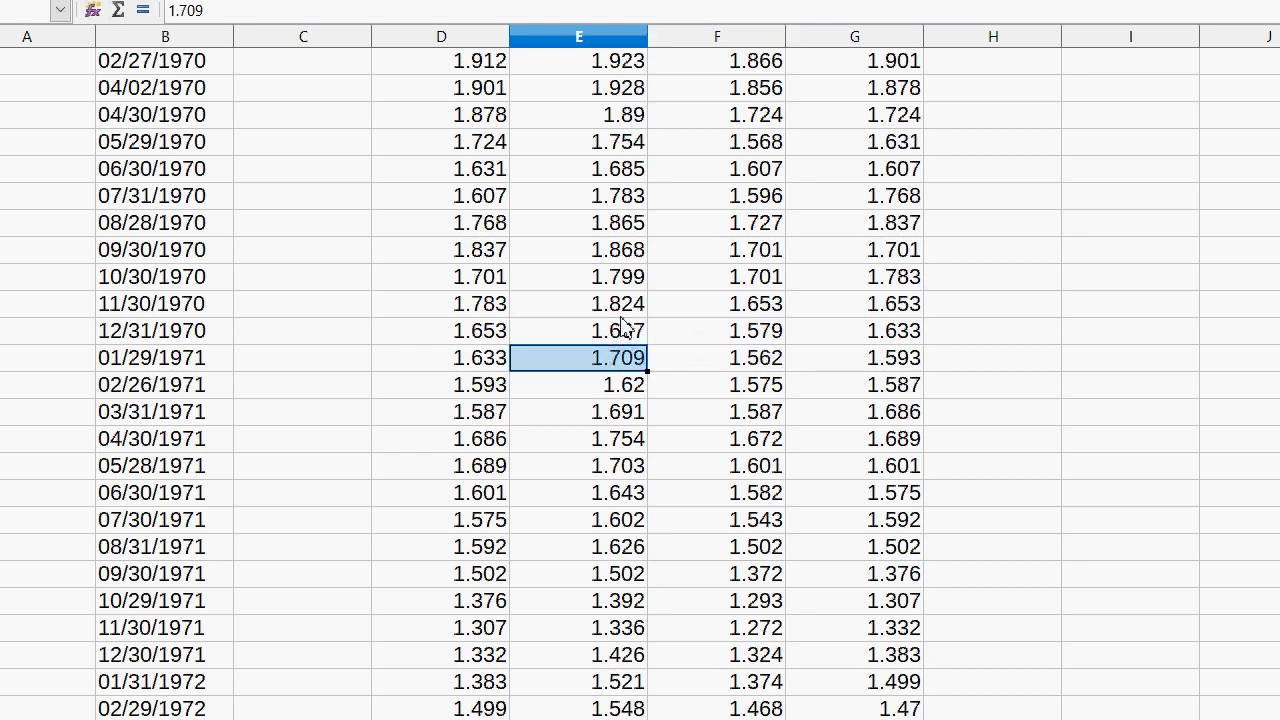
click(622, 331)
click(622, 305)
click(622, 285)
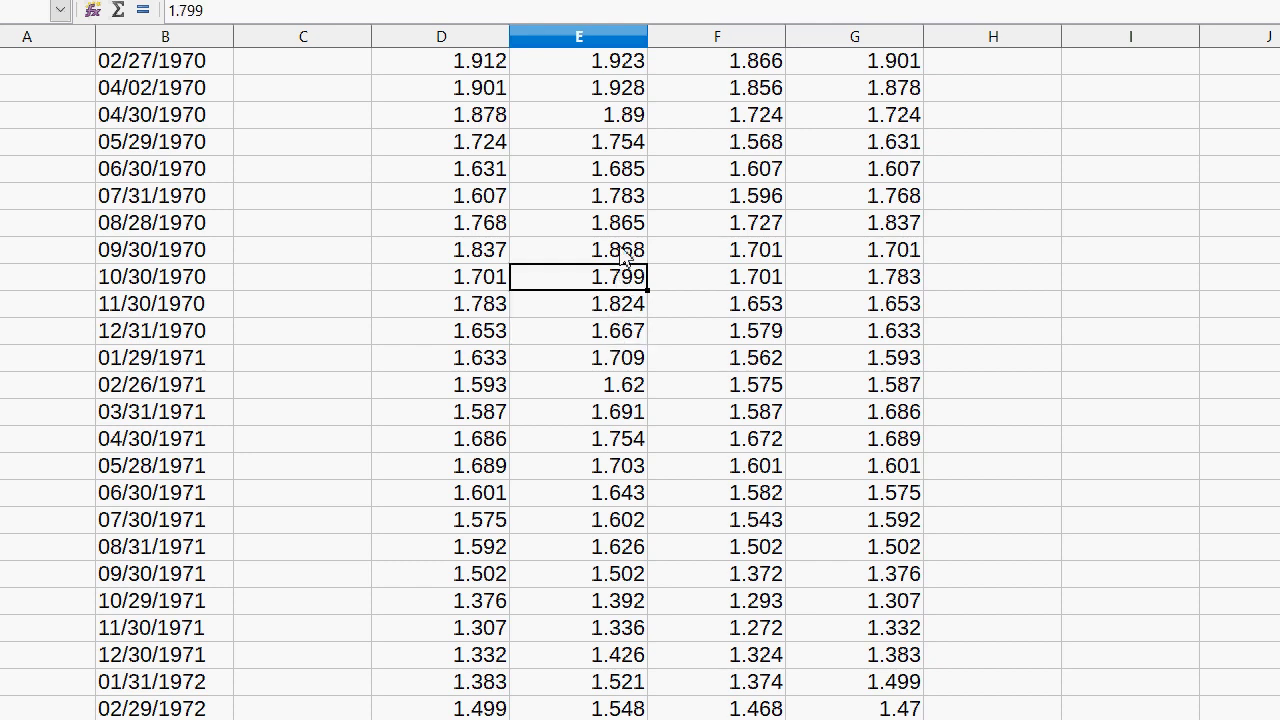
click(622, 248)
click(622, 229)
click(636, 204)
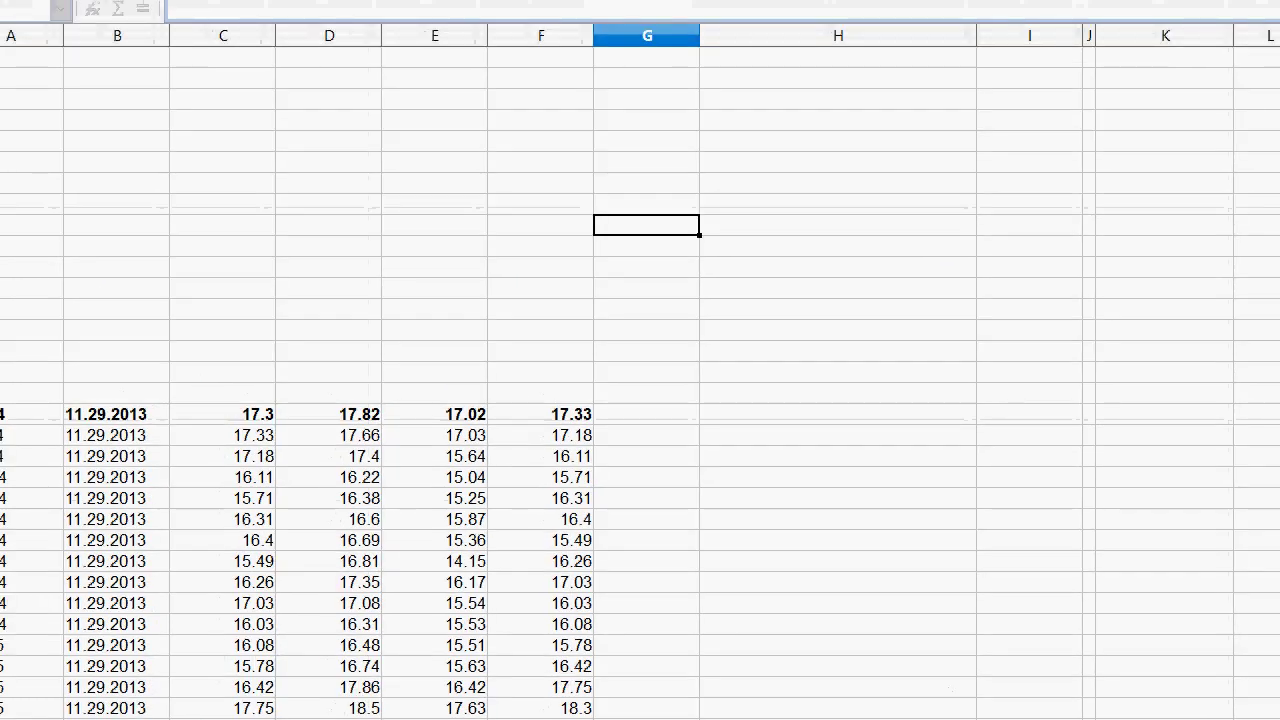
- Switch to the Silver Weekly spreadsheet and examine its price rows and the candlestick chart with bands
scroll(258, 600, down, 5)
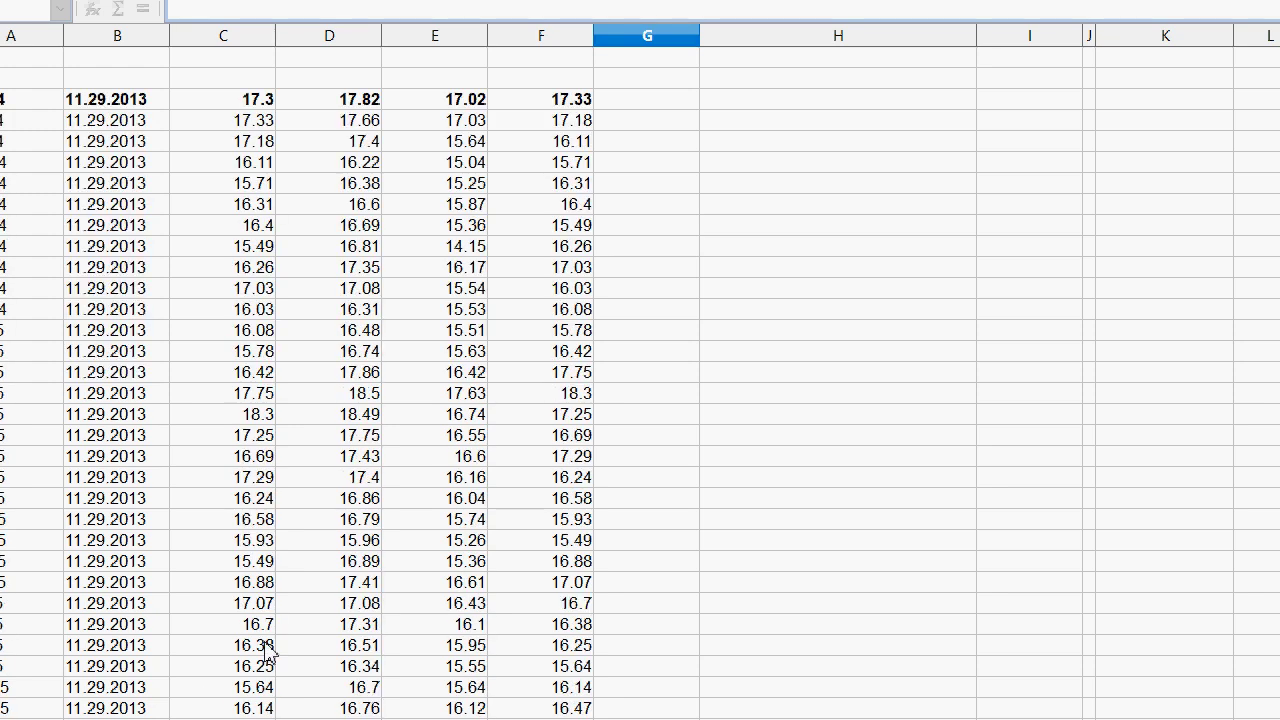
scroll(268, 650, down, 20)
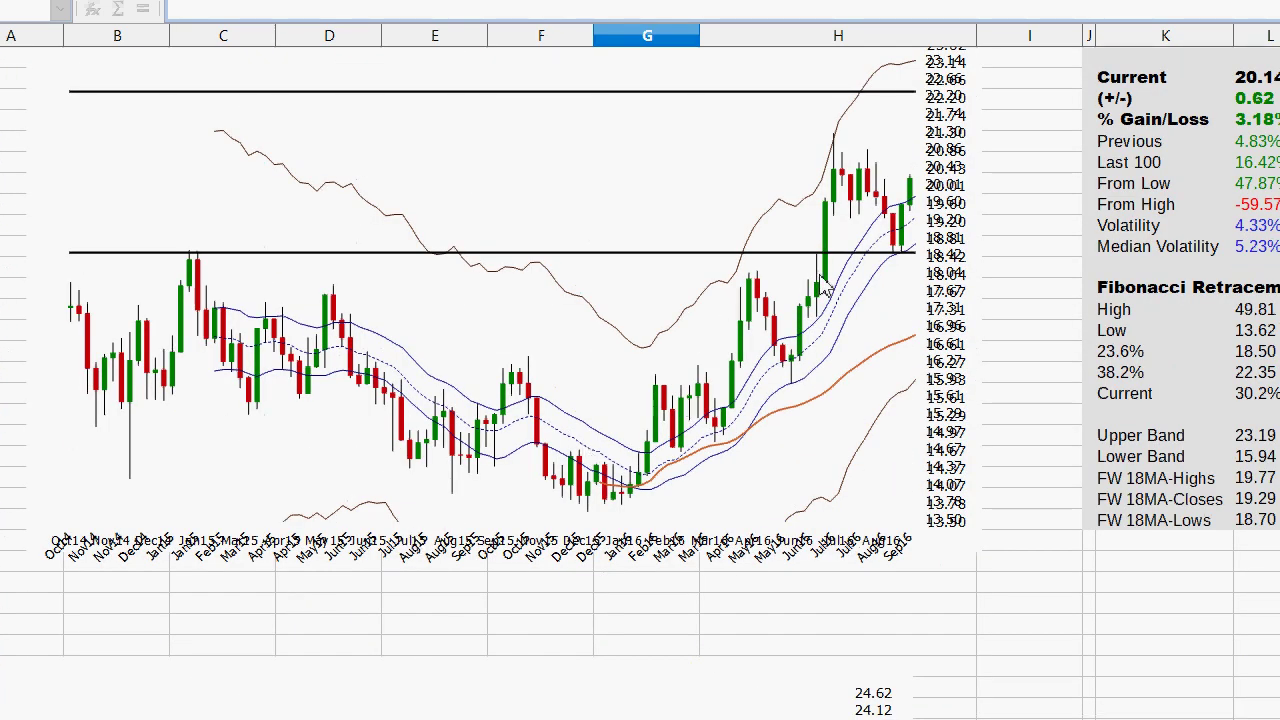
scroll(900, 325, up, 2)
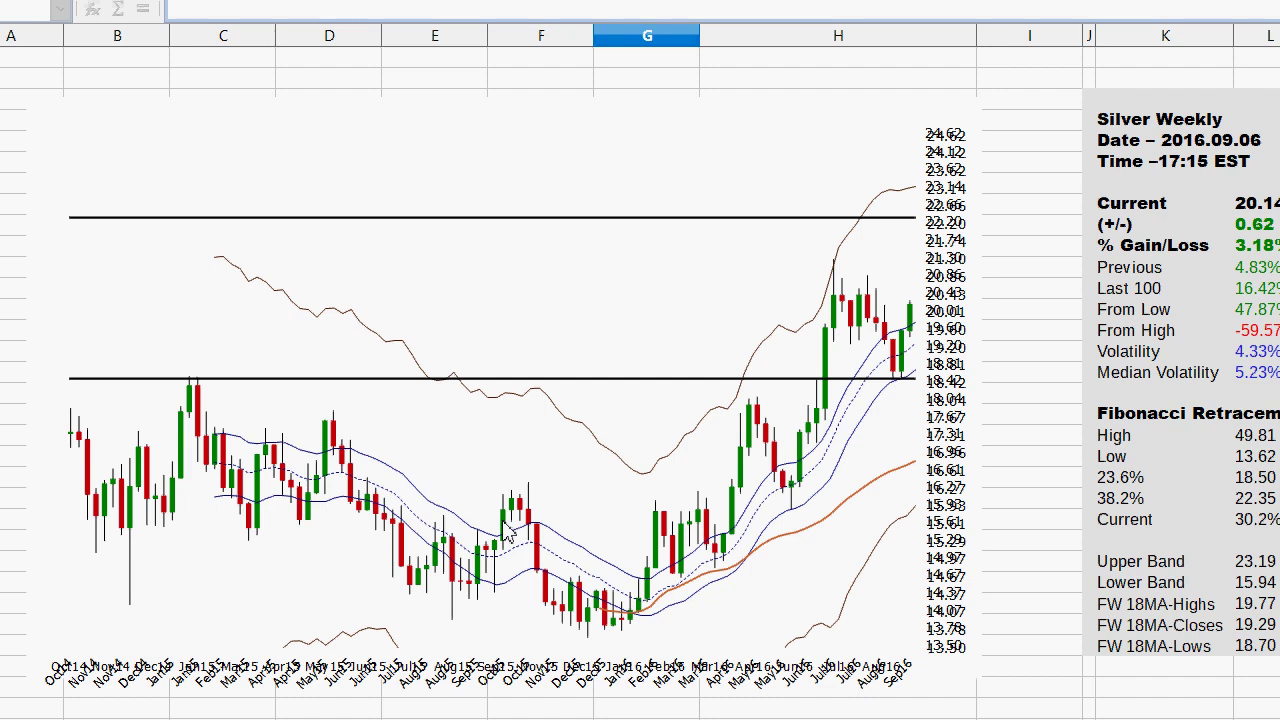
scroll(510, 533, up, 20)
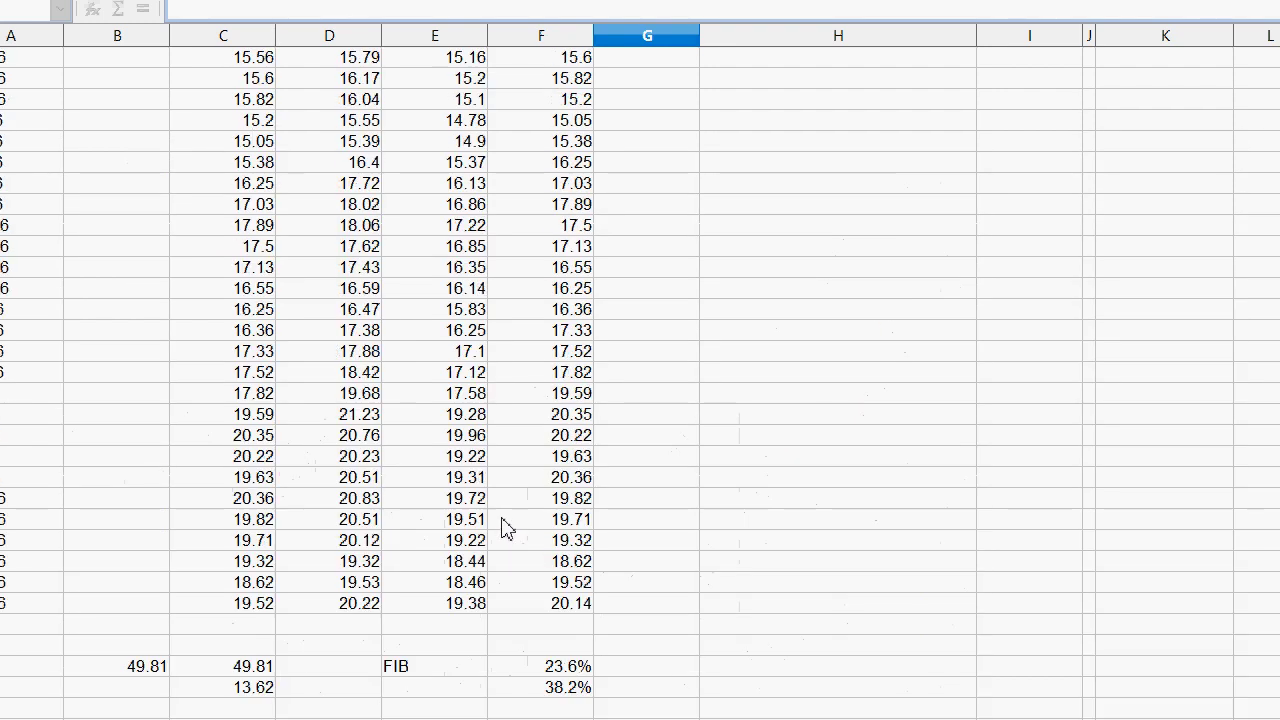
scroll(505, 527, up, 20)
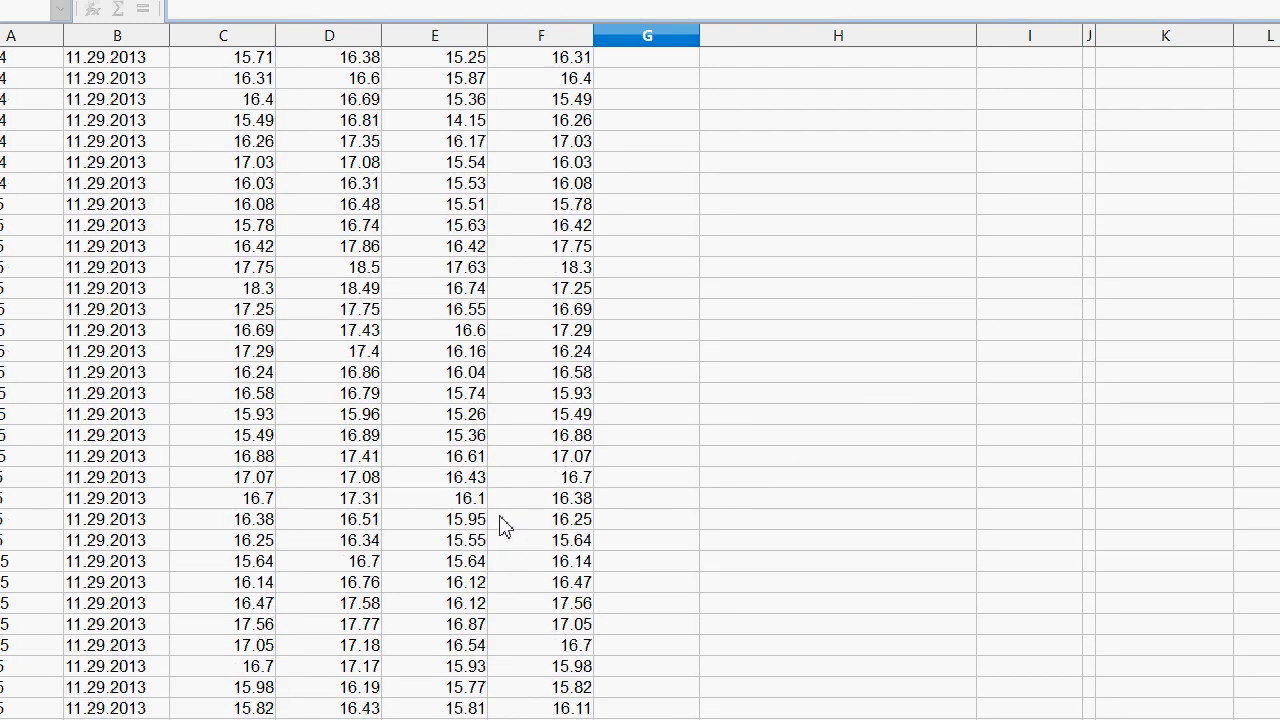
scroll(505, 527, down, 11)
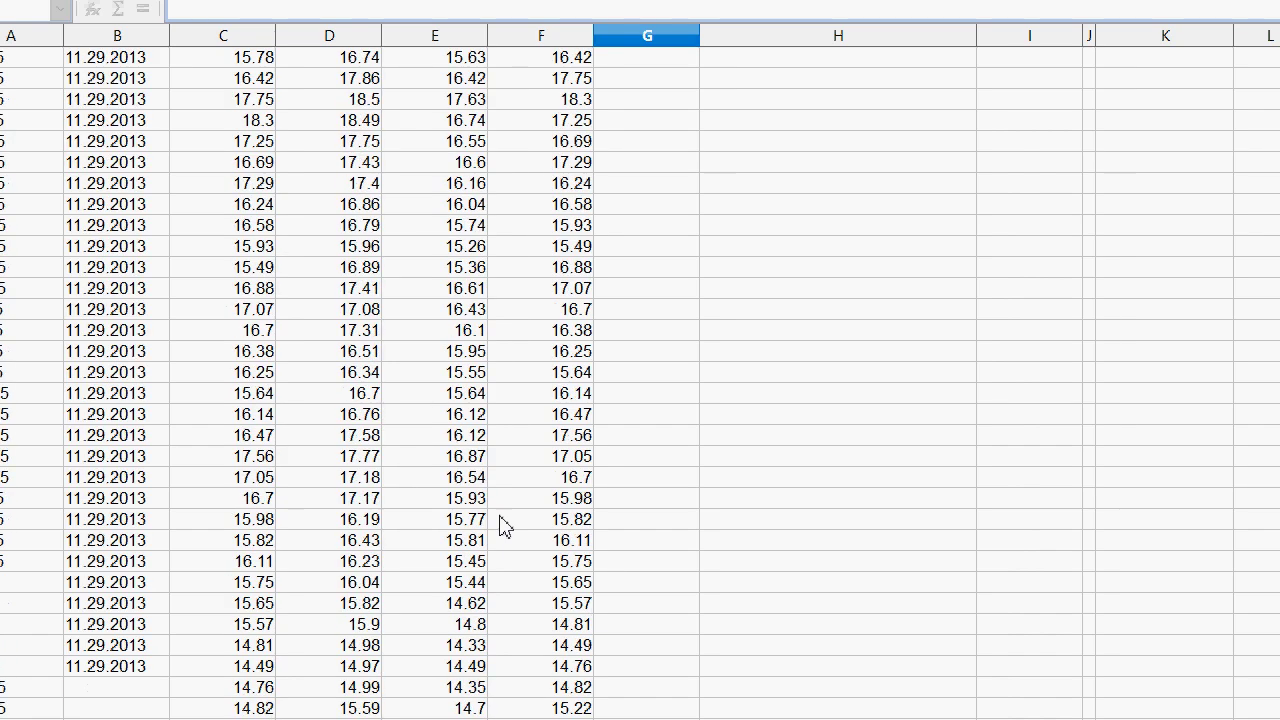
- Inspect the band formulas in columns P and Q and the 18-period weighted-average formulas in columns R, S and T
scroll(640, 372, right, 4)
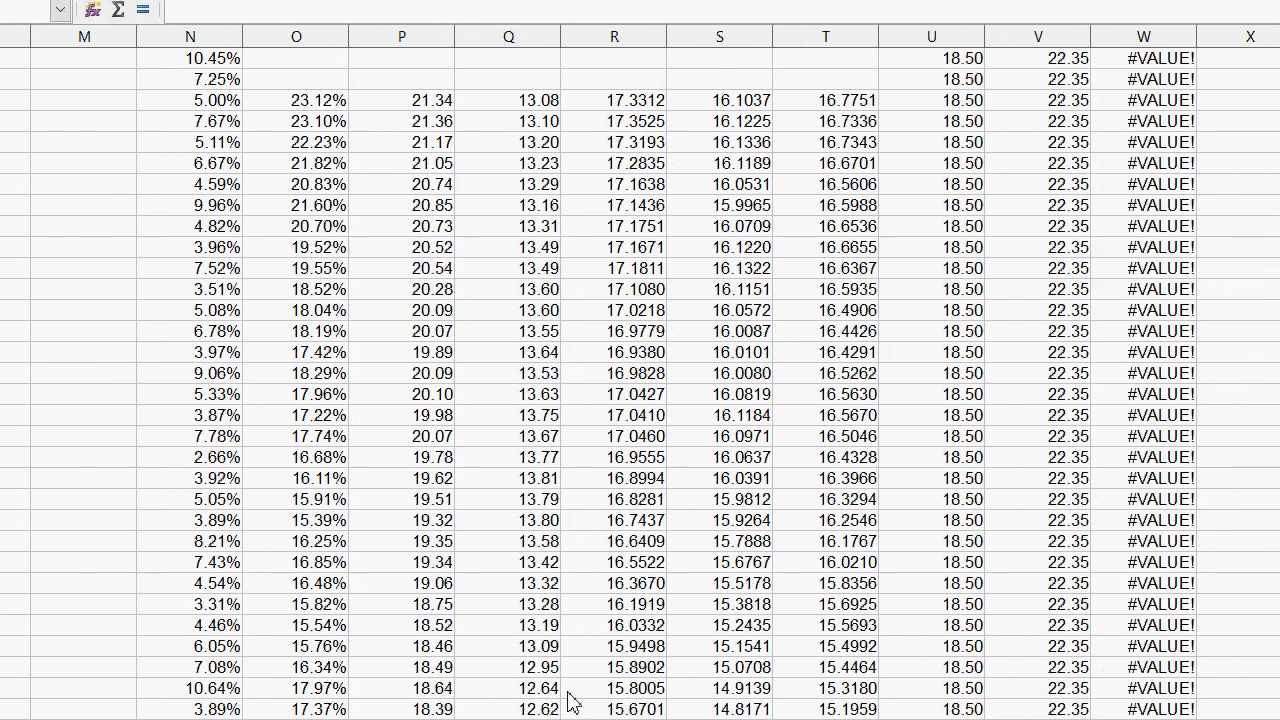
click(443, 375)
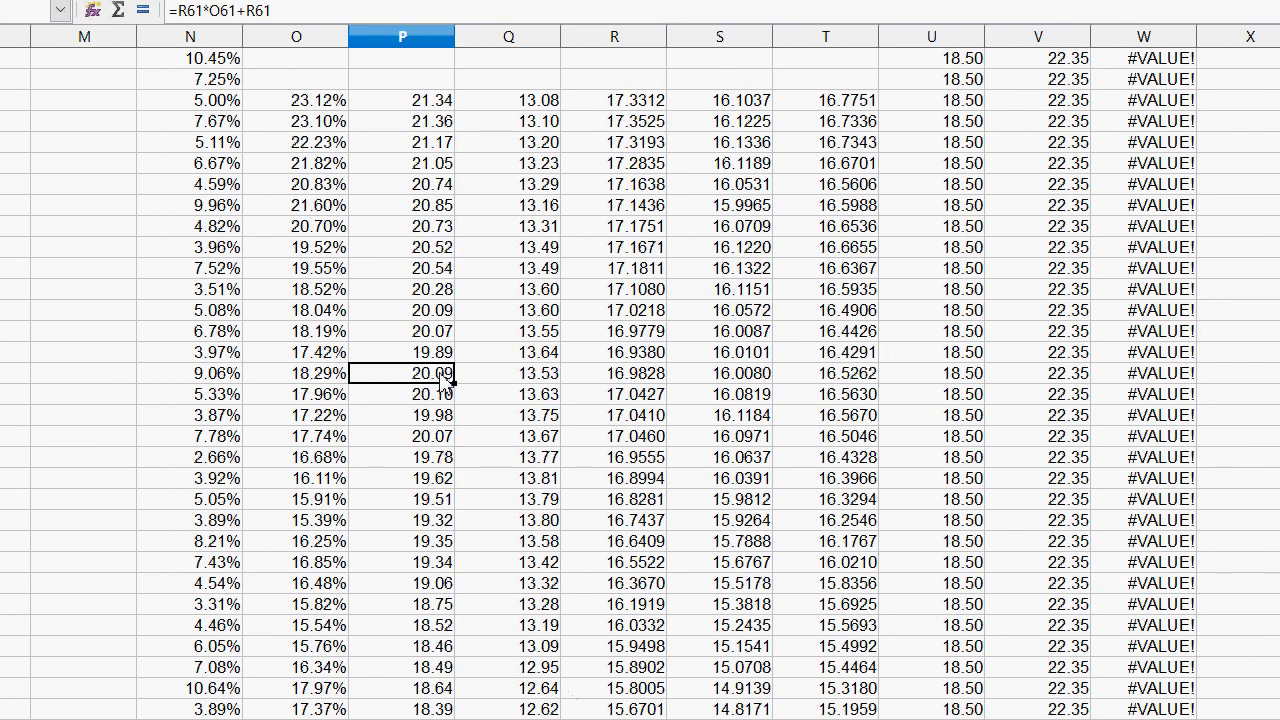
click(520, 335)
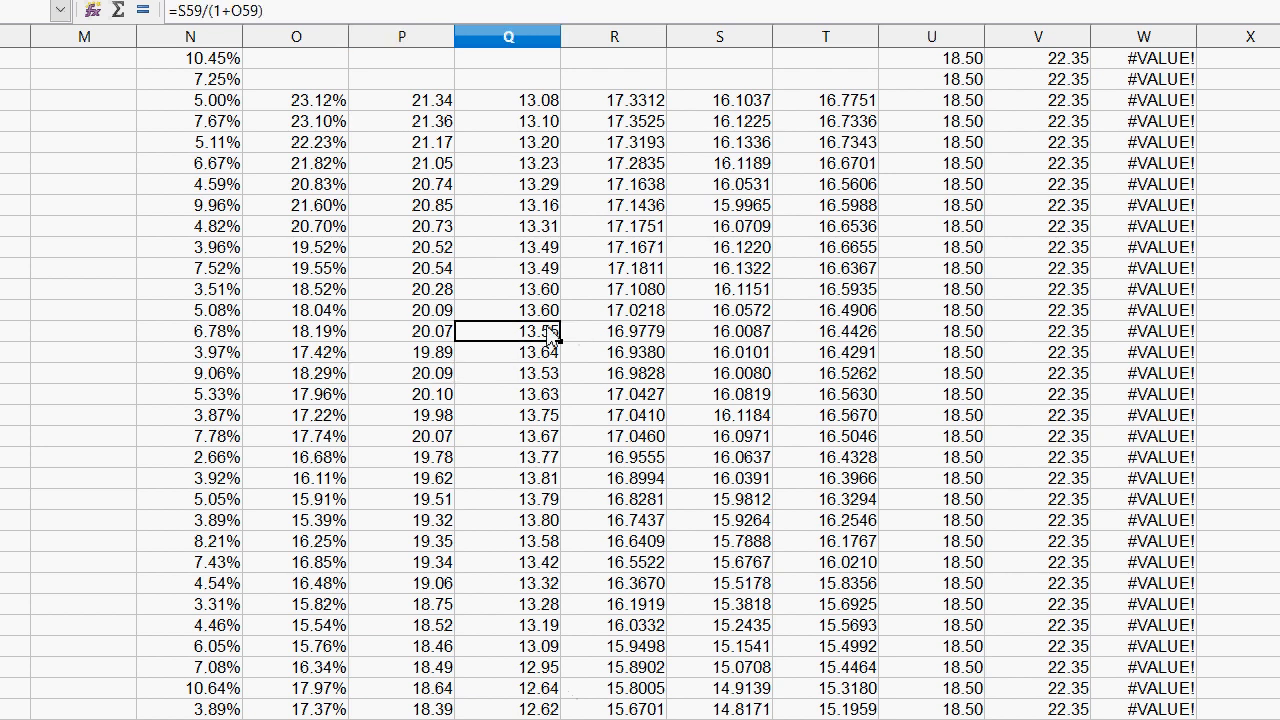
click(670, 335)
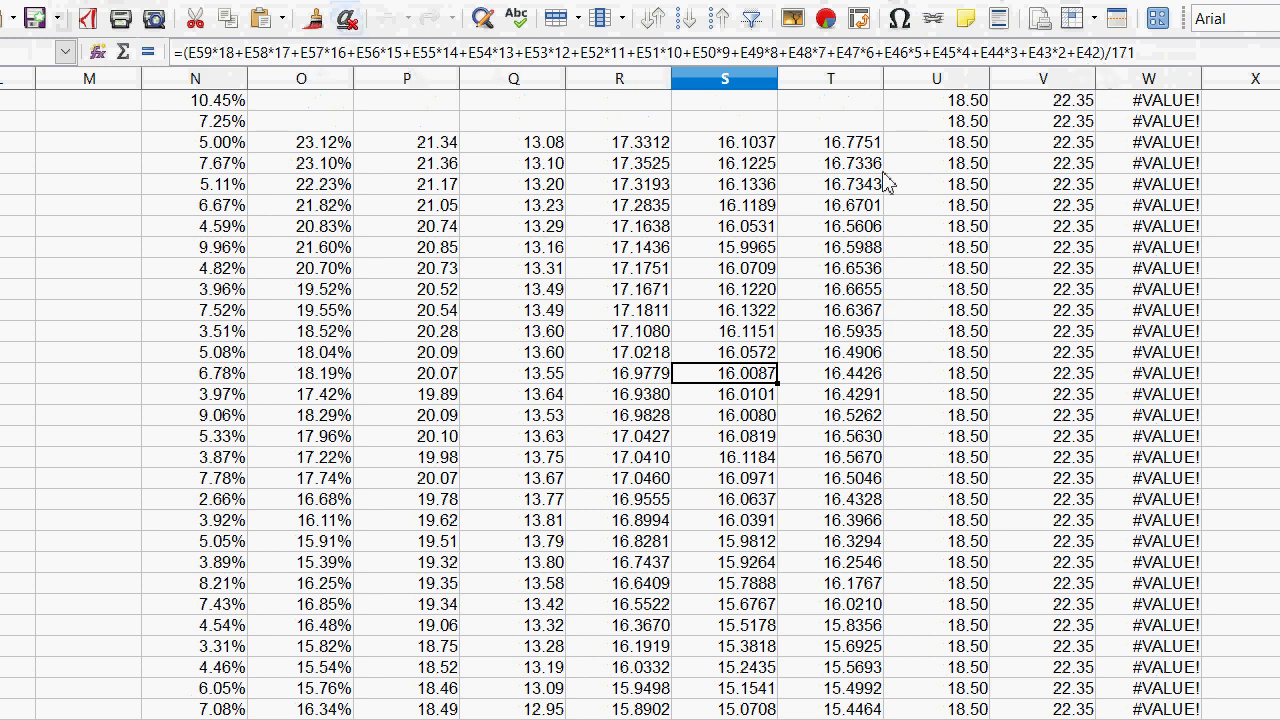
click(640, 146)
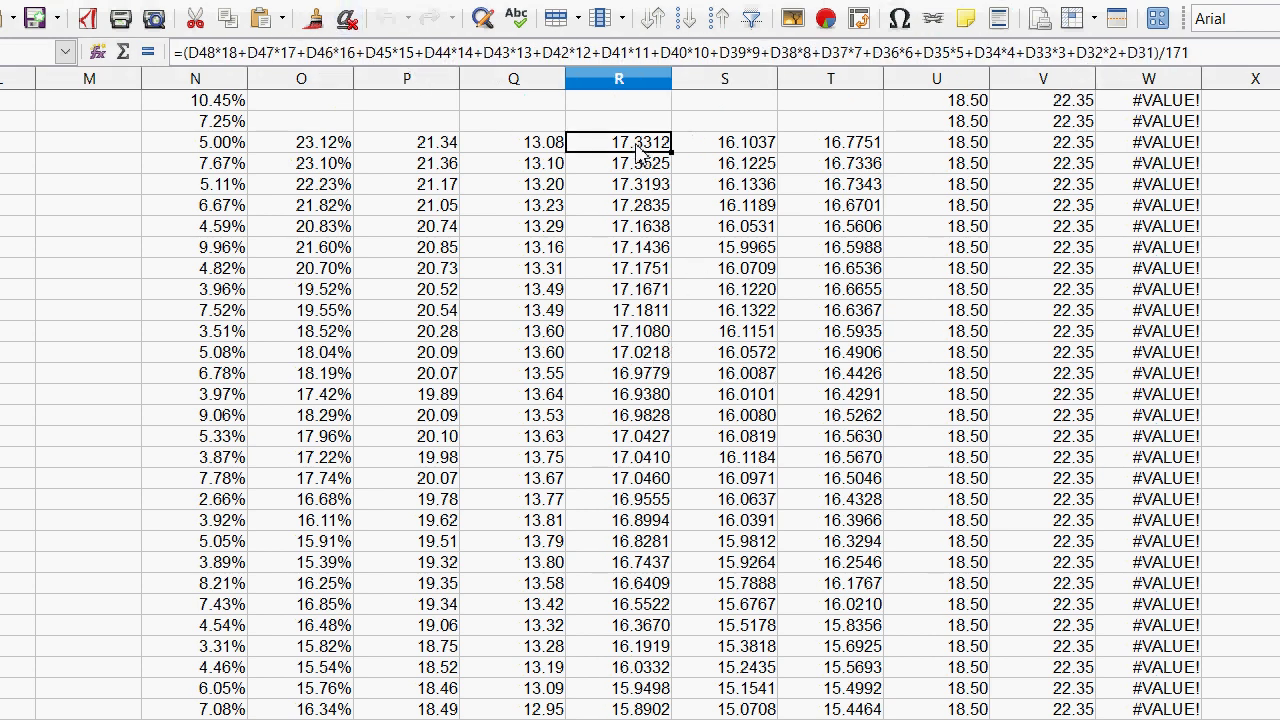
click(712, 150)
click(836, 146)
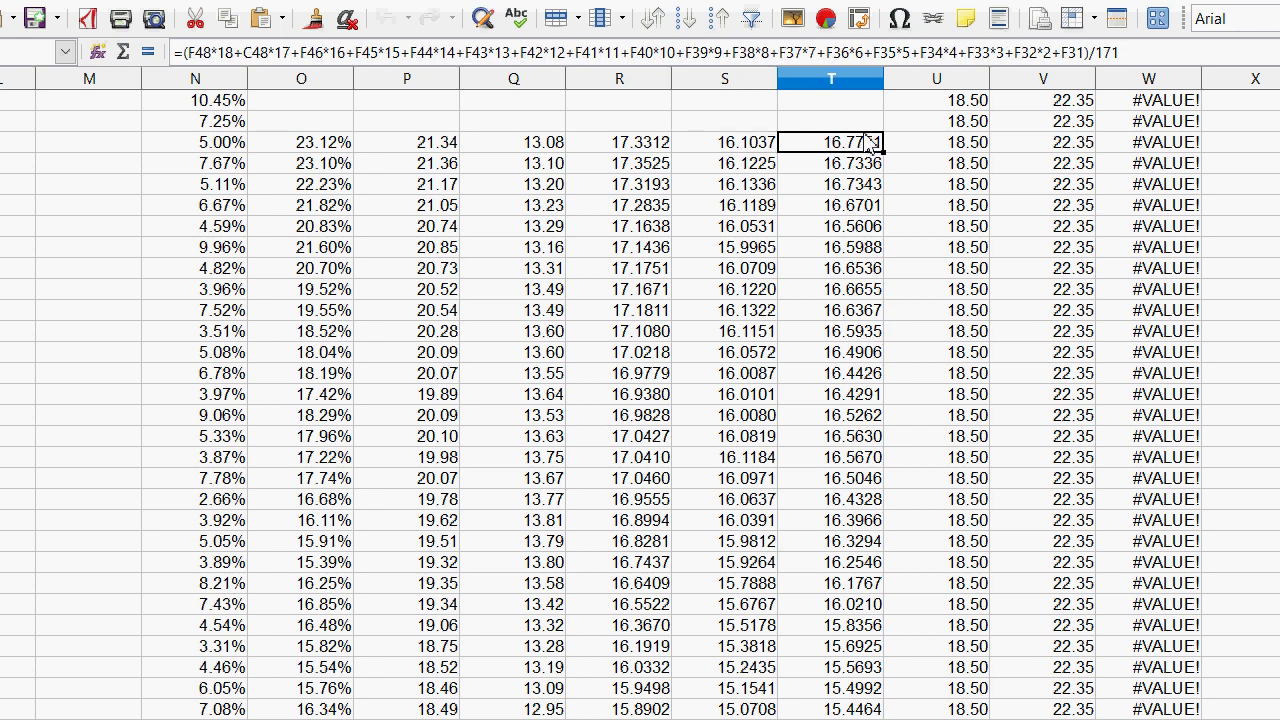
- Copy the weighted-average formulas for highs, lows and closes in R48:T48
drag(870, 144, 742, 148)
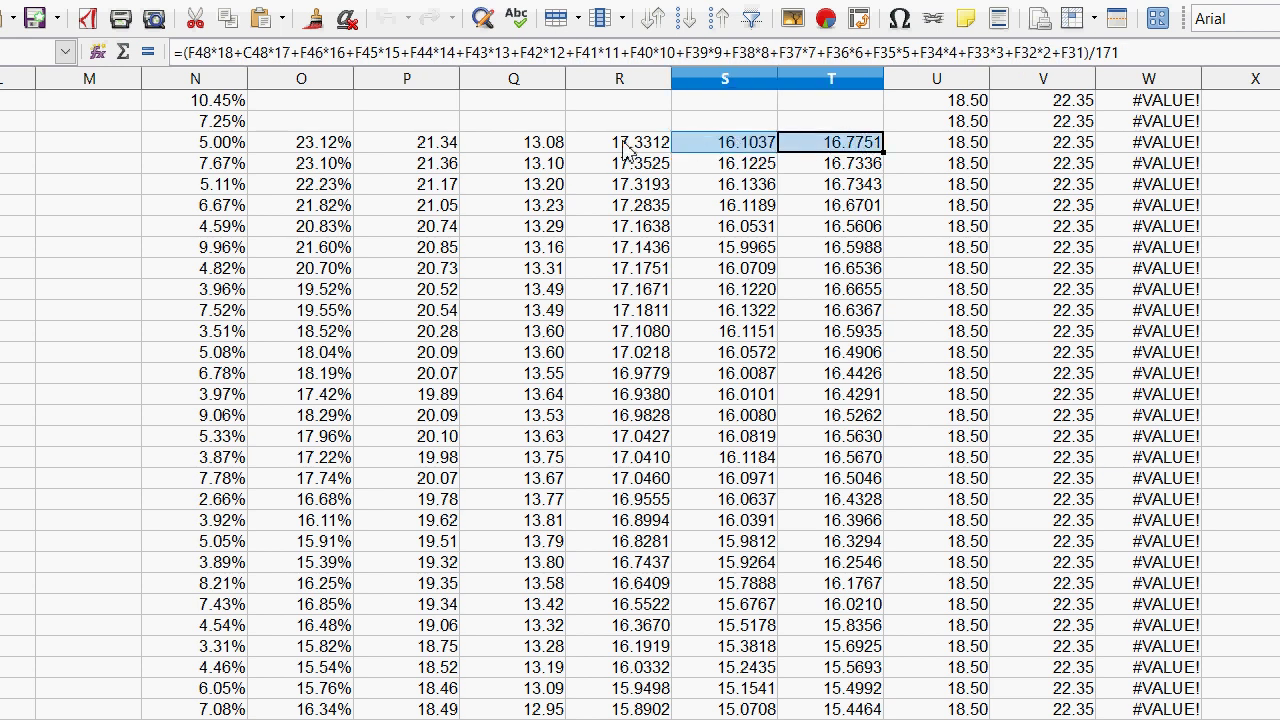
drag(652, 148, 829, 149)
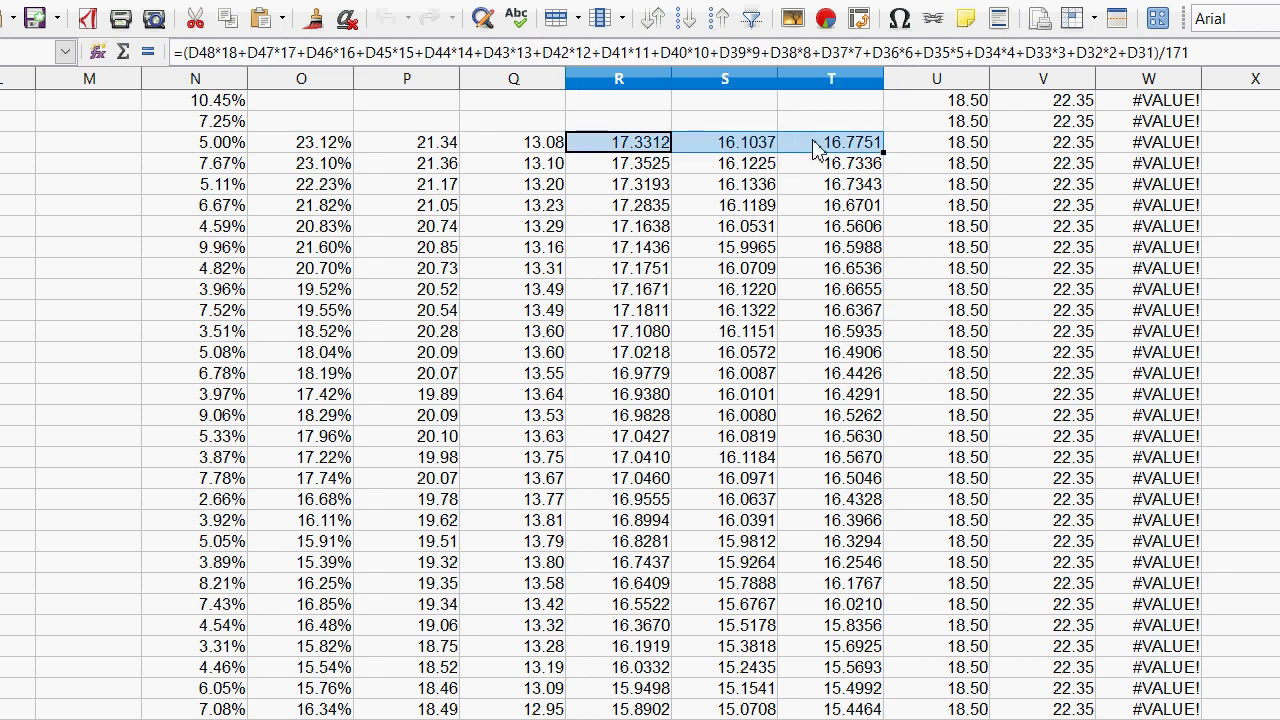
right_click(831, 150)
- Return to the monthly price spreadsheet and delete the entire empty column C between the dates and the prices
scroll(640, 400, left, 5)
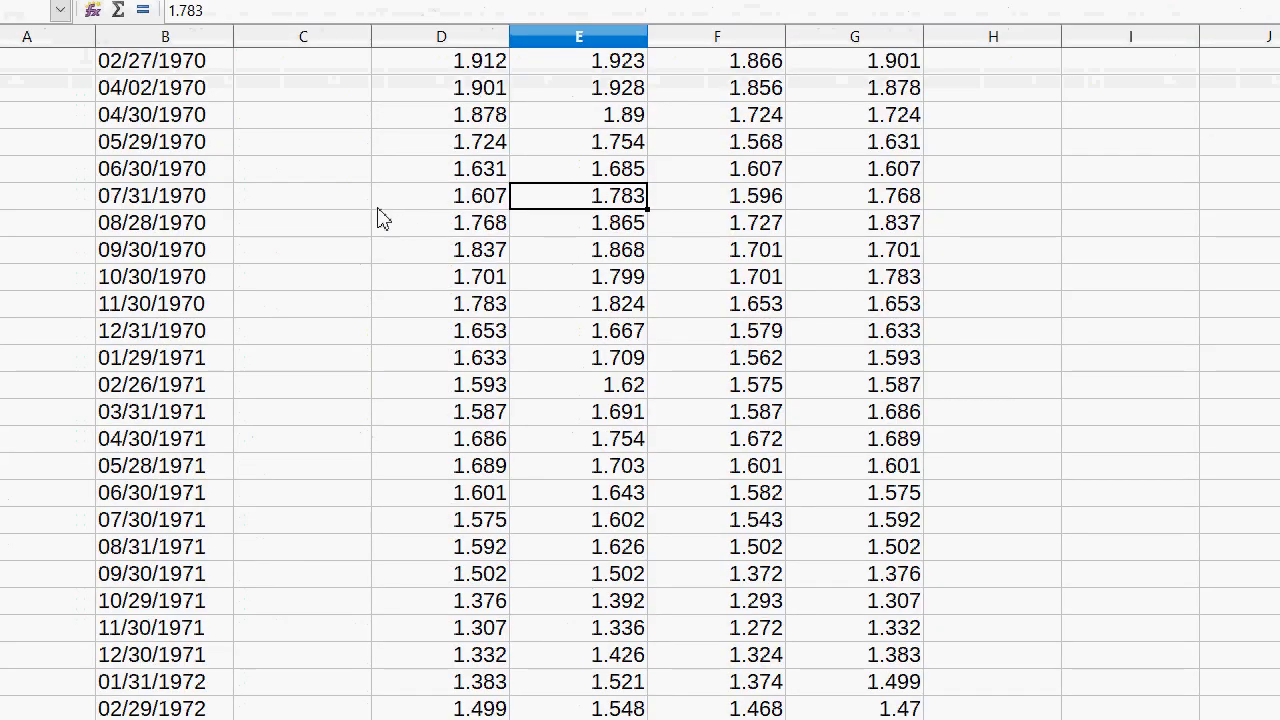
right_click(347, 140)
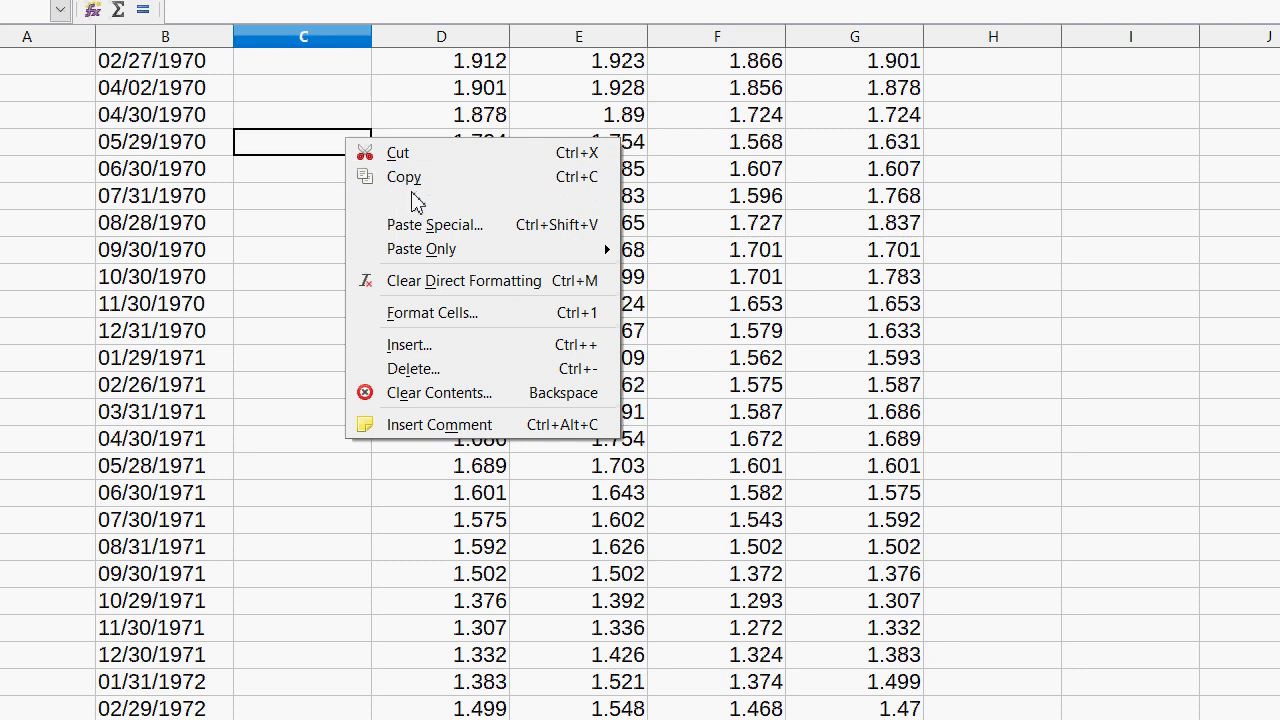
click(415, 368)
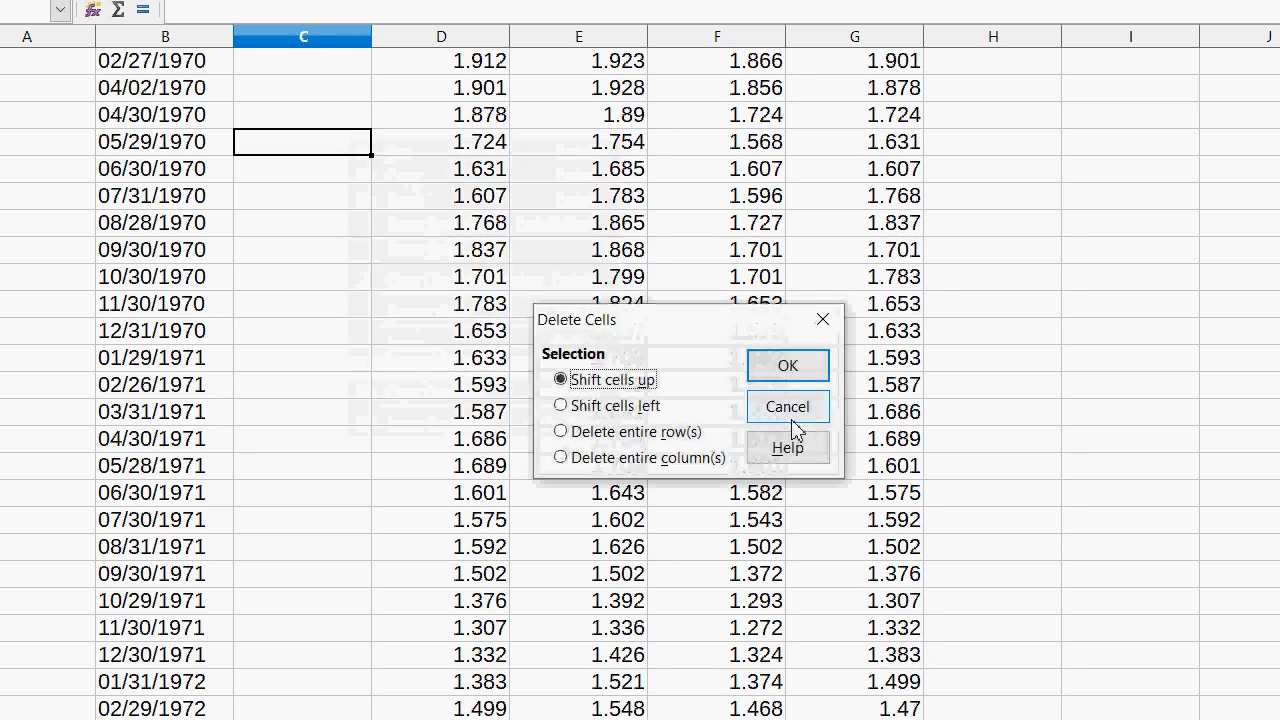
click(622, 460)
click(784, 366)
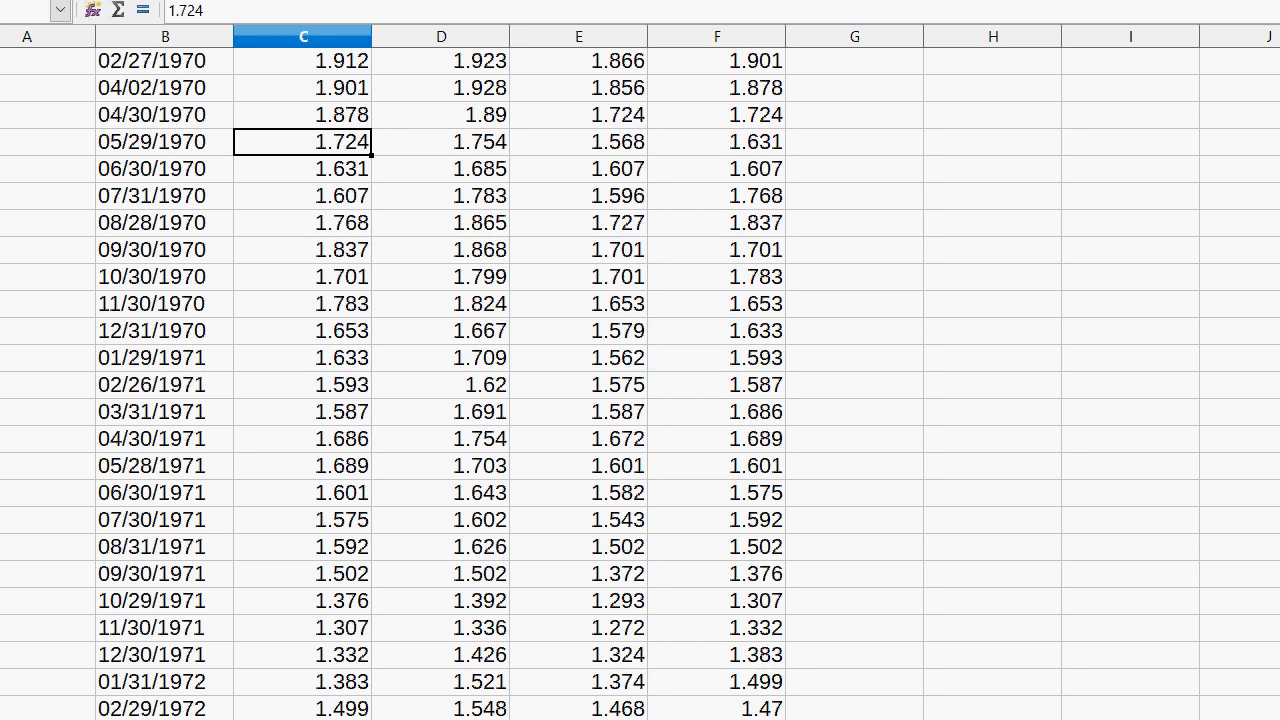
- Paste the copied weighted-average formulas into R18:T18 of the monthly spreadsheet and check them against the price rows
scroll(486, 686, up, 9)
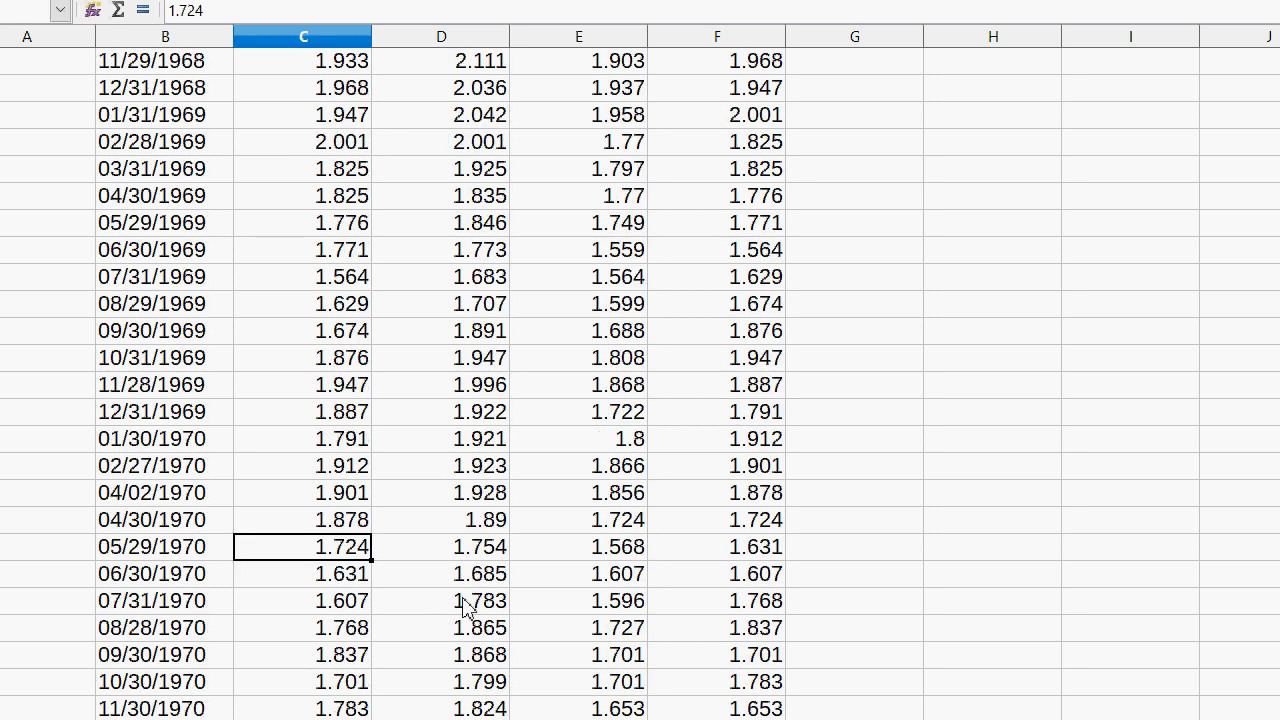
click(990, 552)
scroll(1044, 598, right, 4)
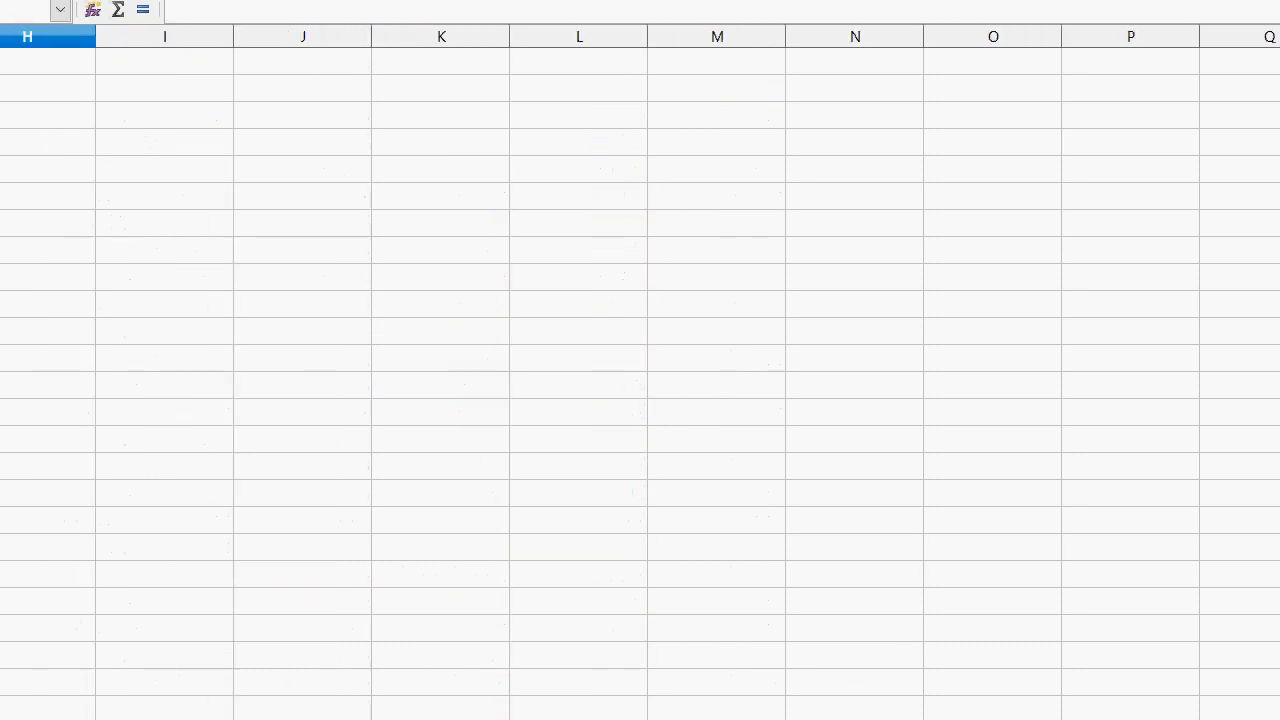
click(801, 522)
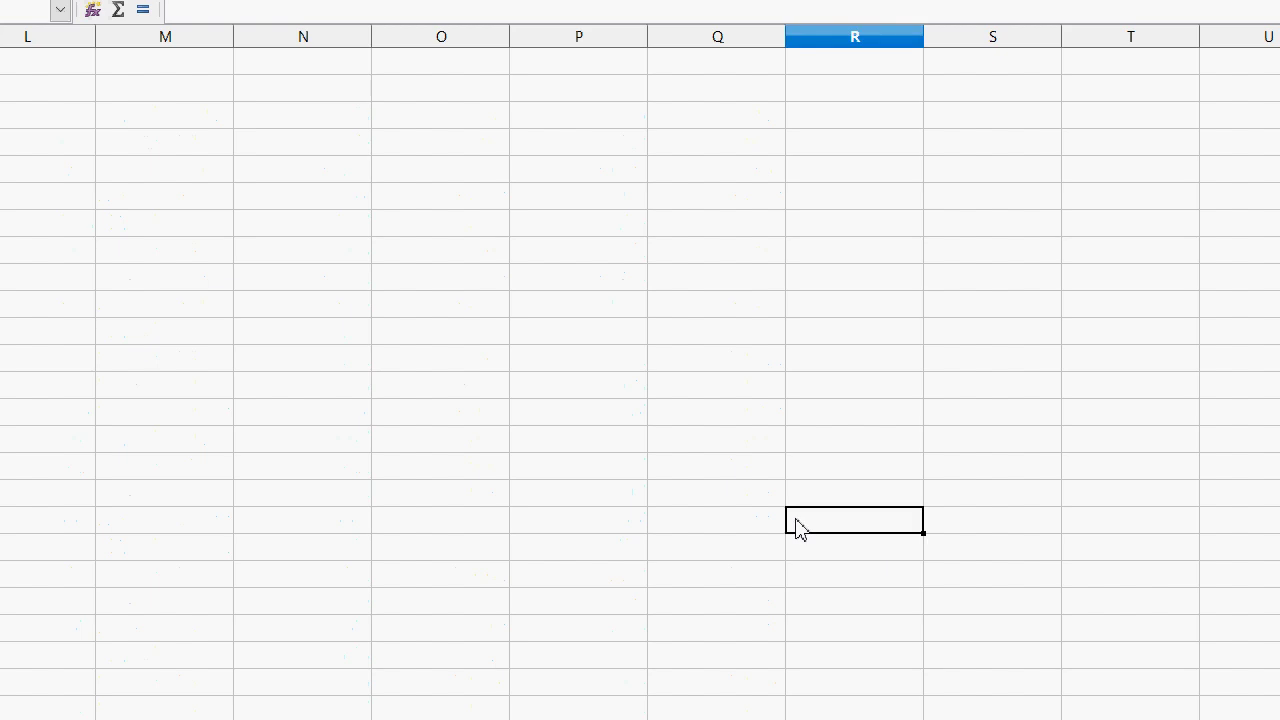
right_click(802, 526)
click(874, 578)
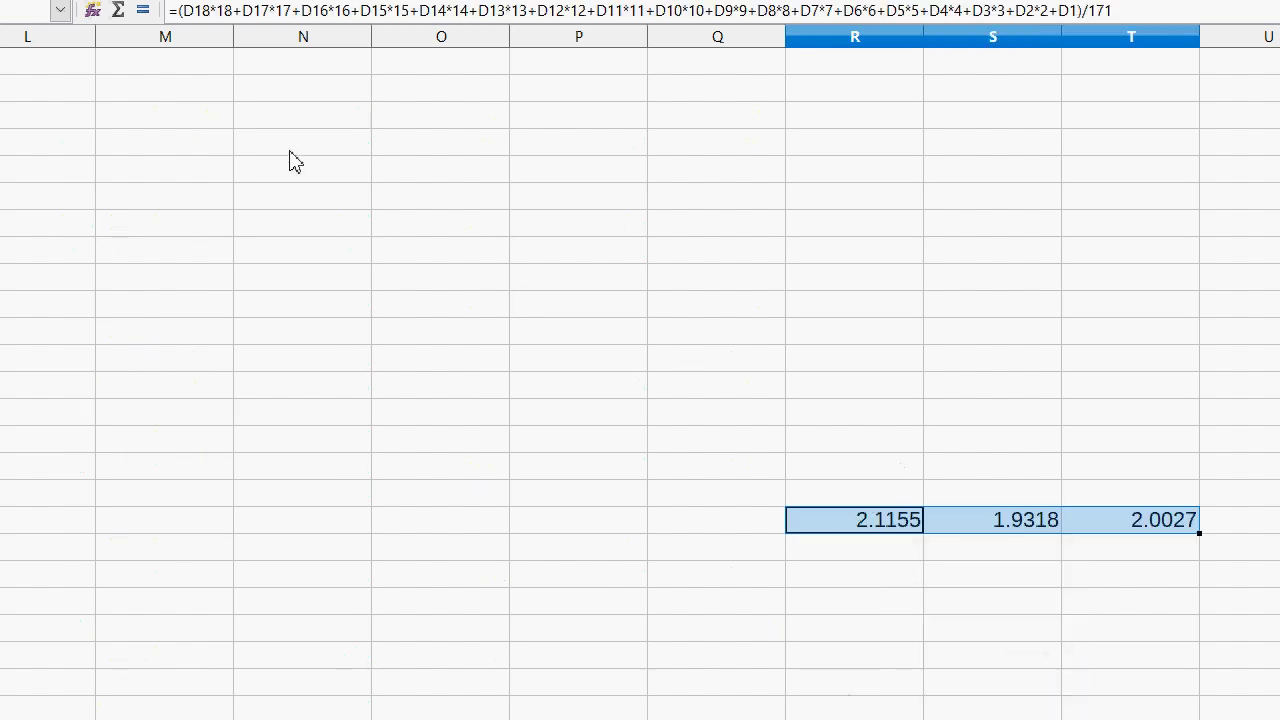
scroll(640, 380, left, 5)
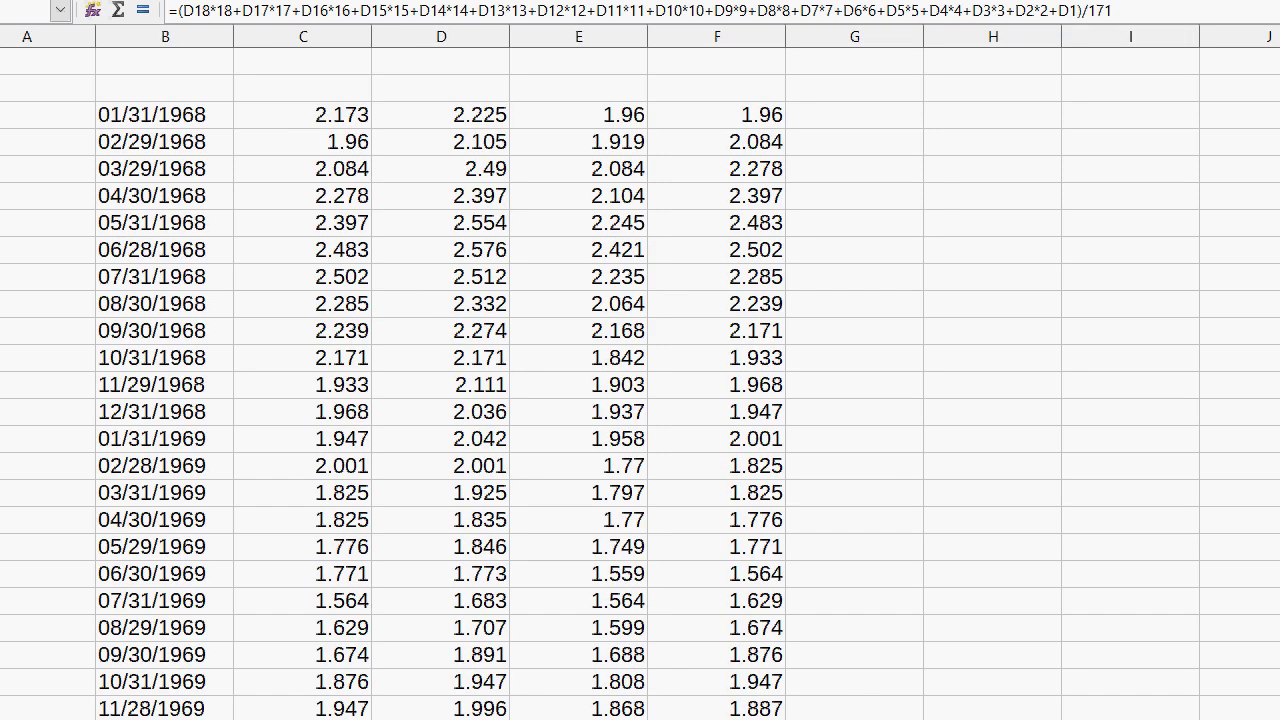
scroll(1137, 557, right, 10)
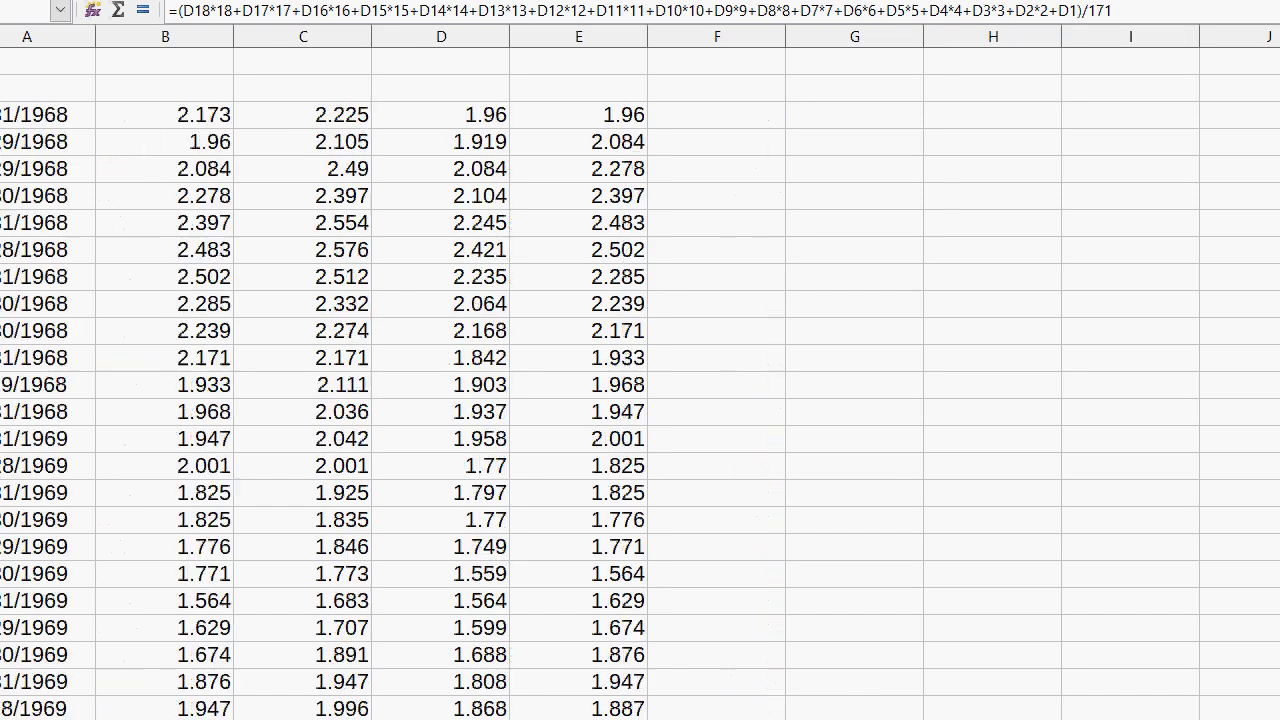
scroll(880, 634, left, 4)
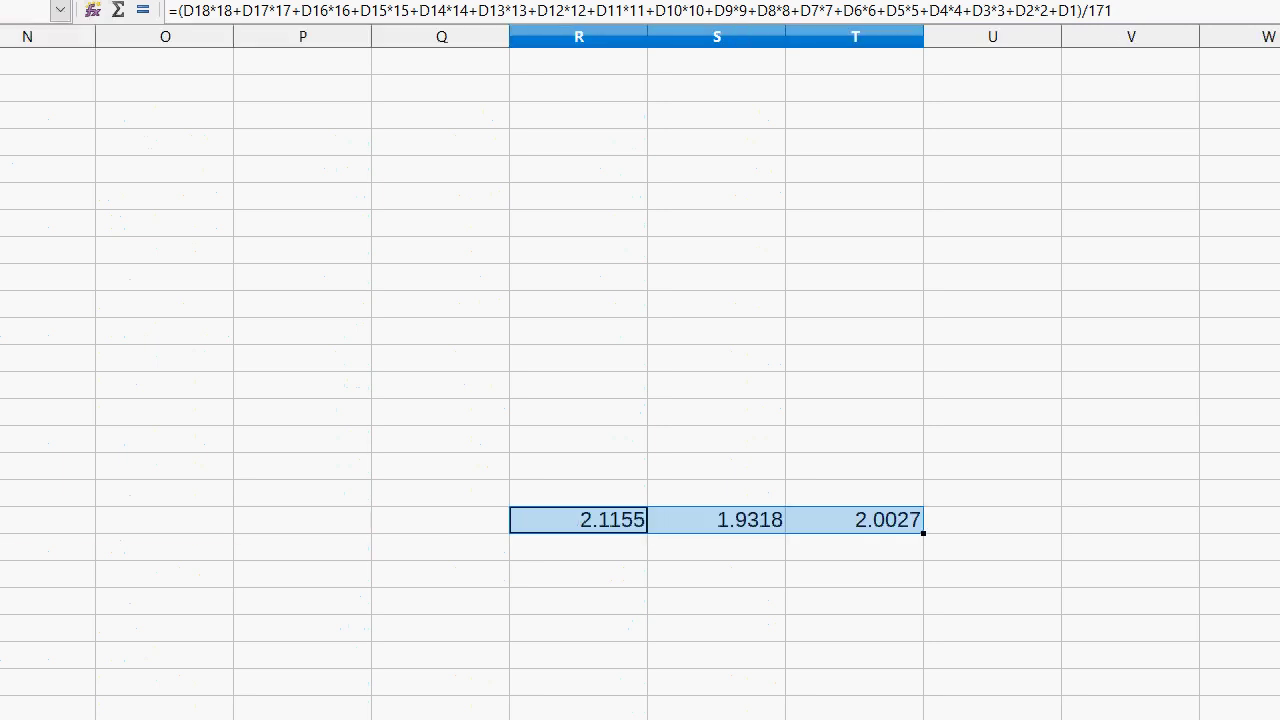
- Try to edit the weighted-average formula for closes in T18
click(855, 565)
drag(880, 523, 605, 525)
right_click(605, 530)
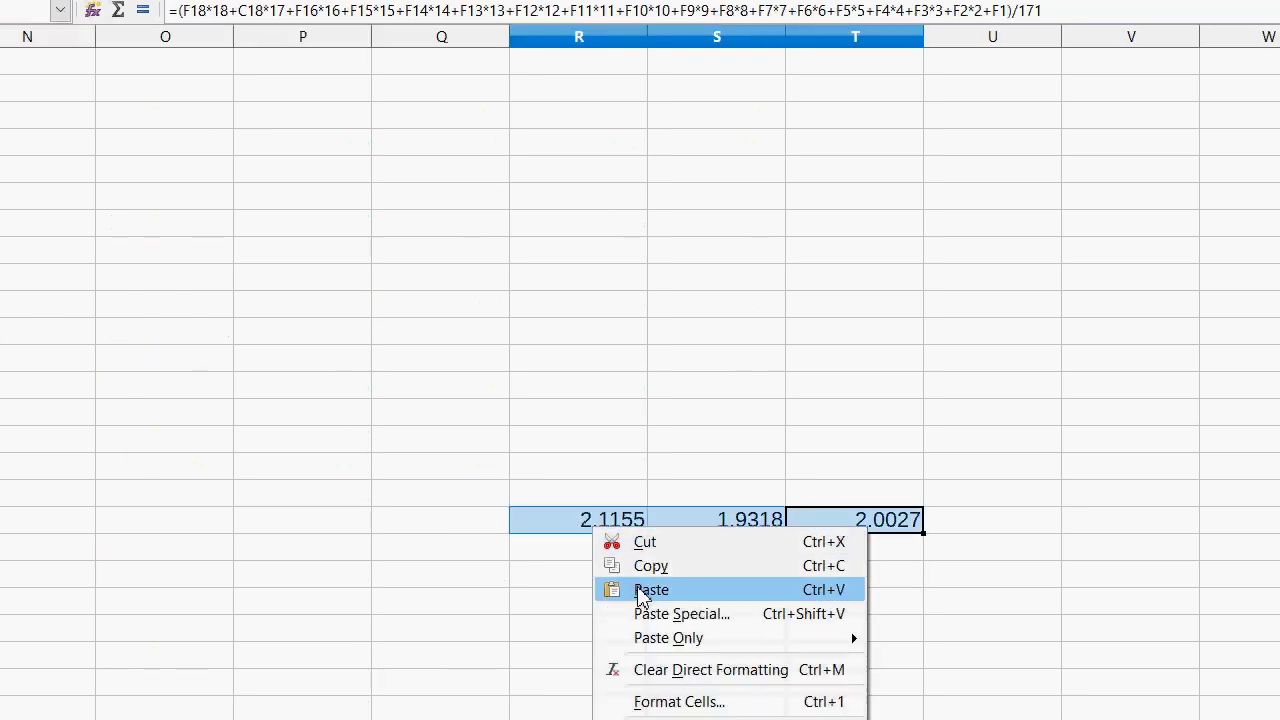
key(Escape)
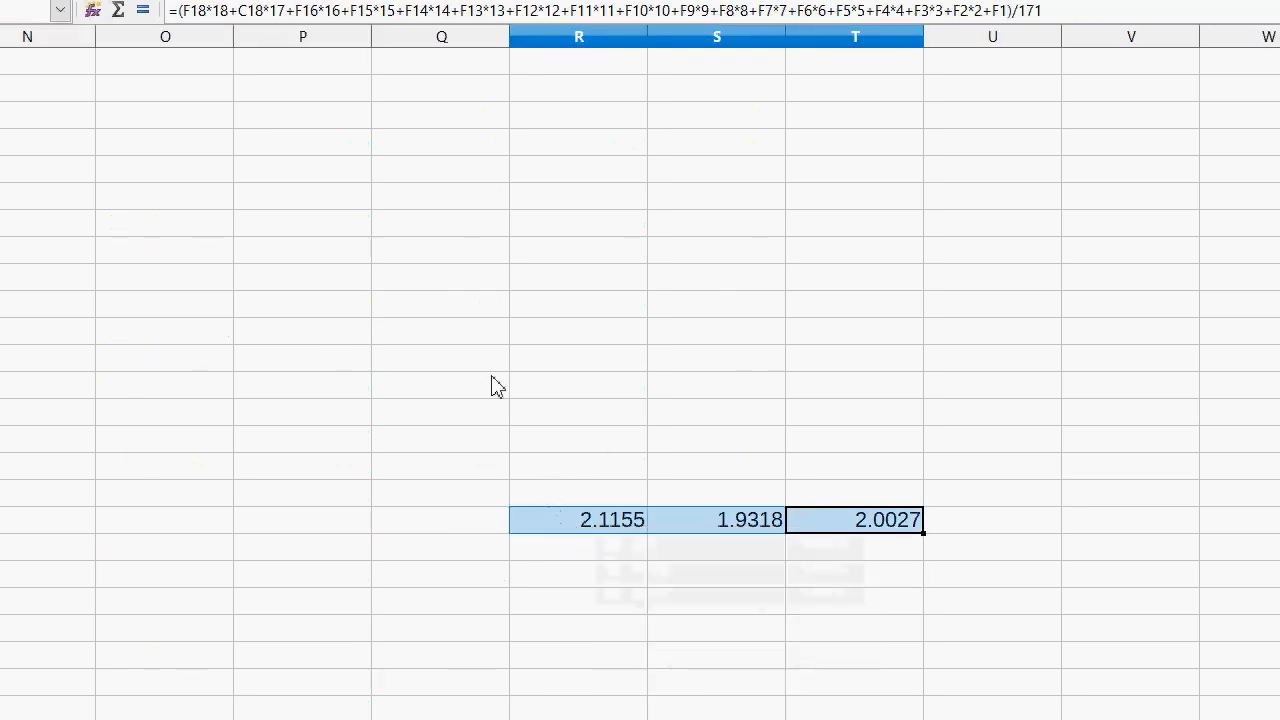
click(413, 11)
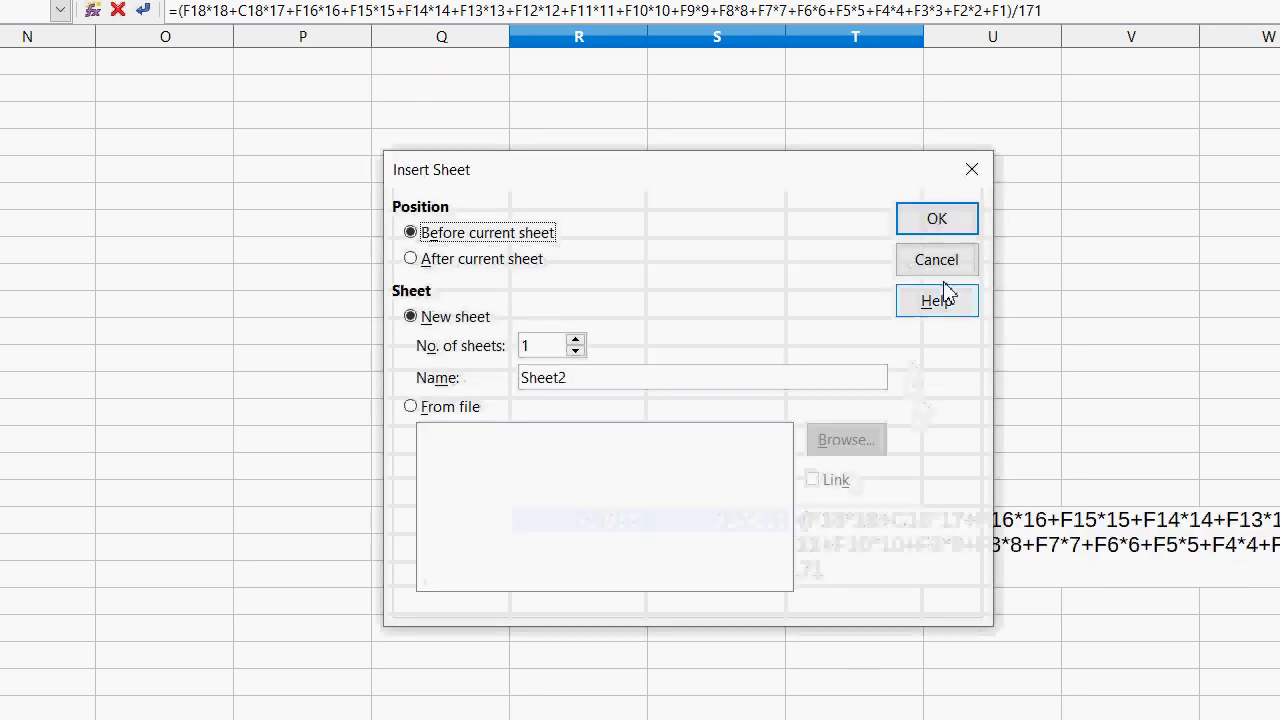
click(958, 259)
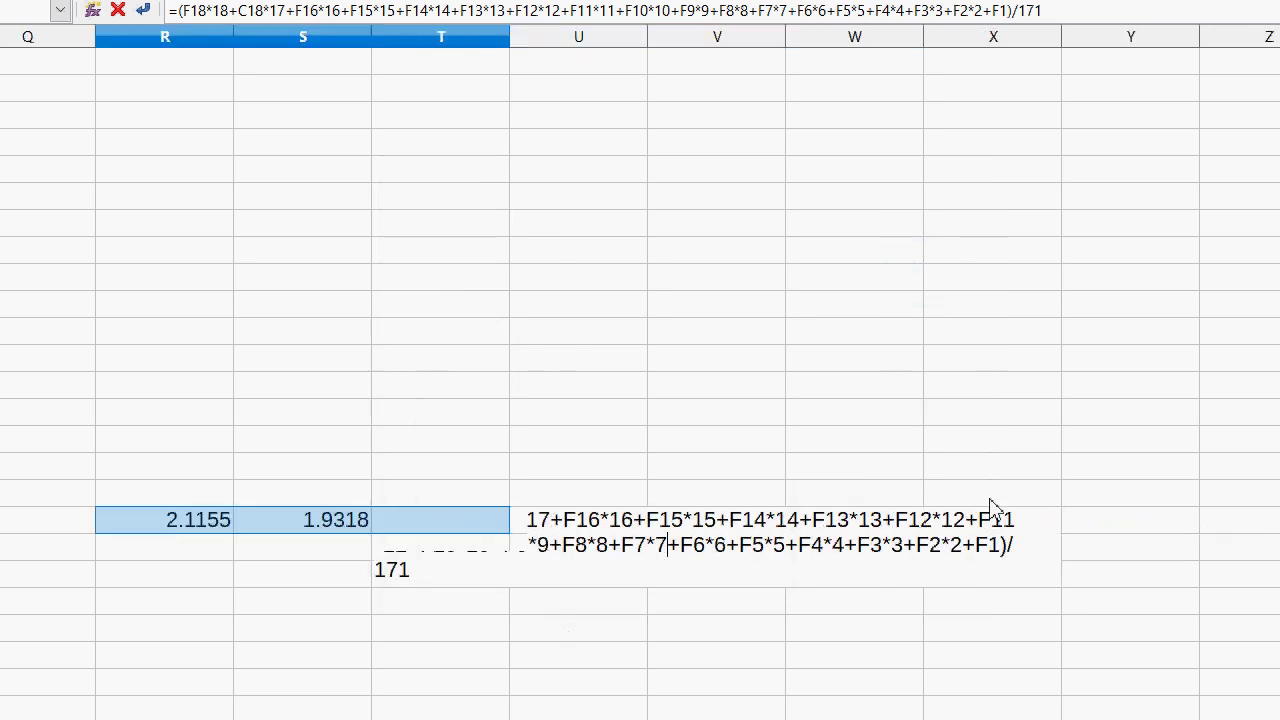
click(664, 226)
click(442, 637)
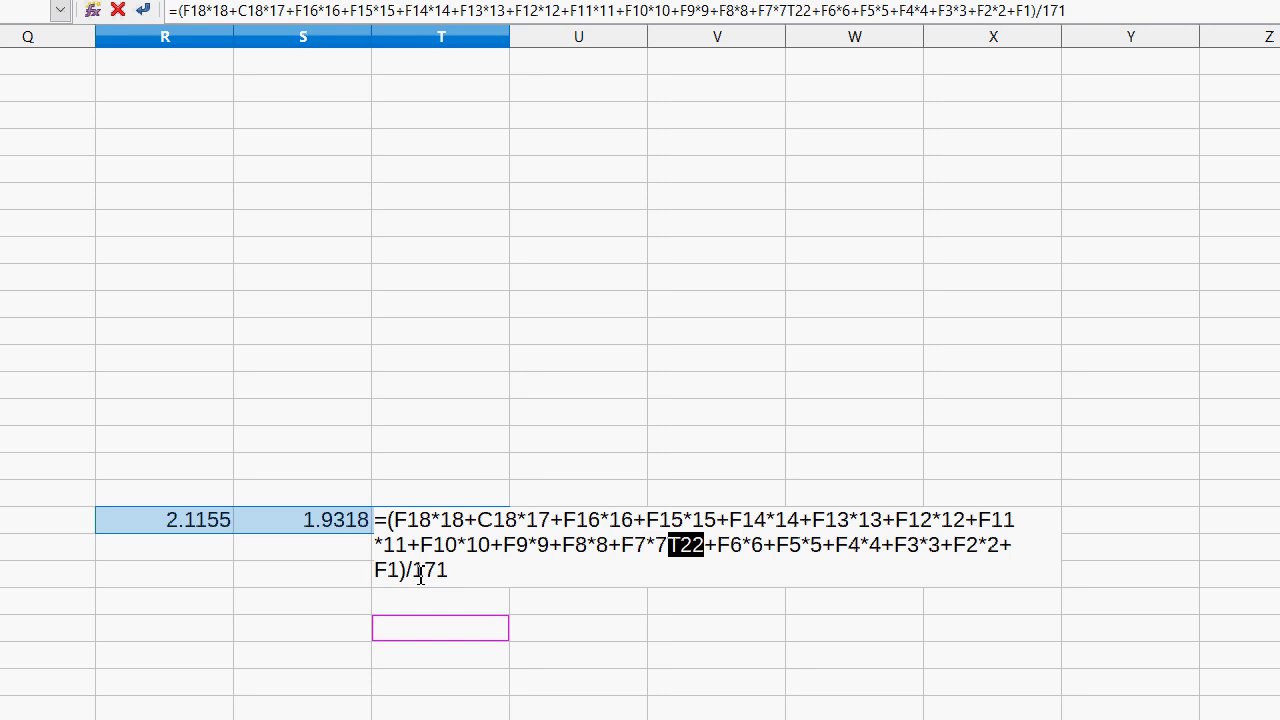
key(Return)
key(ctrl+z)
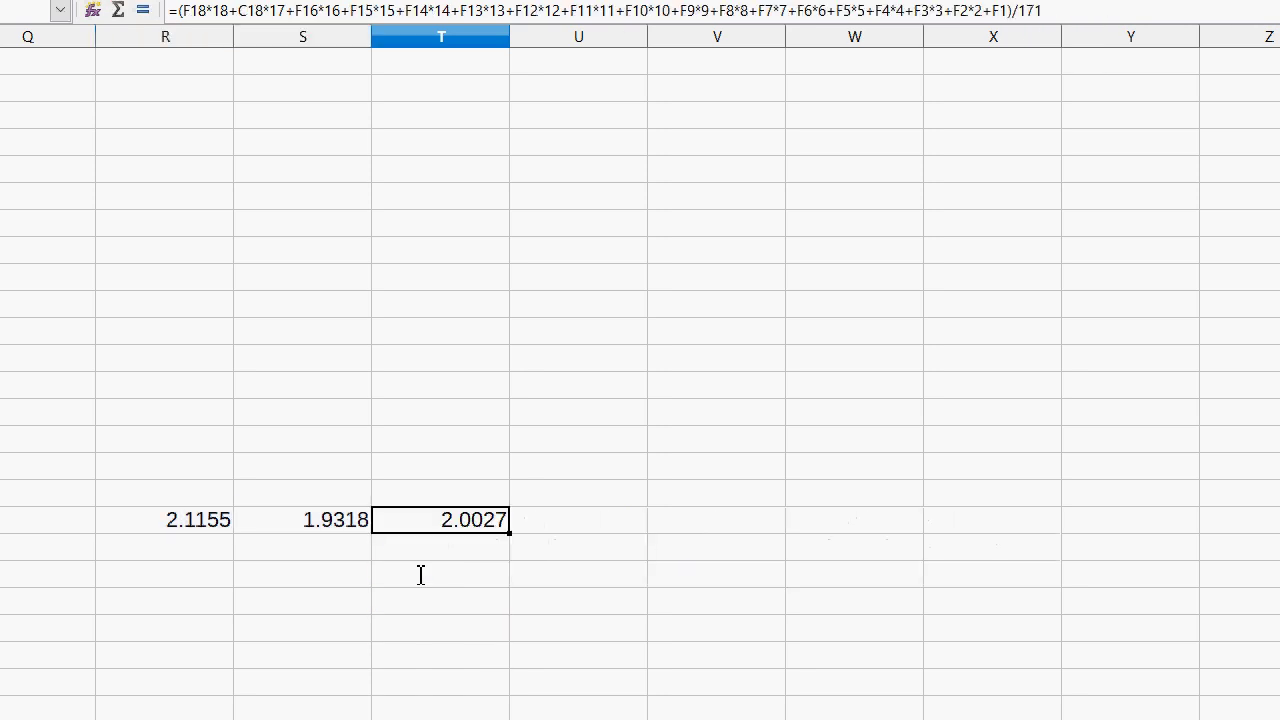
click(474, 598)
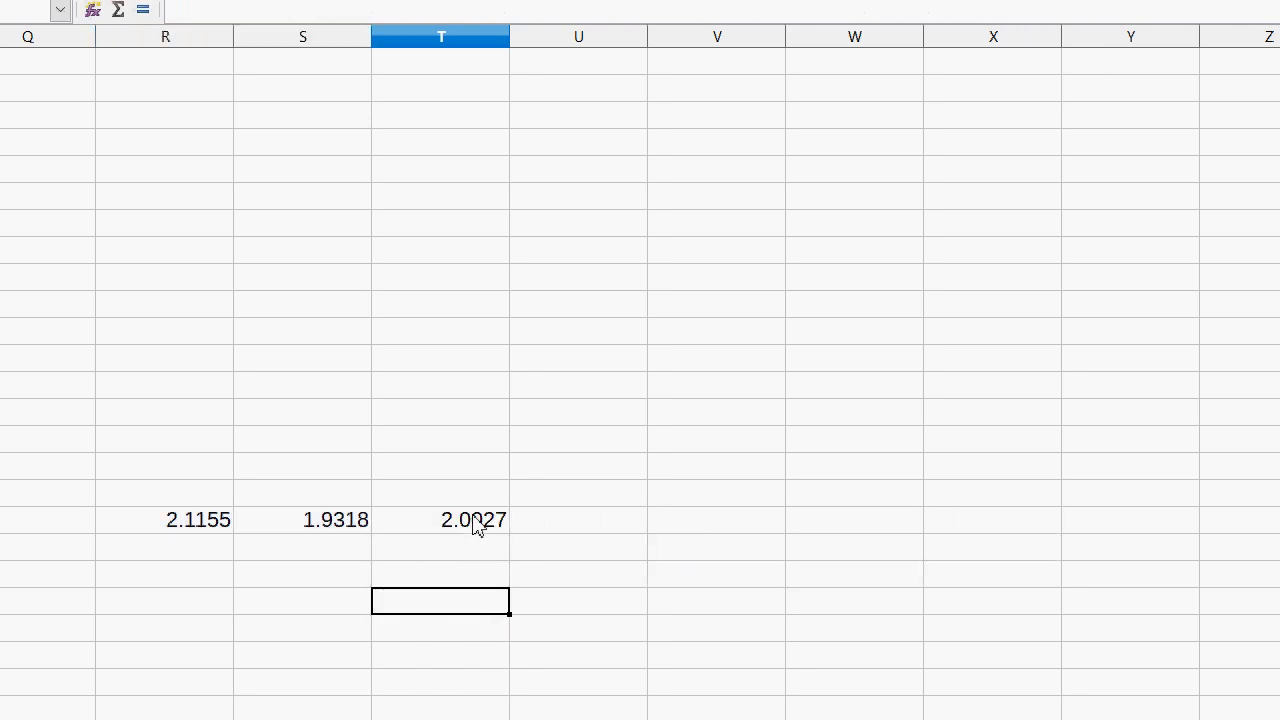
drag(477, 524, 194, 526)
right_click(194, 526)
click(205, 552)
click(218, 575)
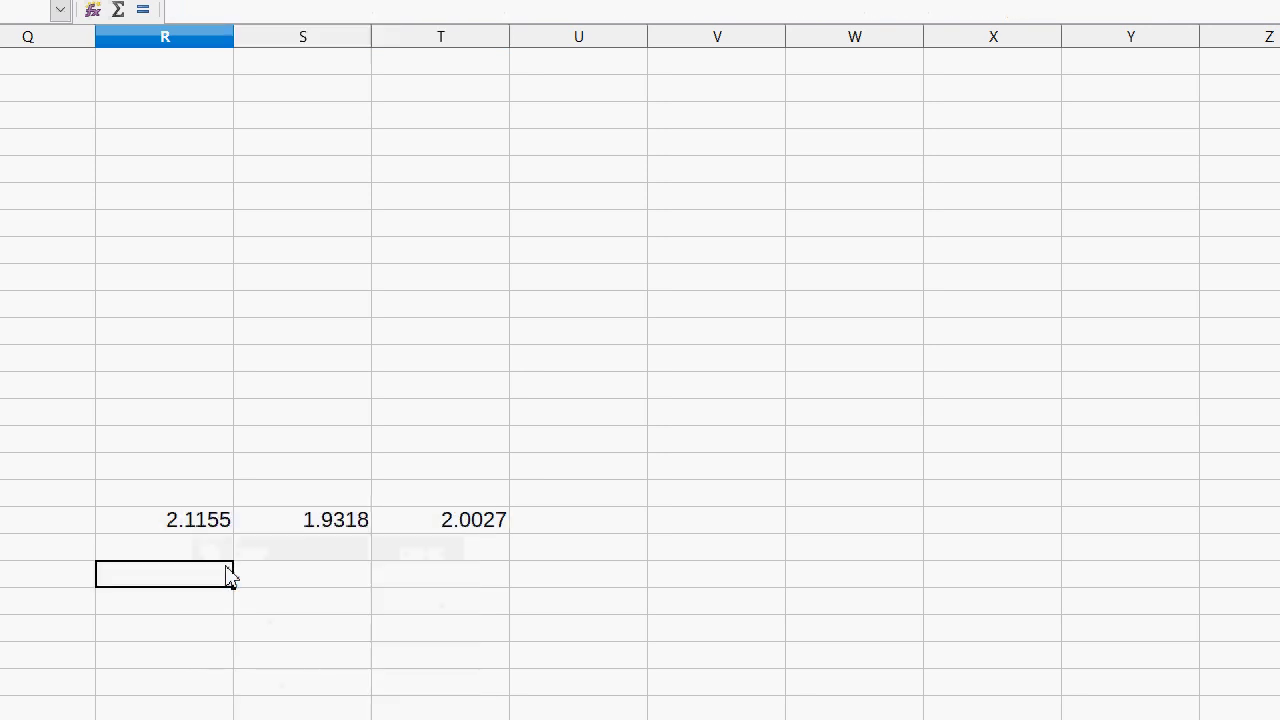
key(ctrl+z)
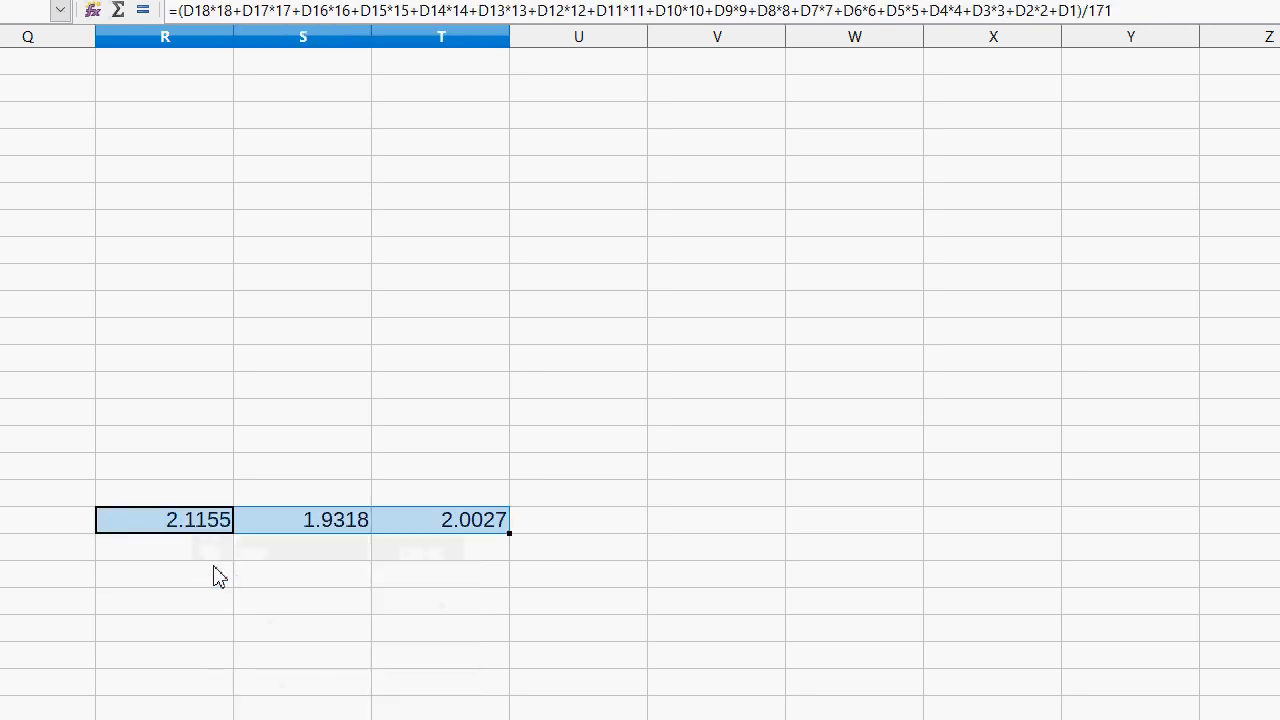
- Copy the weighted-average formulas in R18:T18 and paste them down columns R, S and T from row 19 past the end of the data
right_click(437, 520)
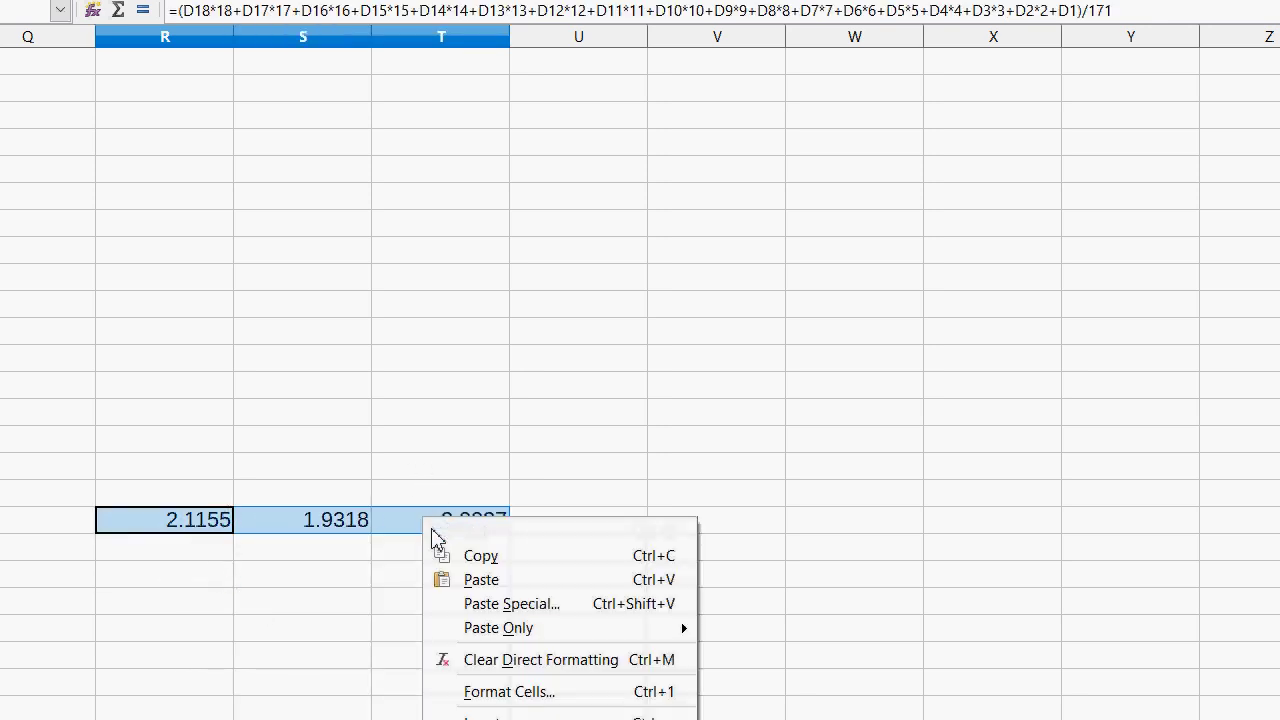
click(457, 556)
drag(157, 552, 165, 573)
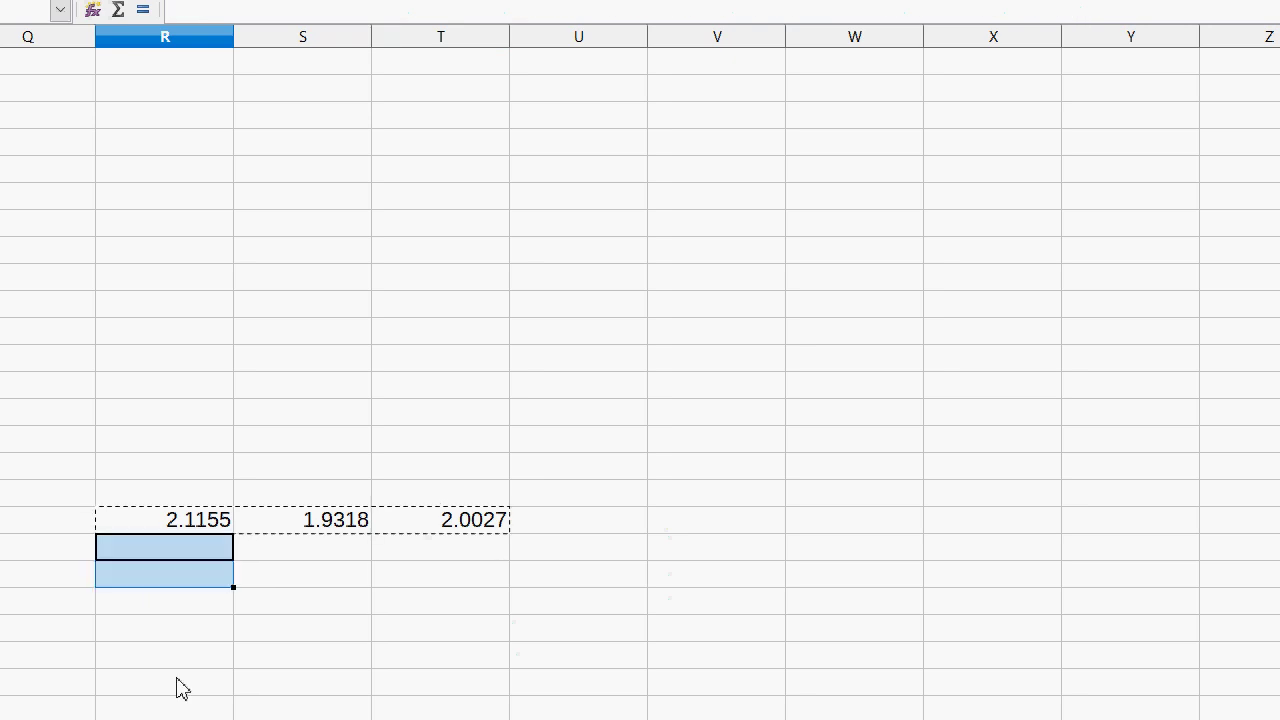
key(ctrl+shift+Down)
key(shift+Up)
key(shift+Up)
key(shift+Up)
key(shift+Up)
key(shift+Up)
key(shift+Up)
key(shift+Up)
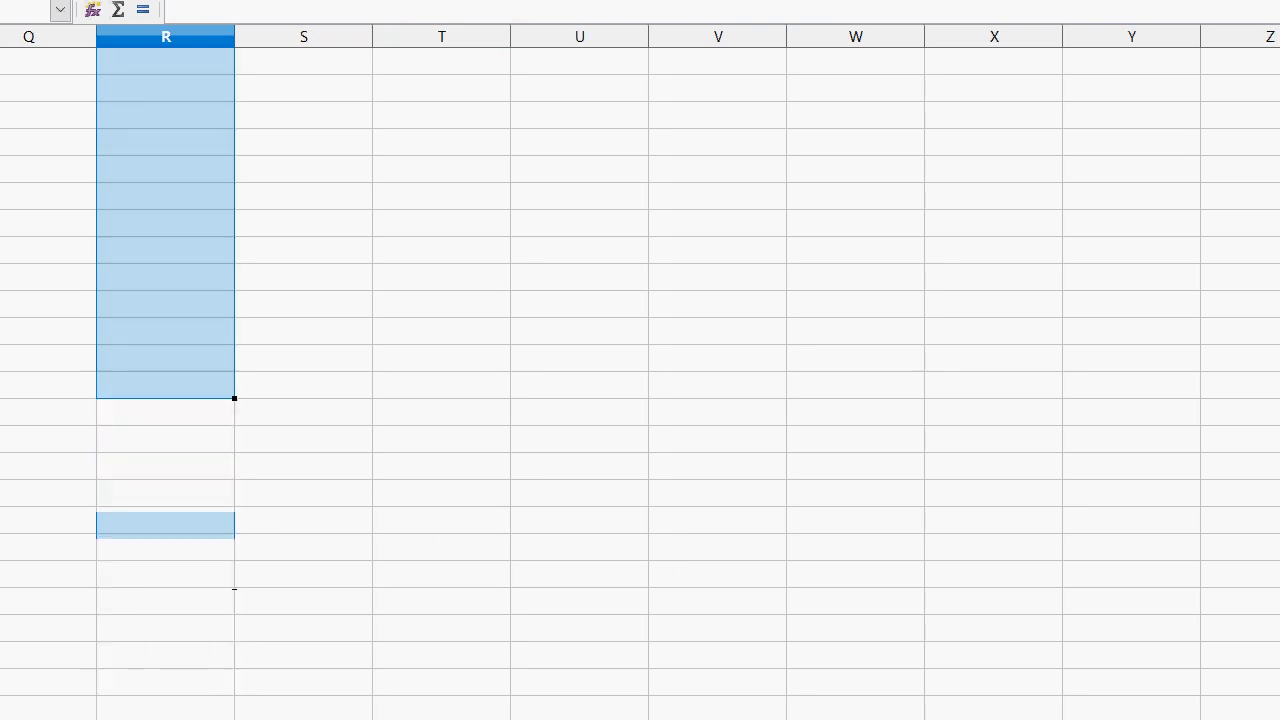
right_click(180, 687)
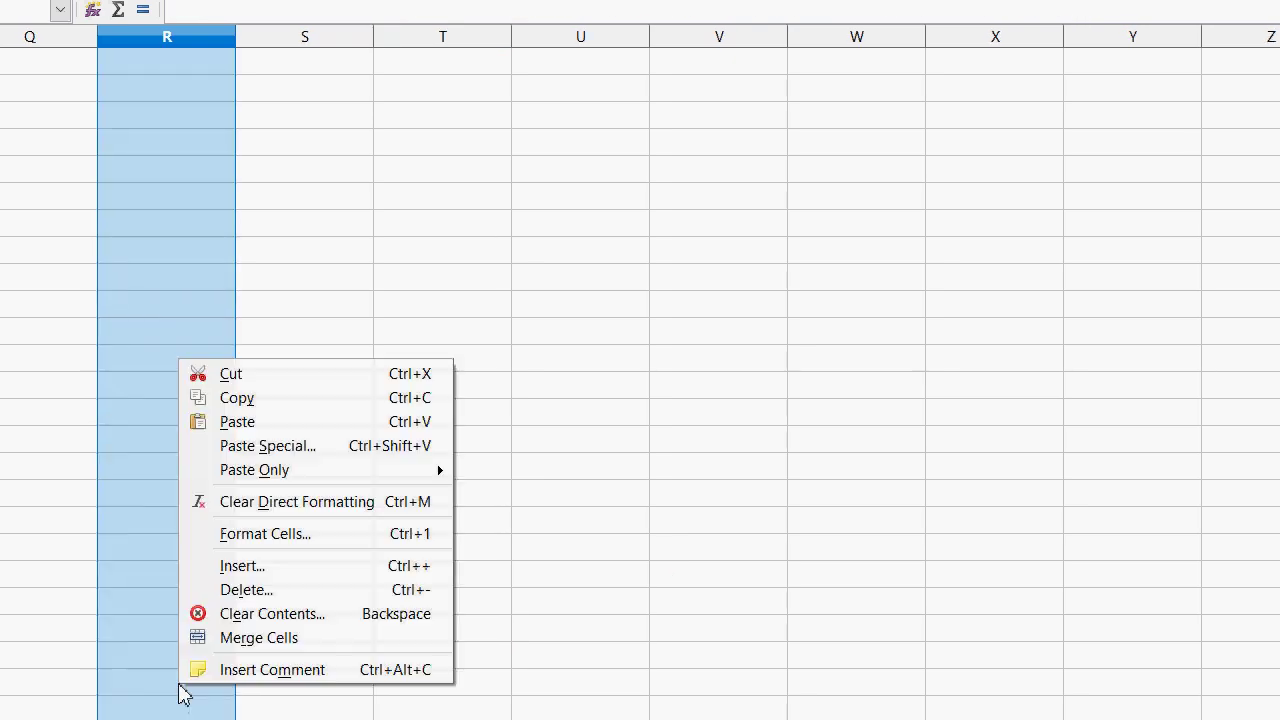
click(262, 423)
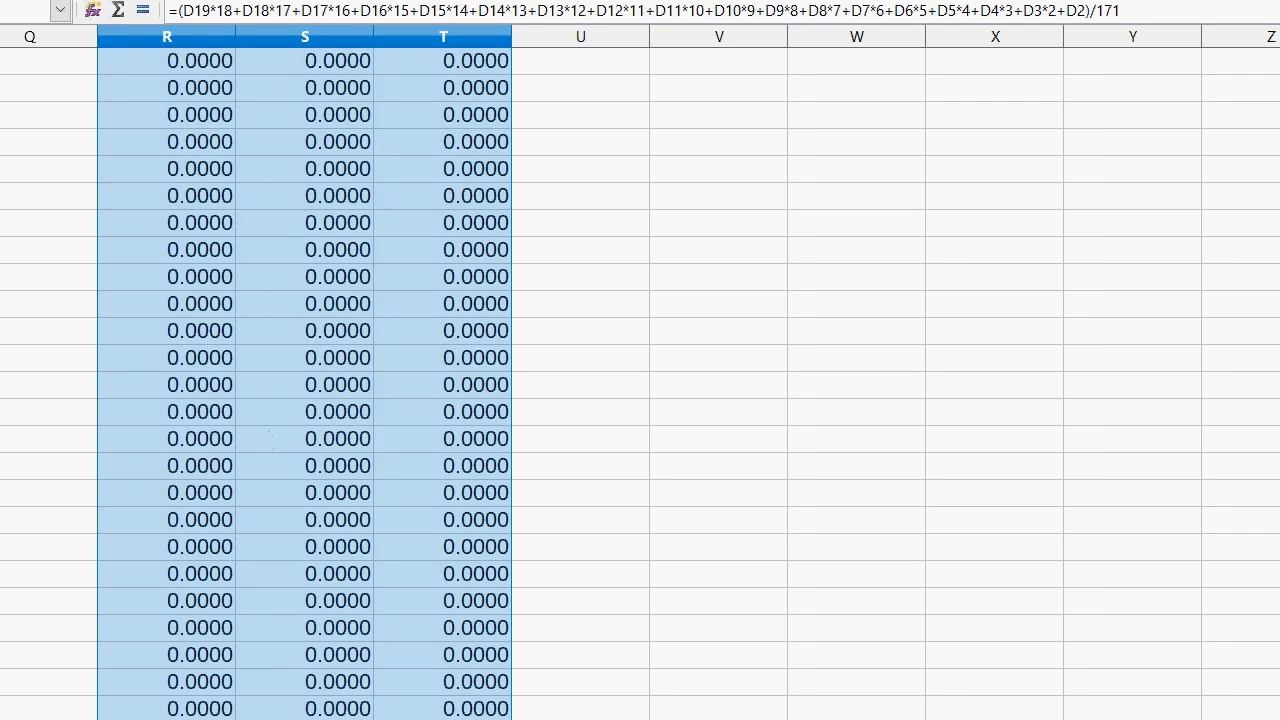
- Examine the most recent monthly price rows and their weighted averages in columns R, S and T
scroll(640, 380, left, 8)
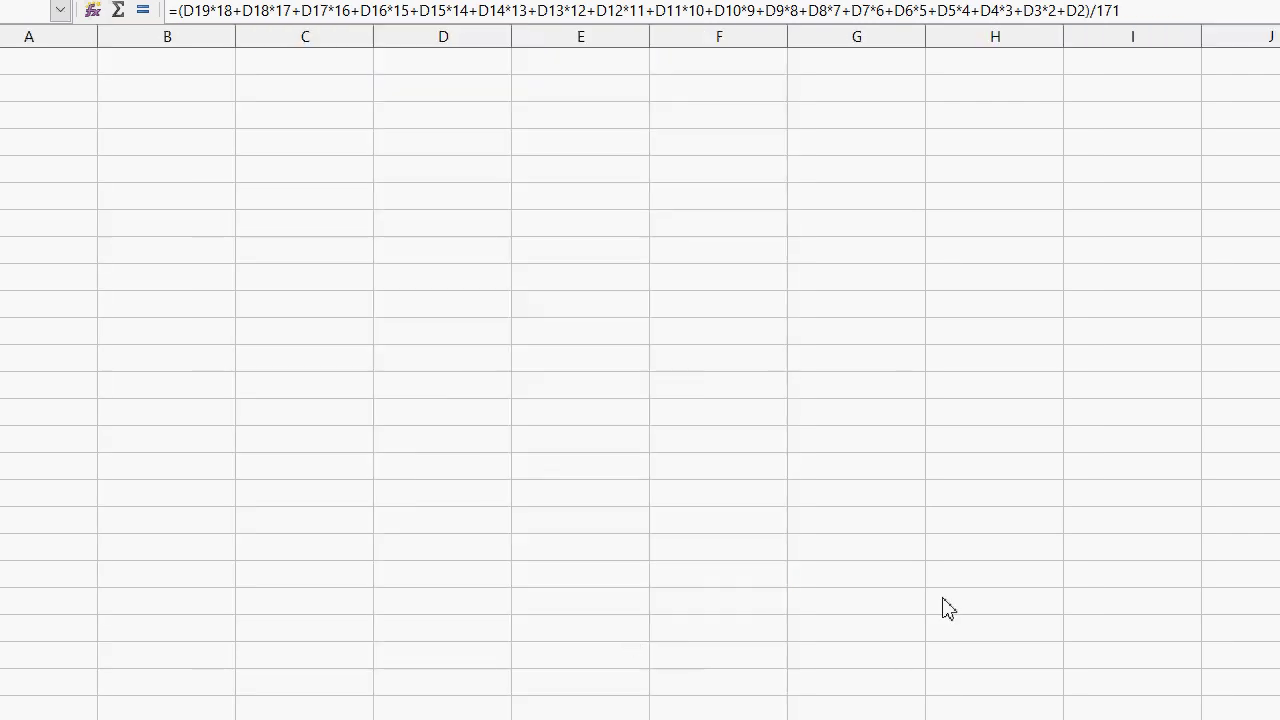
scroll(640, 380, up, 15)
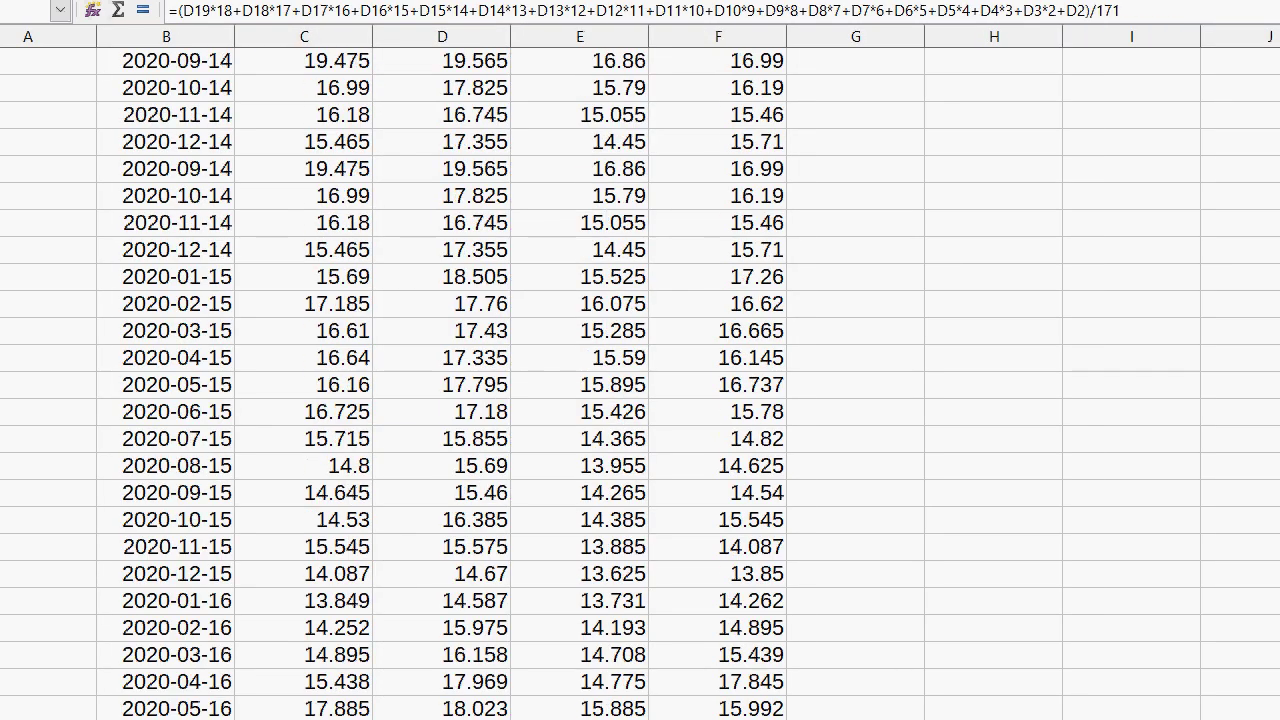
scroll(640, 380, down, 17)
scroll(640, 380, down, 1)
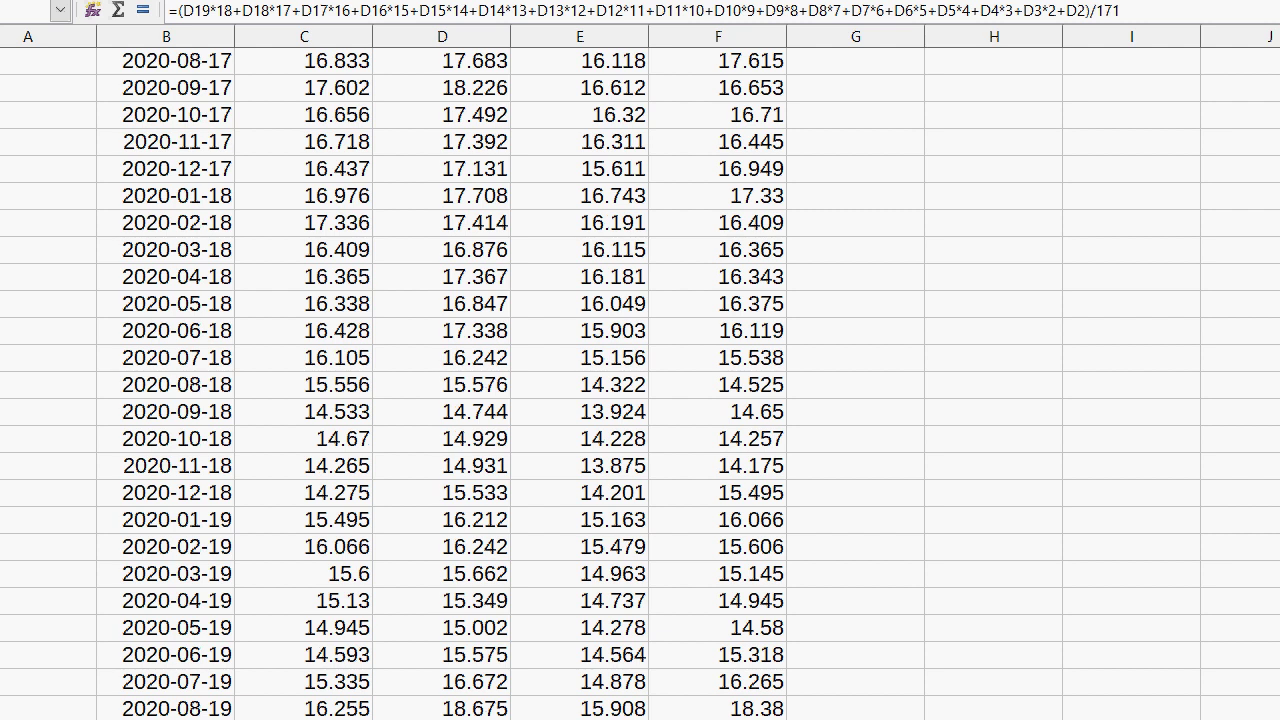
scroll(640, 380, right, 8)
click(497, 570)
click(575, 528)
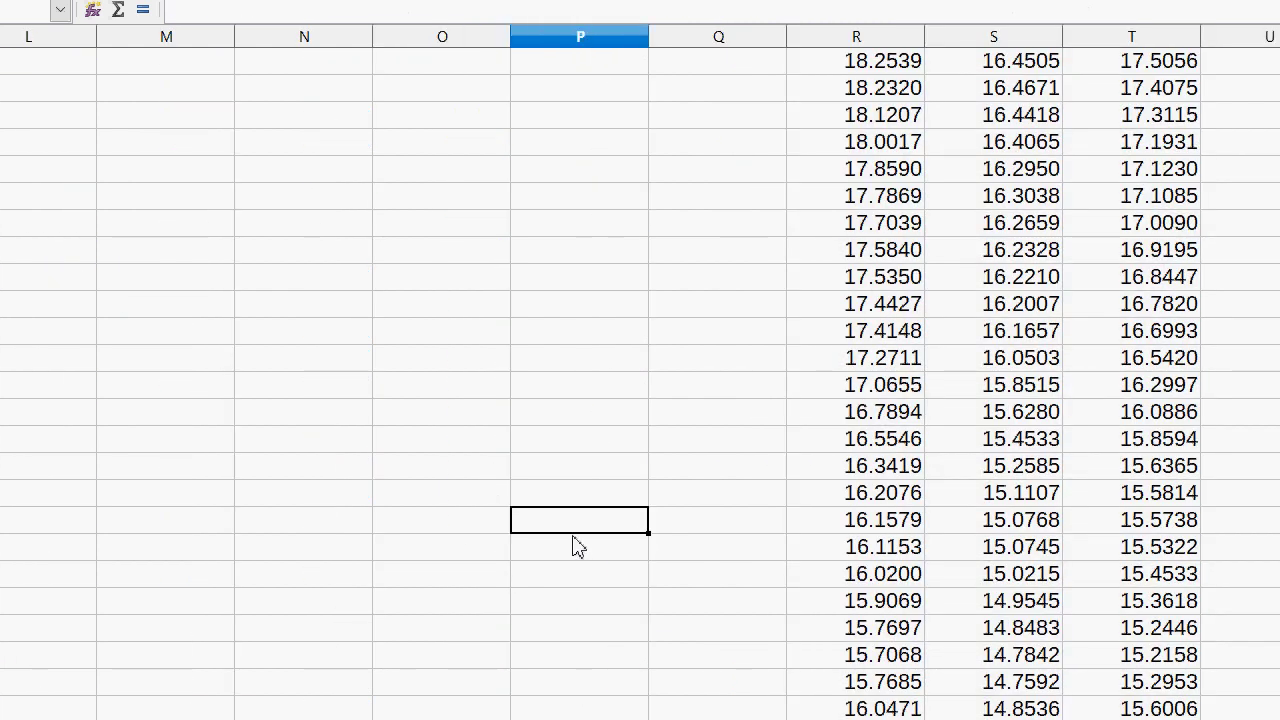
- Delete the empty columns H to P between the price data and the weighted averages
scroll(577, 546, left, 8)
drag(940, 492, 1230, 520)
right_click(1008, 505)
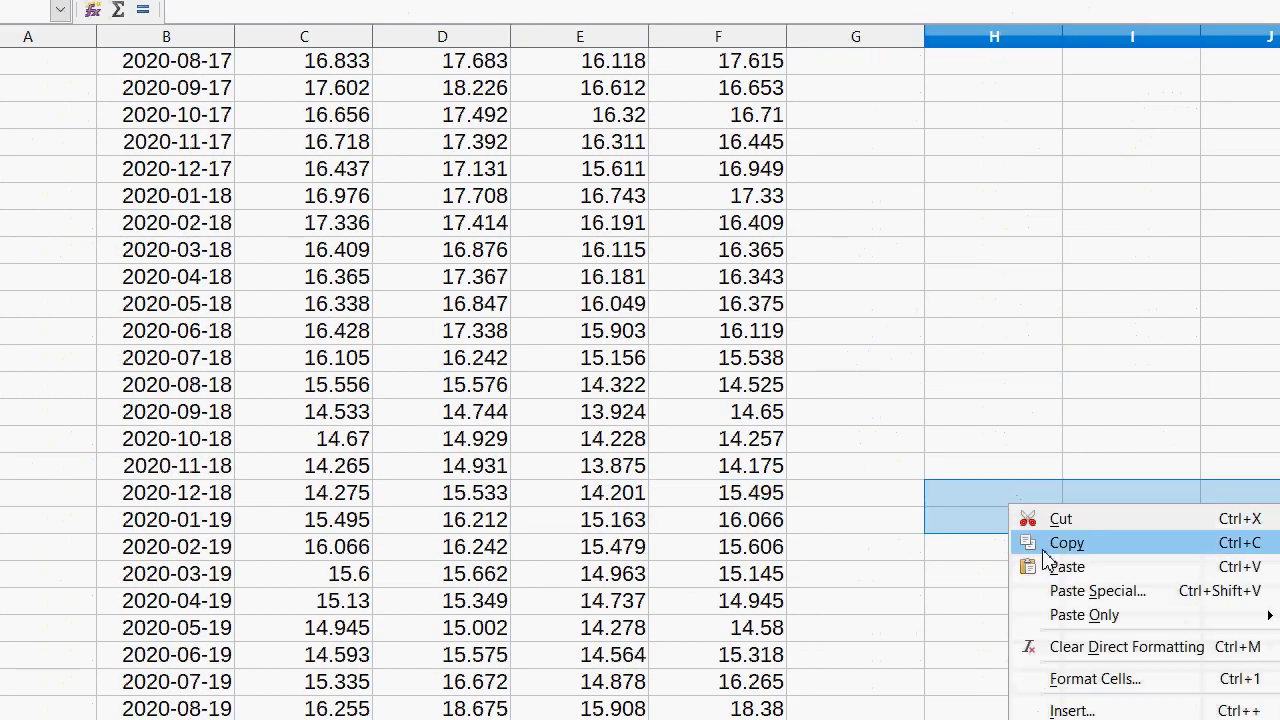
click(1075, 719)
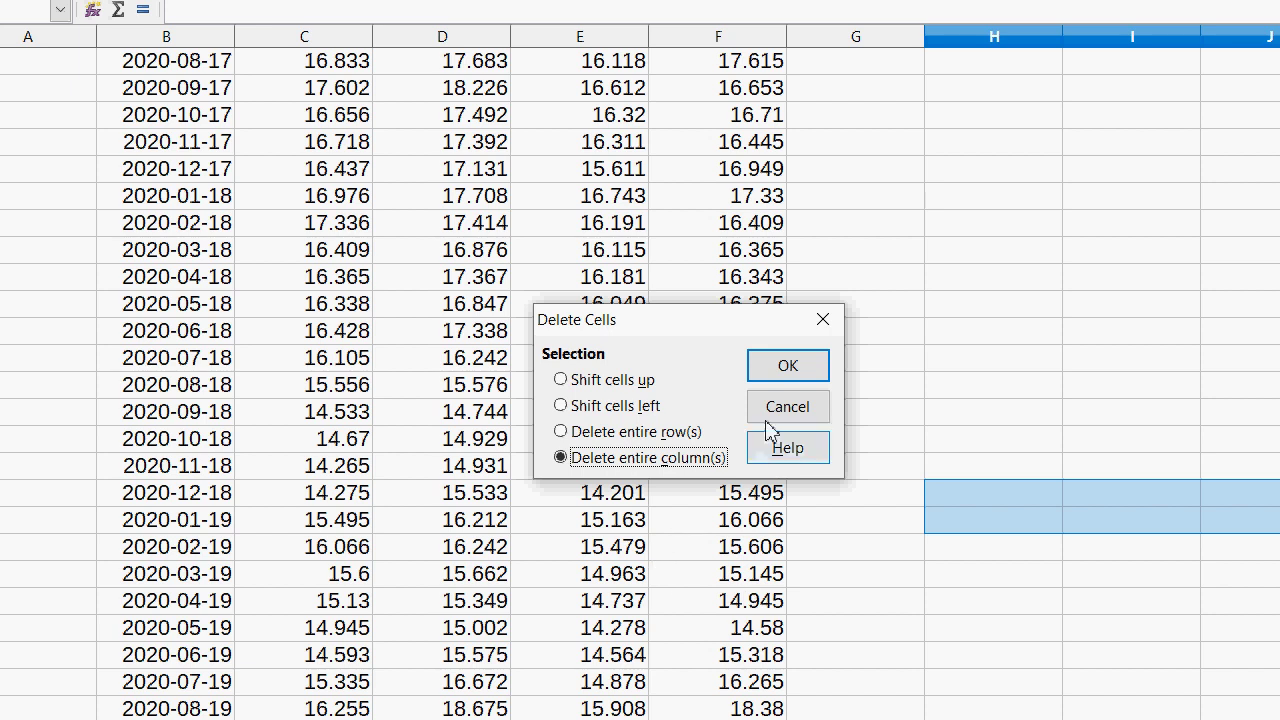
click(786, 370)
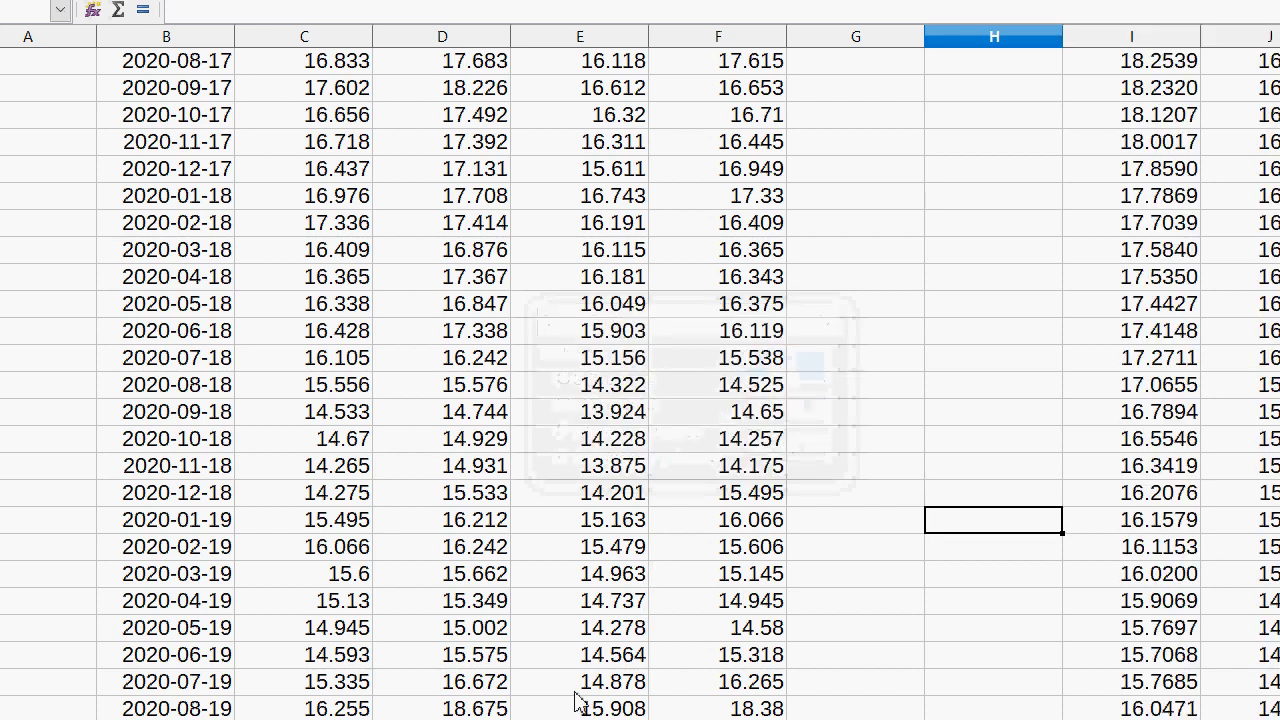
- Examine the weighted averages in columns I, J and K alongside the earlier monthly prices
scroll(640, 380, right, 3)
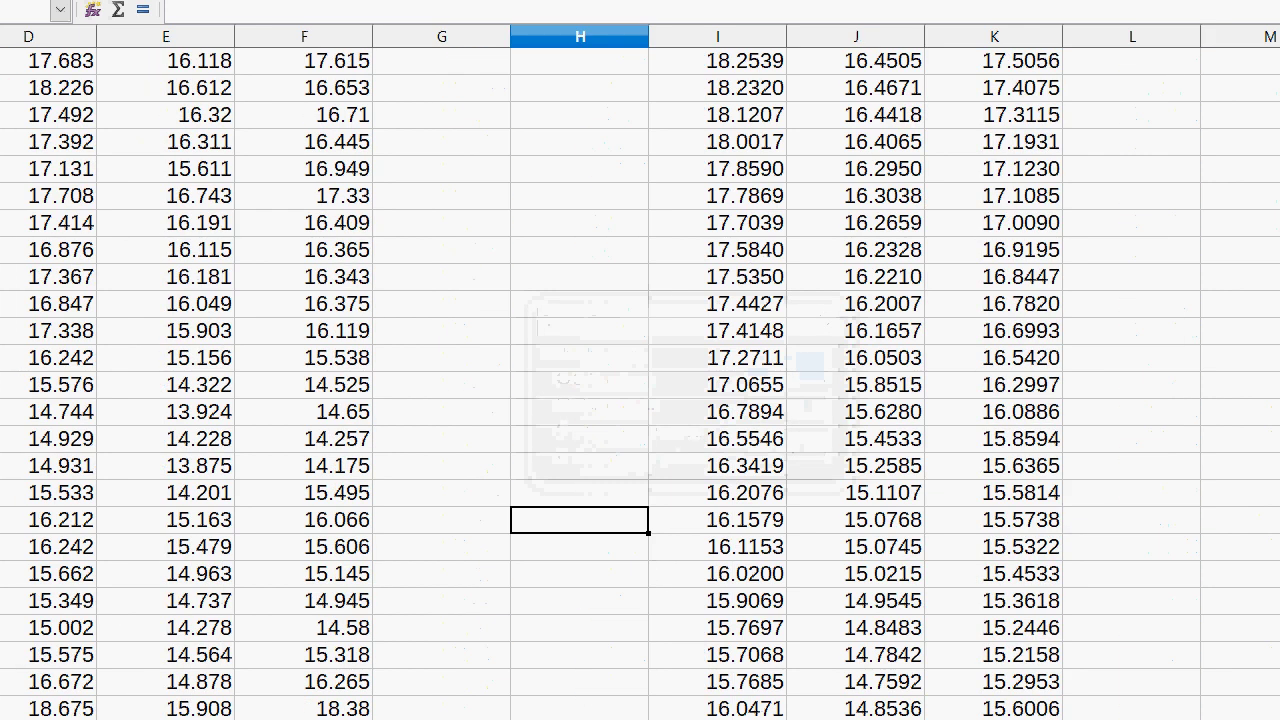
scroll(640, 380, left, 2)
scroll(557, 460, right, 1)
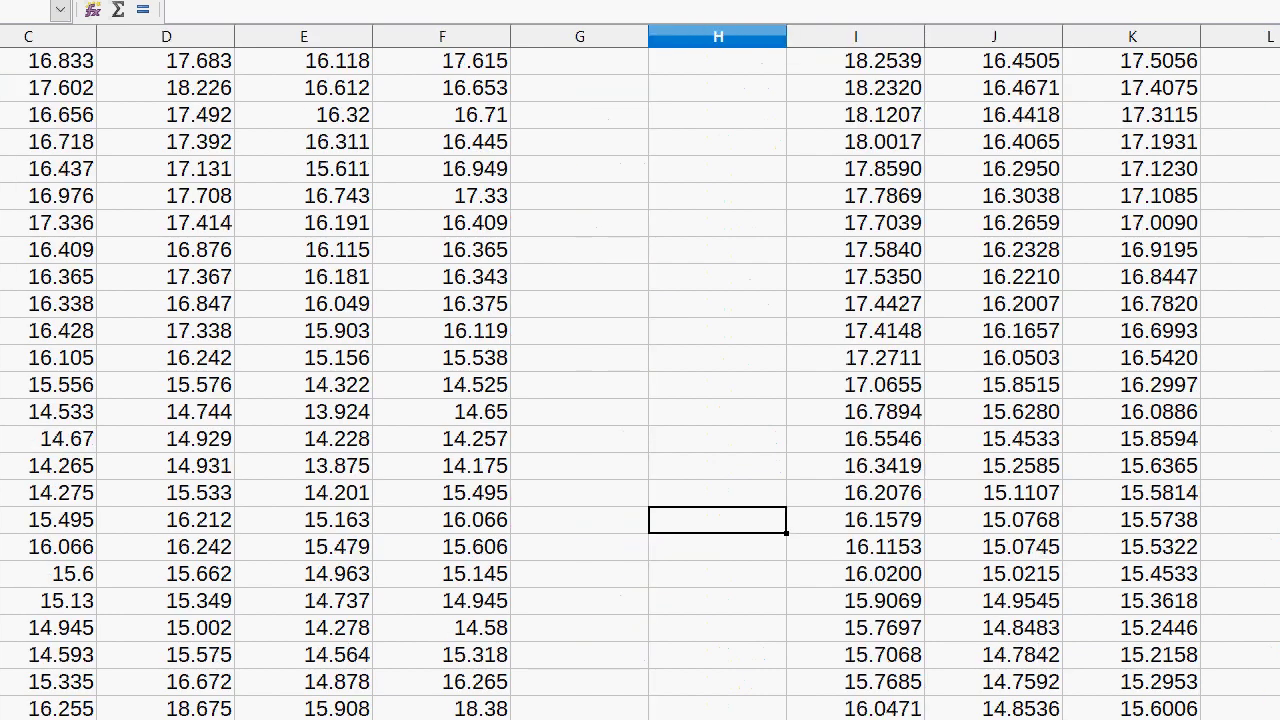
scroll(557, 460, up, 5)
click(806, 148)
scroll(815, 162, up, 20)
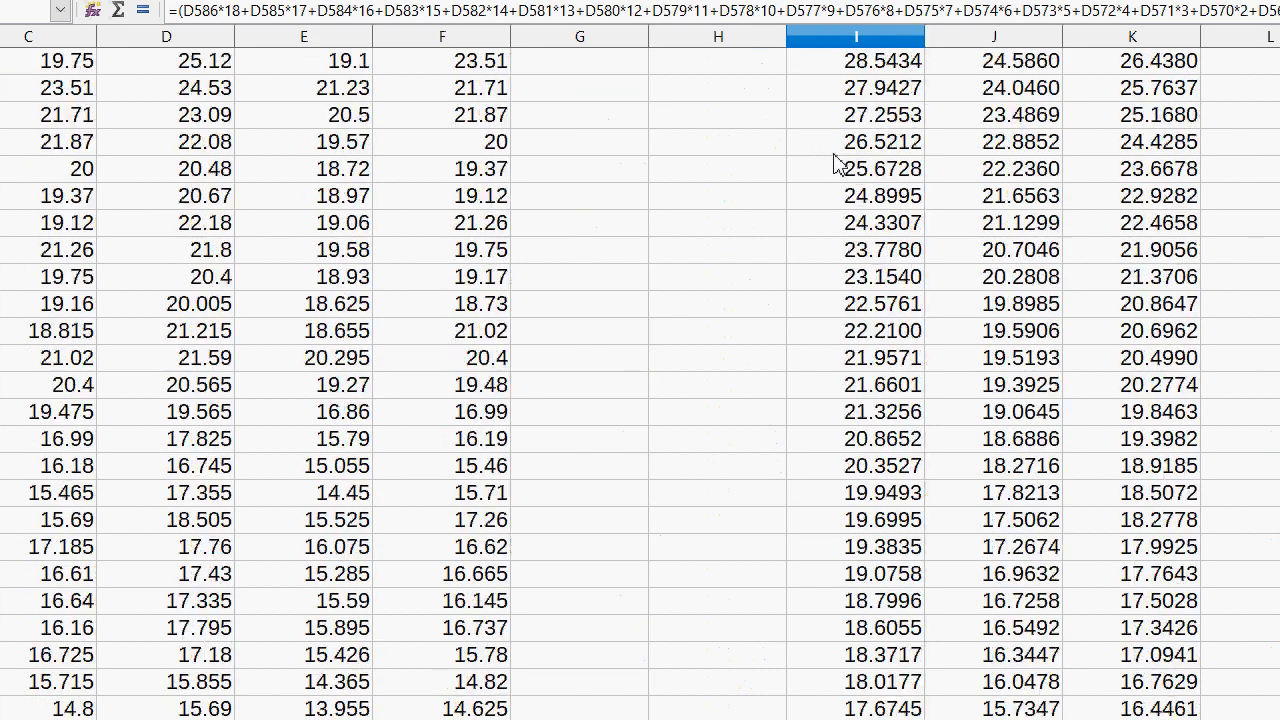
- Enter the formula =(F18-I18)/F18 in cell H18 to compare the close with the weighted average of highs
scroll(838, 165, up, 20)
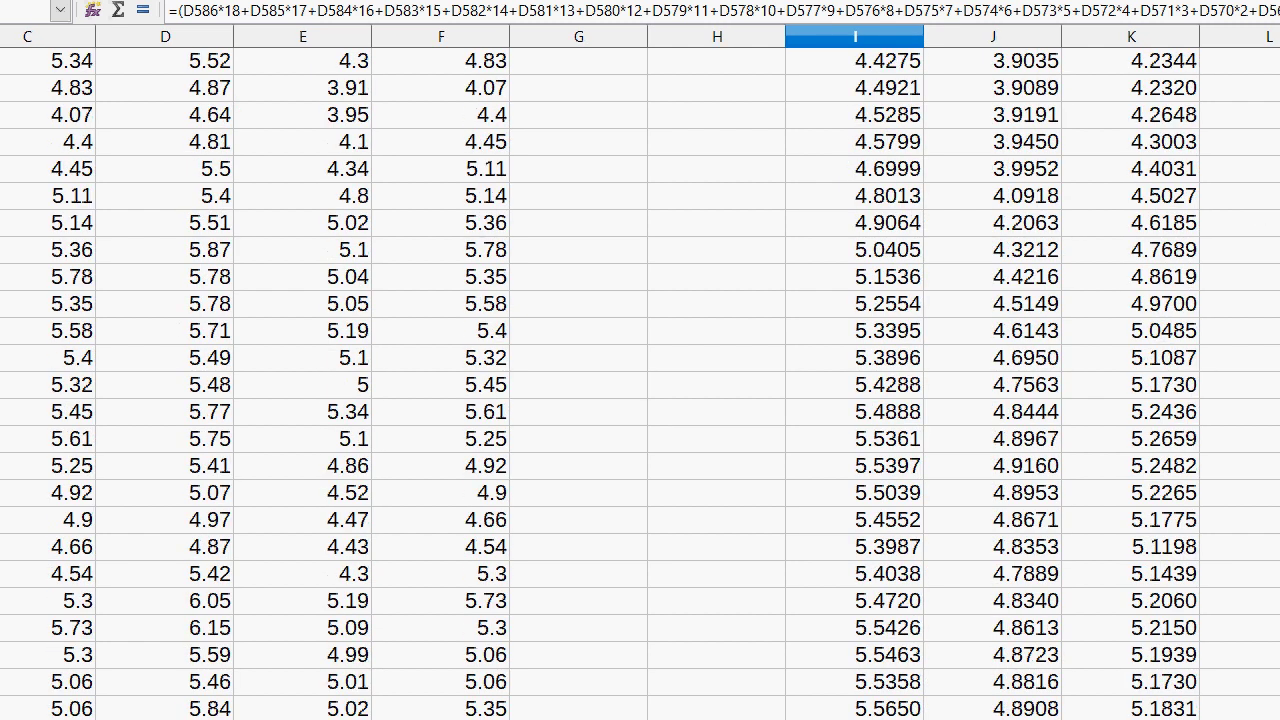
scroll(640, 380, up, 20)
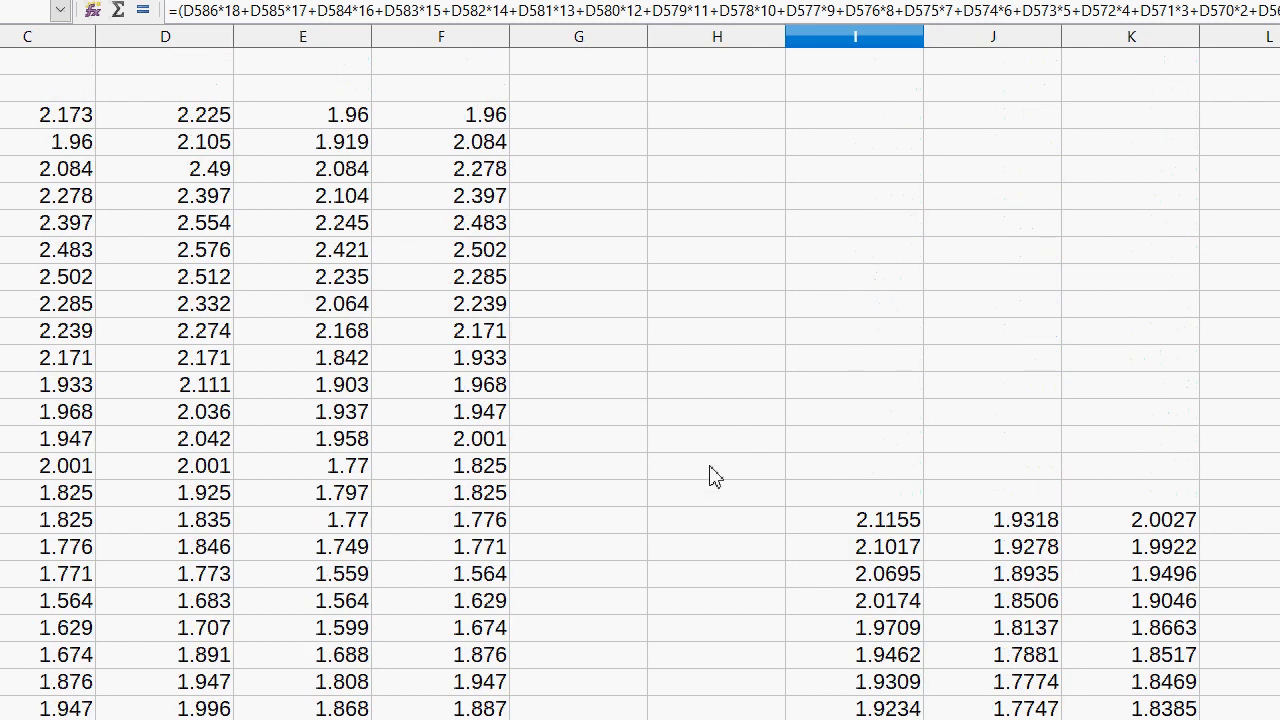
click(627, 537)
click(717, 530)
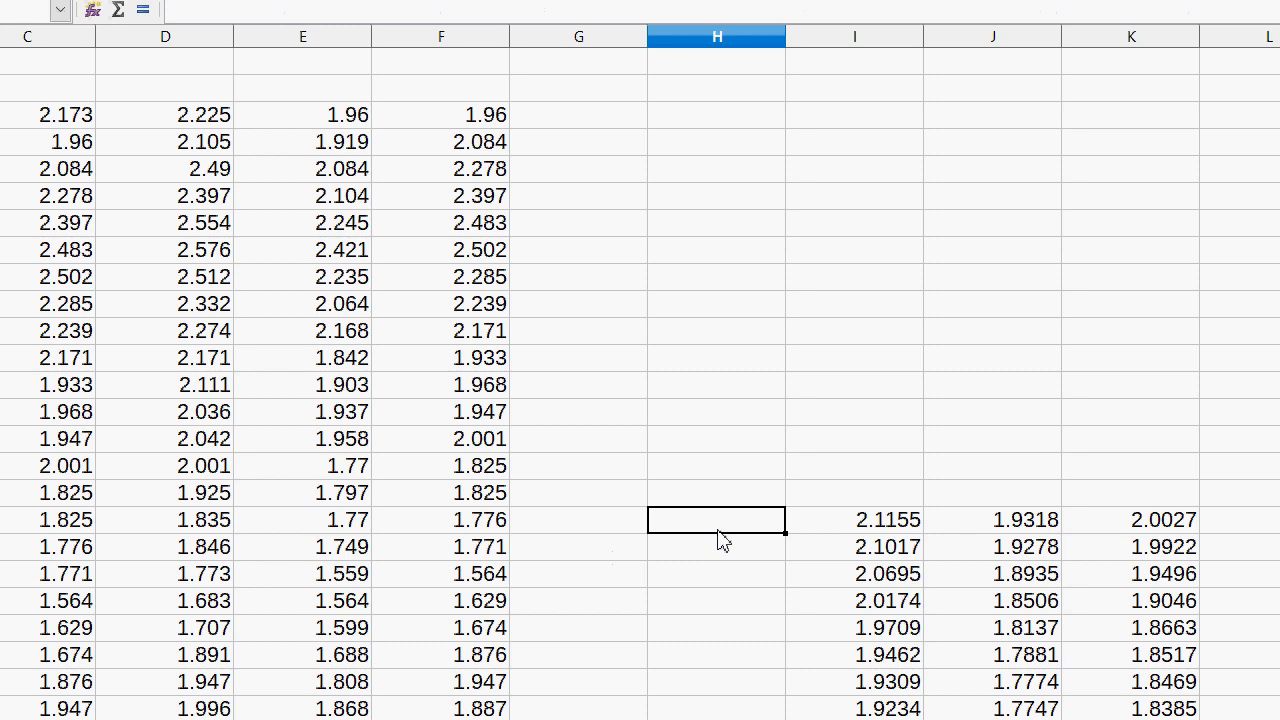
text(=()
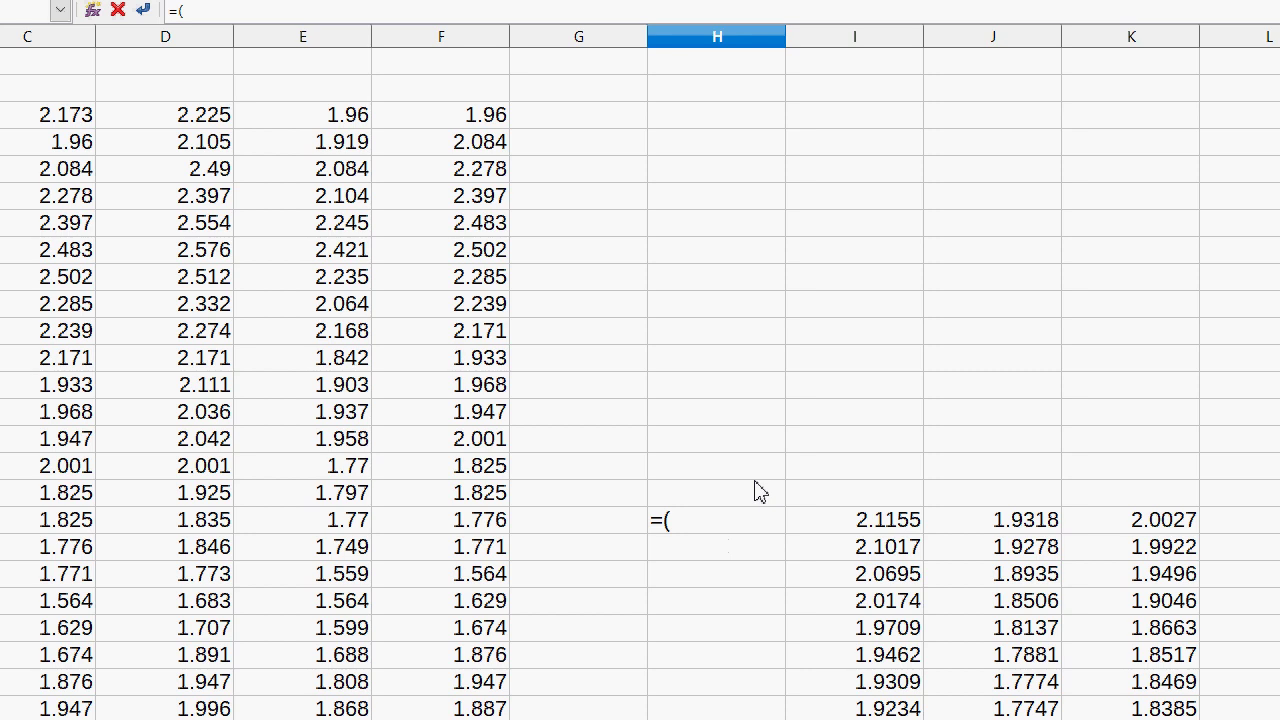
click(487, 527)
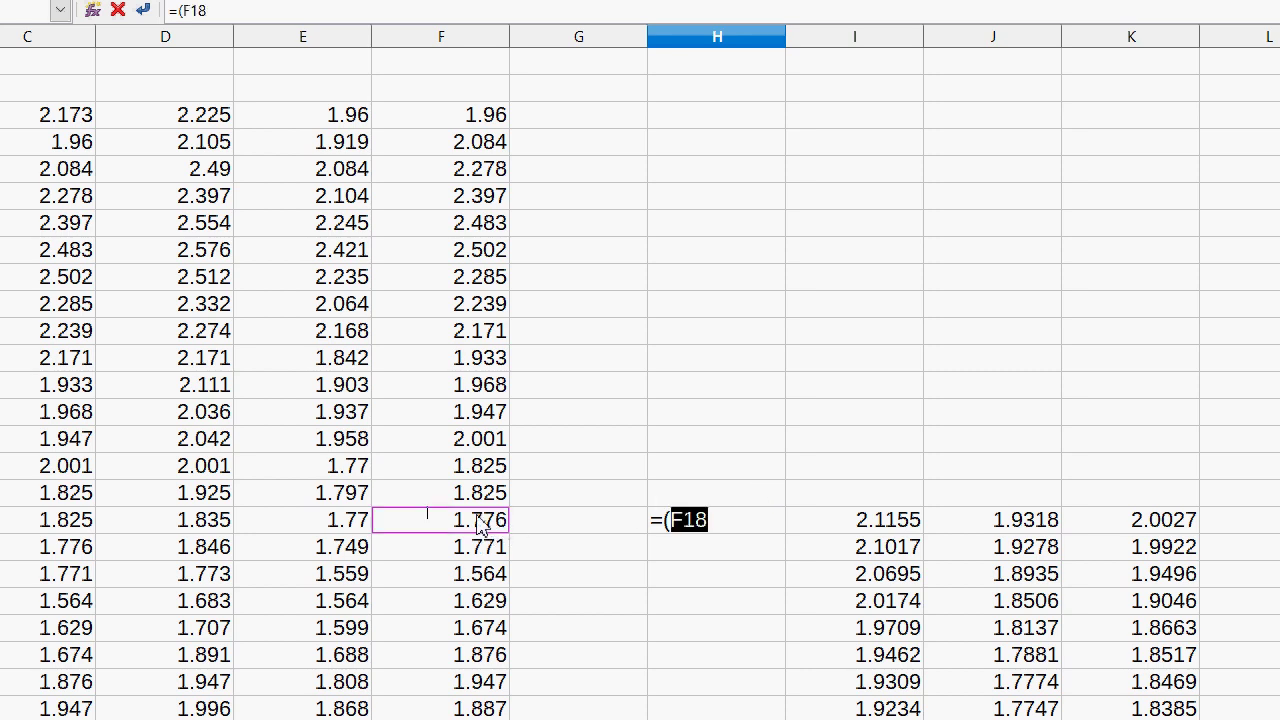
text(-)
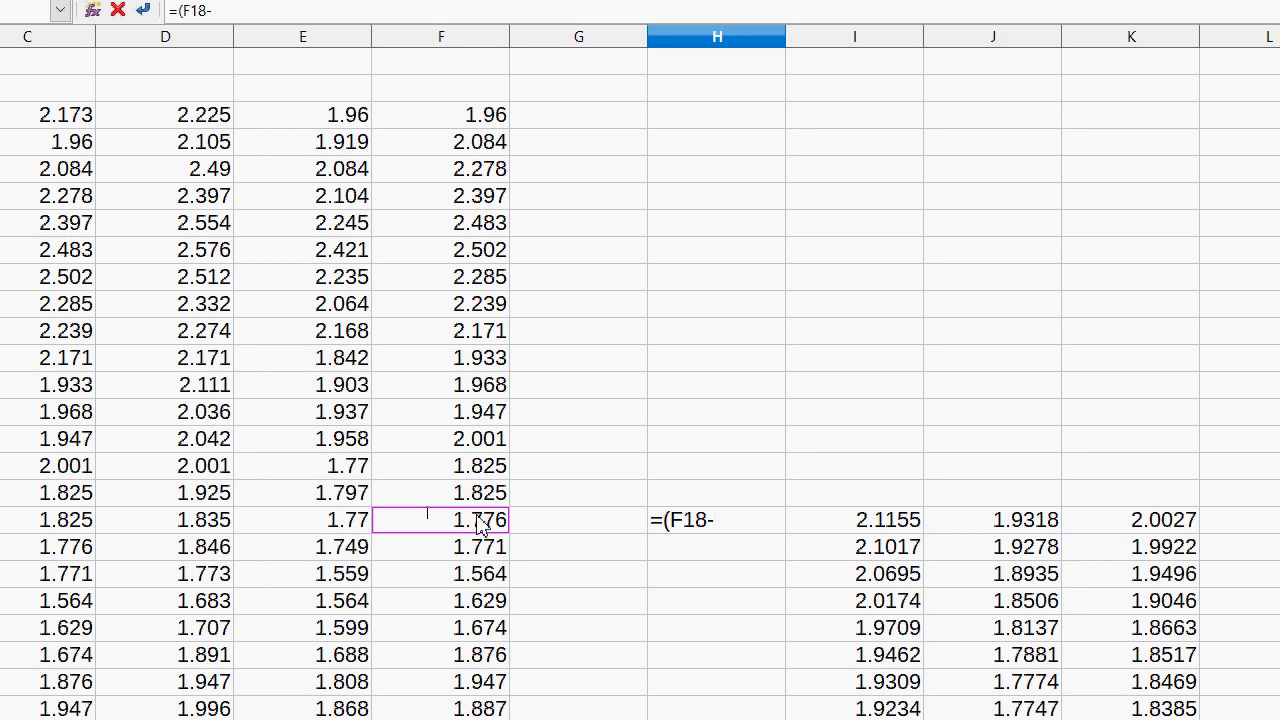
click(871, 530)
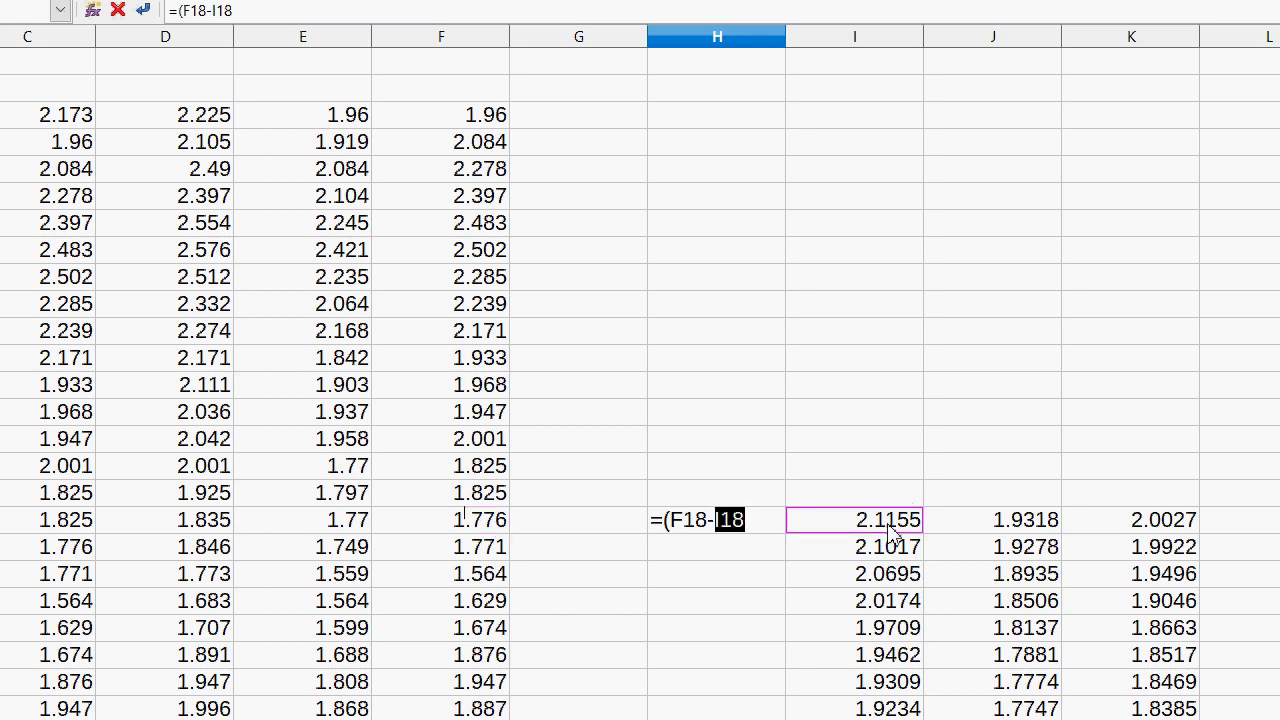
text())
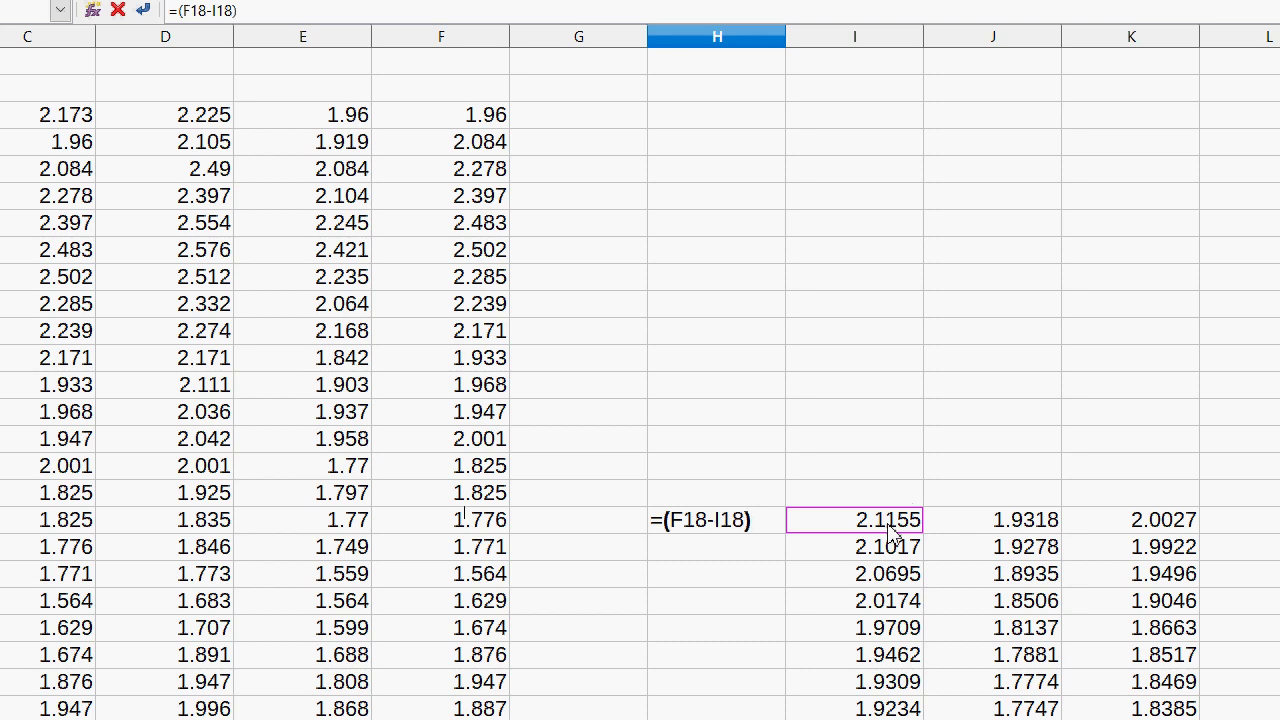
text(/)
click(500, 527)
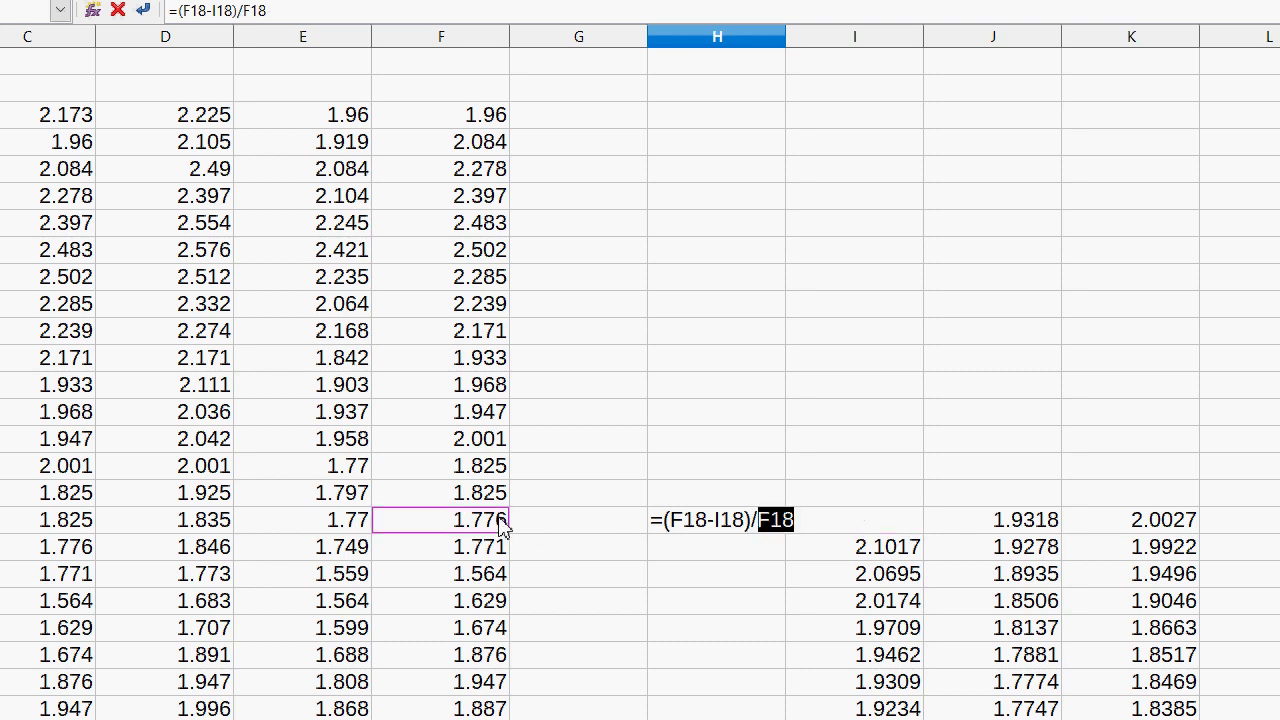
key(Return)
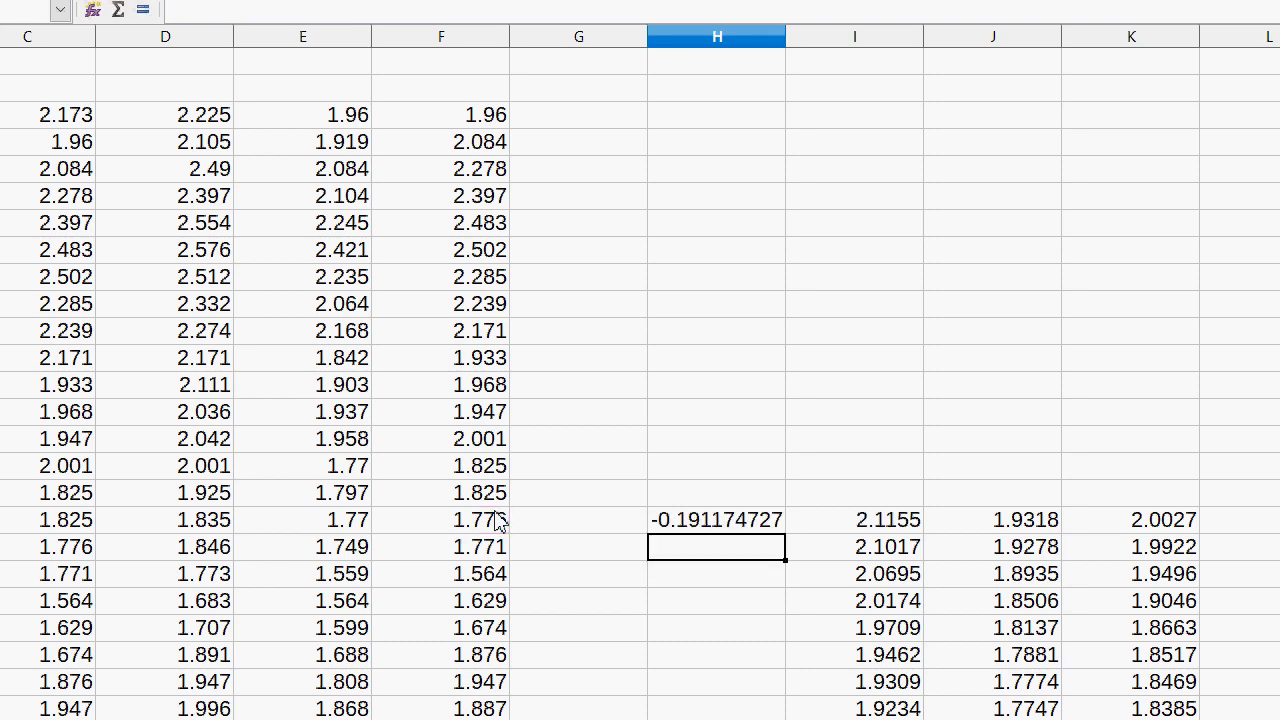
- Format cell H18 as a percentage
click(706, 520)
right_click(705, 519)
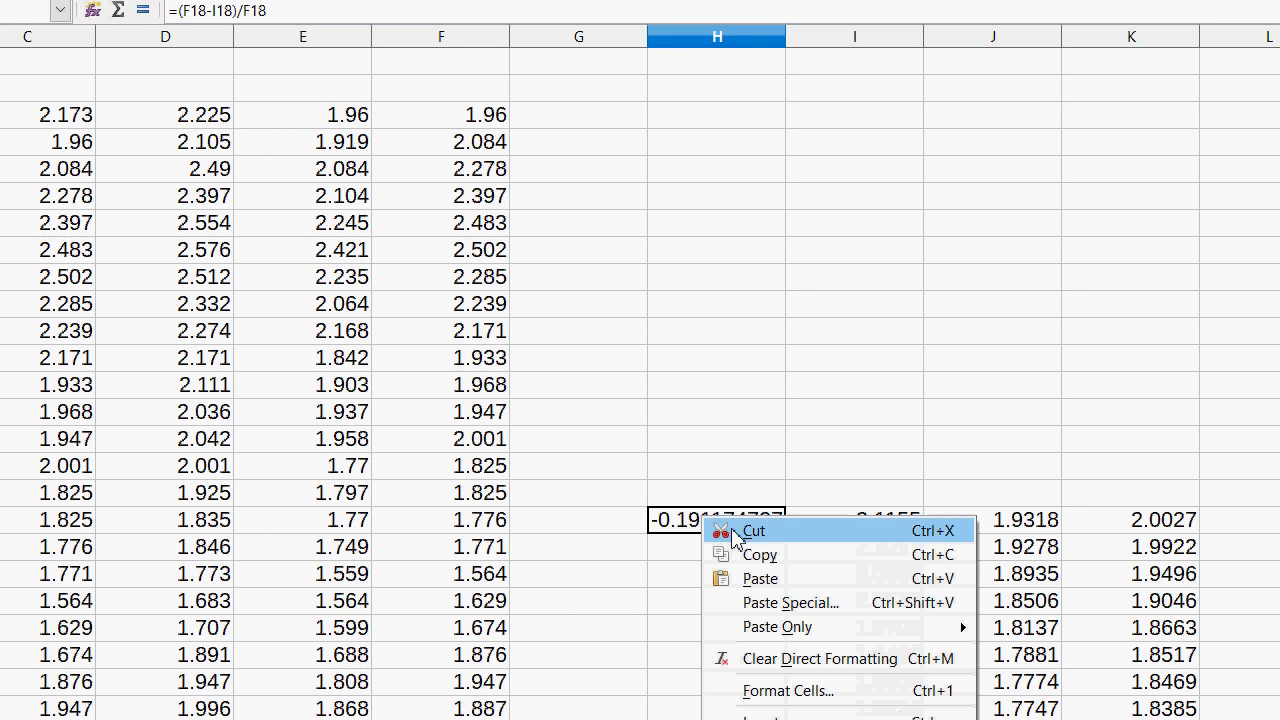
click(790, 690)
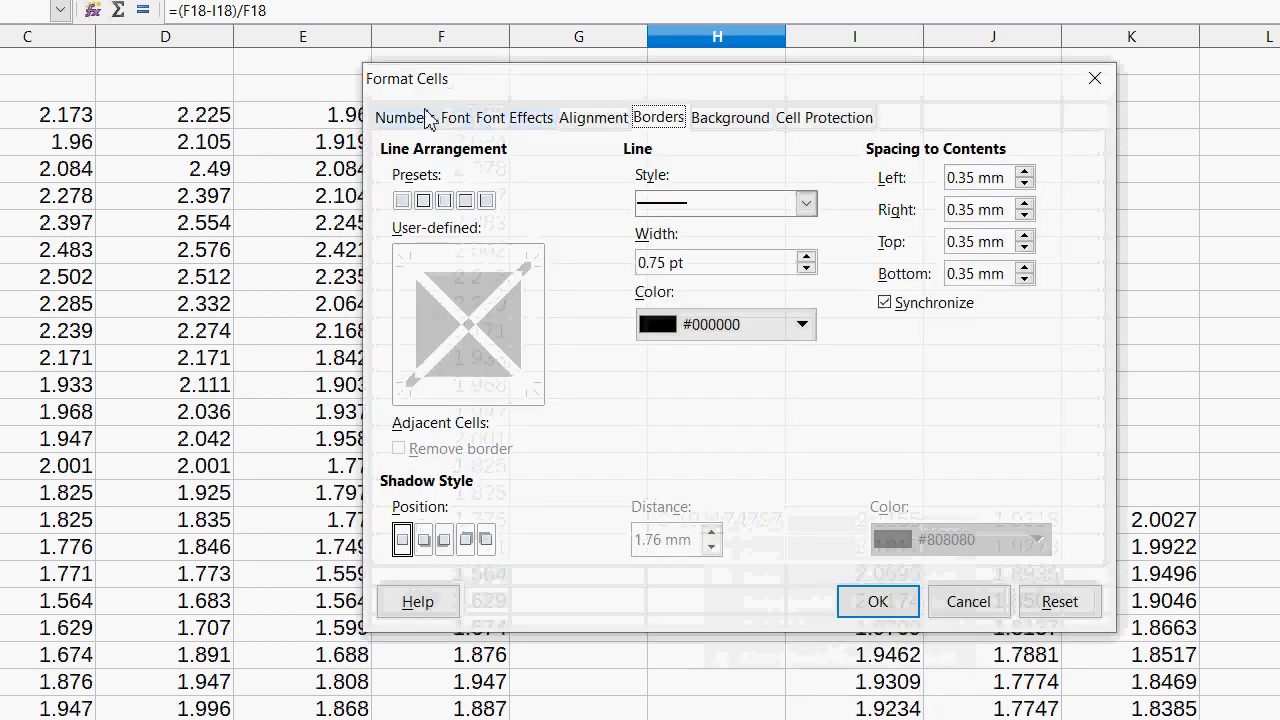
click(420, 118)
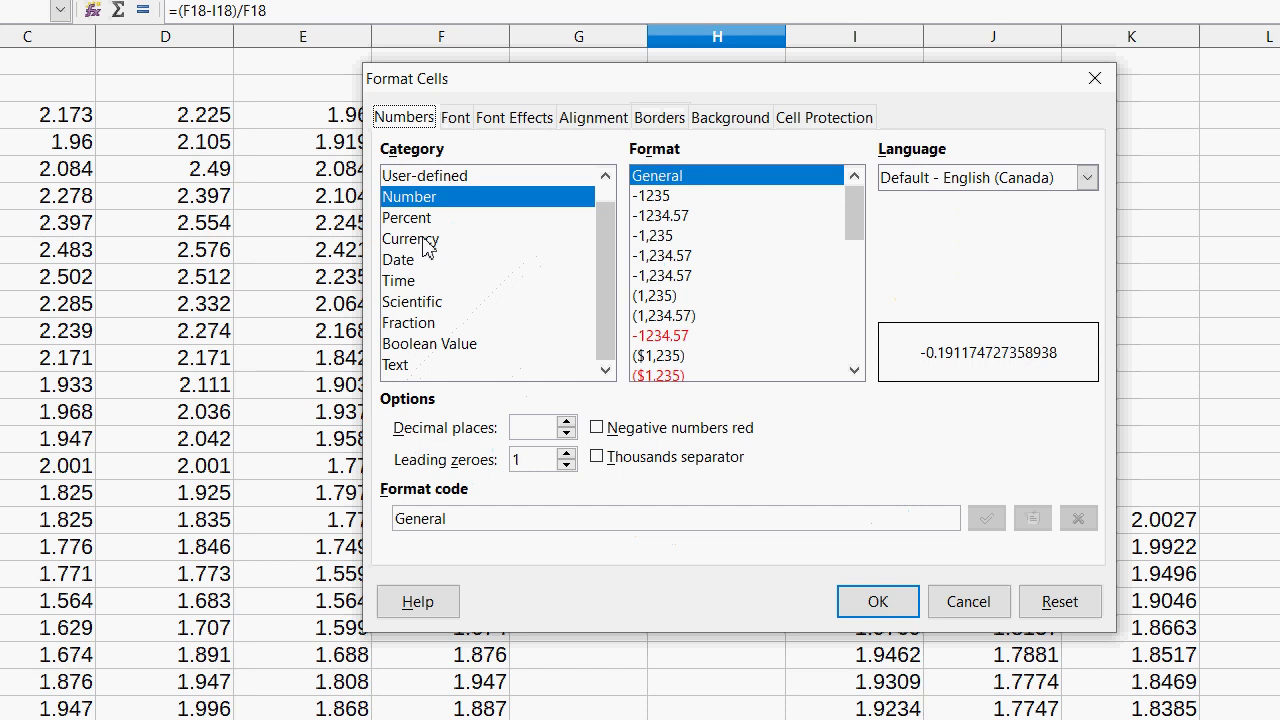
click(412, 218)
click(877, 601)
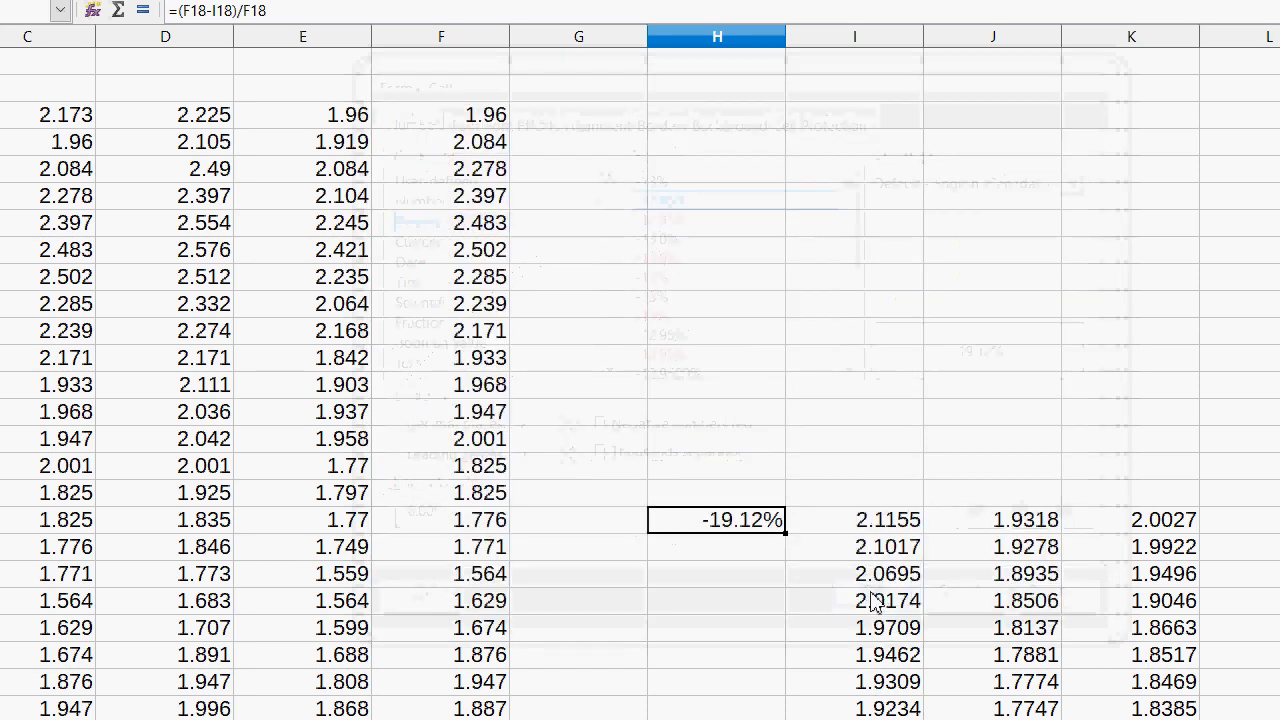
- Copy the percentage formula in H18 and paste it down column H from row 19 to row 634
right_click(721, 524)
click(741, 561)
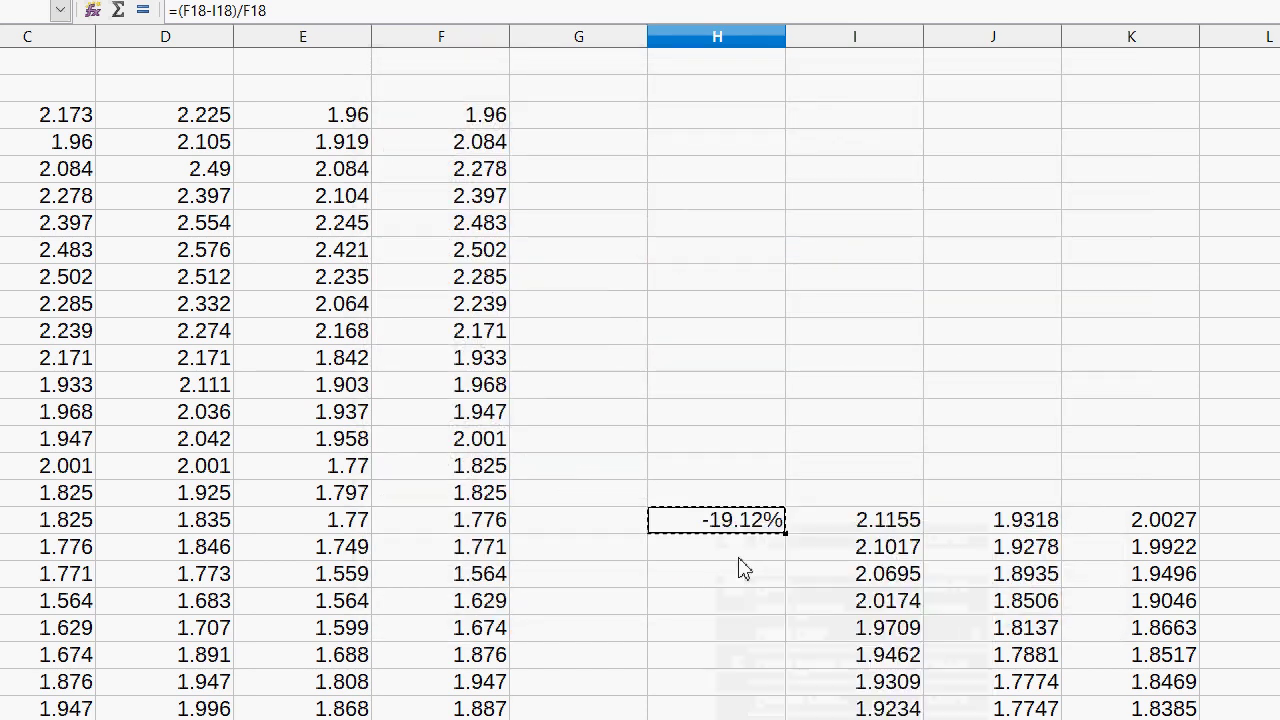
drag(741, 558, 757, 686)
right_click(752, 676)
click(770, 334)
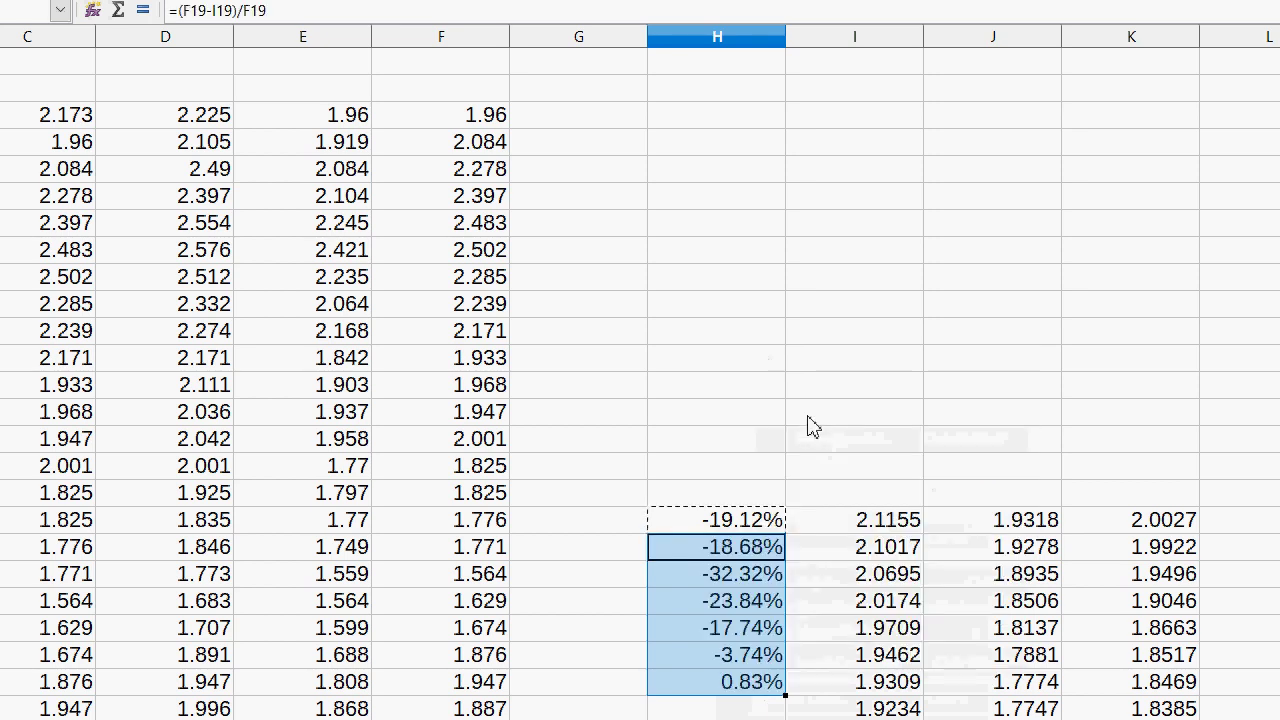
scroll(770, 525, down, 3)
drag(750, 470, 757, 660)
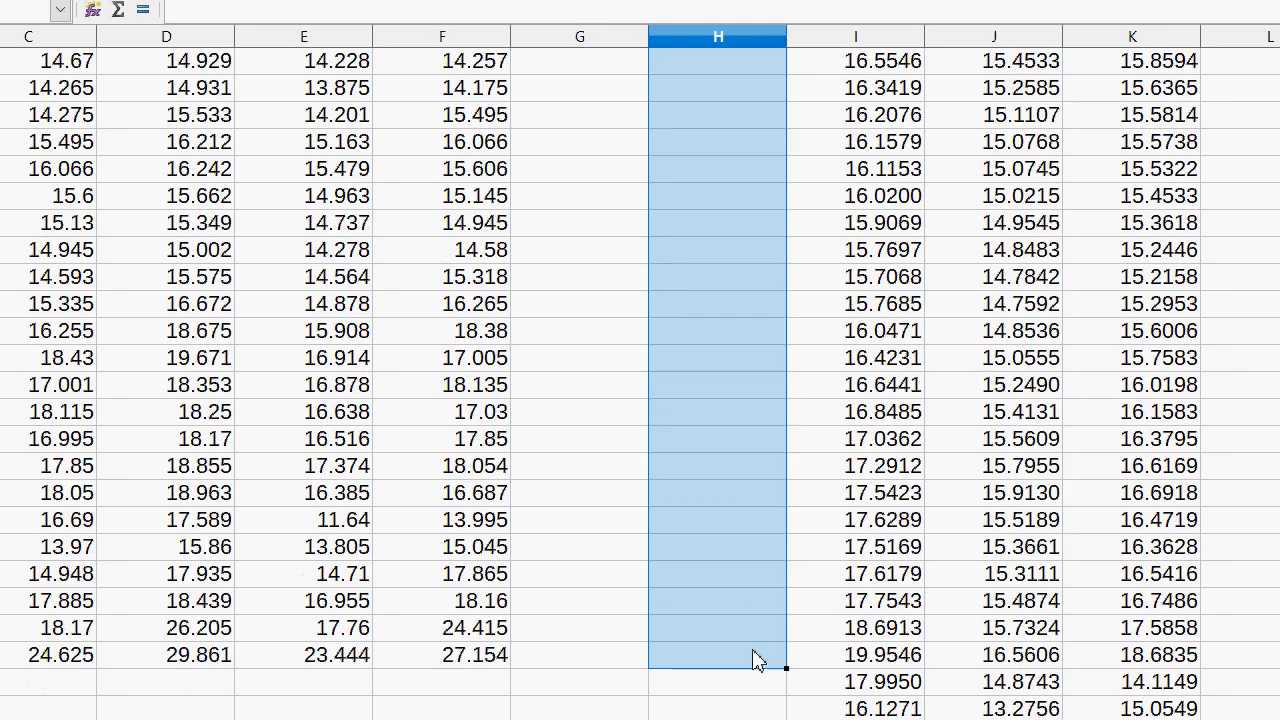
right_click(757, 660)
click(814, 386)
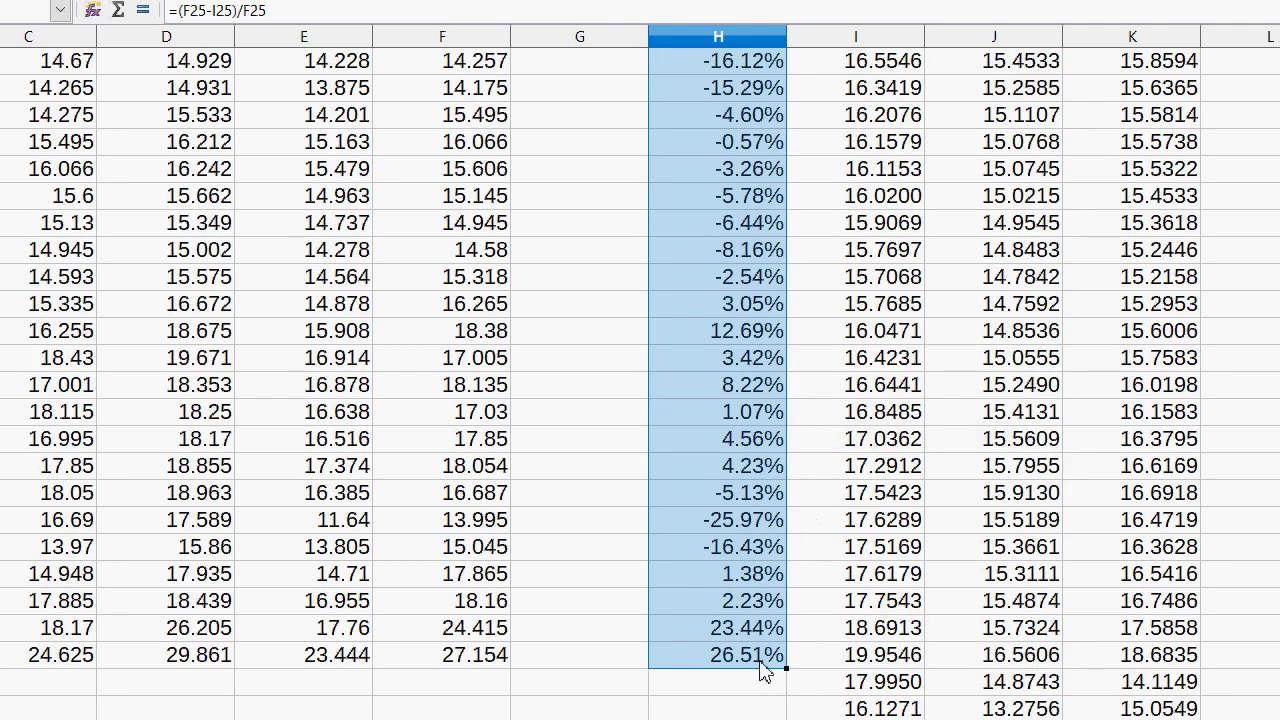
- Examine the percentage deviations in column H for the most recent months and the preceding years
click(757, 663)
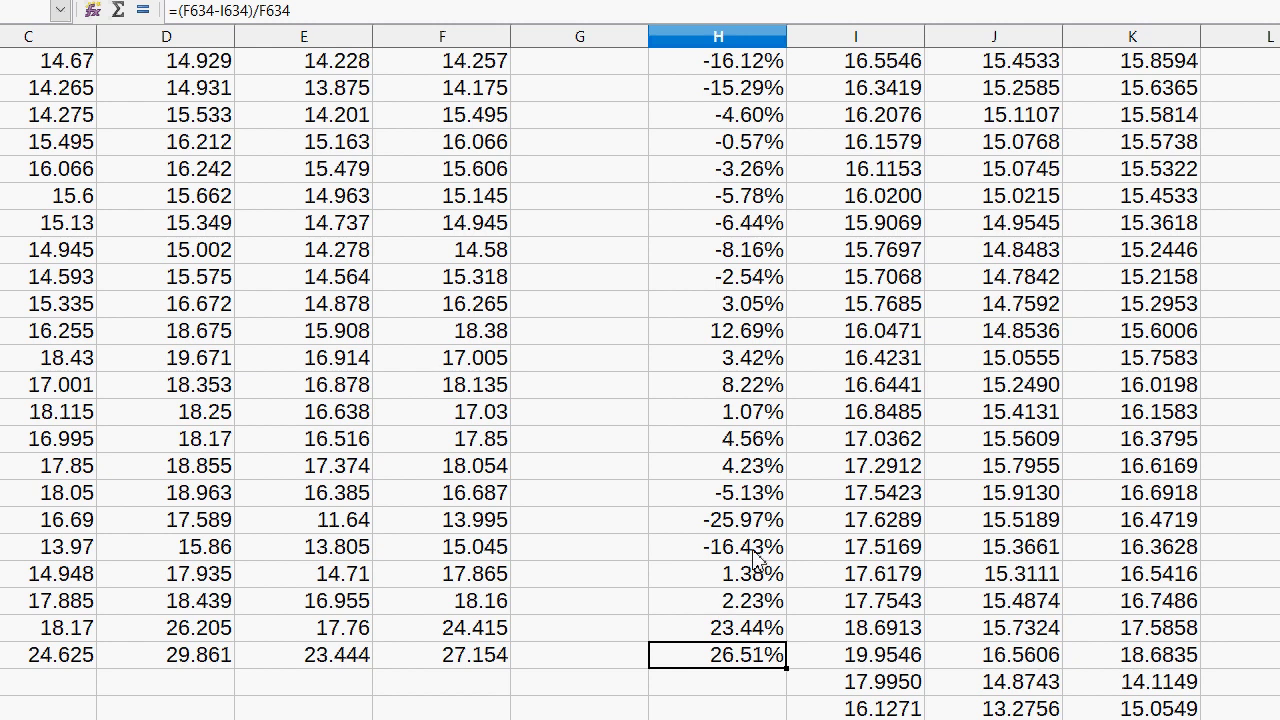
drag(760, 552, 731, 519)
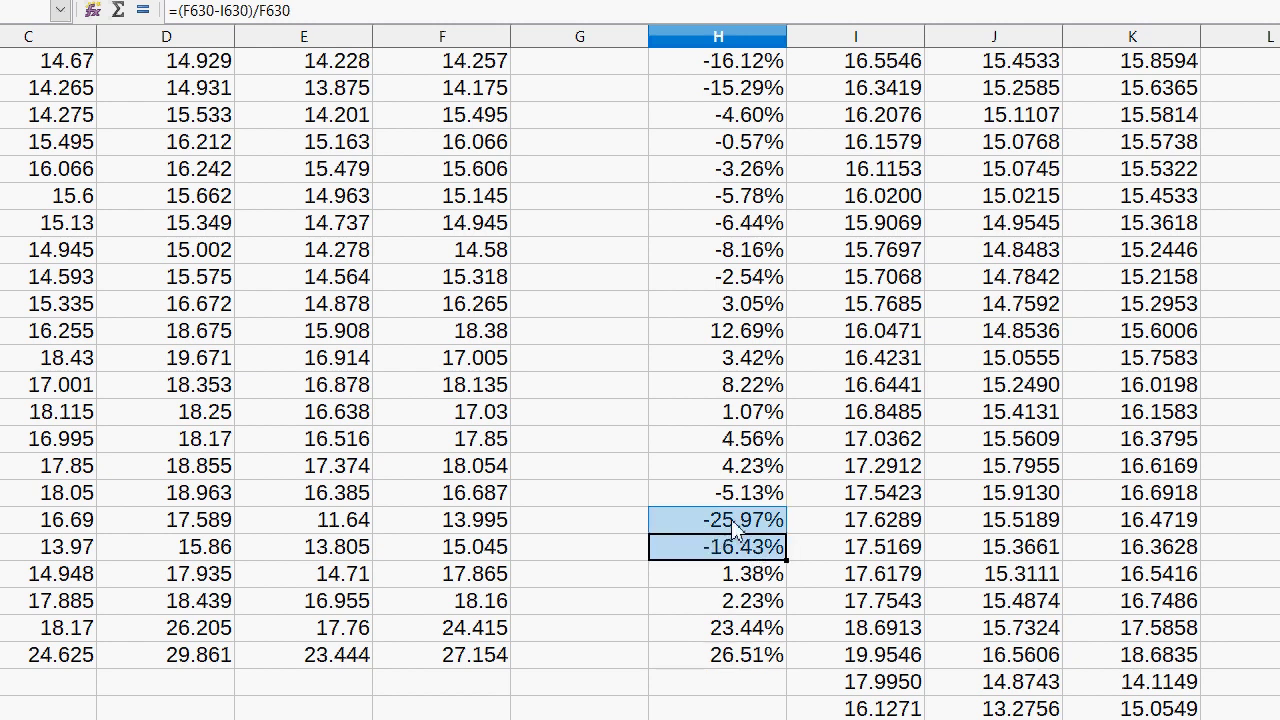
click(763, 660)
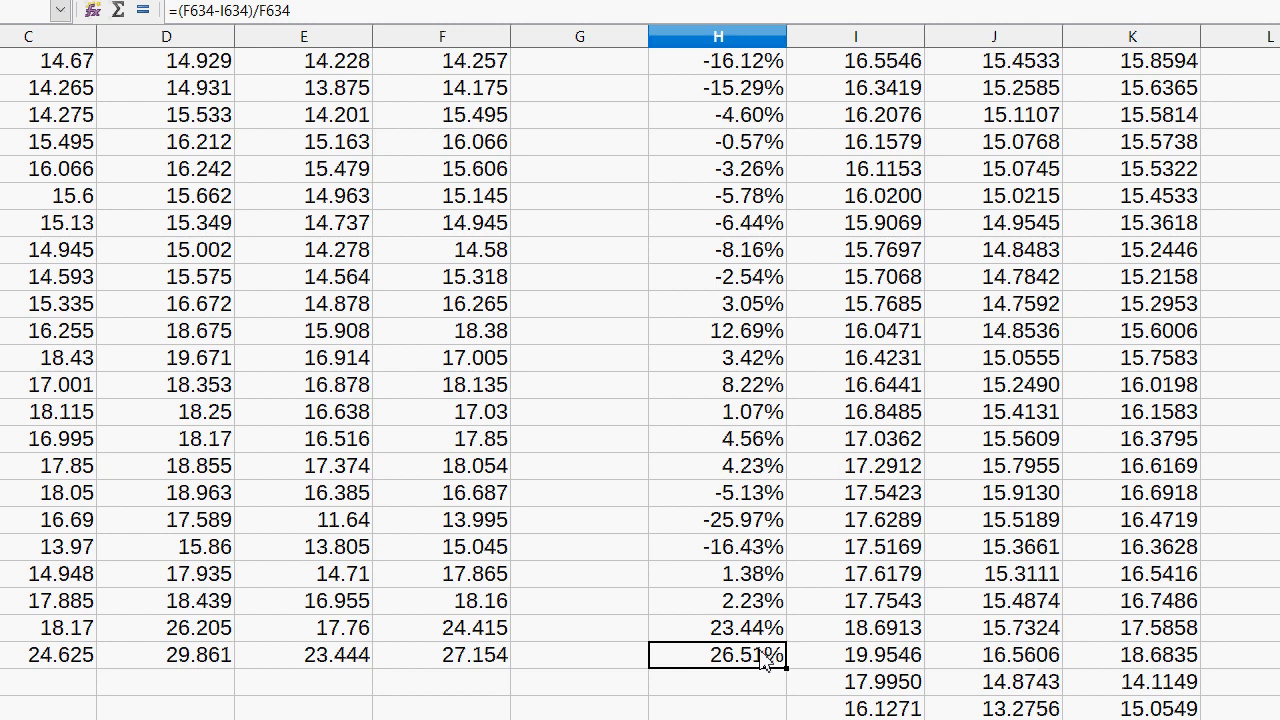
key(Page_Up)
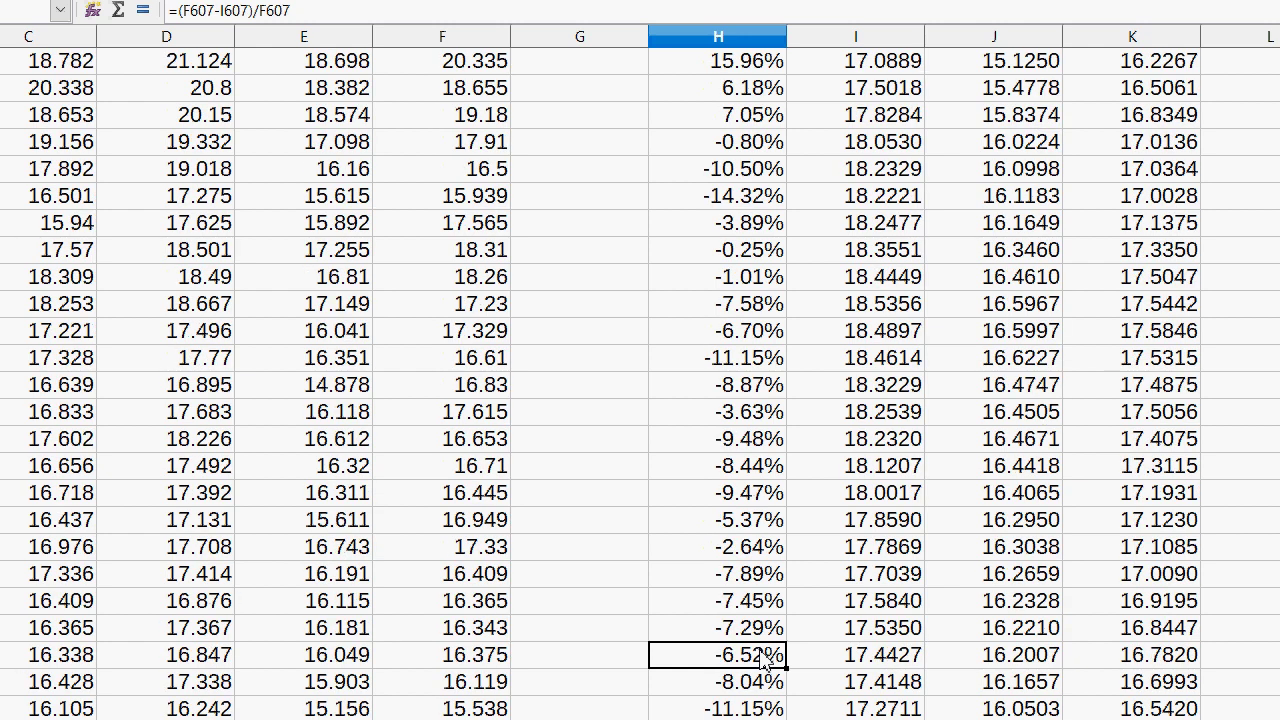
key(Page_Up)
key(Page_Down)
key(Page_Down)
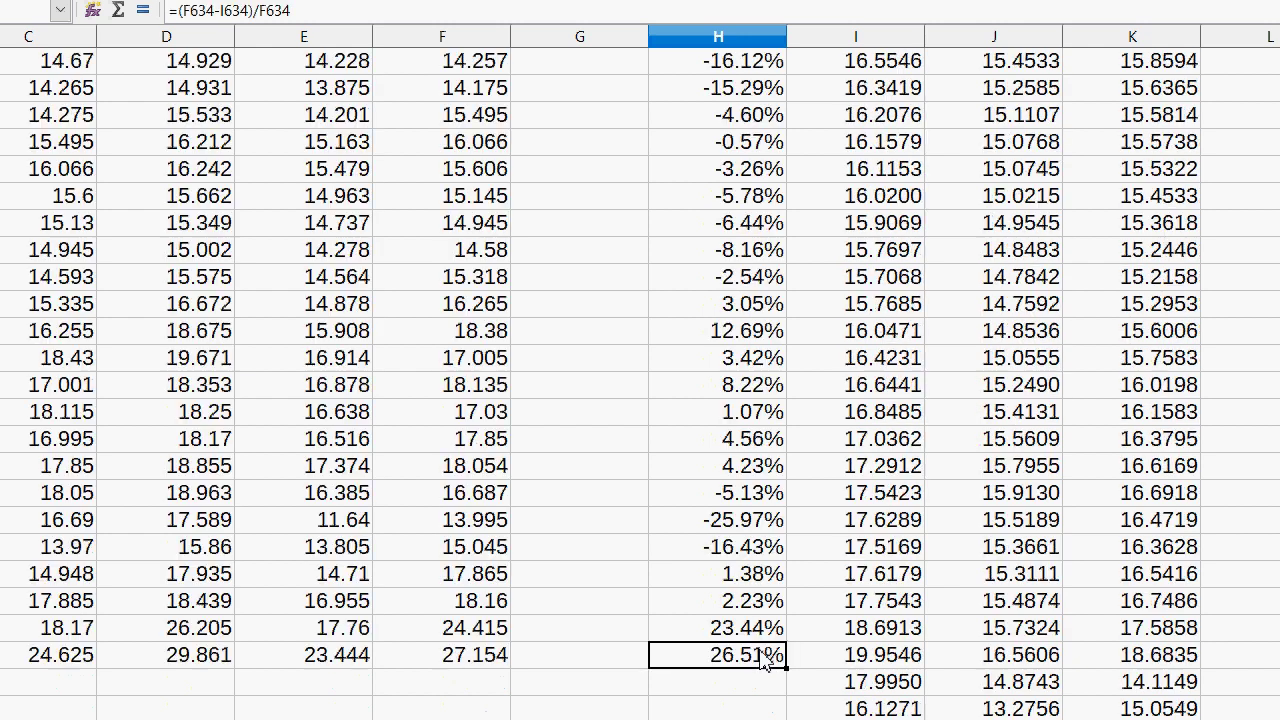
key(Page_Up)
key(Page_Up)
key(Page_Up)
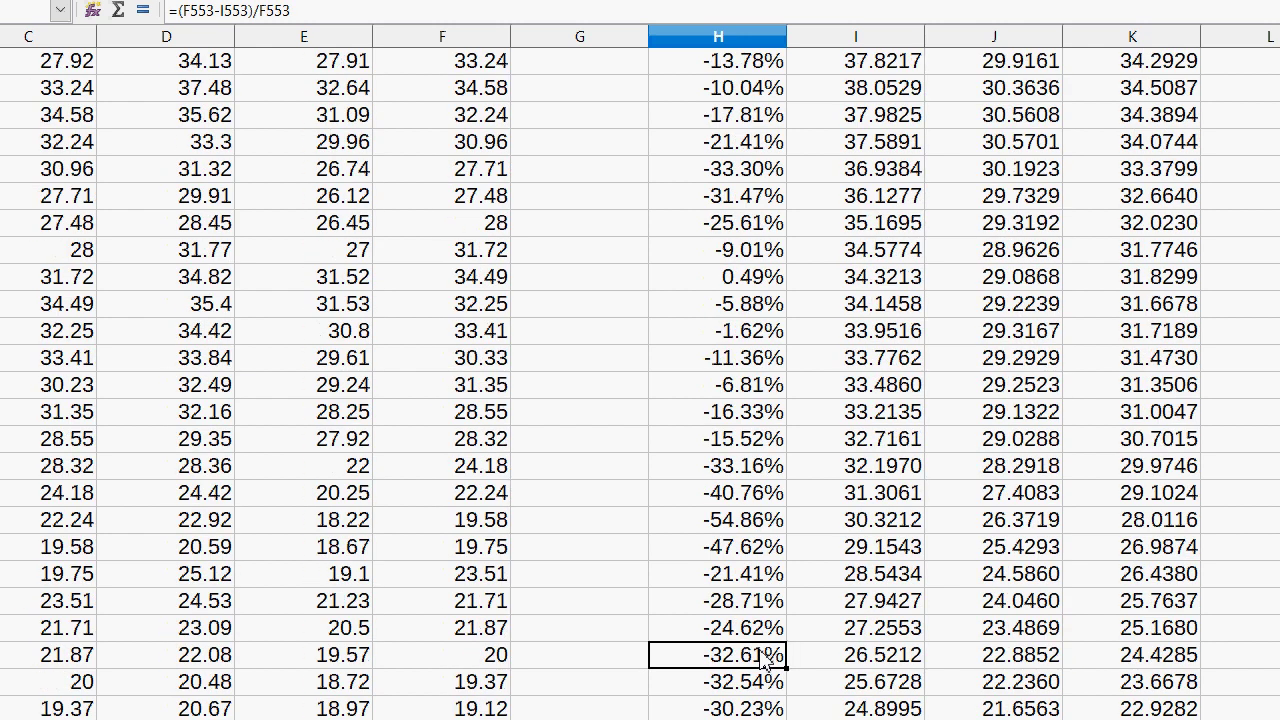
- Examine the 2012 and 2013 percentages in column H alongside the dates in column B
key(Left)
key(Left)
key(Left)
key(Left)
key(Left)
key(Left)
key(Left)
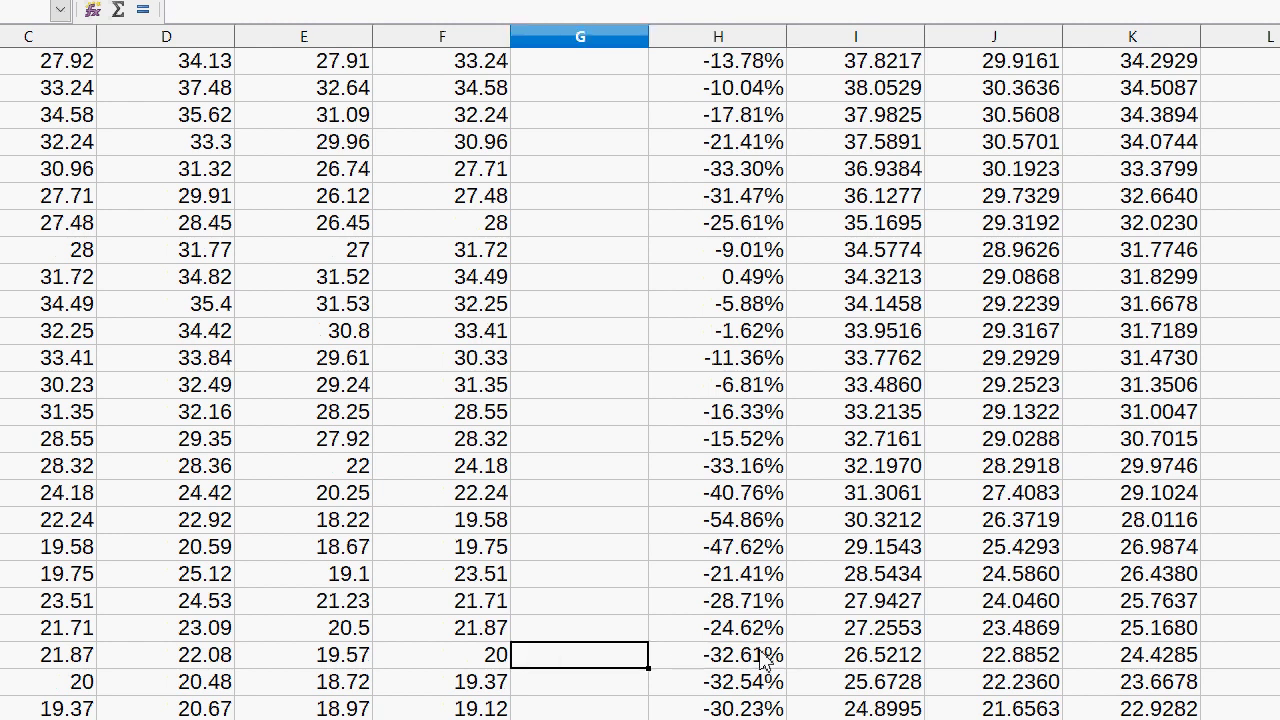
key(Right)
key(Right)
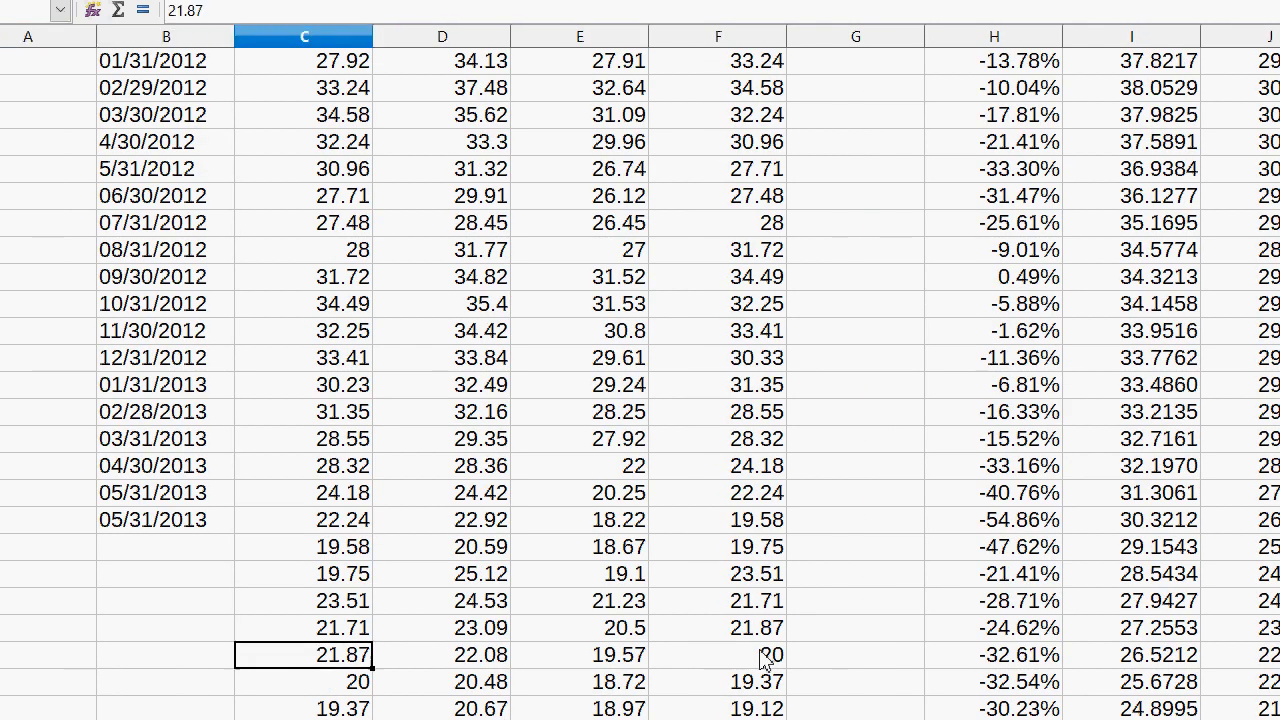
key(Right)
key(Left)
key(Left)
key(Left)
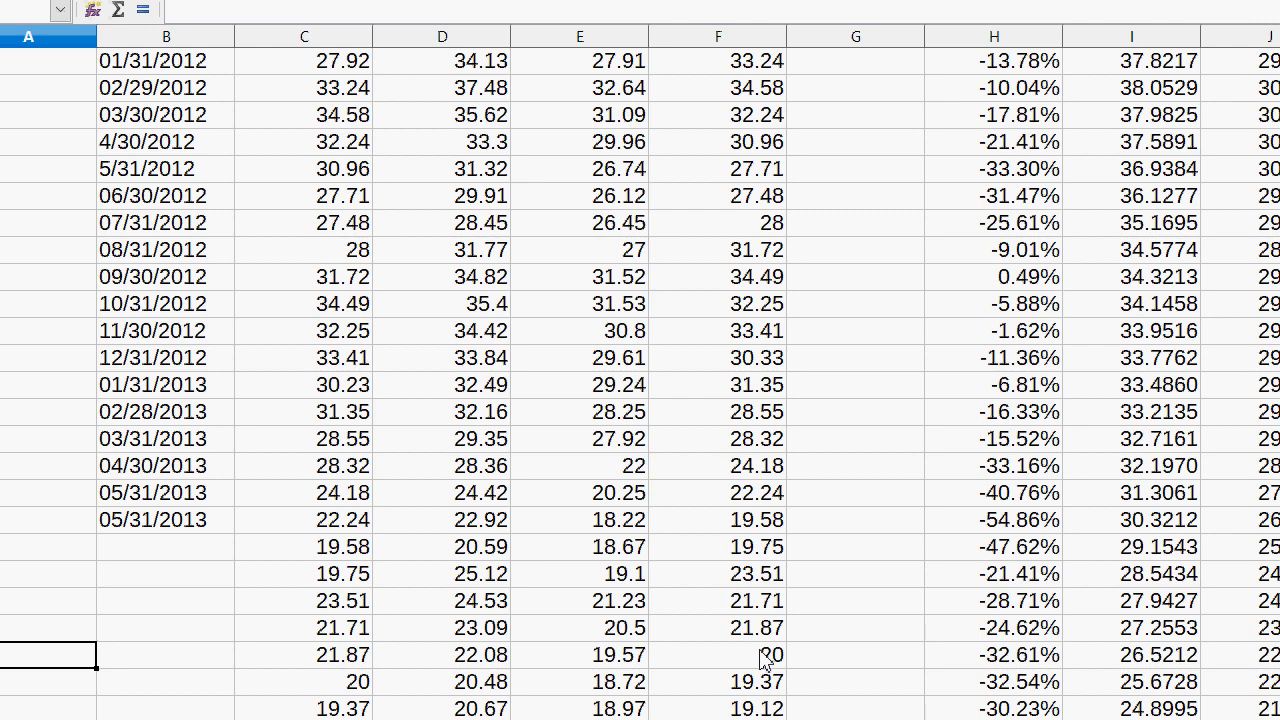
- Examine the dated percentage deviations in column H going back from 2011 to 2003
key(Page_Up)
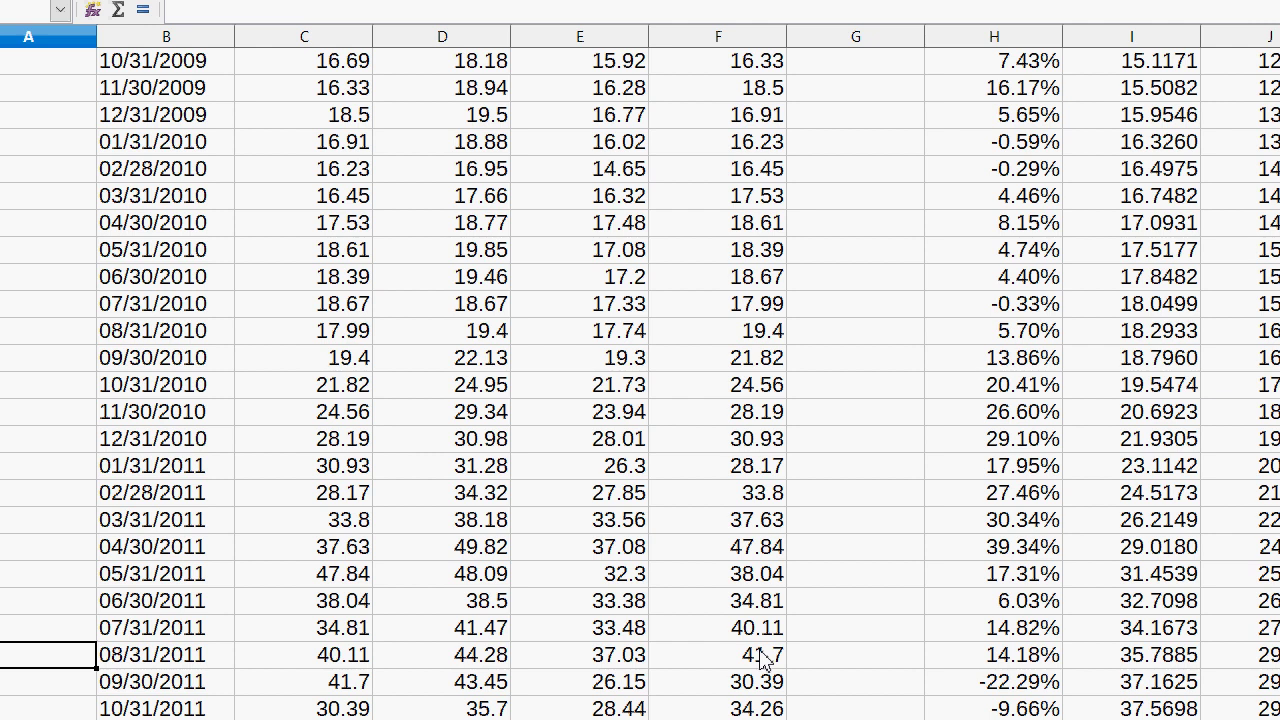
key(Page_Up)
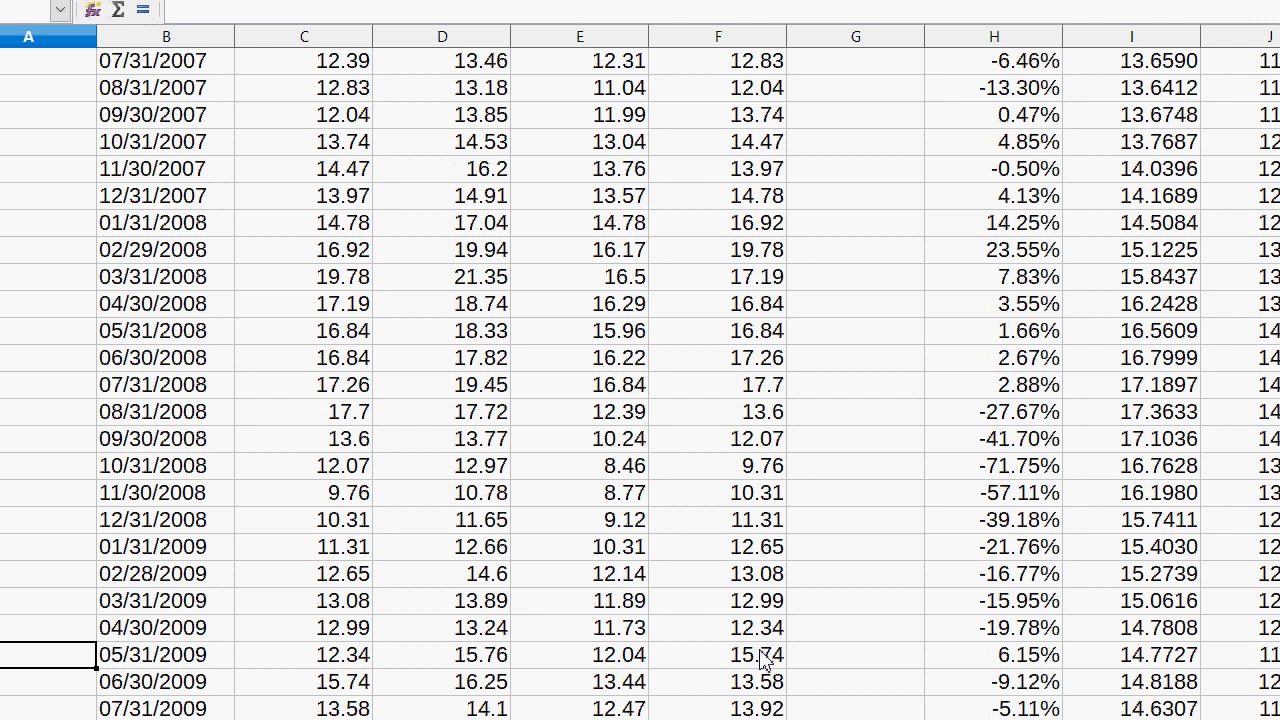
key(Page_Up)
key(Page_Down)
scroll(763, 660, up, 9)
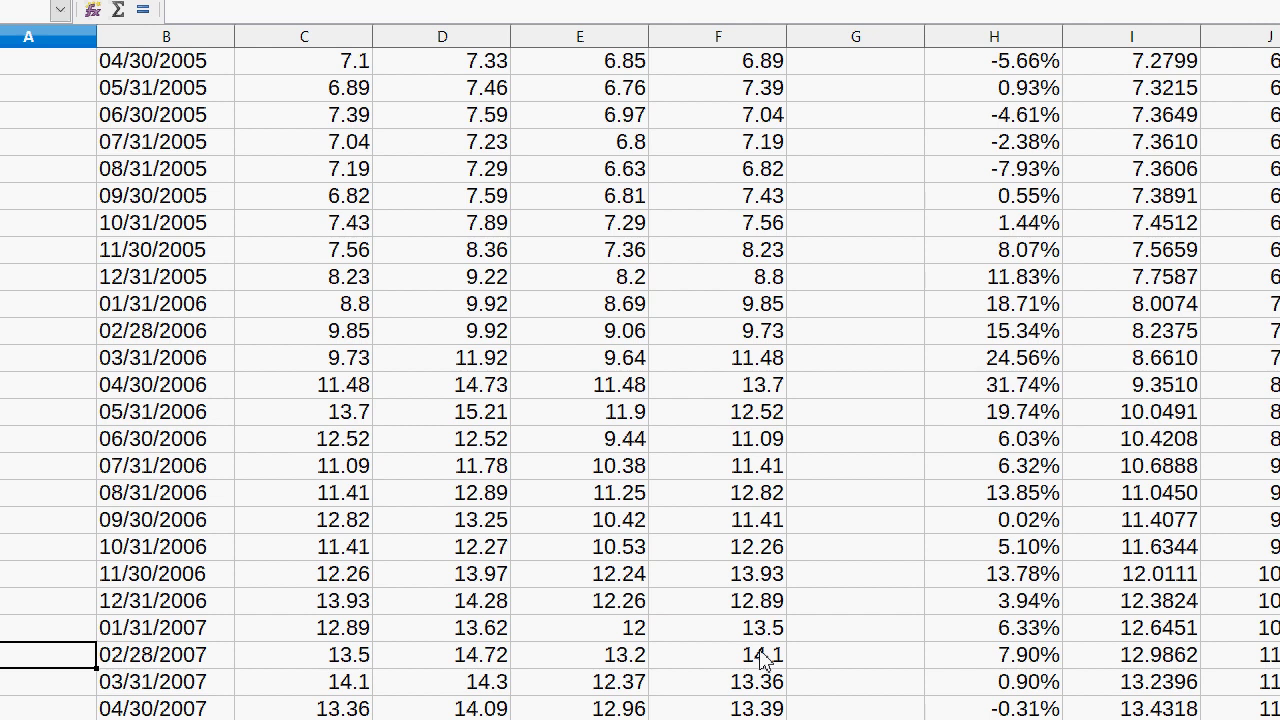
key(Page_Up)
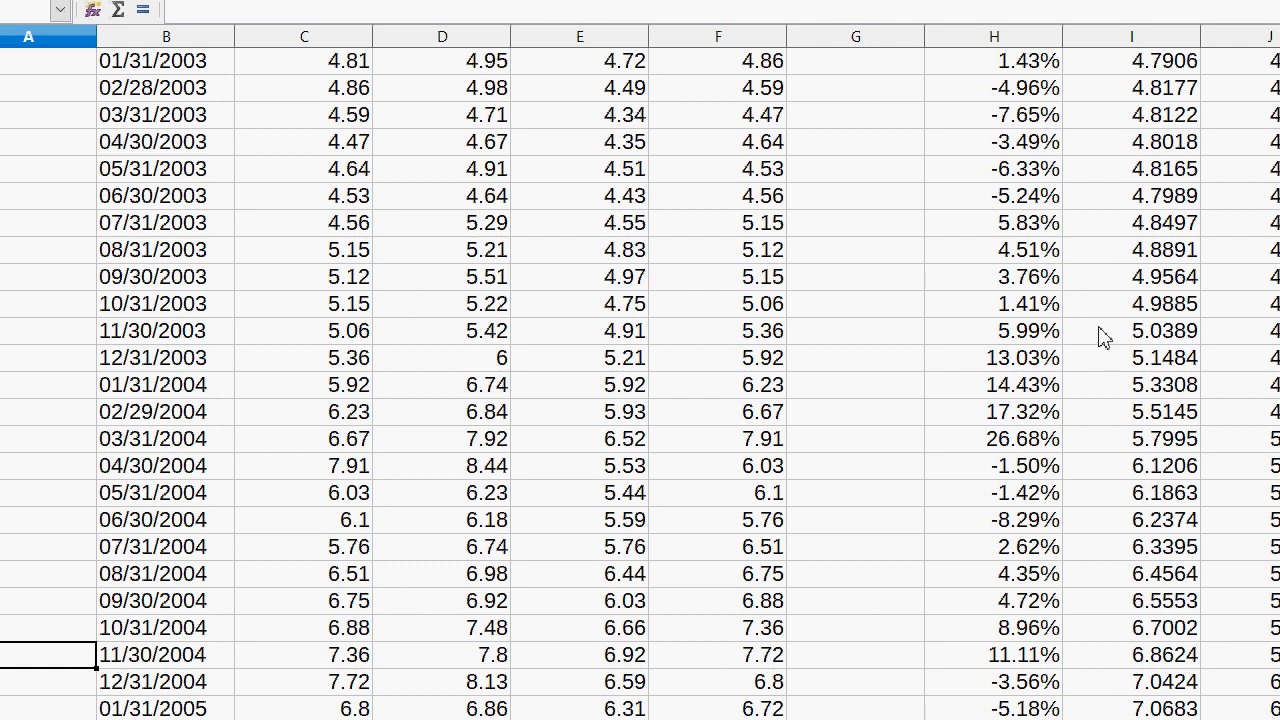
- Inspect the column H percentages from October 2003 to March 2004, and those going back to 1998
click(1035, 305)
click(1019, 335)
click(1017, 362)
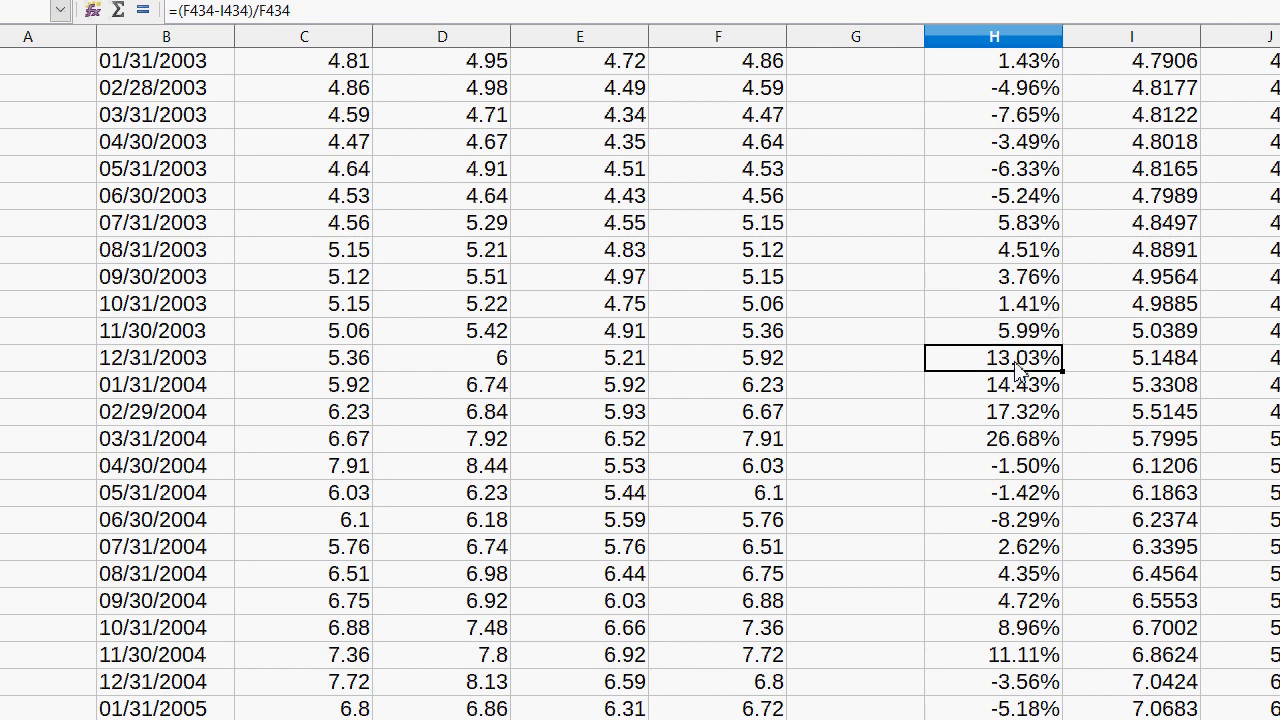
click(1016, 392)
click(1017, 410)
click(1019, 440)
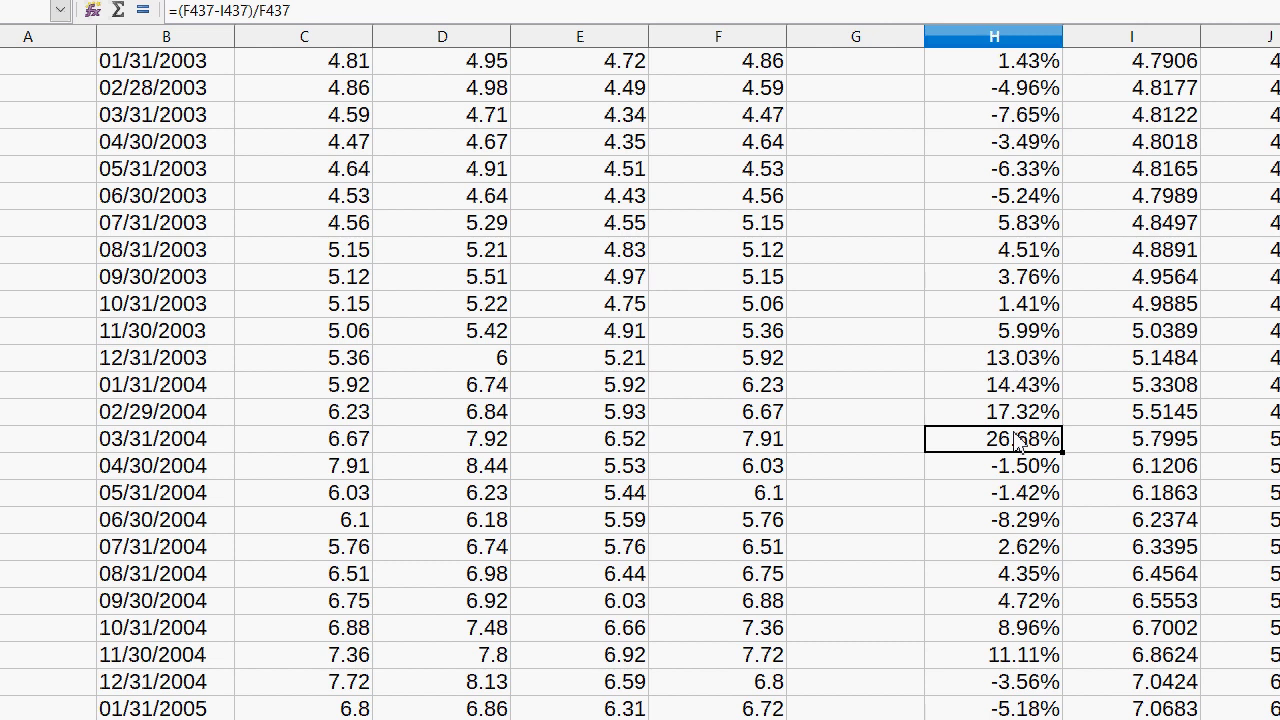
key(Page_Up)
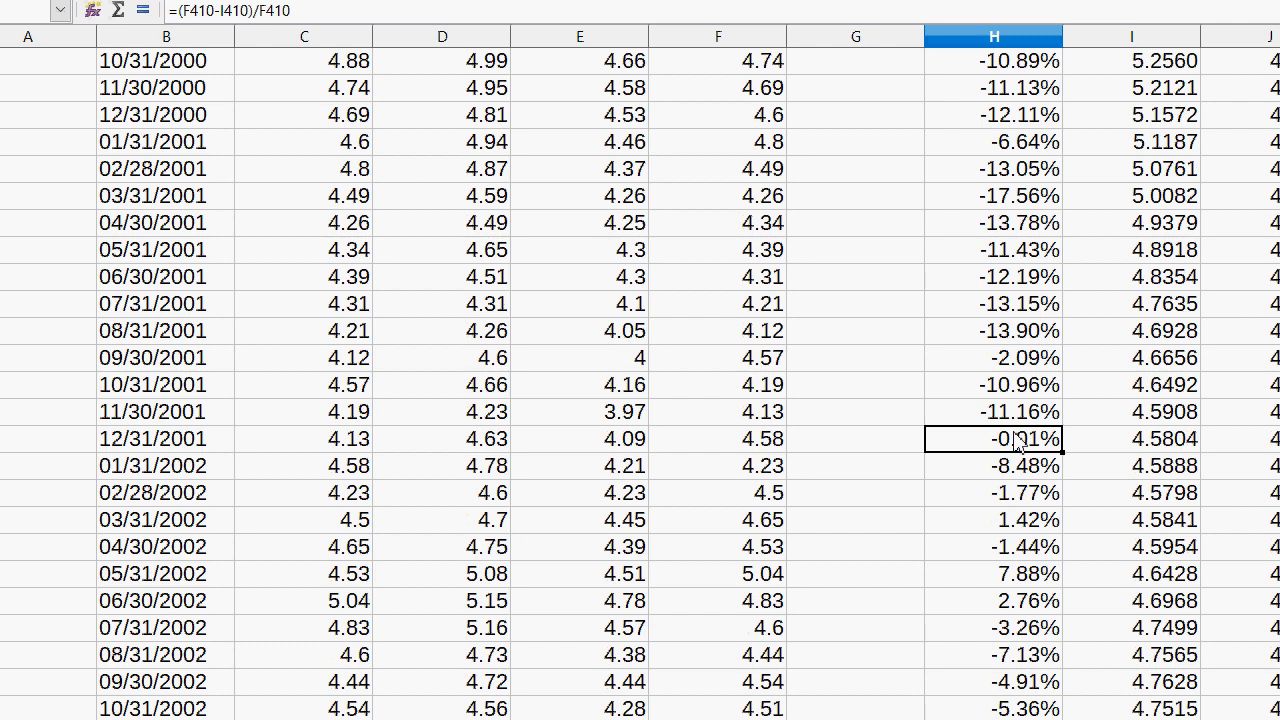
key(Page_Up)
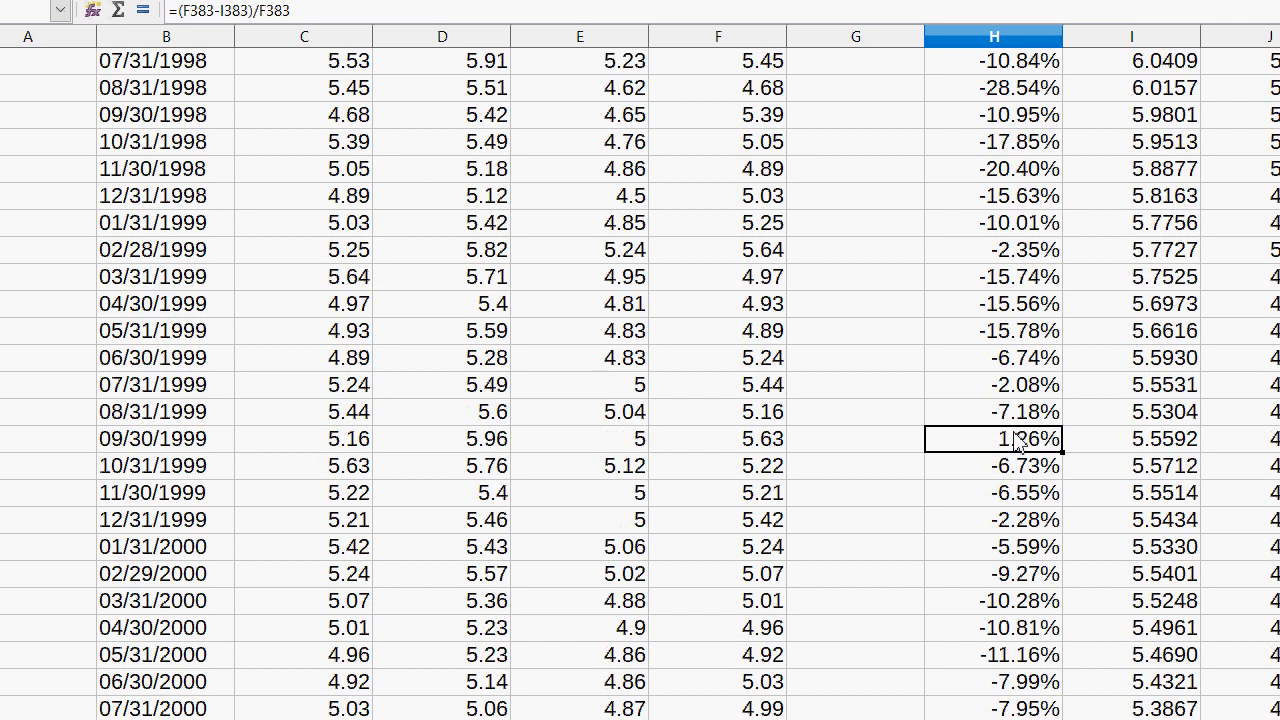
- Examine the percentage deviations in column H going back from 1998 to the first rows in 1968 and 1969
key(Page_Up)
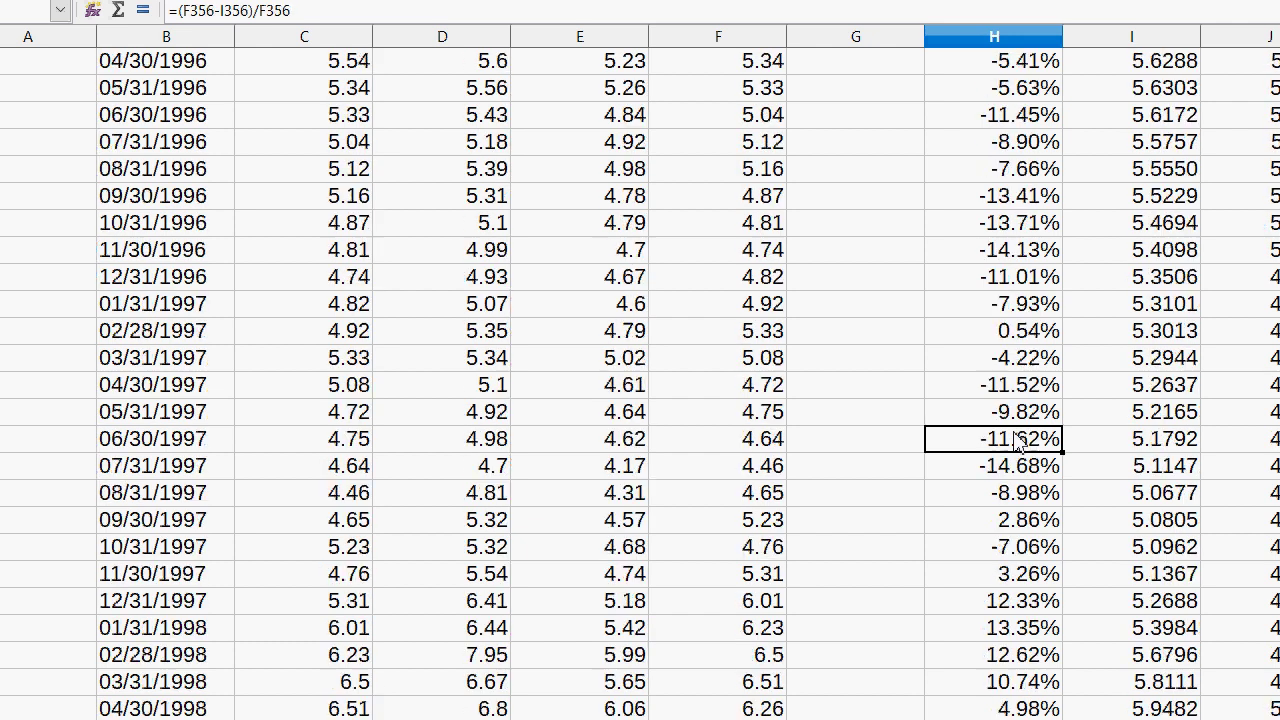
key(Page_Up)
key(Page_Up)
key(Page_Up)
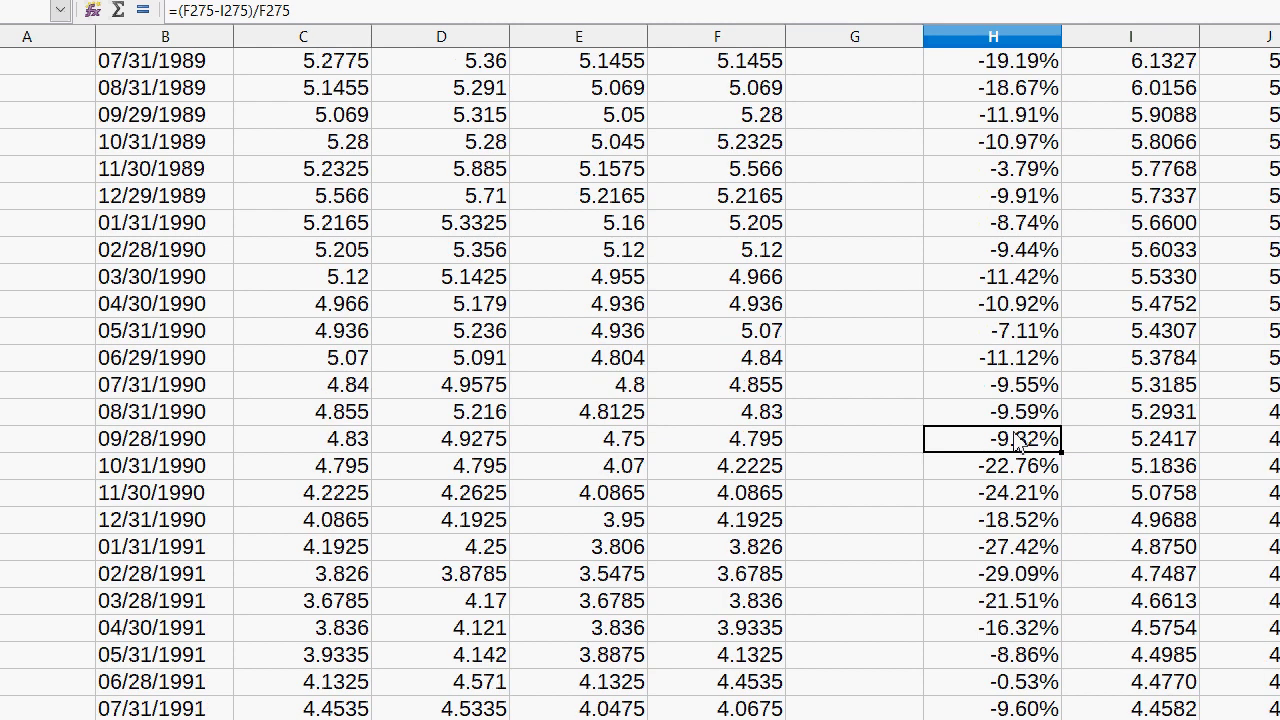
key(Page_Up)
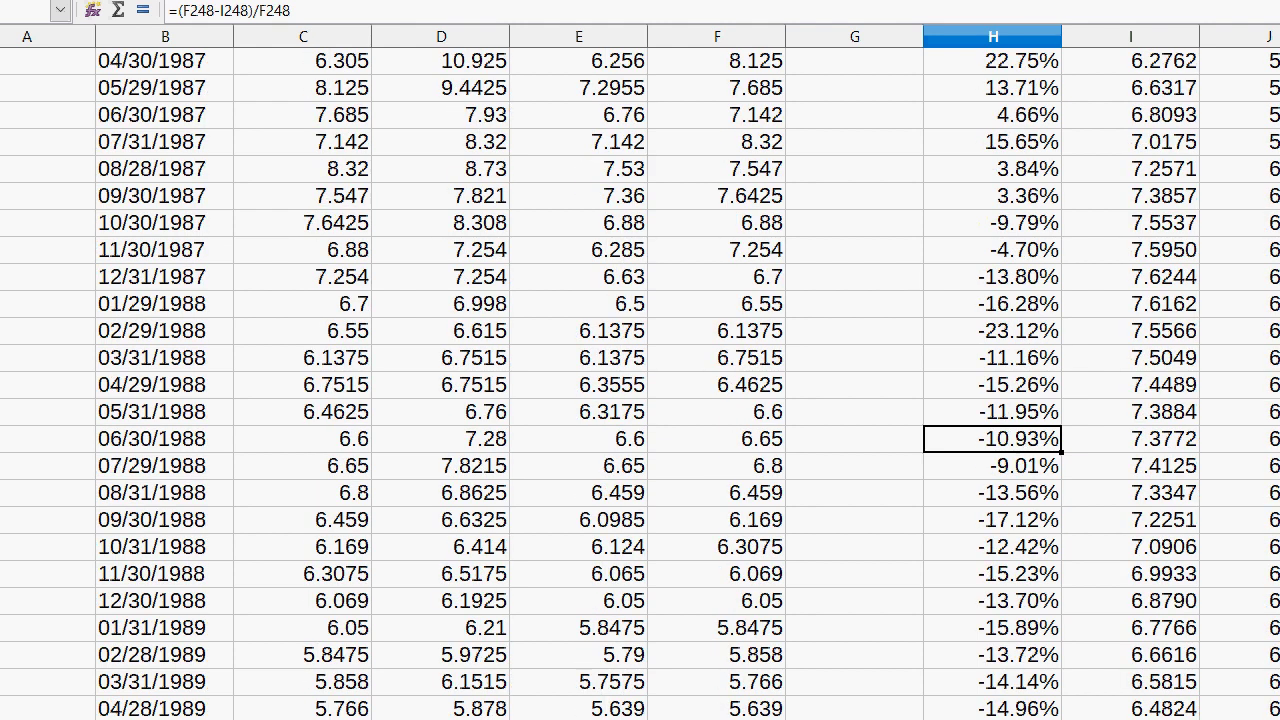
scroll(958, 440, up, 20)
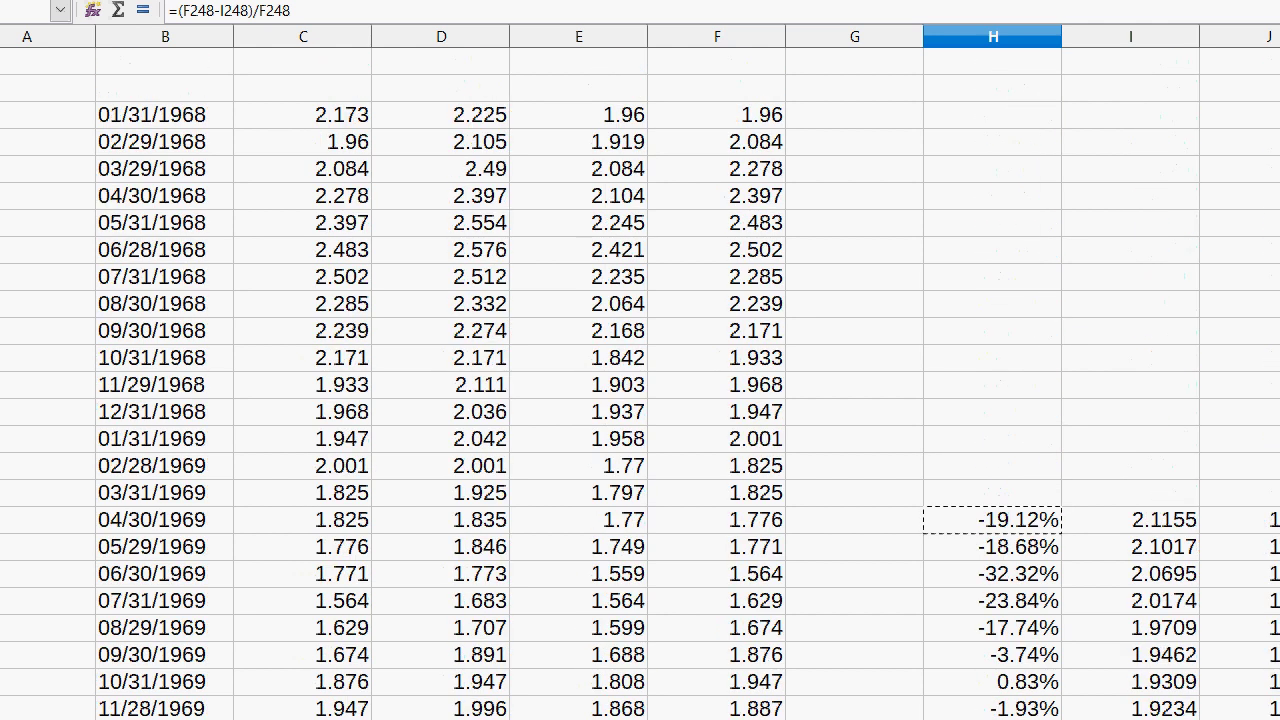
- Examine the column H deviations forward from June 1969 through late 1971 to February 1974
click(956, 580)
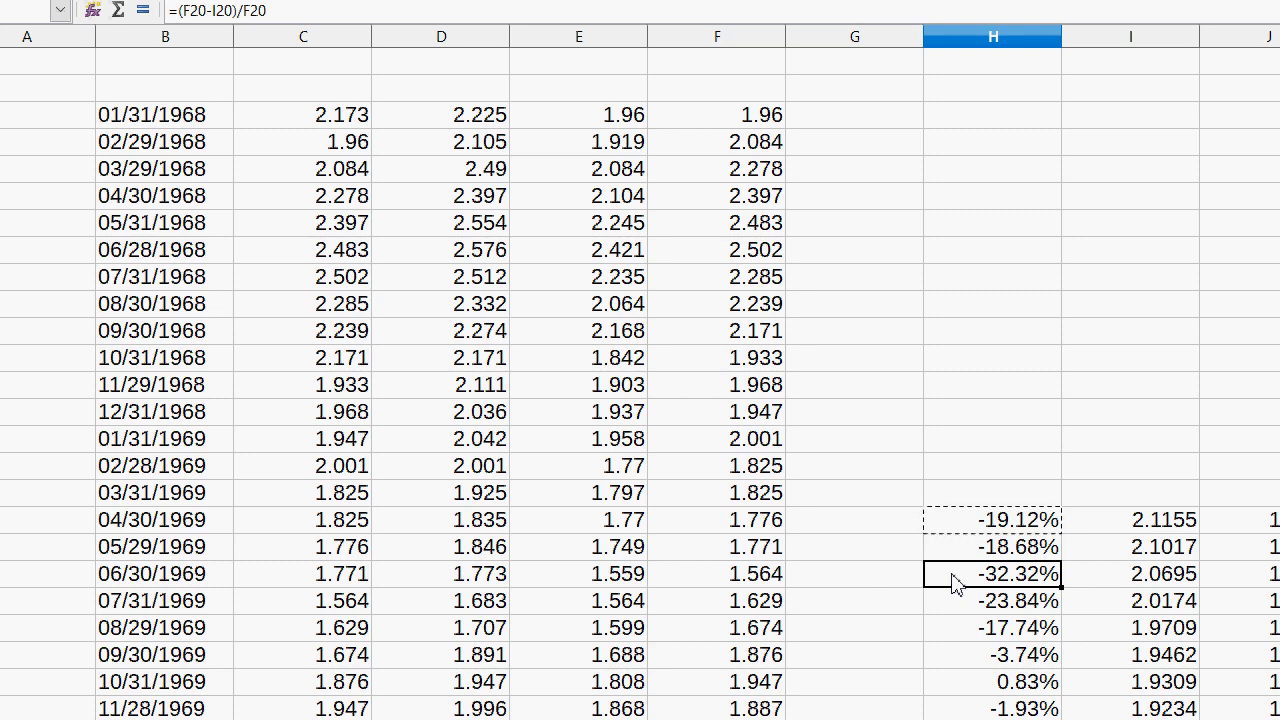
key(Page_Down)
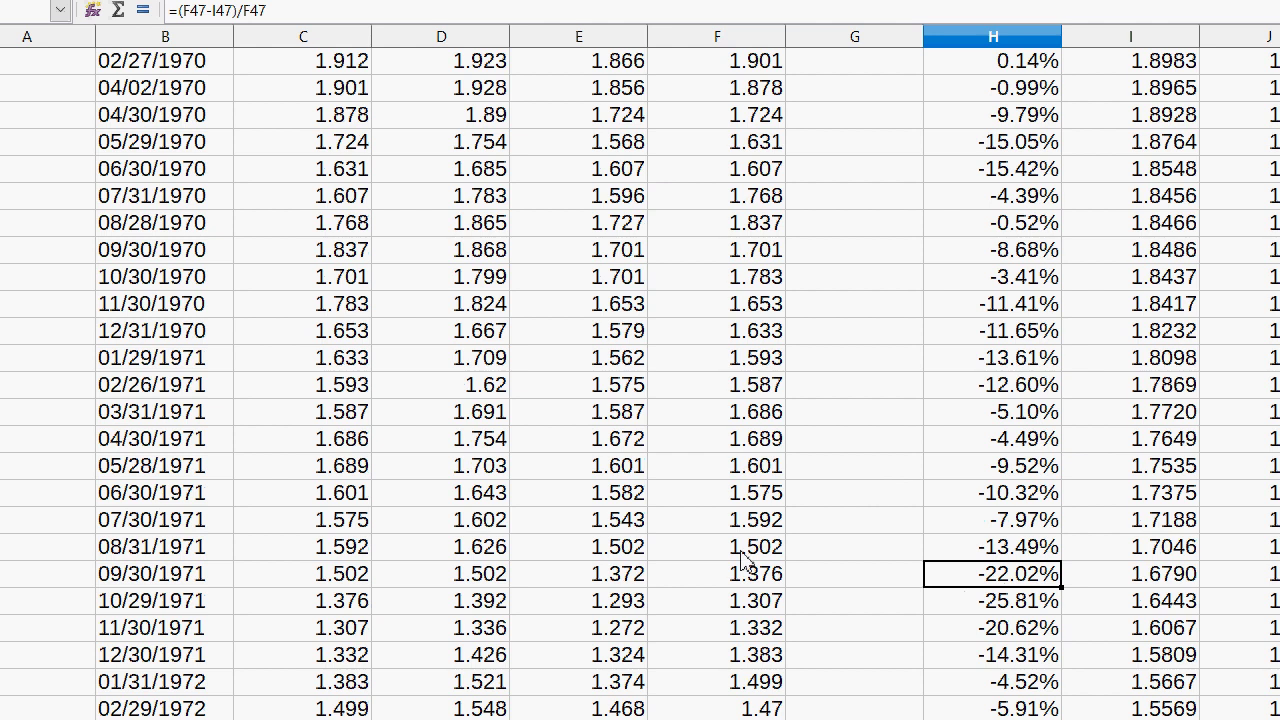
click(995, 630)
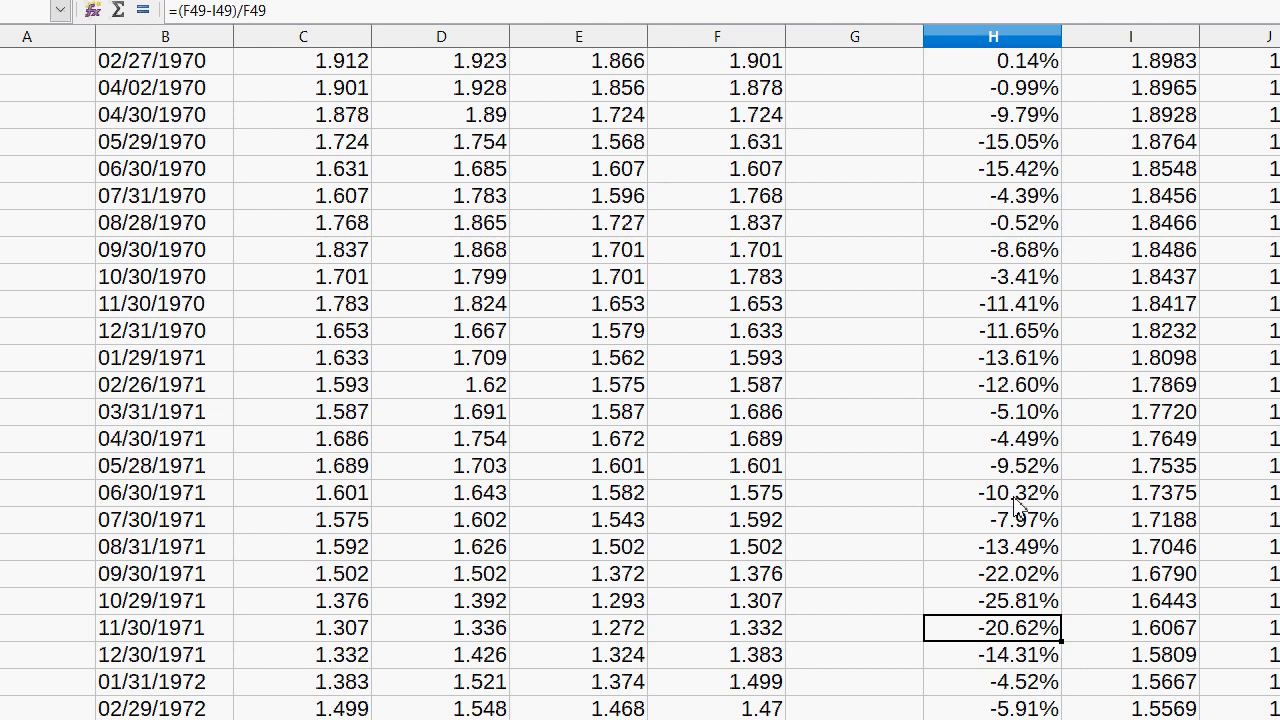
key(Page_Down)
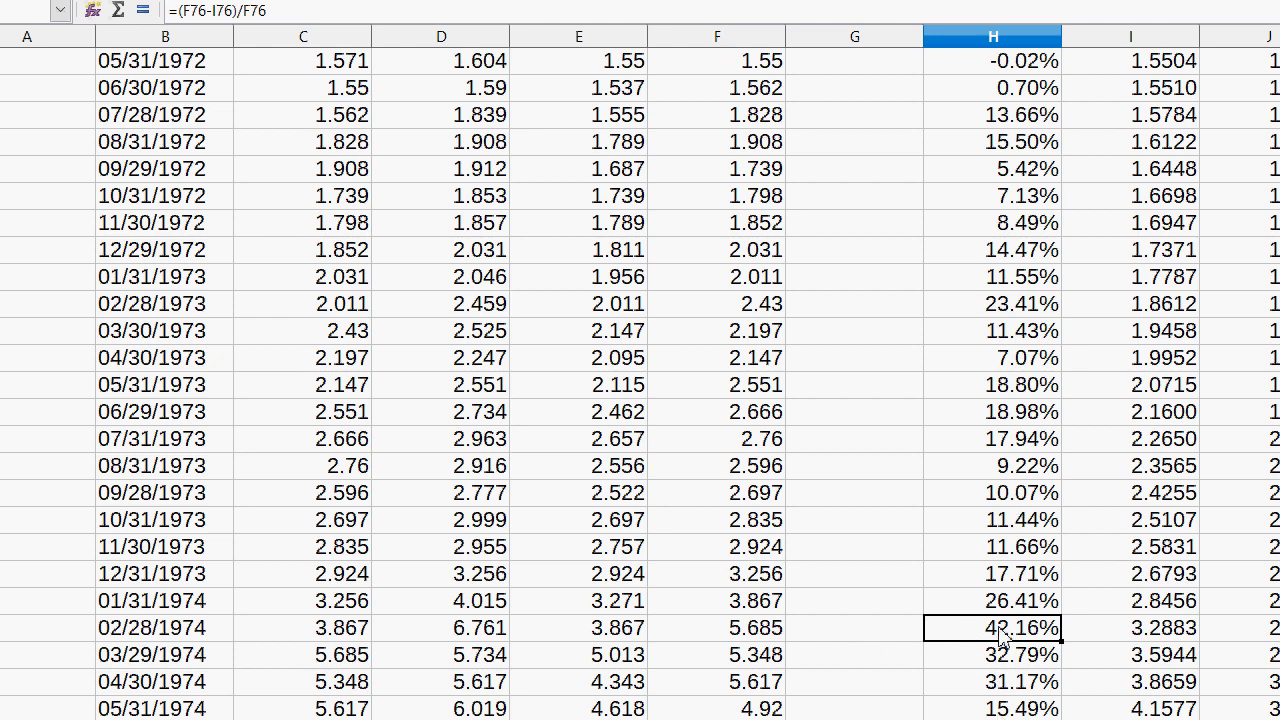
- Compare the February 1974 close, high and percentage deviation with the weighted average in column I
click(766, 636)
click(477, 627)
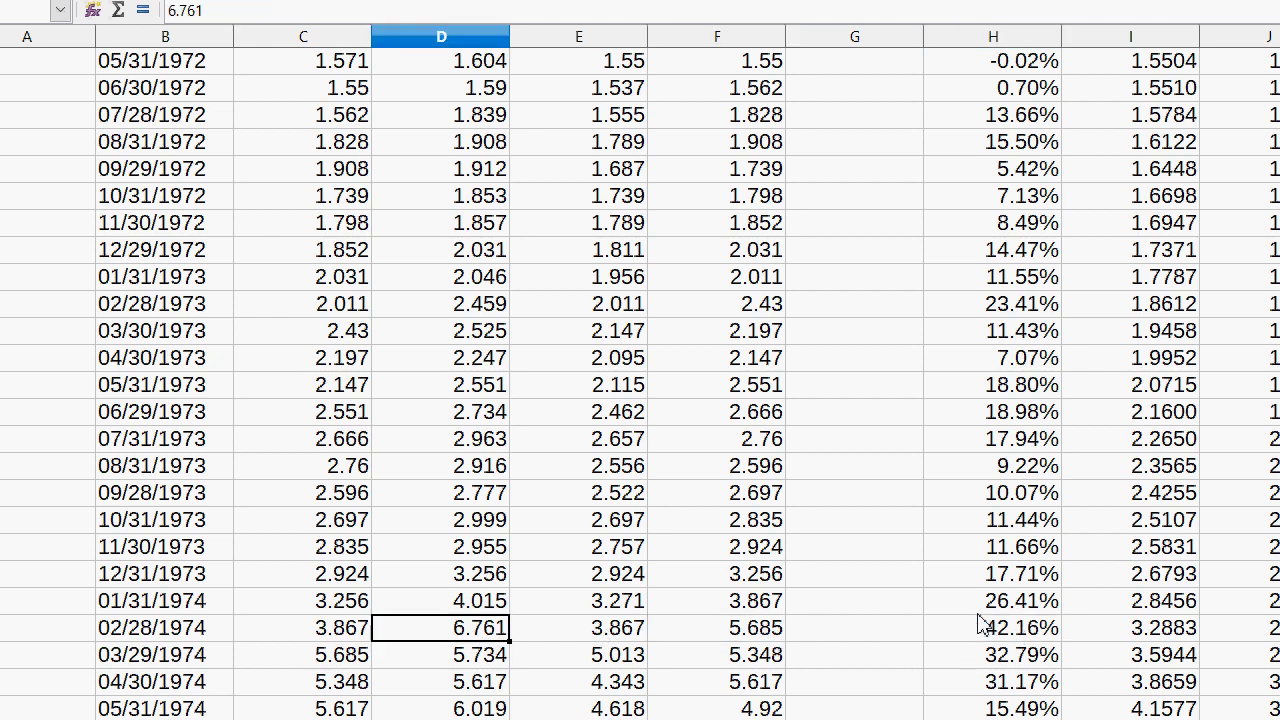
click(1010, 636)
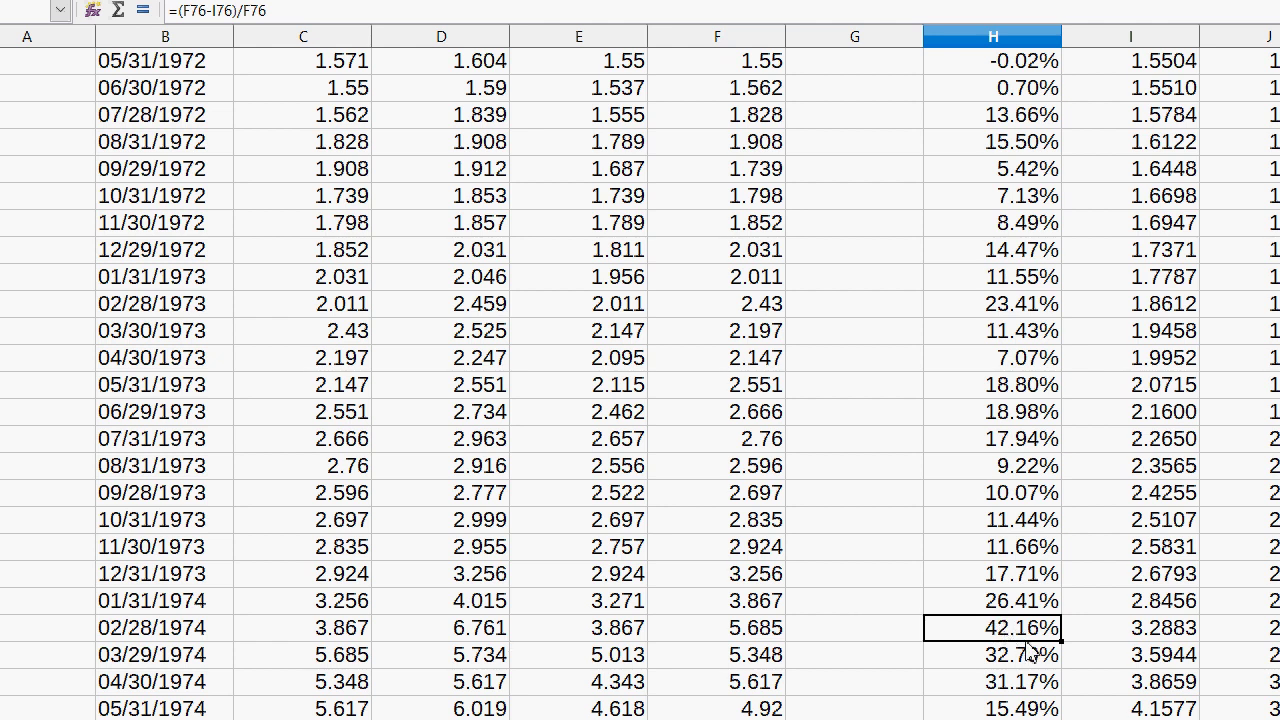
click(1108, 628)
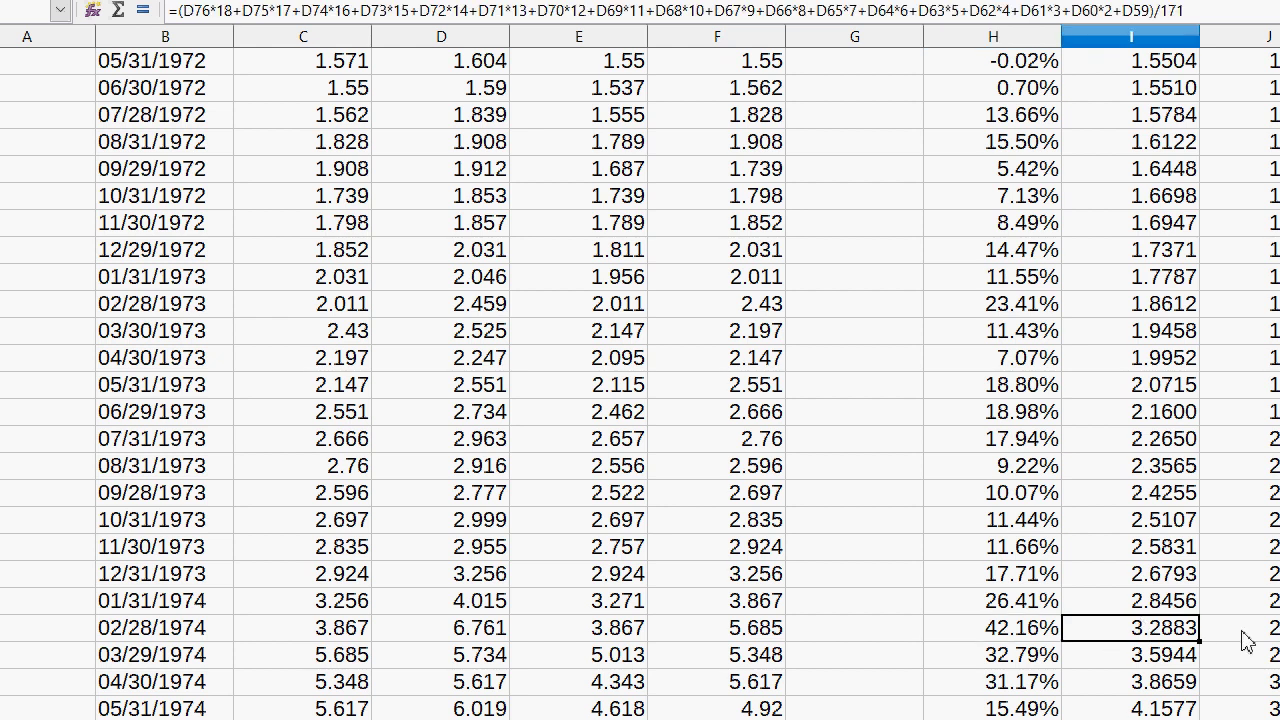
- Examine the column H percentages from August 1974 to early 1979, checking individual months in 1977 and 1978
key(Page_Down)
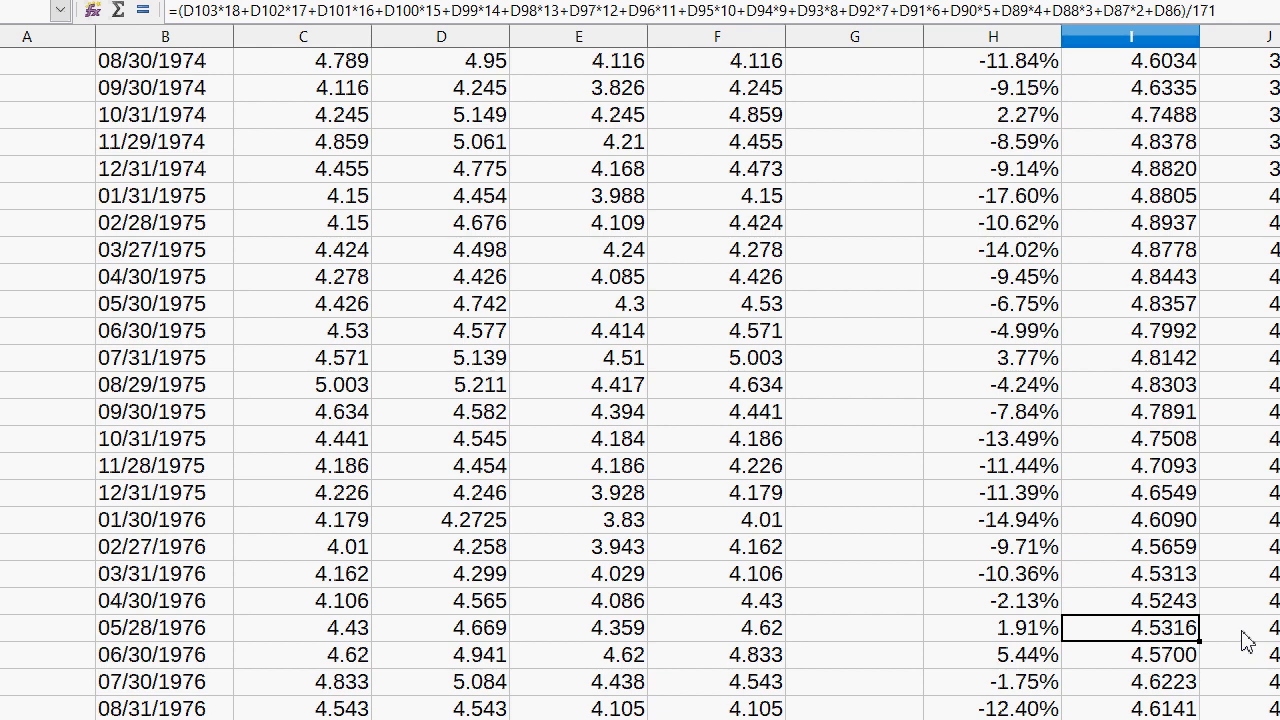
key(Page_Down)
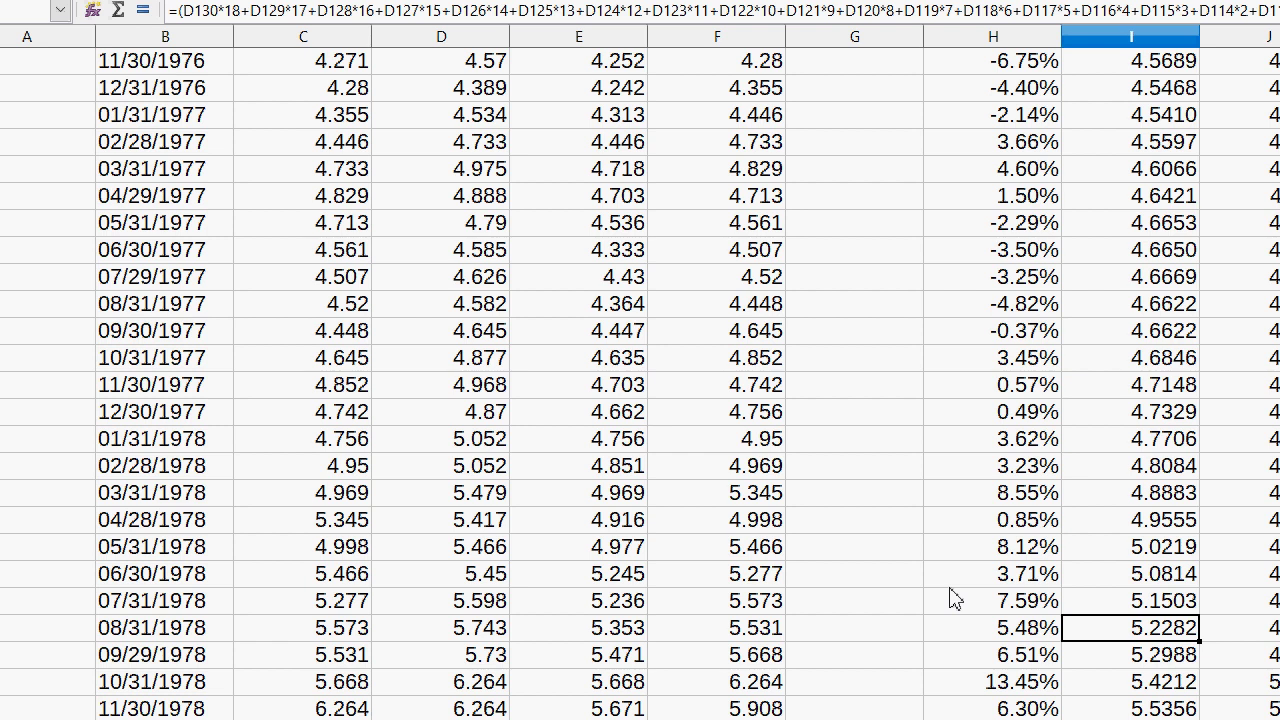
click(1038, 364)
click(1024, 436)
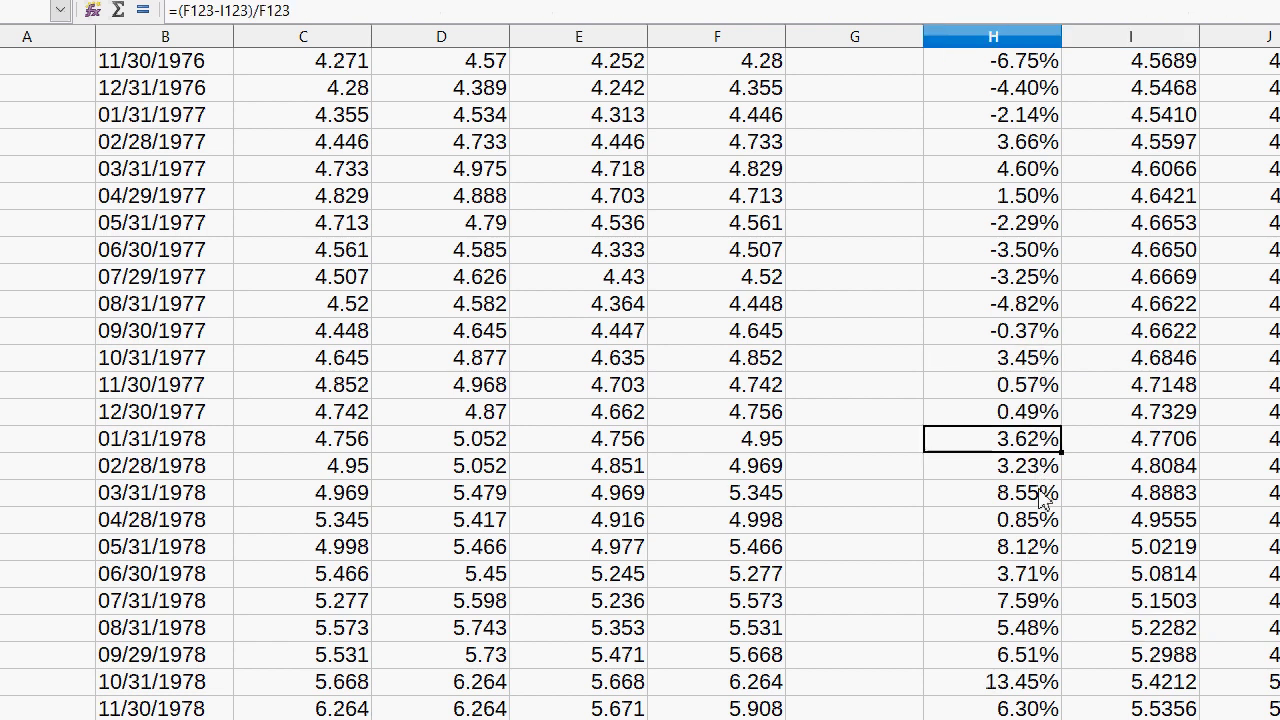
click(1038, 519)
click(1034, 573)
click(1028, 627)
click(1022, 681)
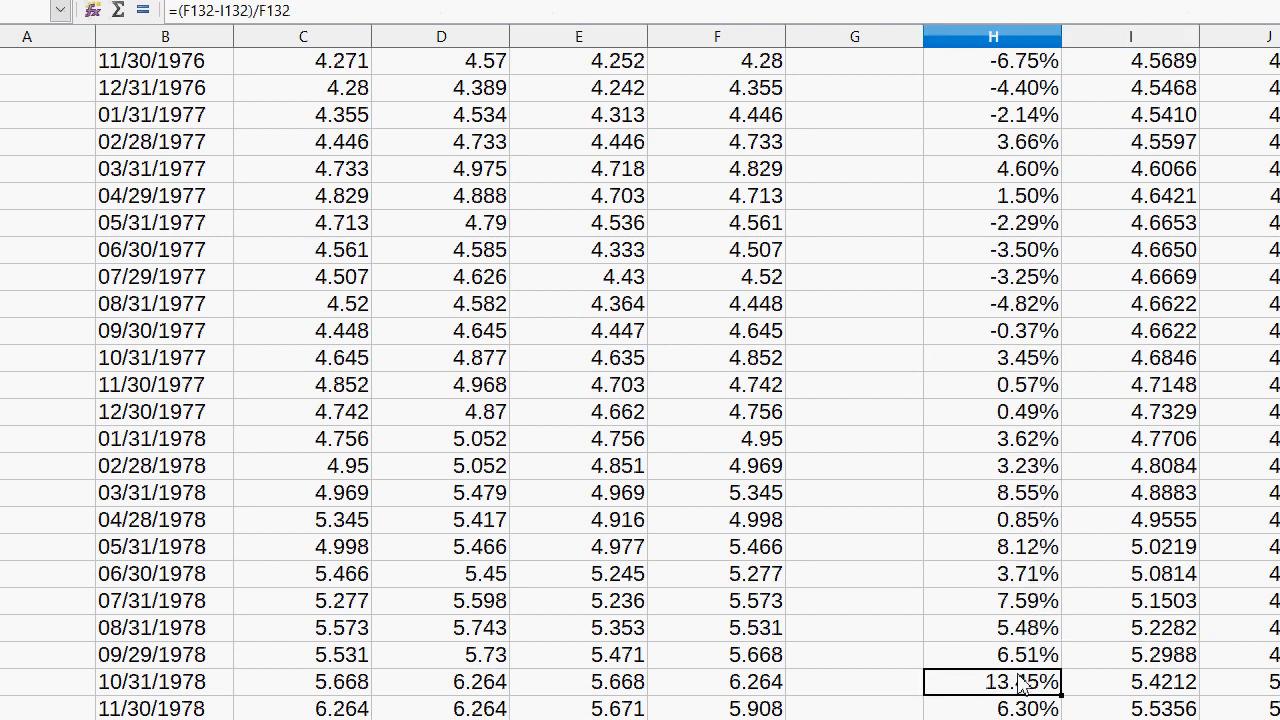
scroll(1018, 672, down, 1)
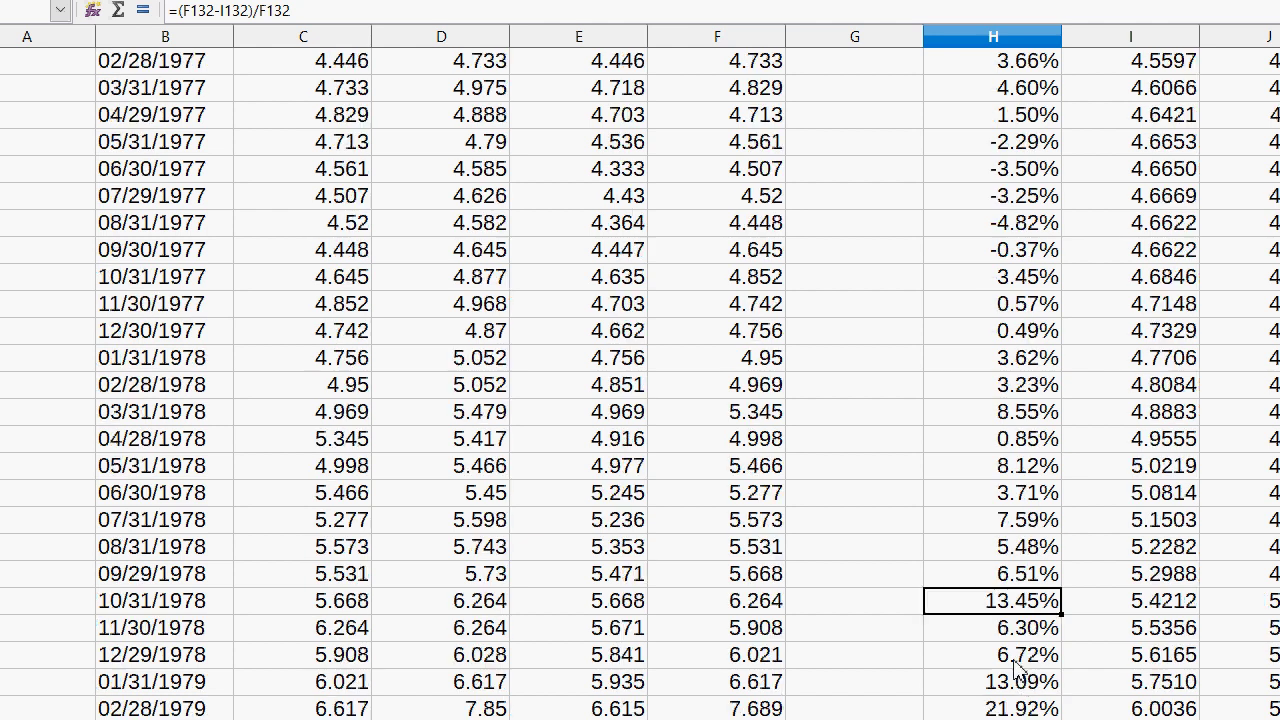
scroll(1018, 672, down, 1)
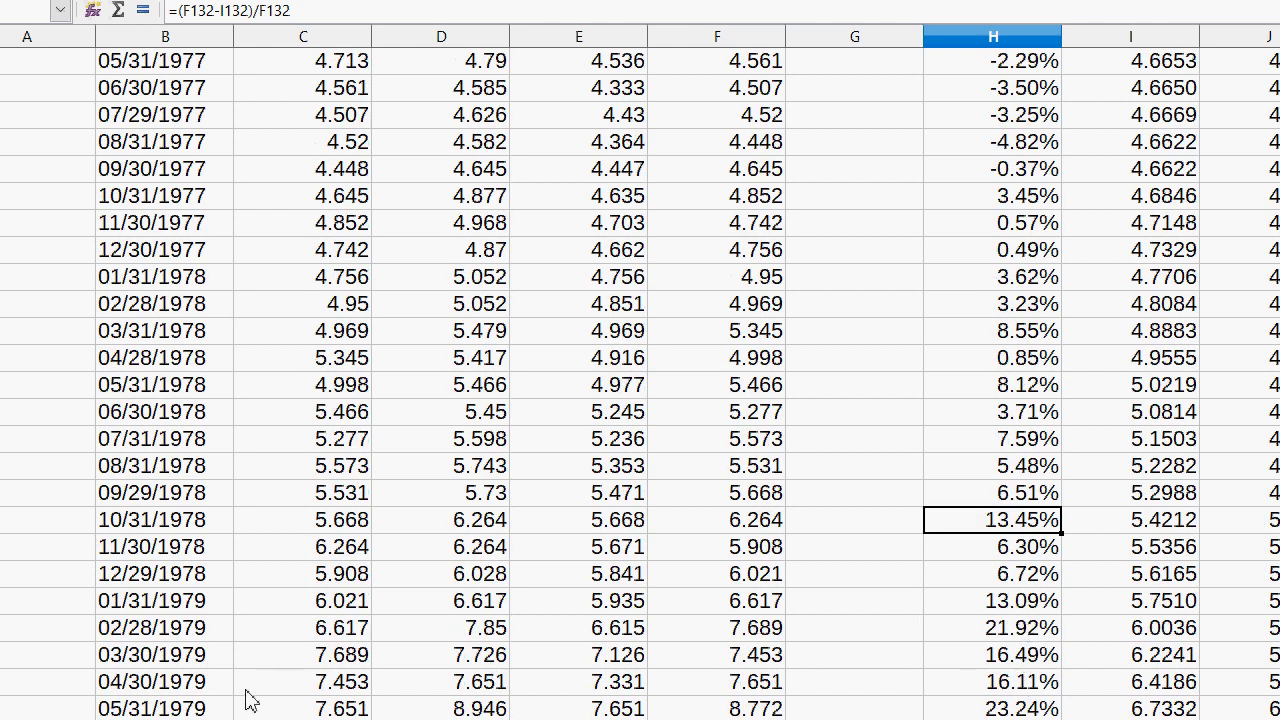
- Highlight the April and August 1979 rows and examine the column H deviations up to January 1980
drag(186, 684, 1008, 705)
scroll(1008, 705, down, 1)
scroll(1018, 692, down, 2)
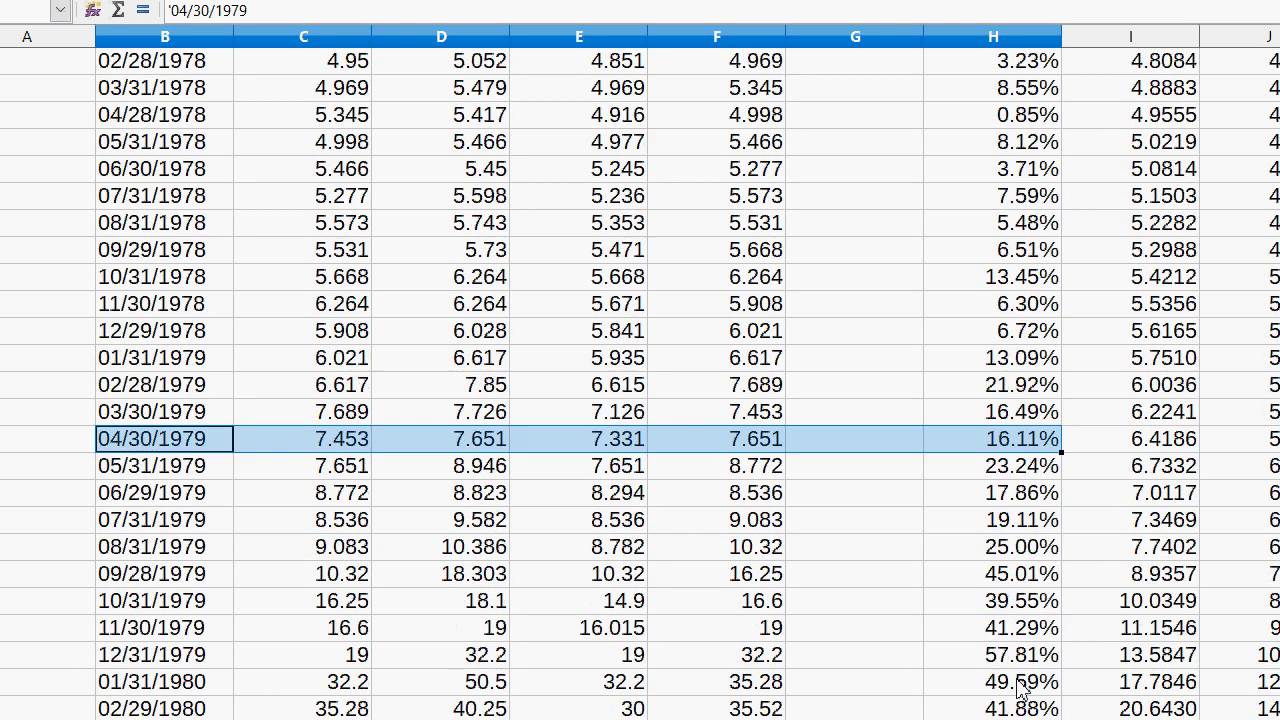
click(1030, 632)
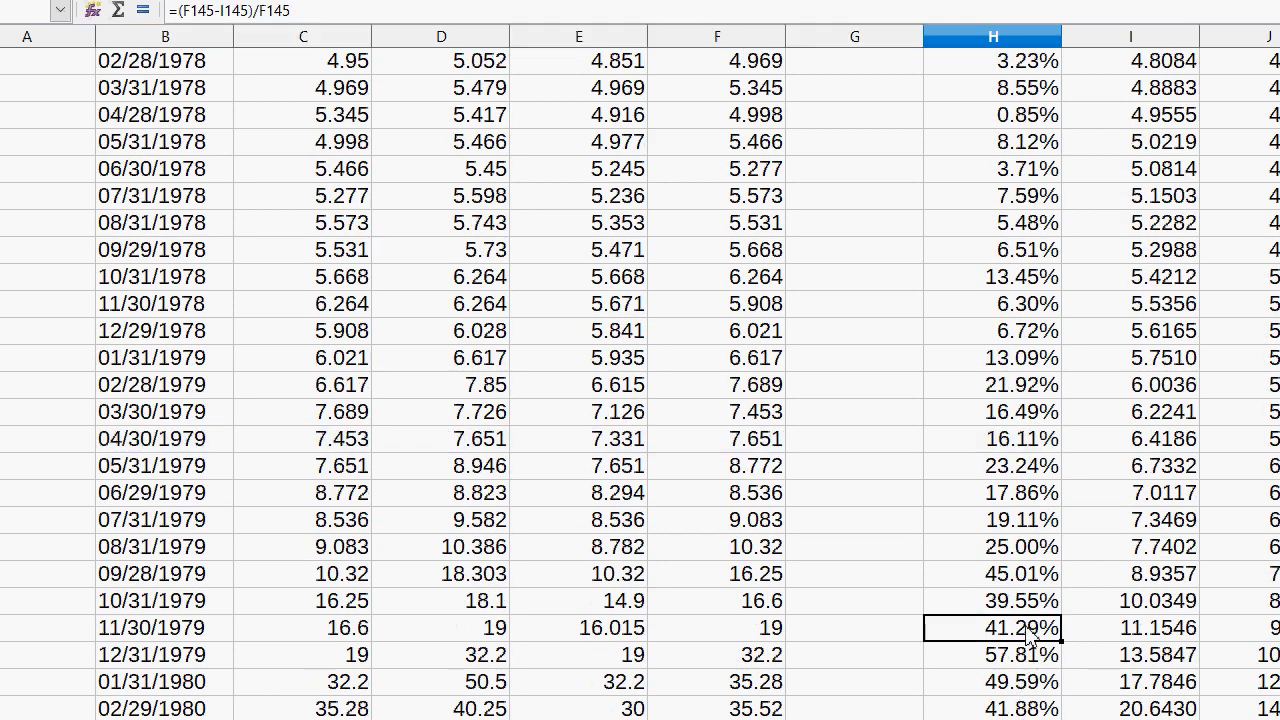
click(1019, 656)
click(1022, 683)
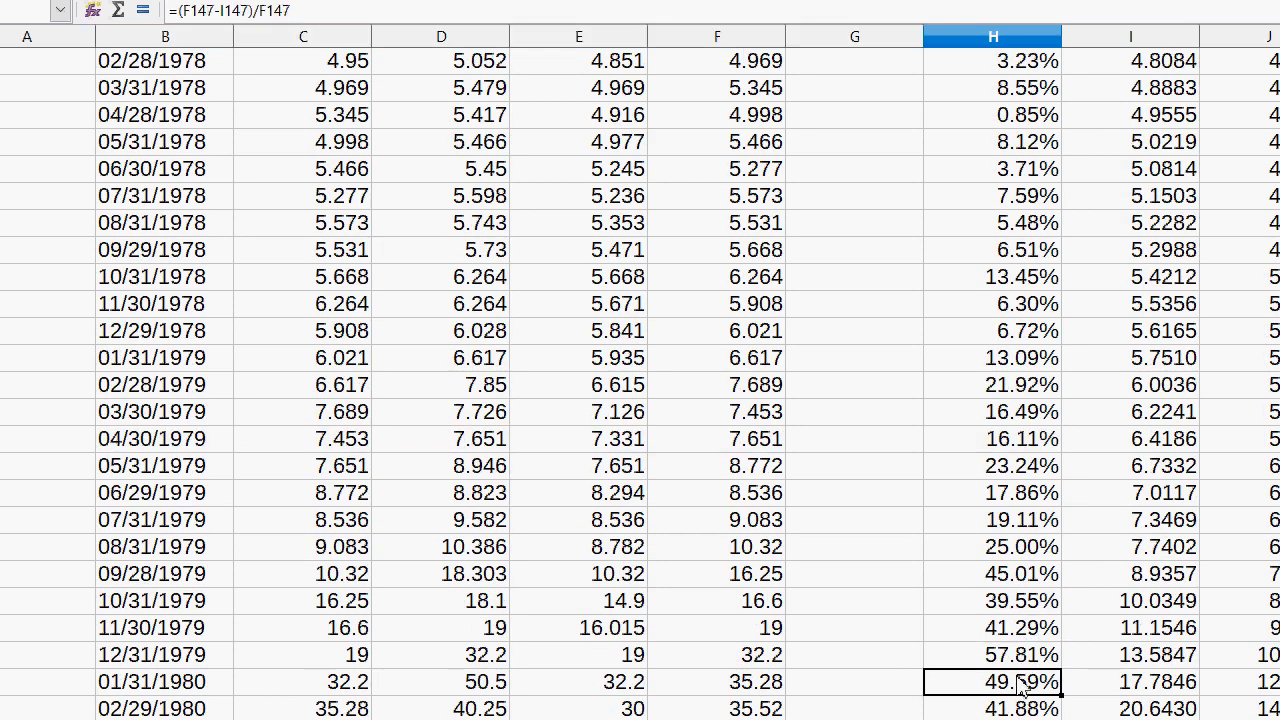
drag(1015, 548, 135, 553)
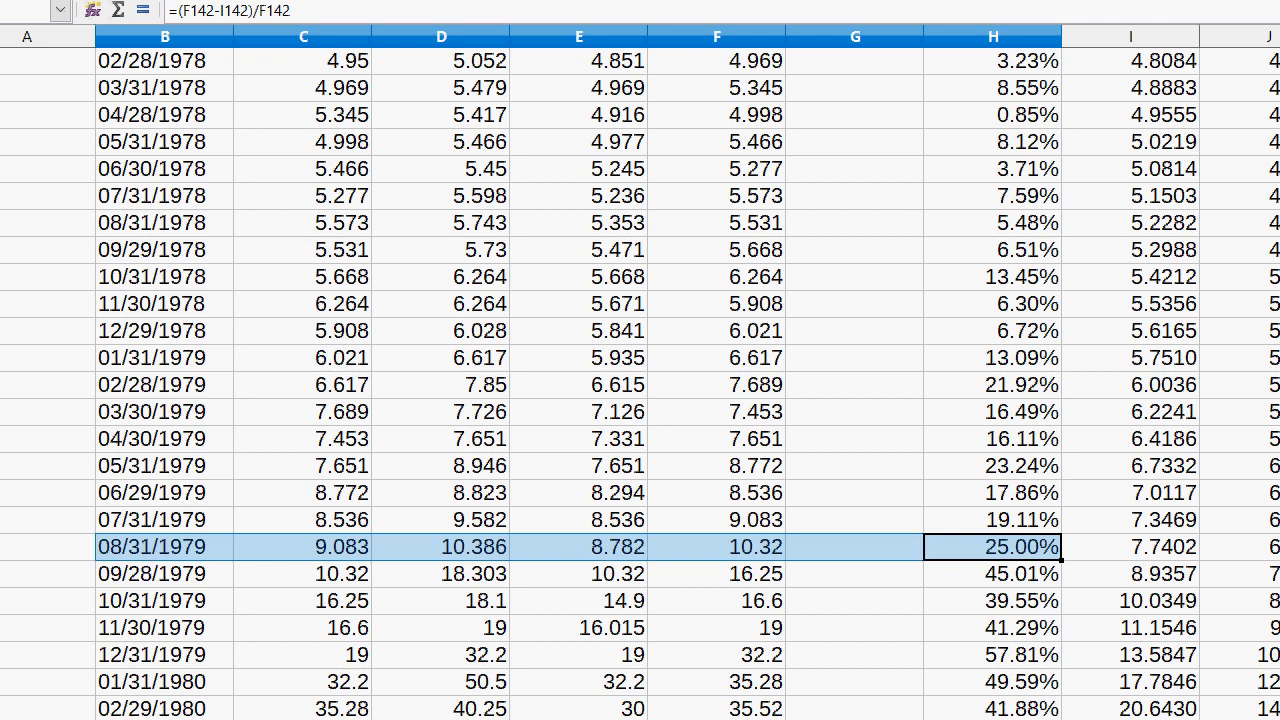
- Change the formula in H18 to =(D18-I18)/F18 so the deviation's numerator uses the monthly high
key(ctrl+Up)
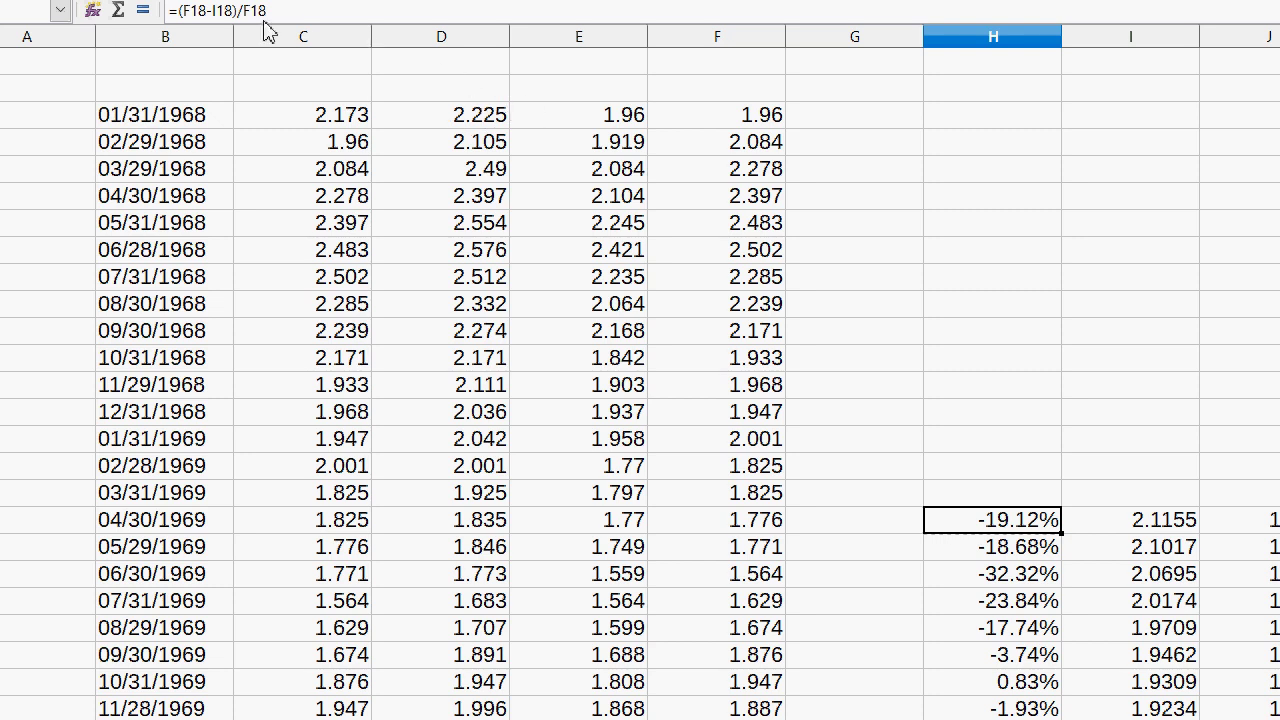
click(193, 12)
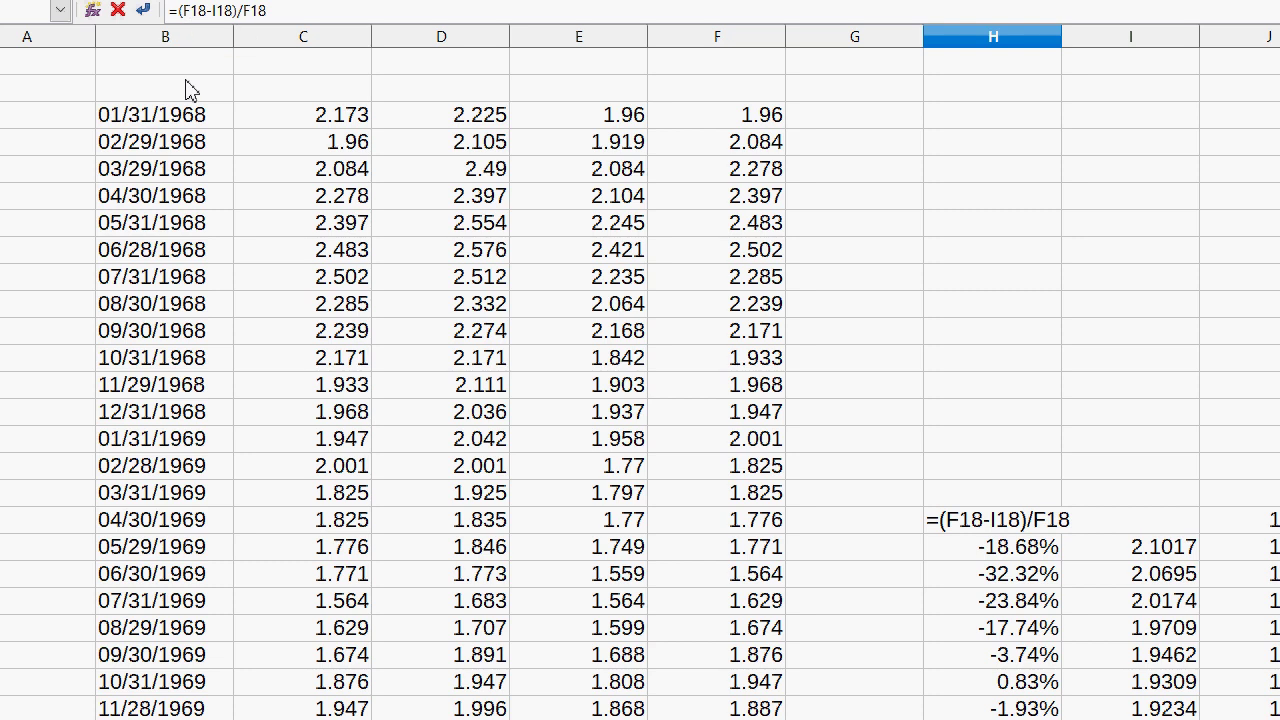
key(BackSpace)
text(d)
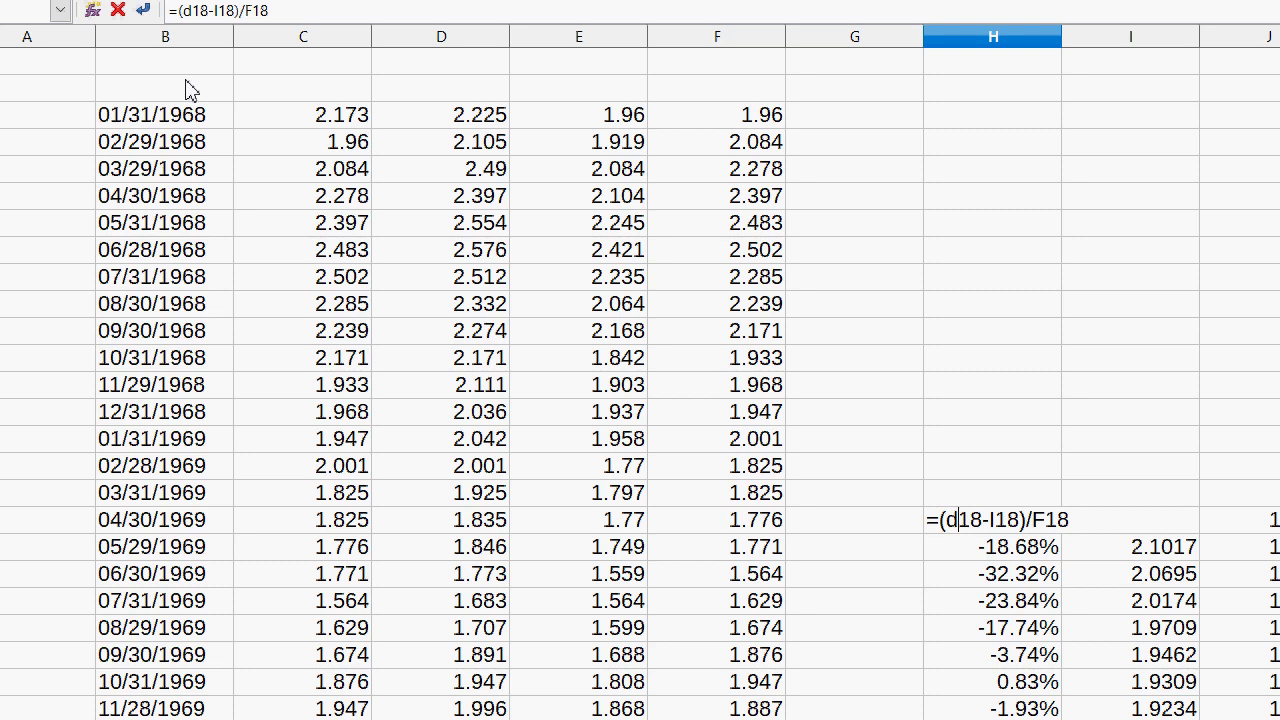
key(Return)
key(Up)
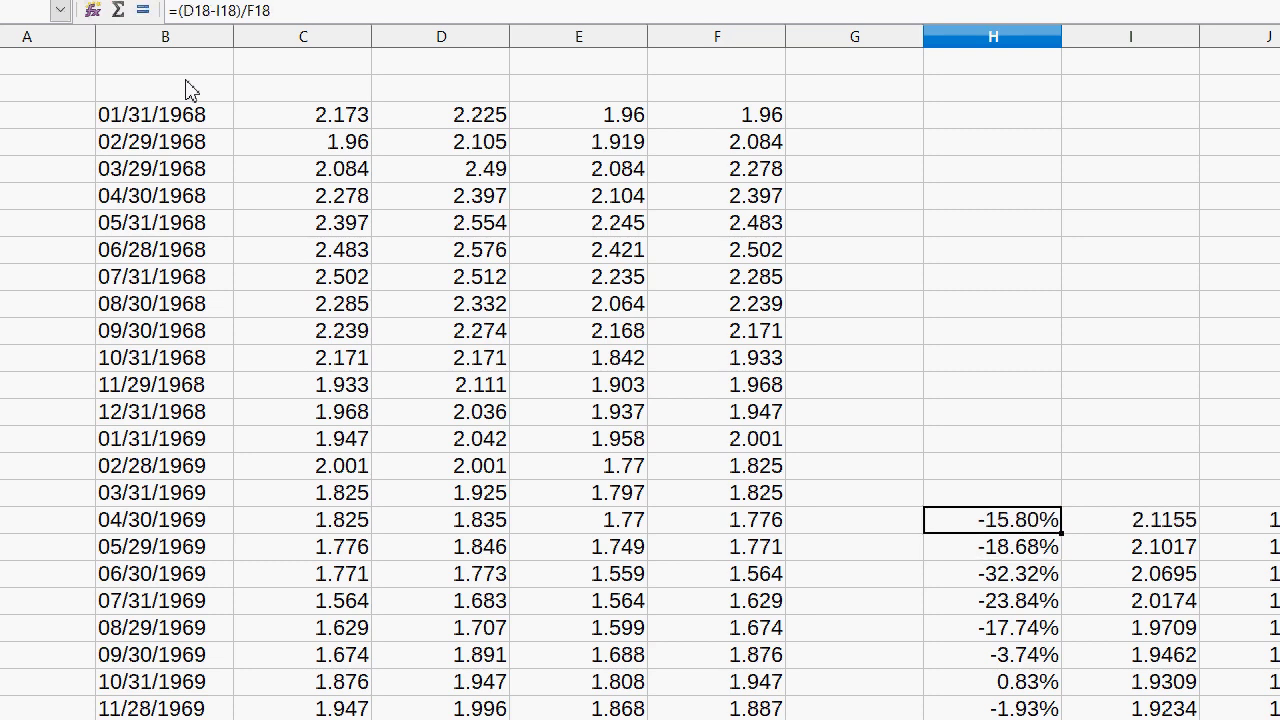
- Check the edited H18 formula against the price columns in the 04/30/1969 row
key(Left)
key(Left)
key(Left)
key(Left)
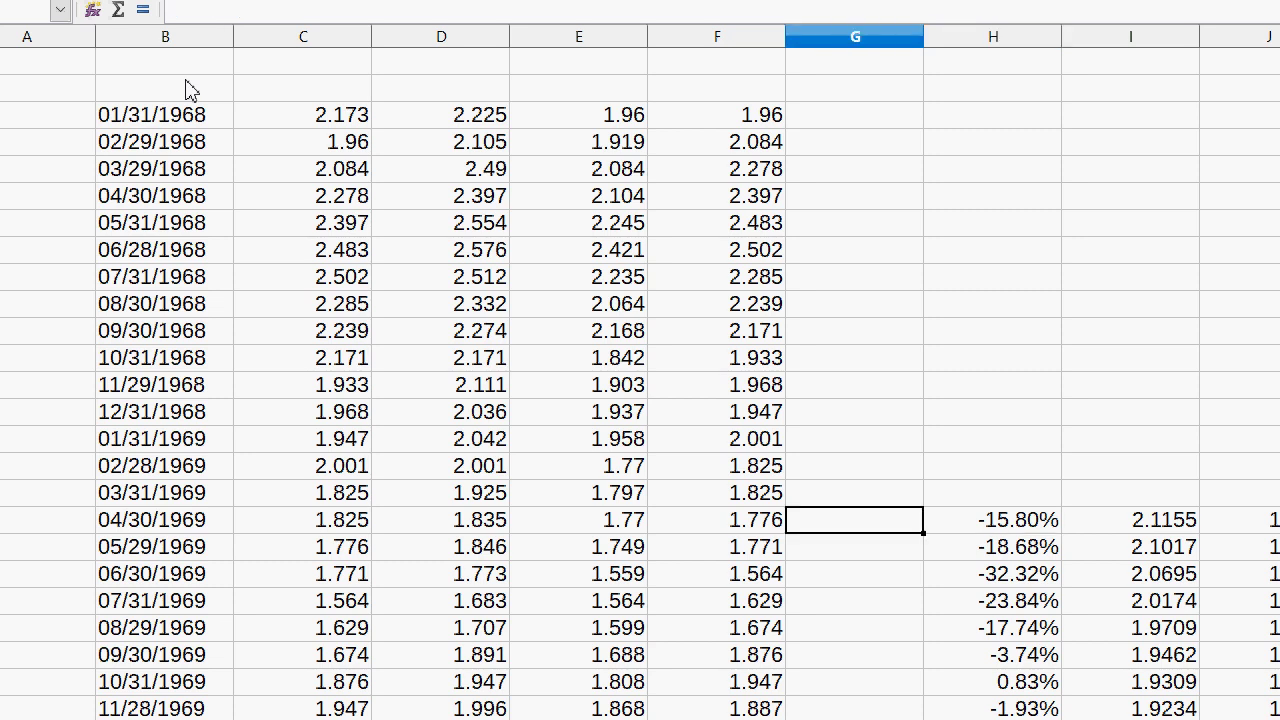
key(Right)
key(Right)
key(Right)
key(Right)
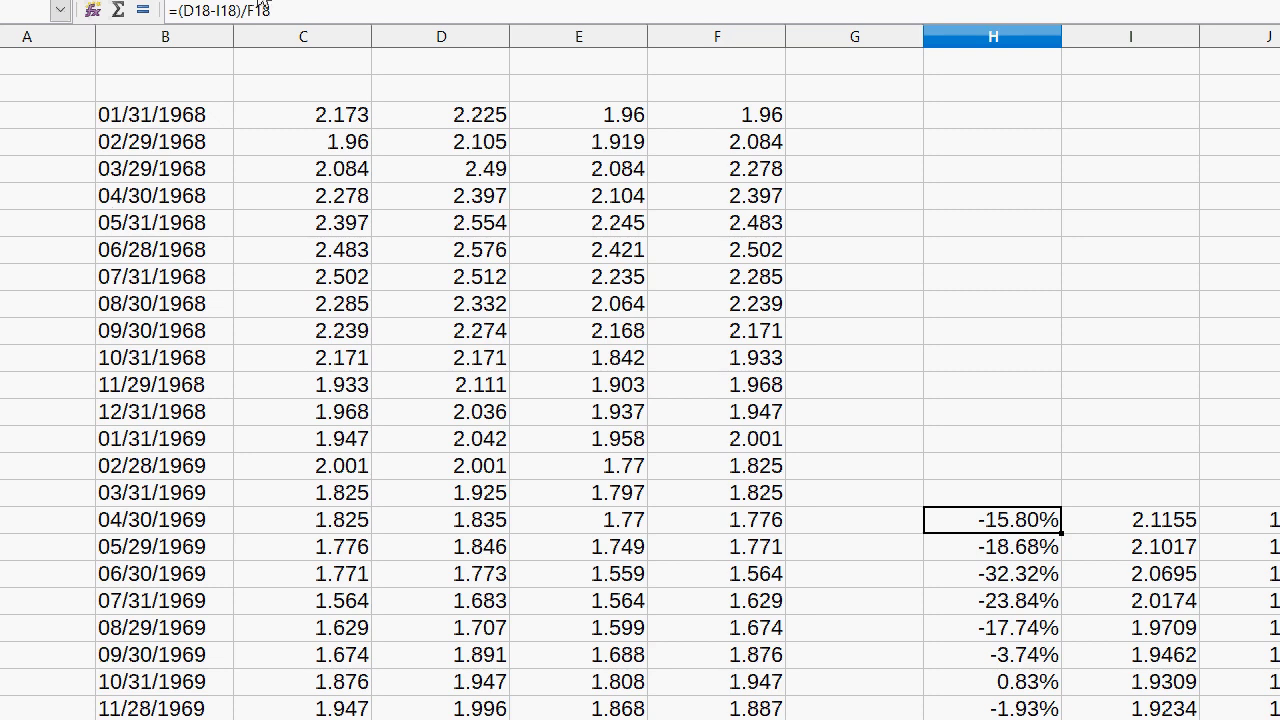
click(270, 10)
triple_click(212, 10)
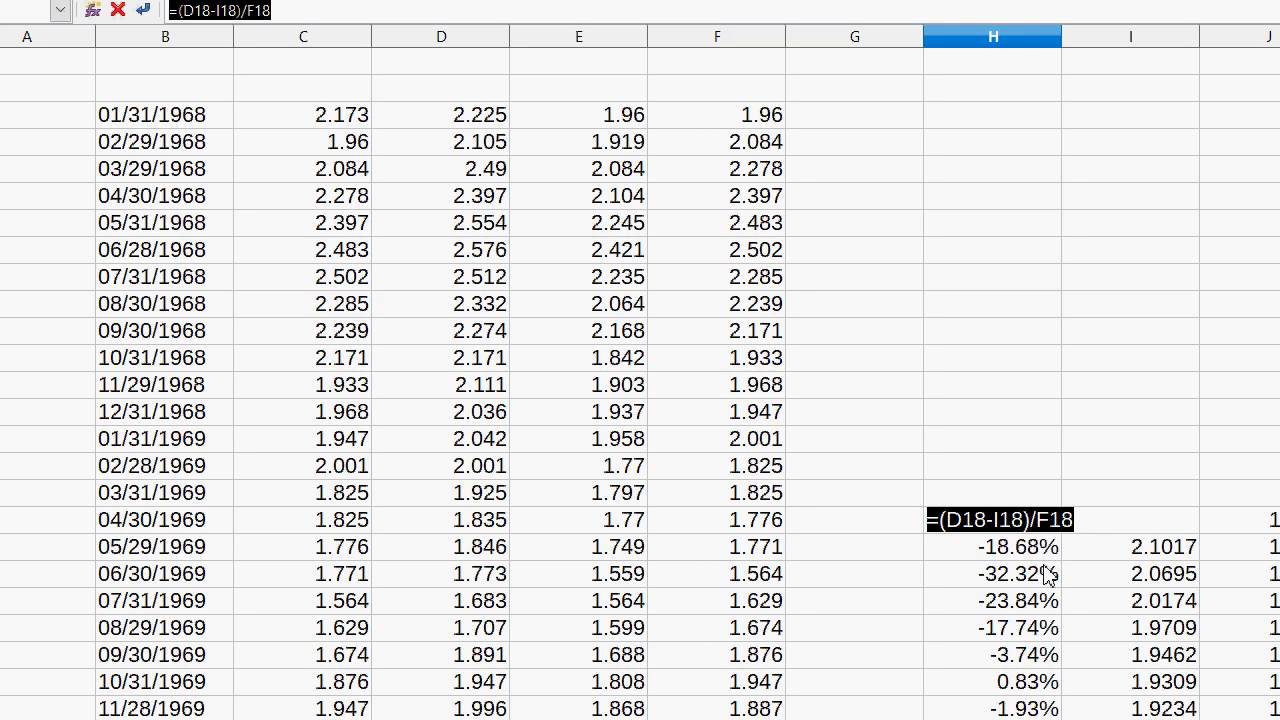
key(Return)
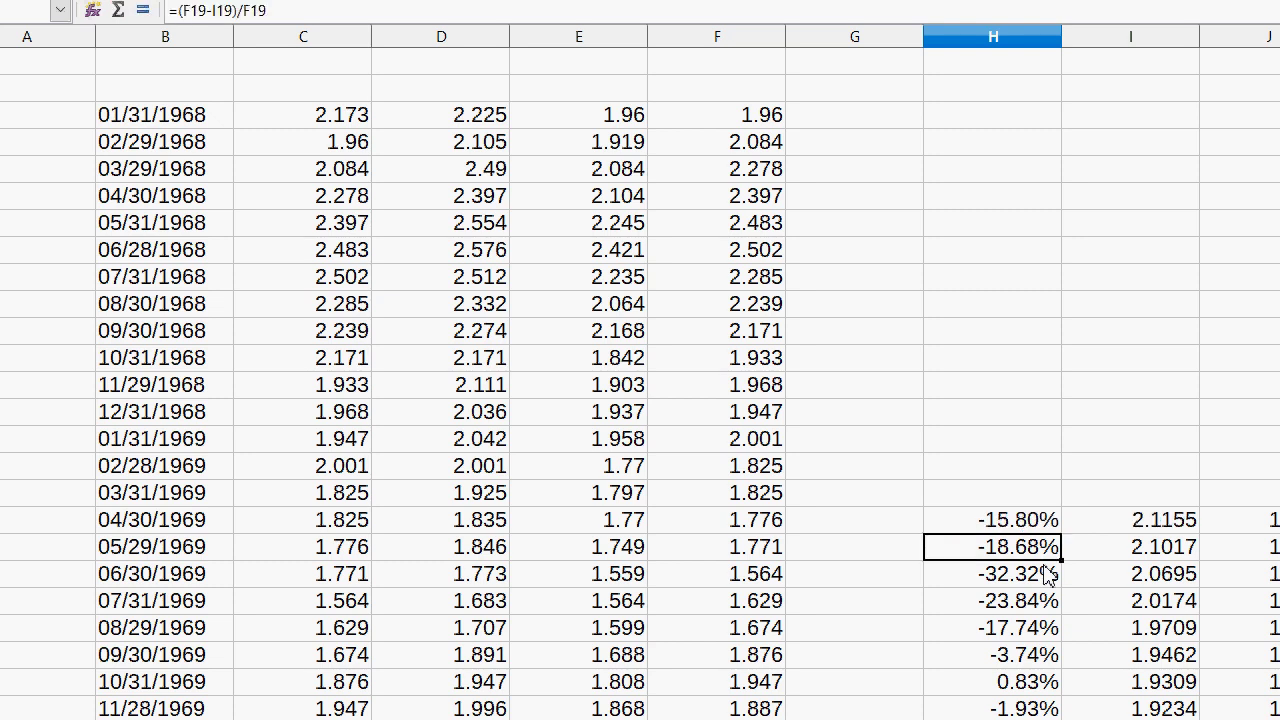
click(1003, 527)
right_click(1003, 527)
click(1052, 557)
drag(1022, 572, 1020, 612)
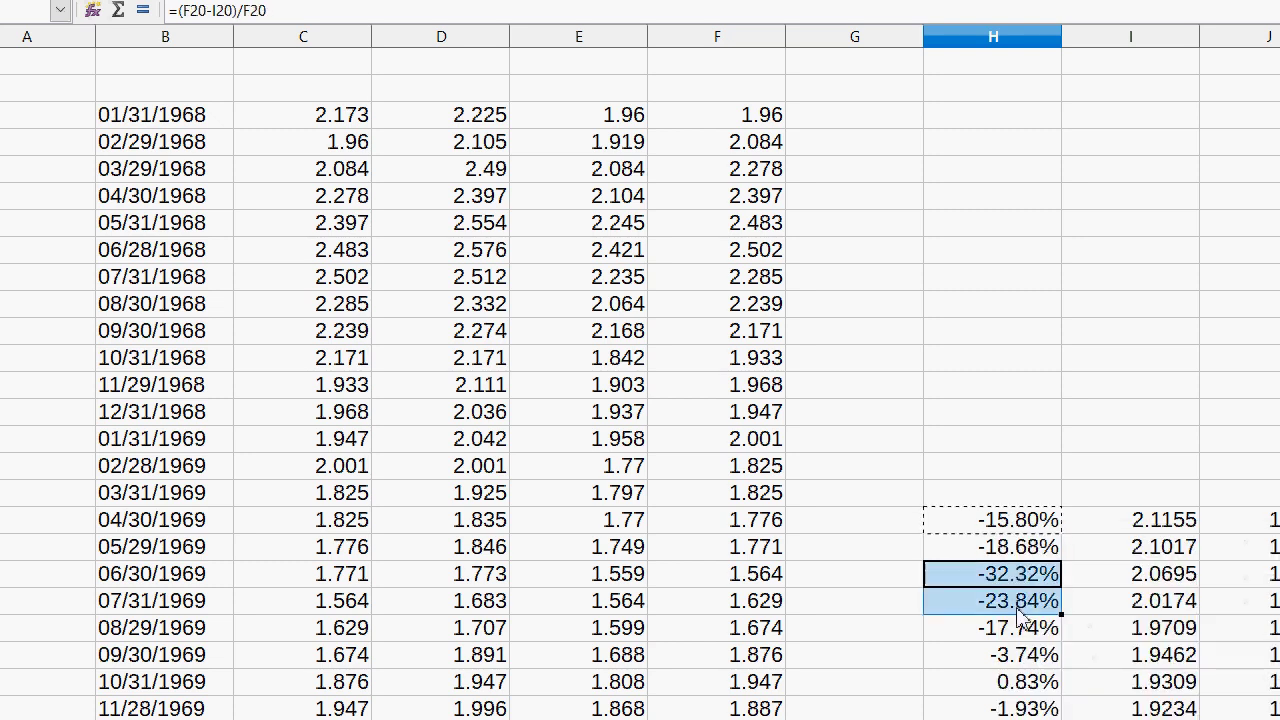
click(1018, 520)
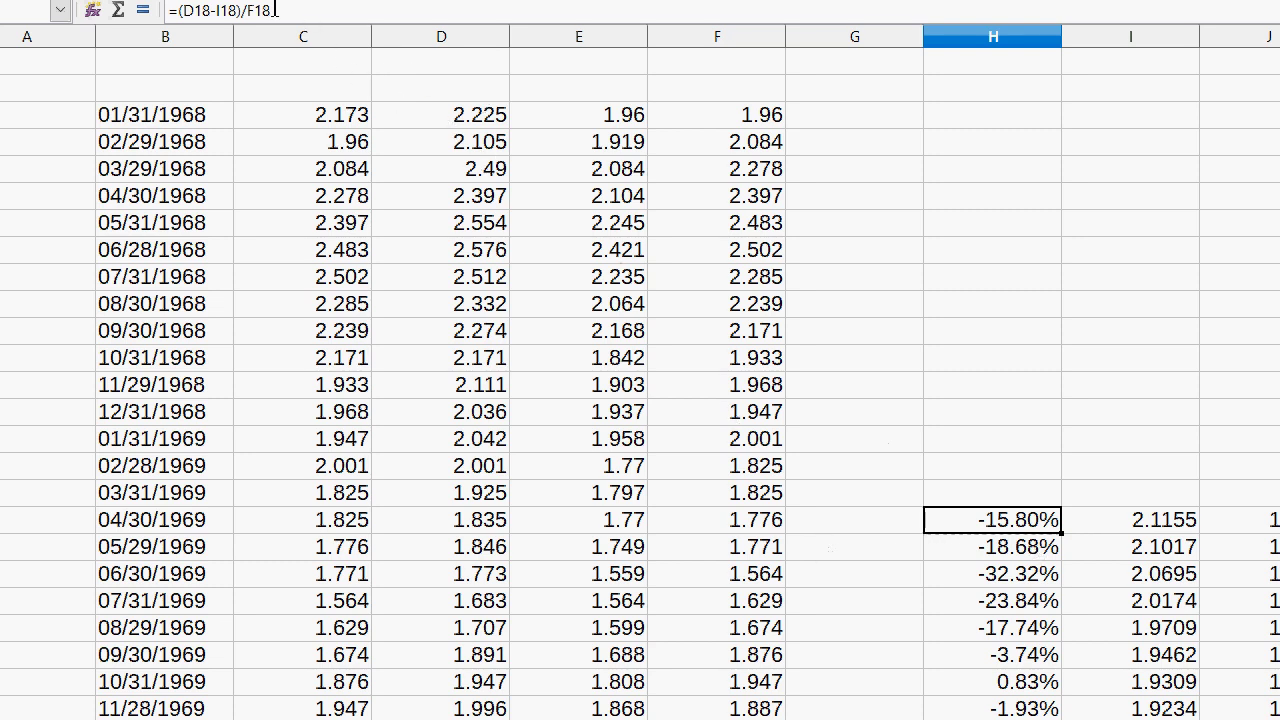
click(314, 8)
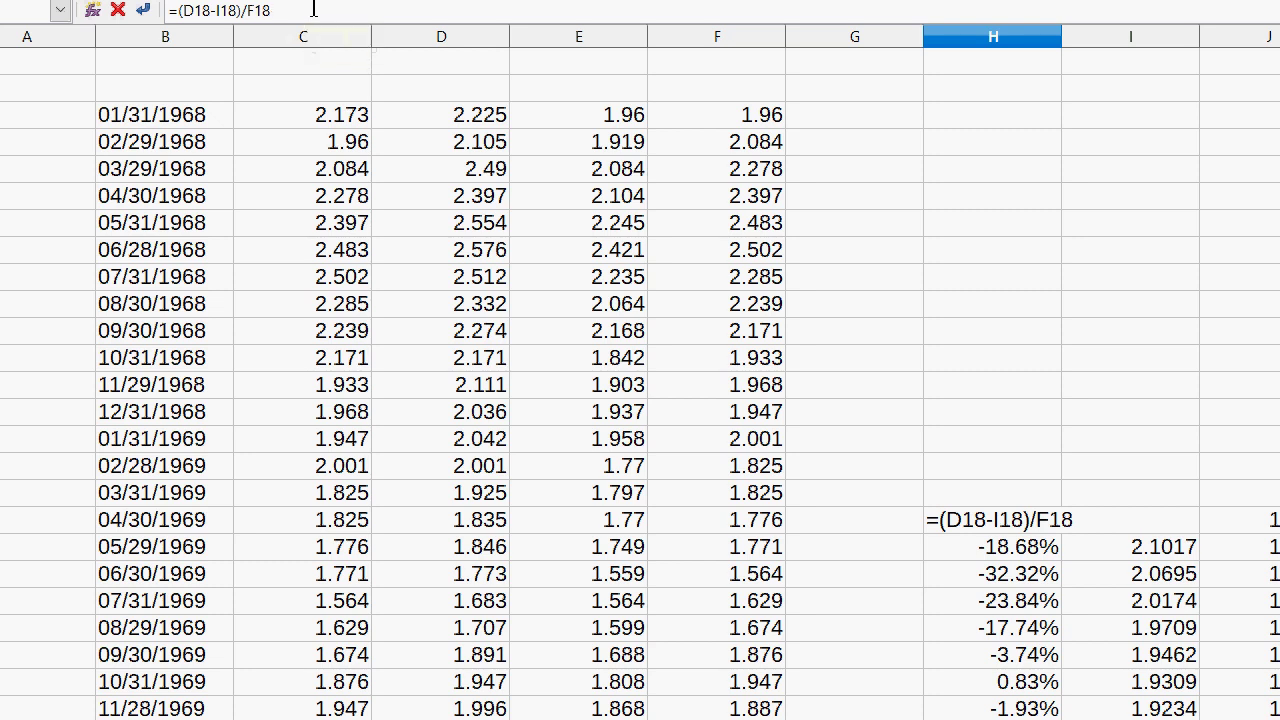
key(Return)
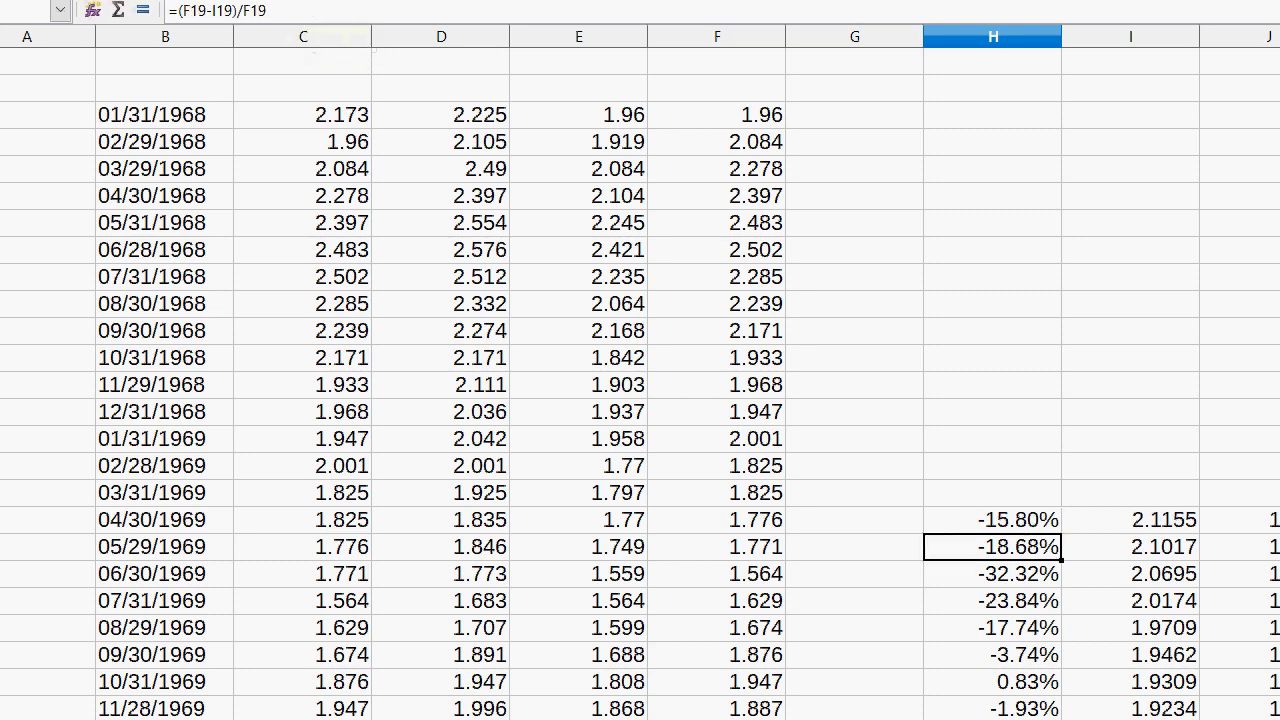
- Copy the H18 formula into H19:H22, covering the 05/29/1969 to 08/29/1969 rows
right_click(997, 516)
click(1011, 558)
drag(1011, 548, 1010, 630)
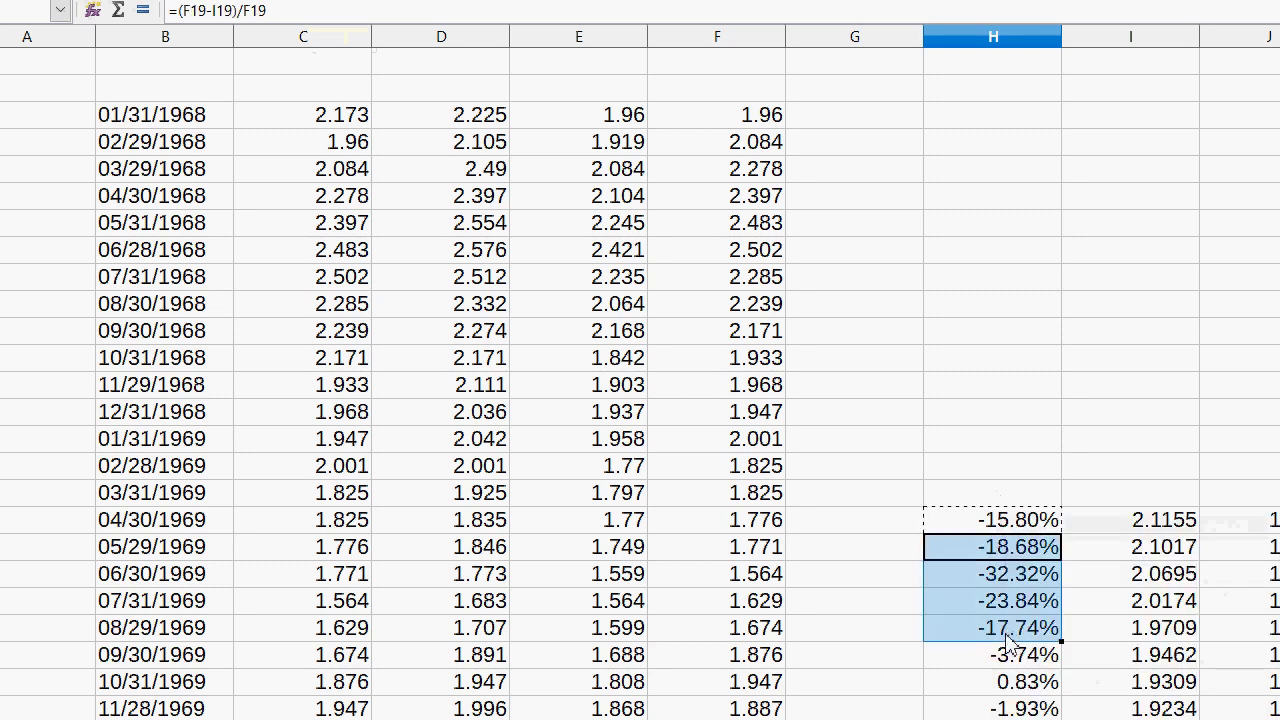
right_click(1010, 630)
click(1060, 396)
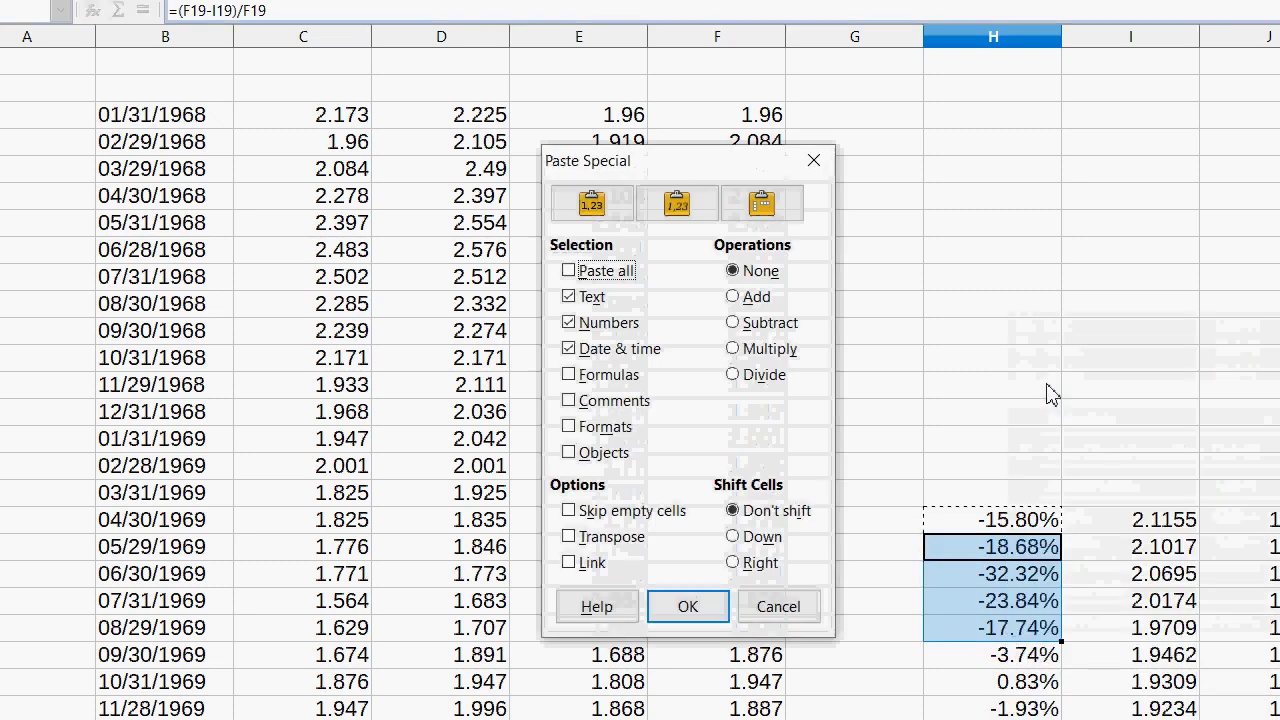
click(778, 607)
right_click(945, 600)
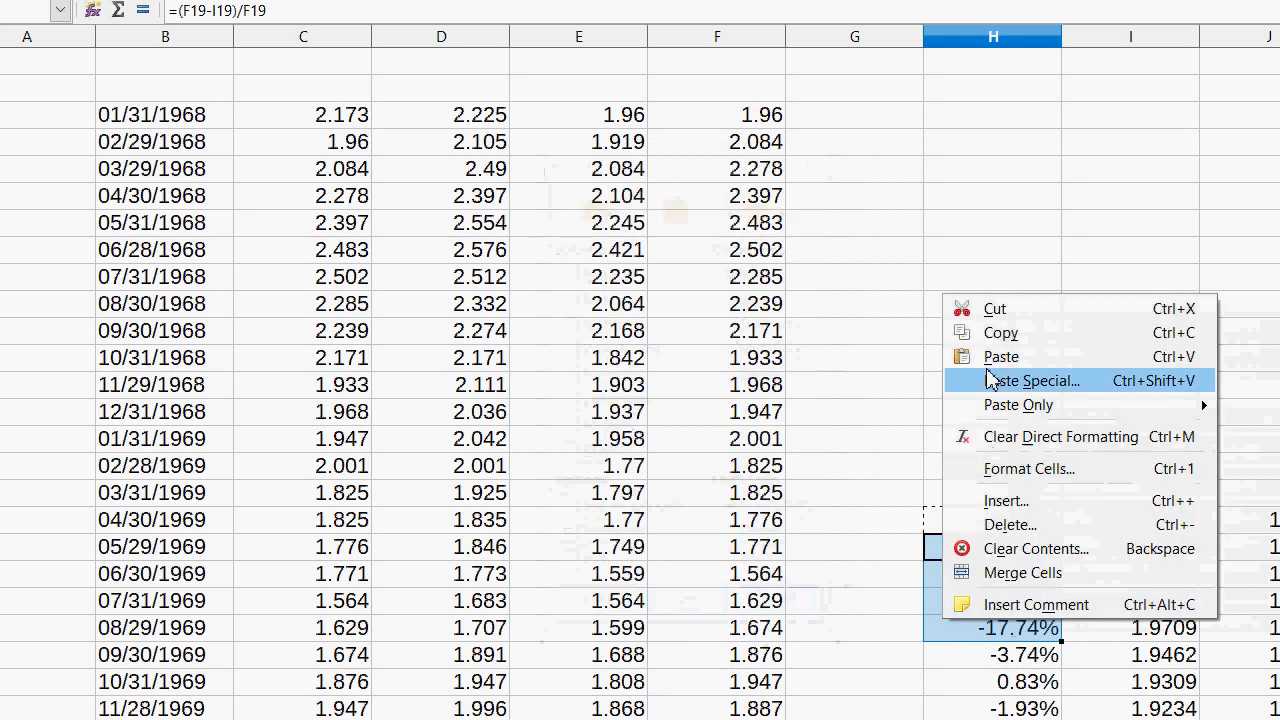
click(990, 355)
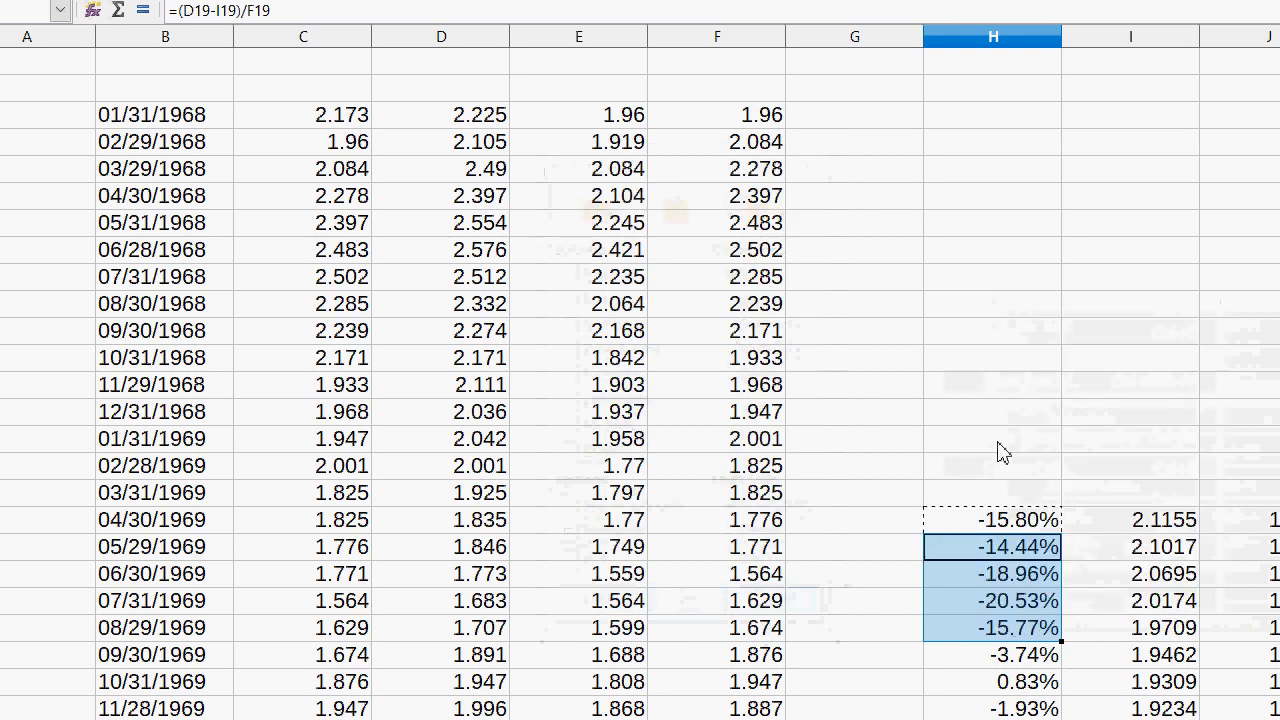
- Paste the copied formula into H23 and then H24:H59, covering September 1969 through September 1972
right_click(1043, 660)
click(1083, 420)
scroll(1030, 500, down, 2)
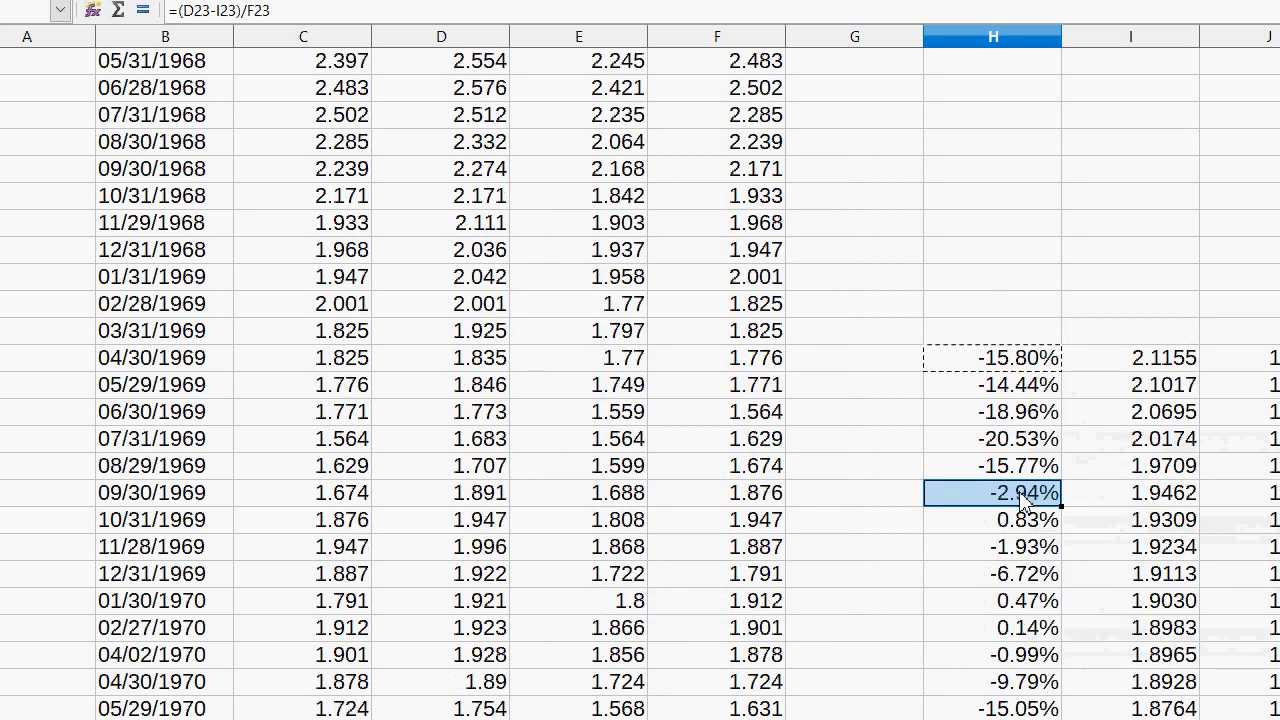
drag(1025, 520, 988, 675)
right_click(988, 668)
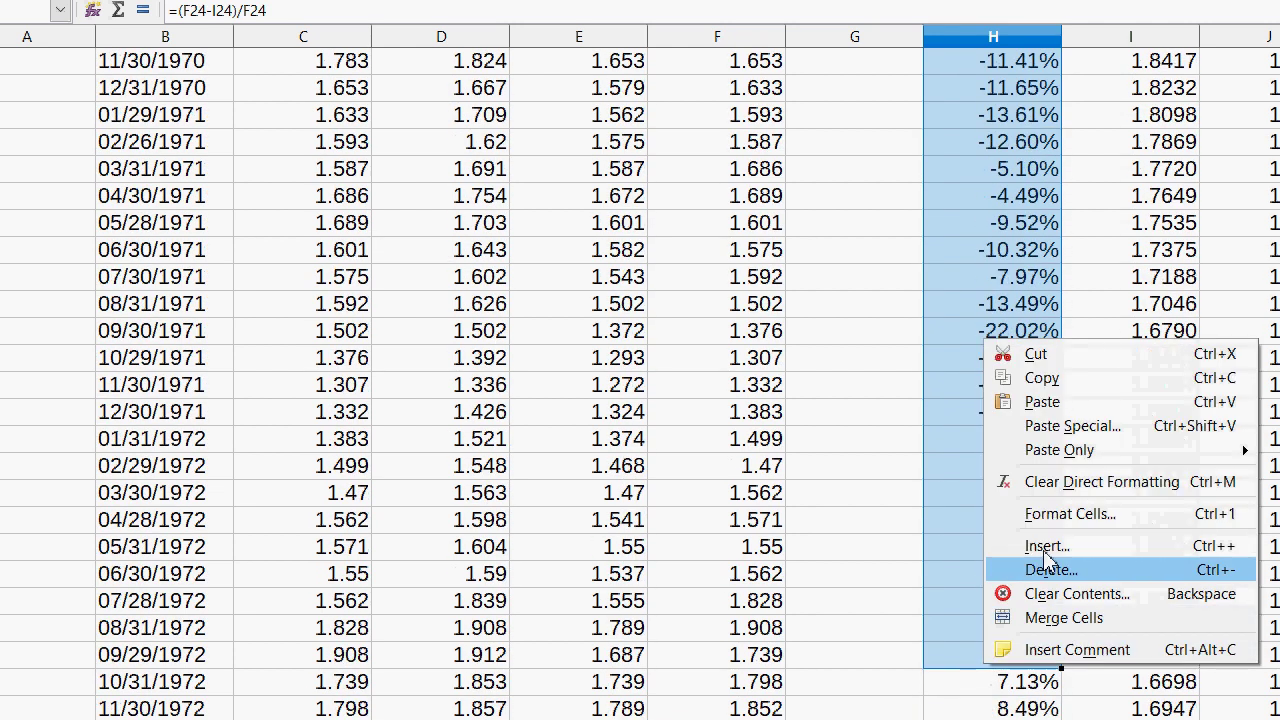
click(1036, 400)
- Paste the copied formula into H60:H74, covering the 10/31/1972 to 12/31/1973 rows
scroll(1034, 627, down, 6)
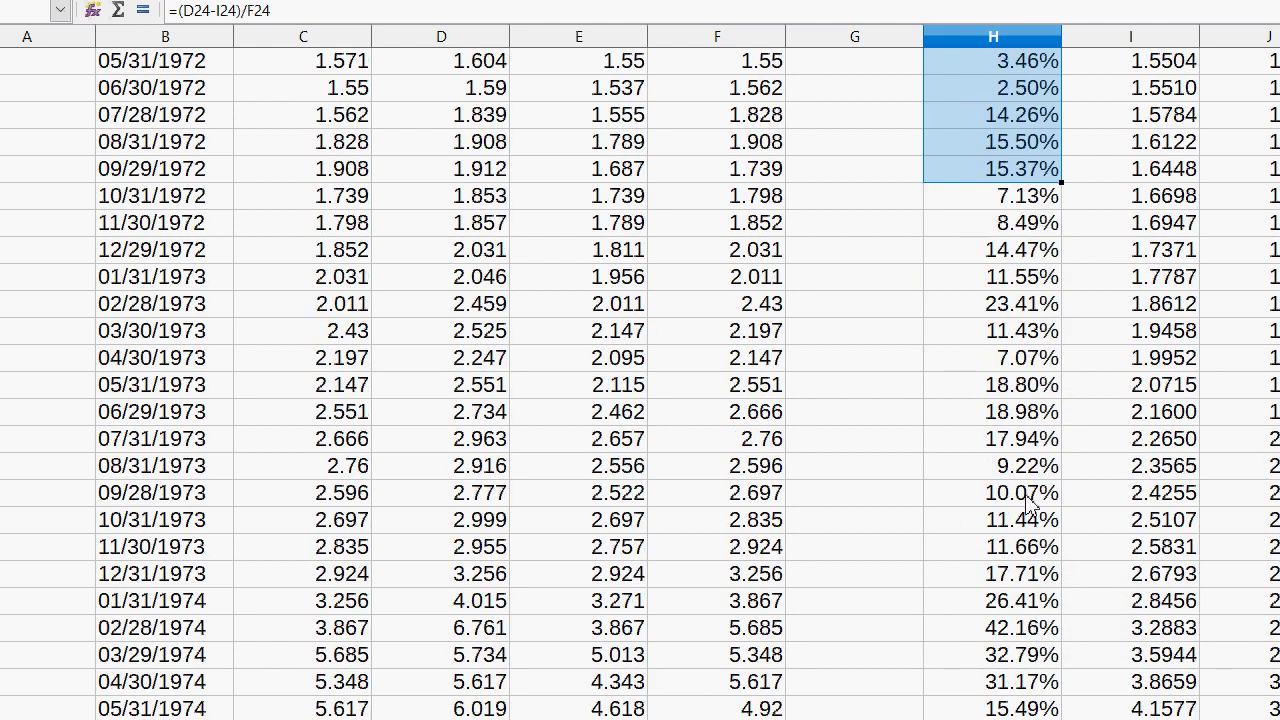
drag(1018, 206, 1042, 575)
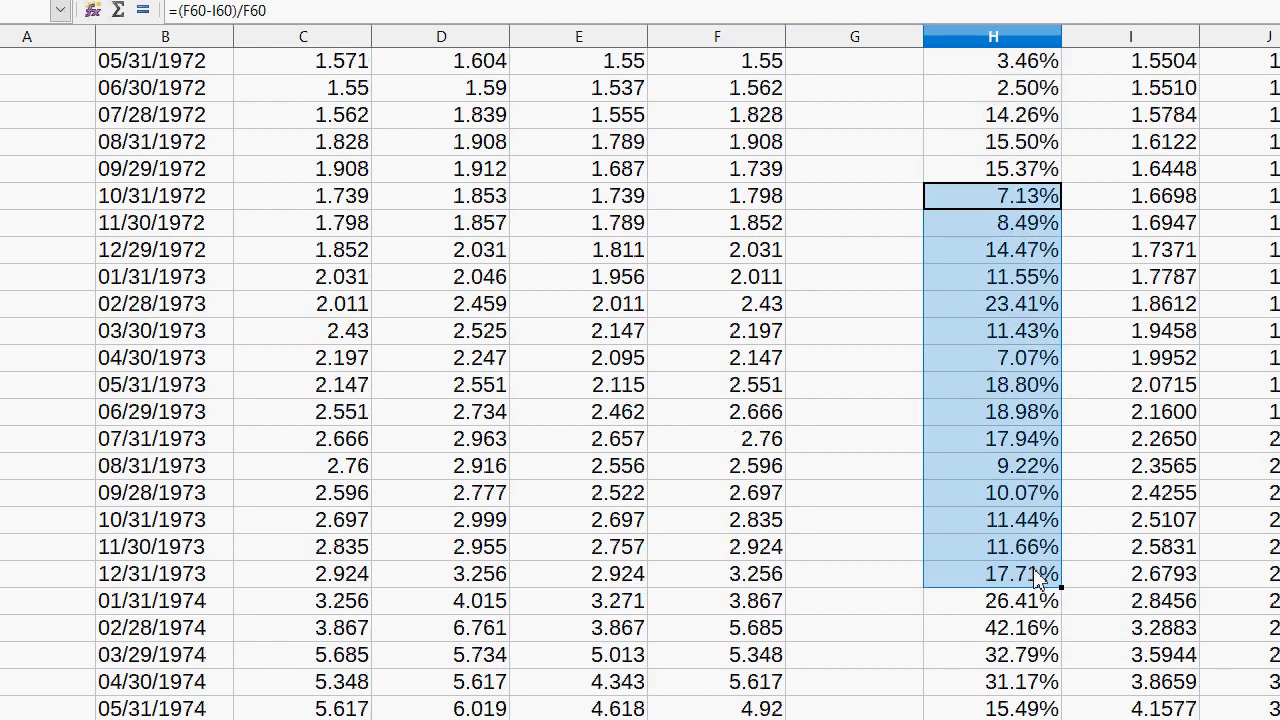
right_click(1040, 578)
click(1089, 580)
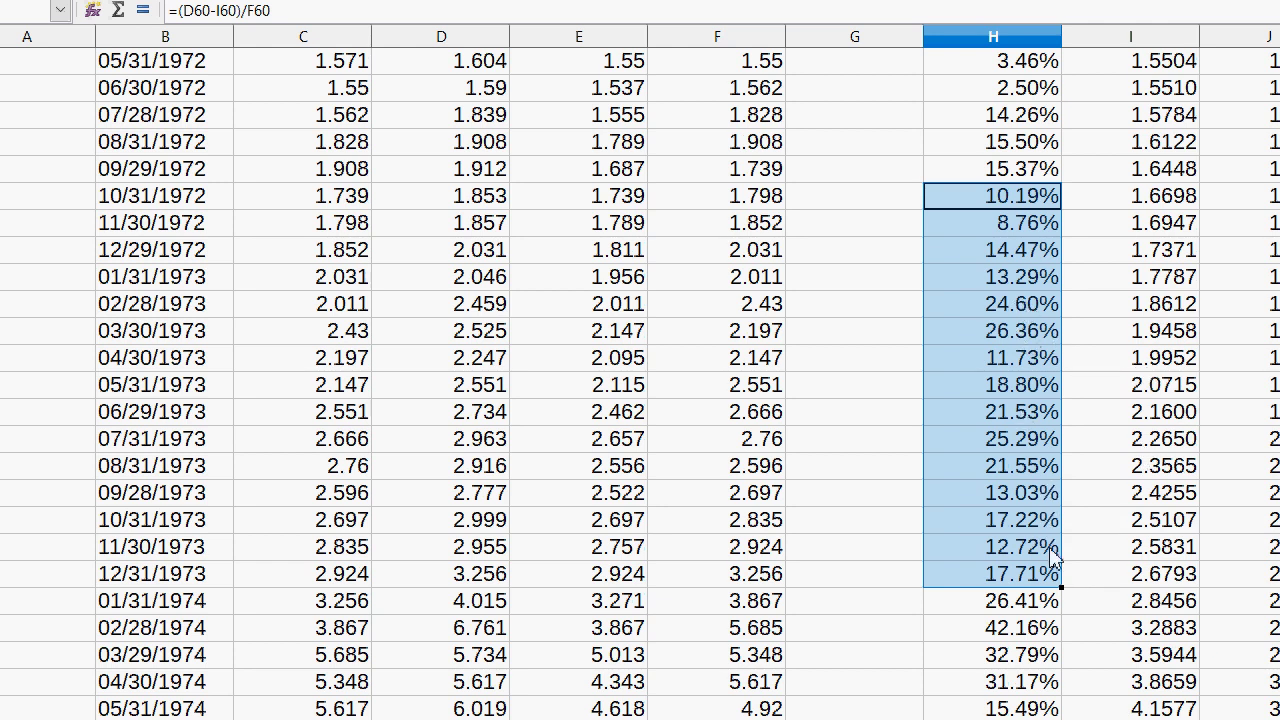
- Select the range H75:H1111 and paste the copied formula into it to recalculate the rest of column H
drag(1016, 604, 1015, 660)
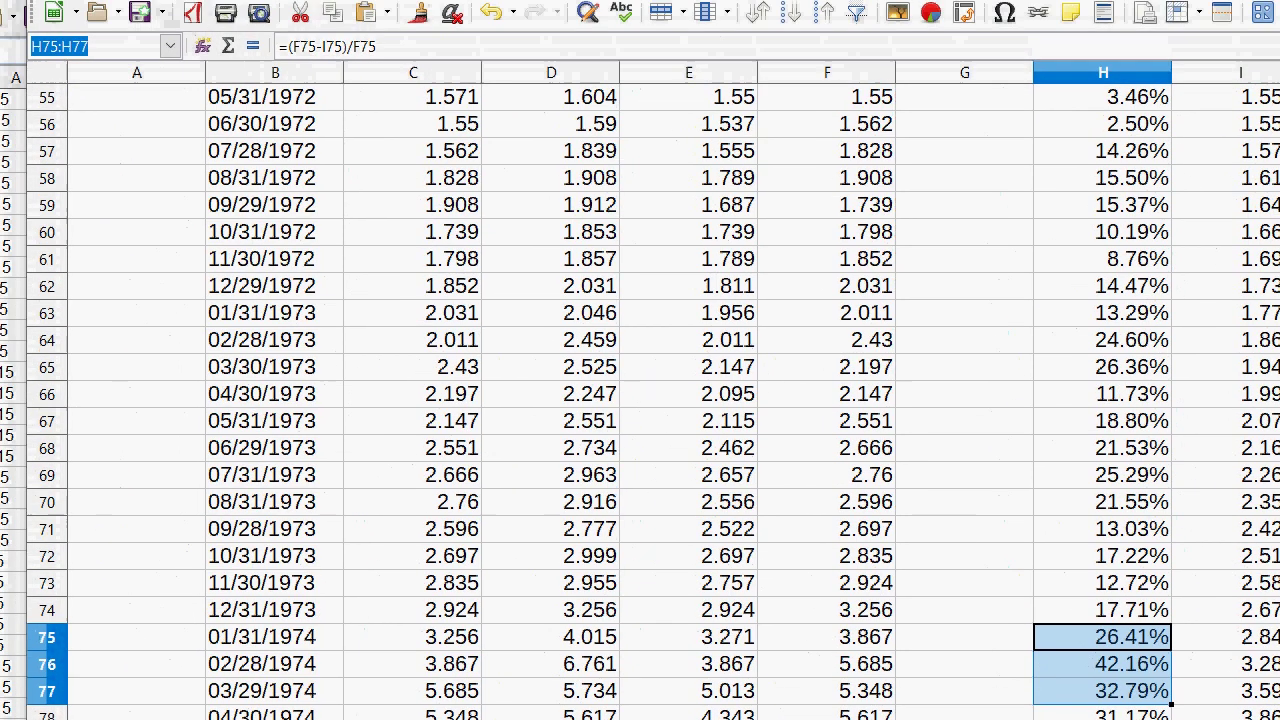
click(101, 16)
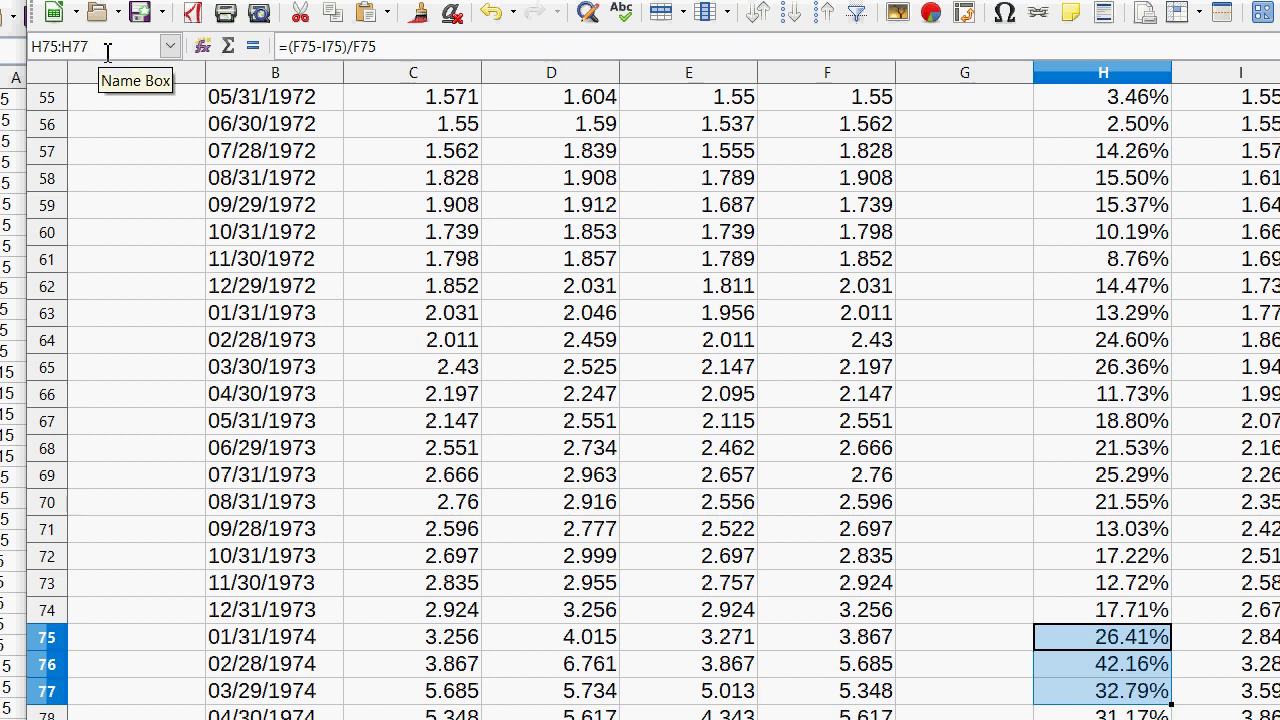
key(BackSpace)
key(BackSpace)
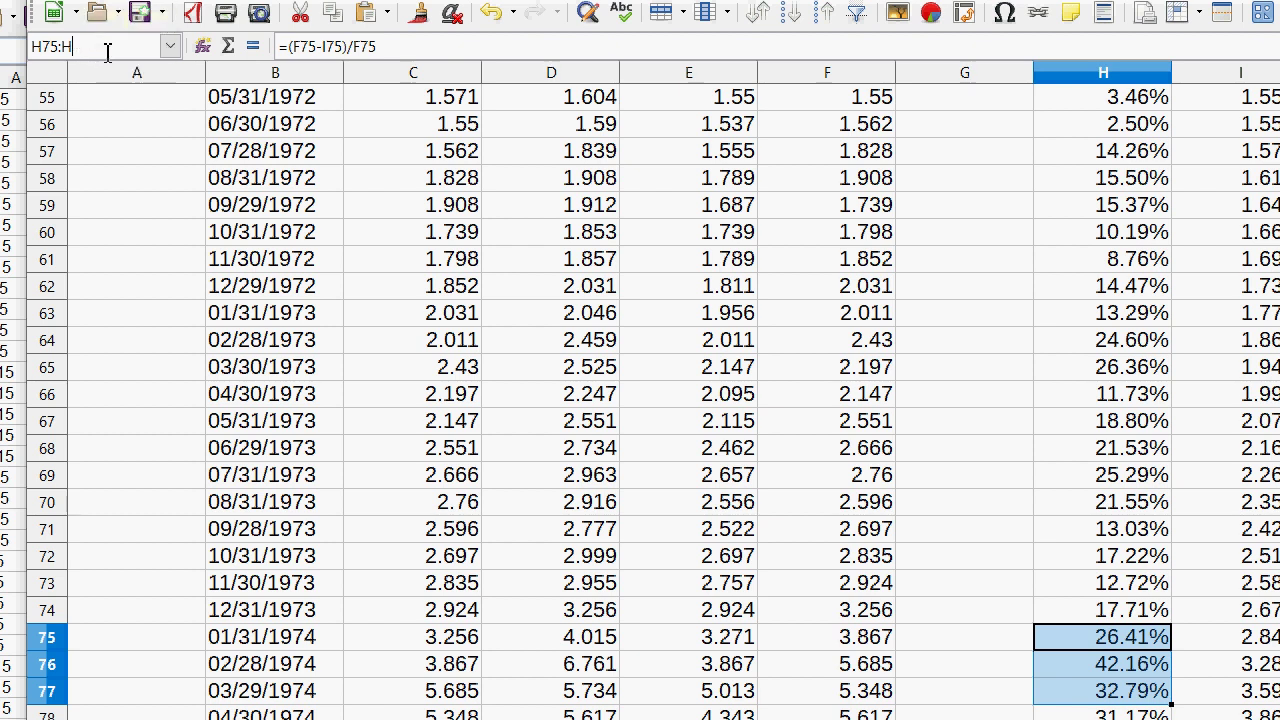
text(1111)
key(Return)
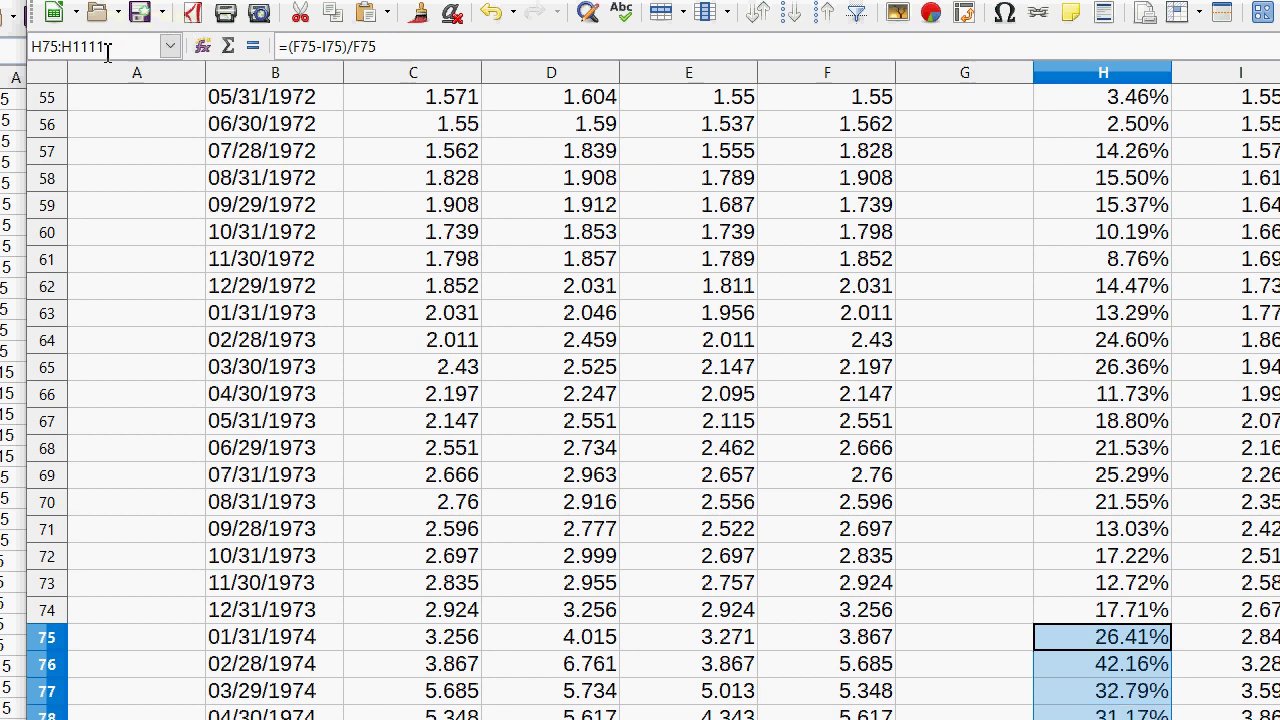
right_click(1120, 642)
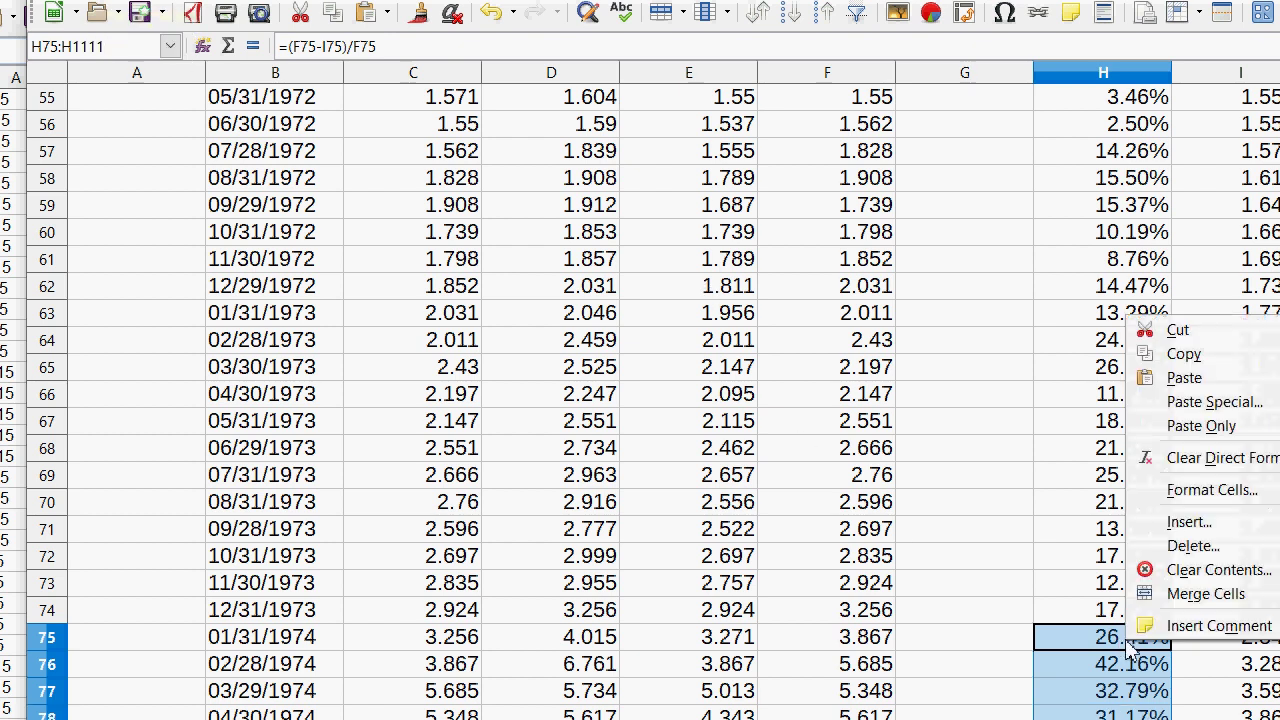
click(1177, 388)
click(1016, 424)
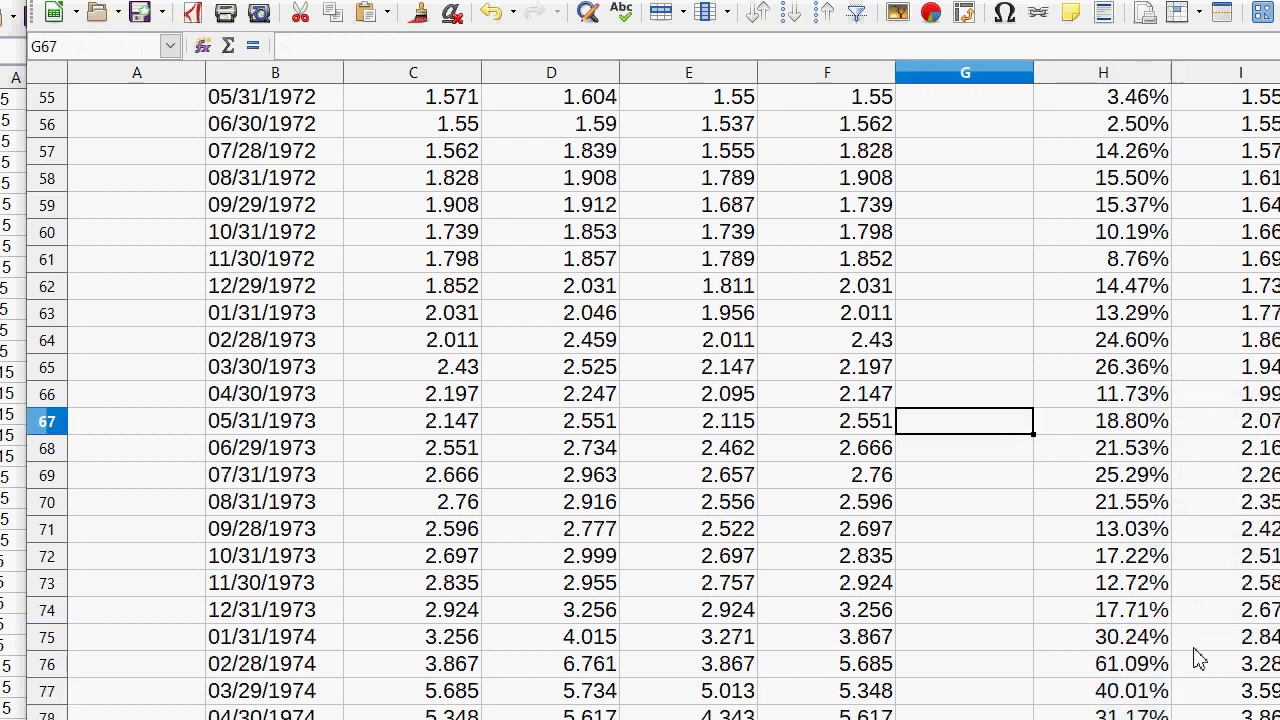
- Examine the recalculated column H deviations from February 1974 onward, highlighting the March 1980 and January 1980 rows
scroll(1155, 655, down, 1)
click(1127, 582)
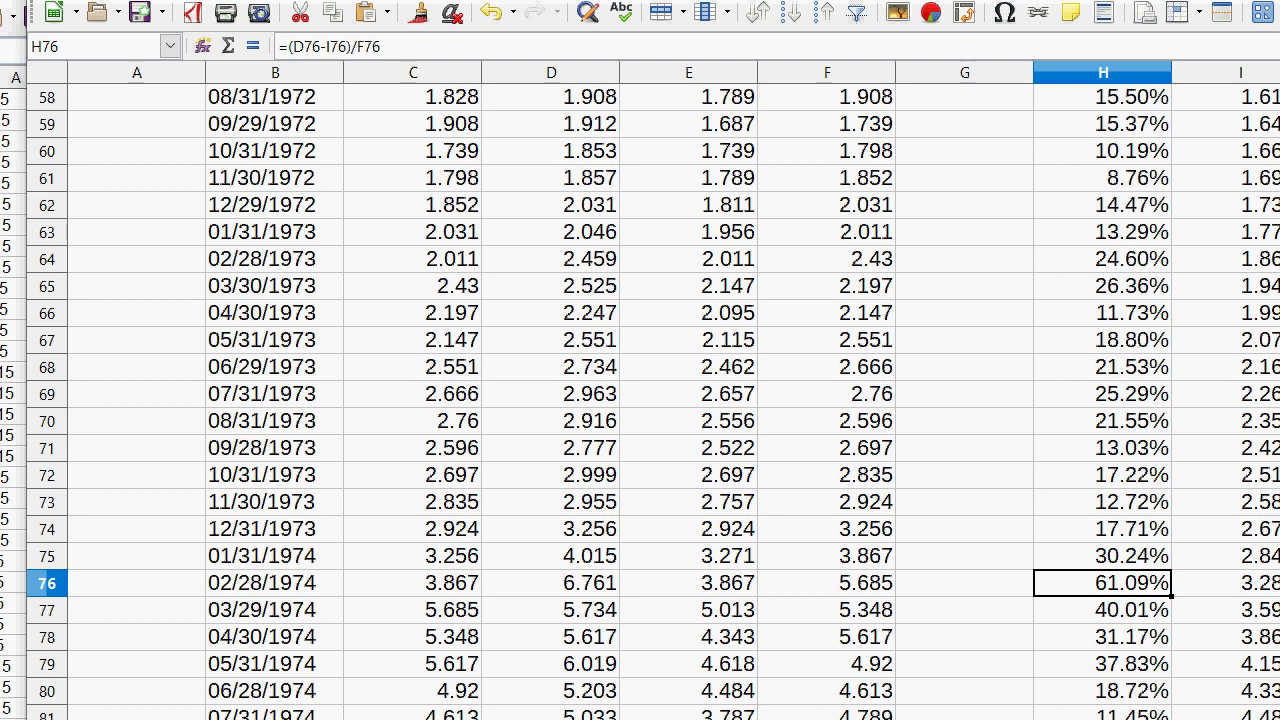
key(Page_Down)
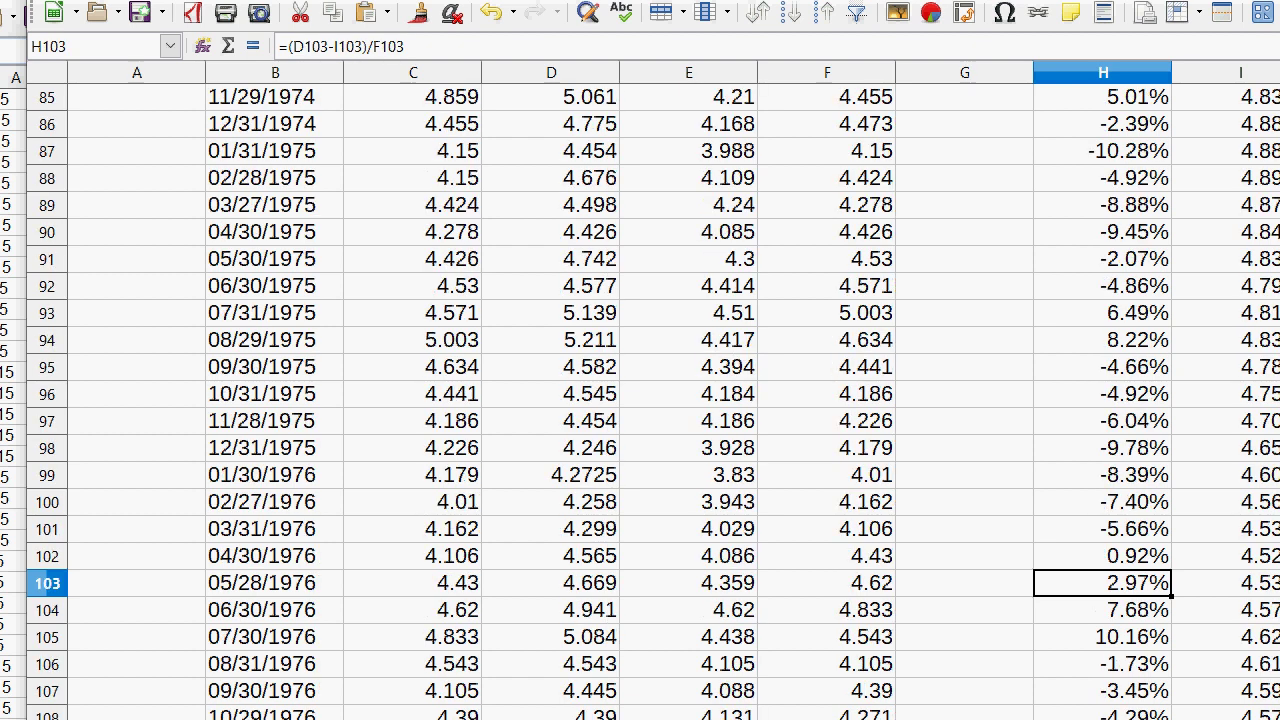
key(Page_Down)
key(Page_Down)
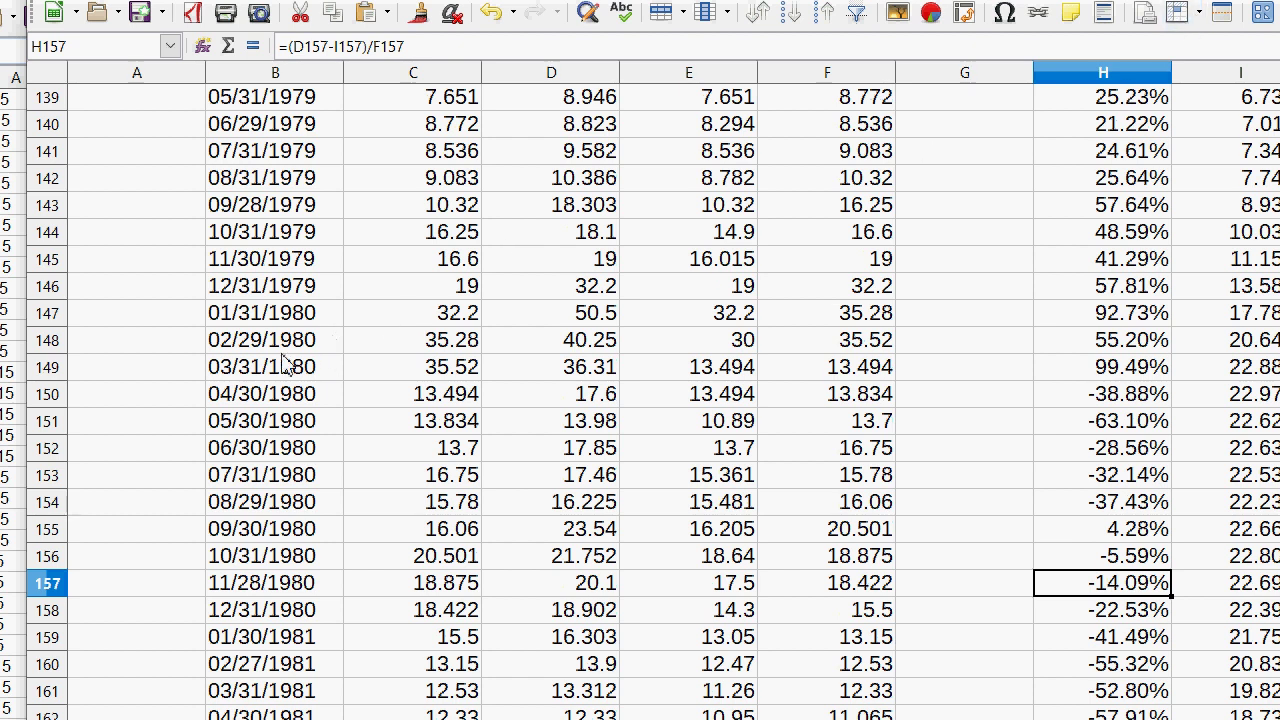
drag(284, 366, 1140, 367)
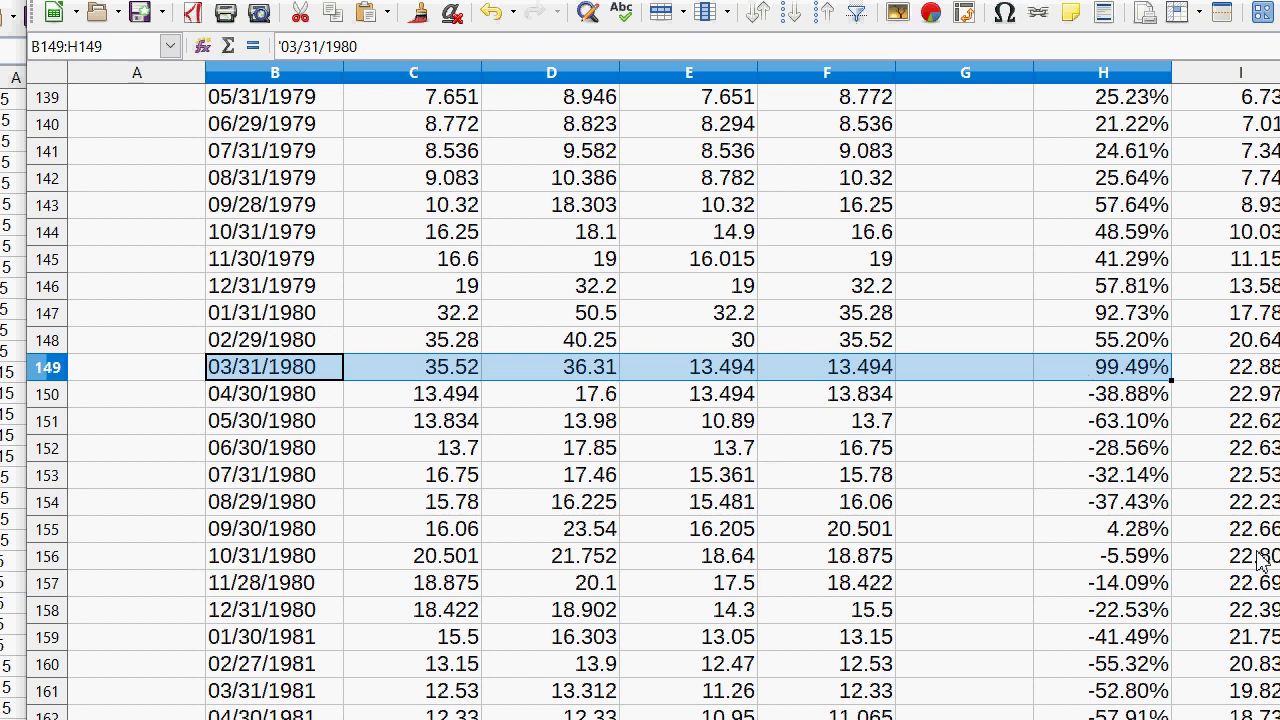
drag(1140, 313, 270, 312)
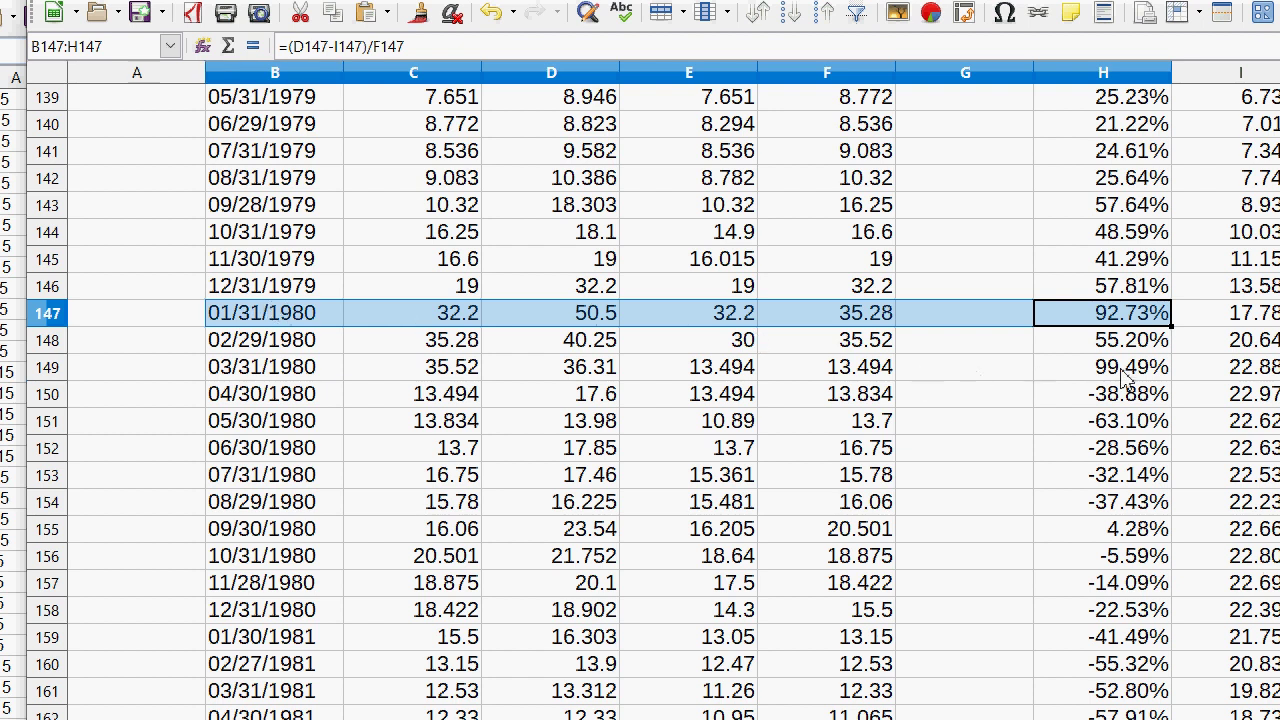
- Examine the column H deviations month by month from August to December 1979, highlighting the October to December rows
click(1126, 182)
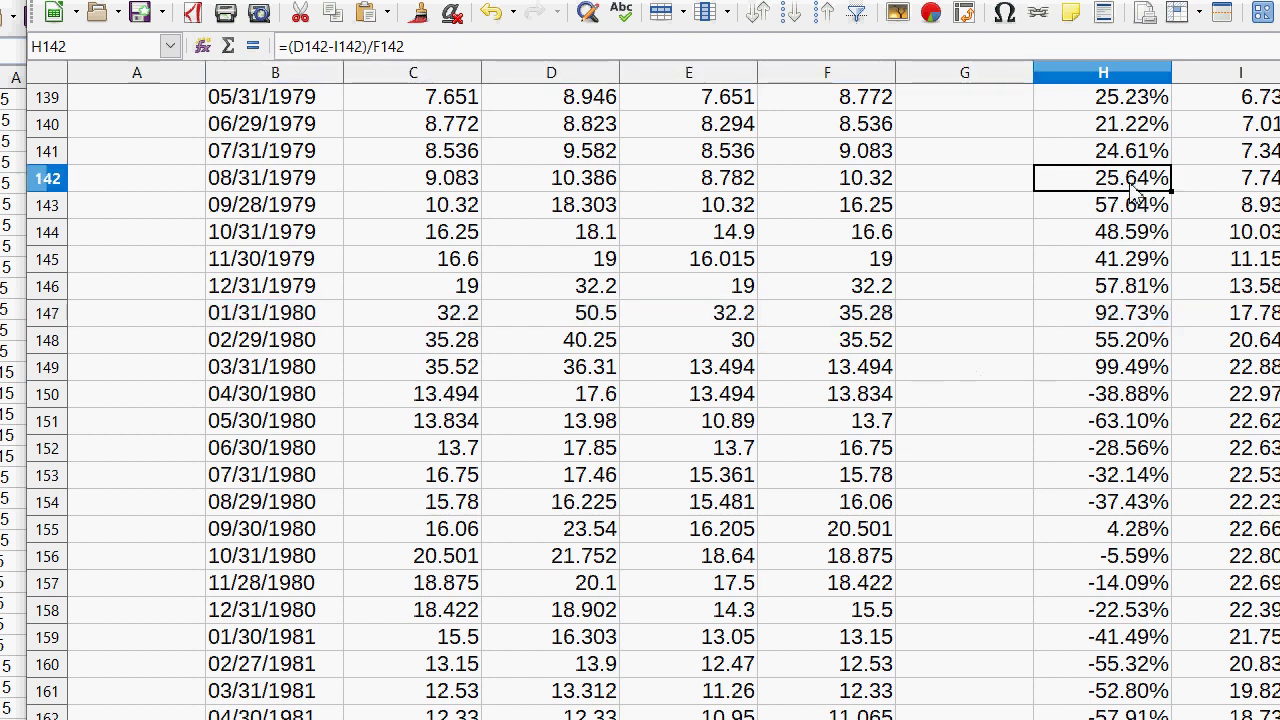
key(Down)
key(Down)
key(Down)
key(Down)
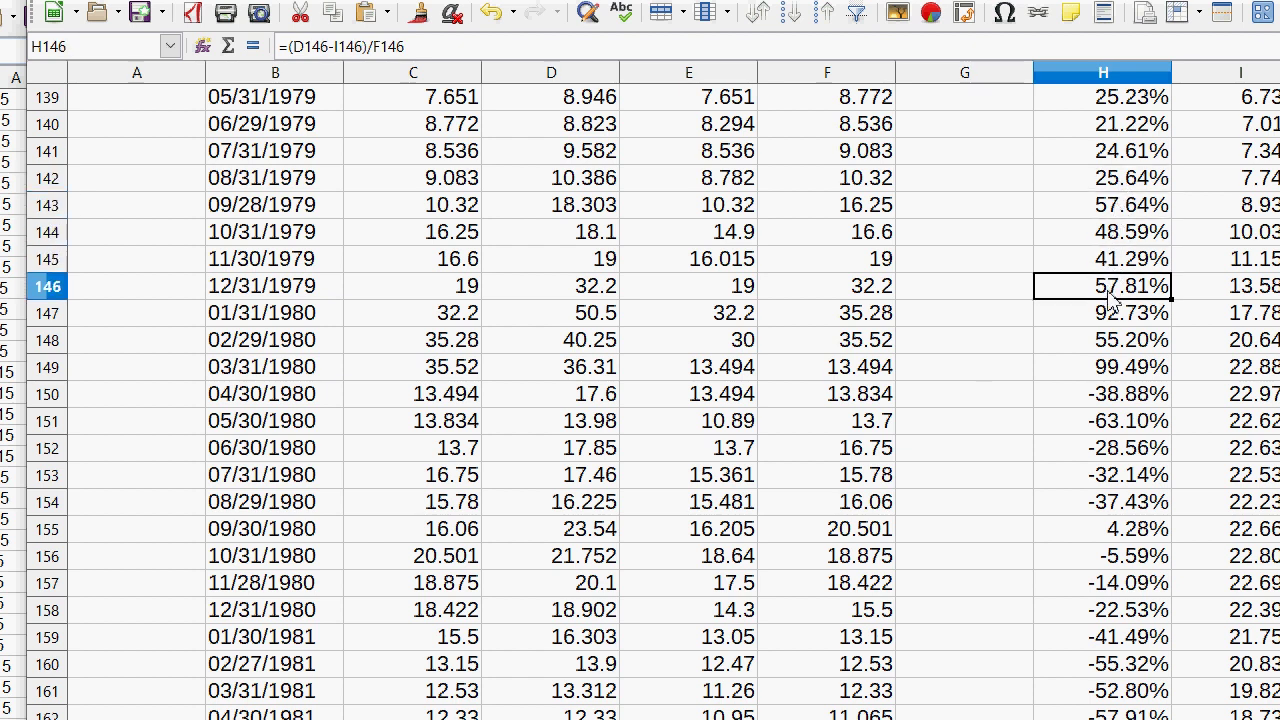
drag(1110, 296, 316, 256)
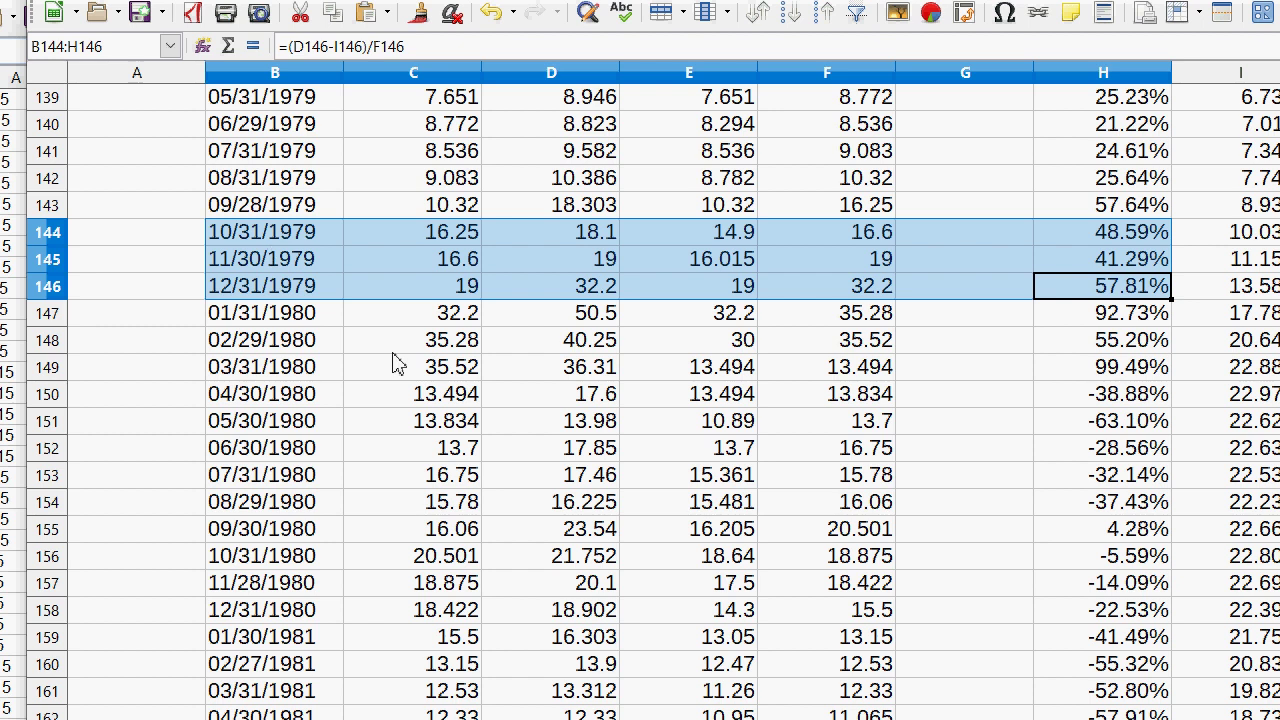
- Highlight the 03/31/1980 row and check the formula behind its column H deviation
drag(198, 368, 1140, 372)
double_click(1140, 370)
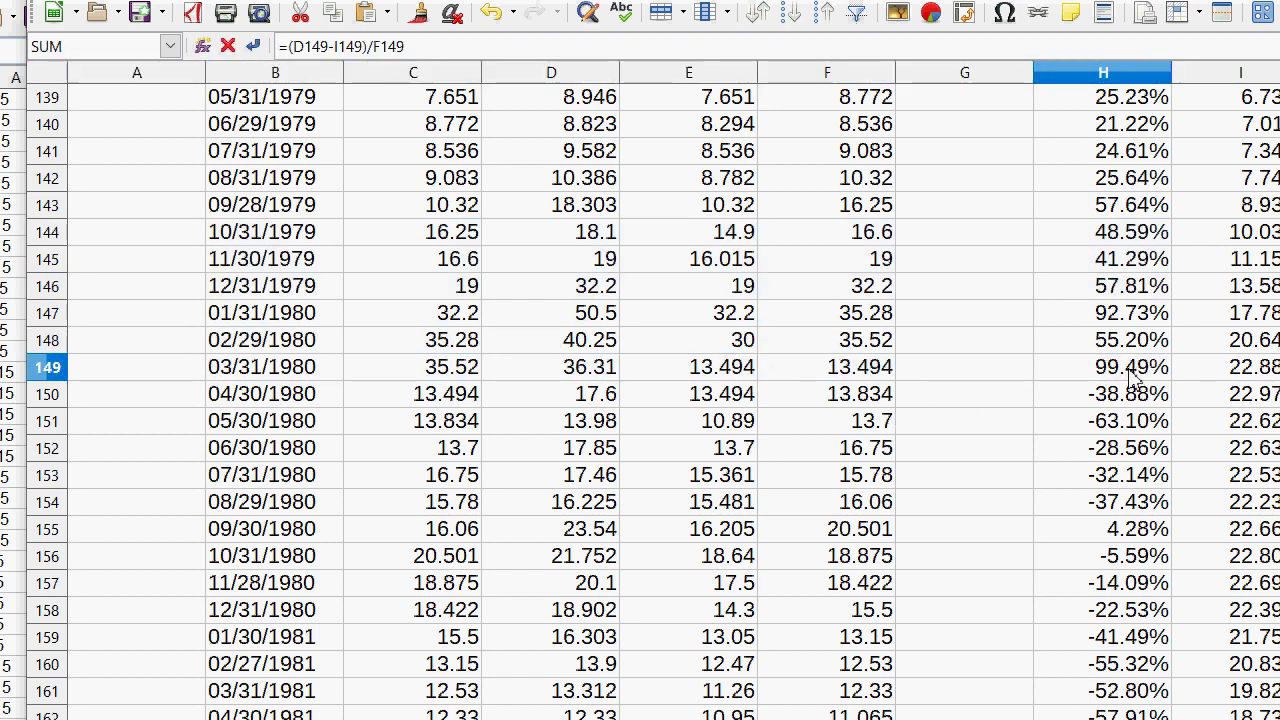
key(Return)
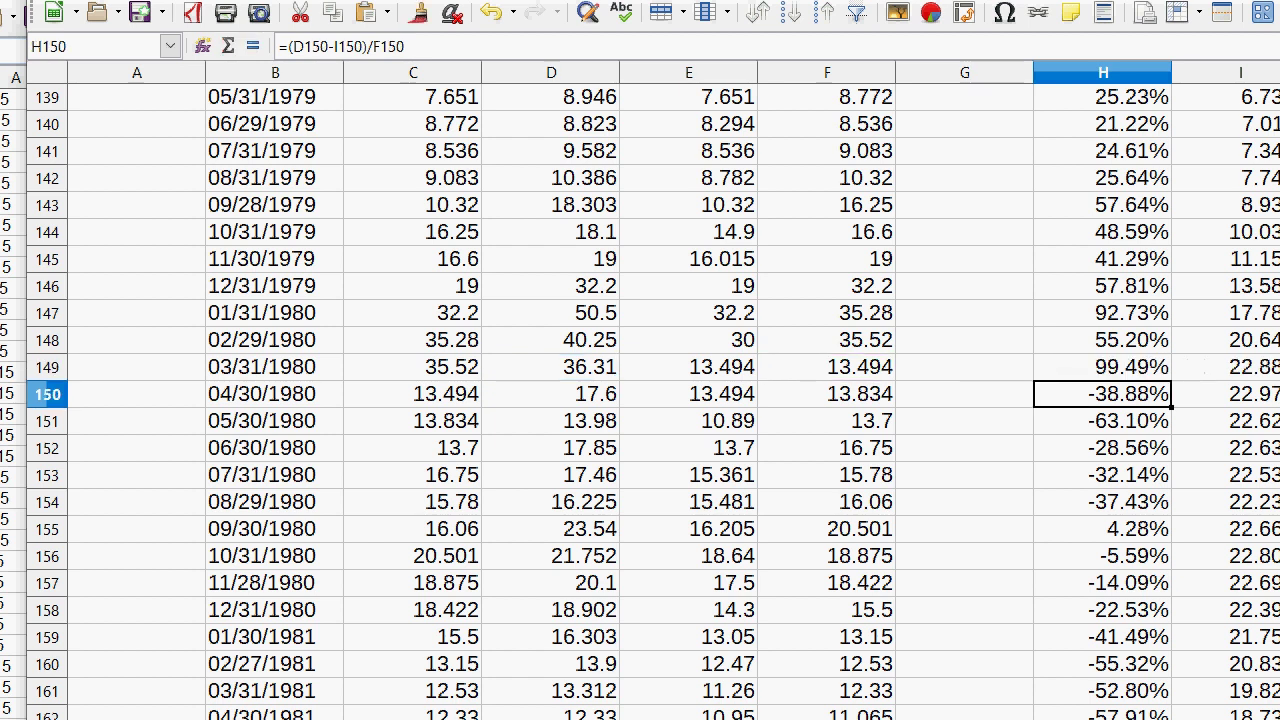
- Replace the formula in H18 with =D18/I18, dividing the monthly high by the weighted average
scroll(640, 400, up, 9)
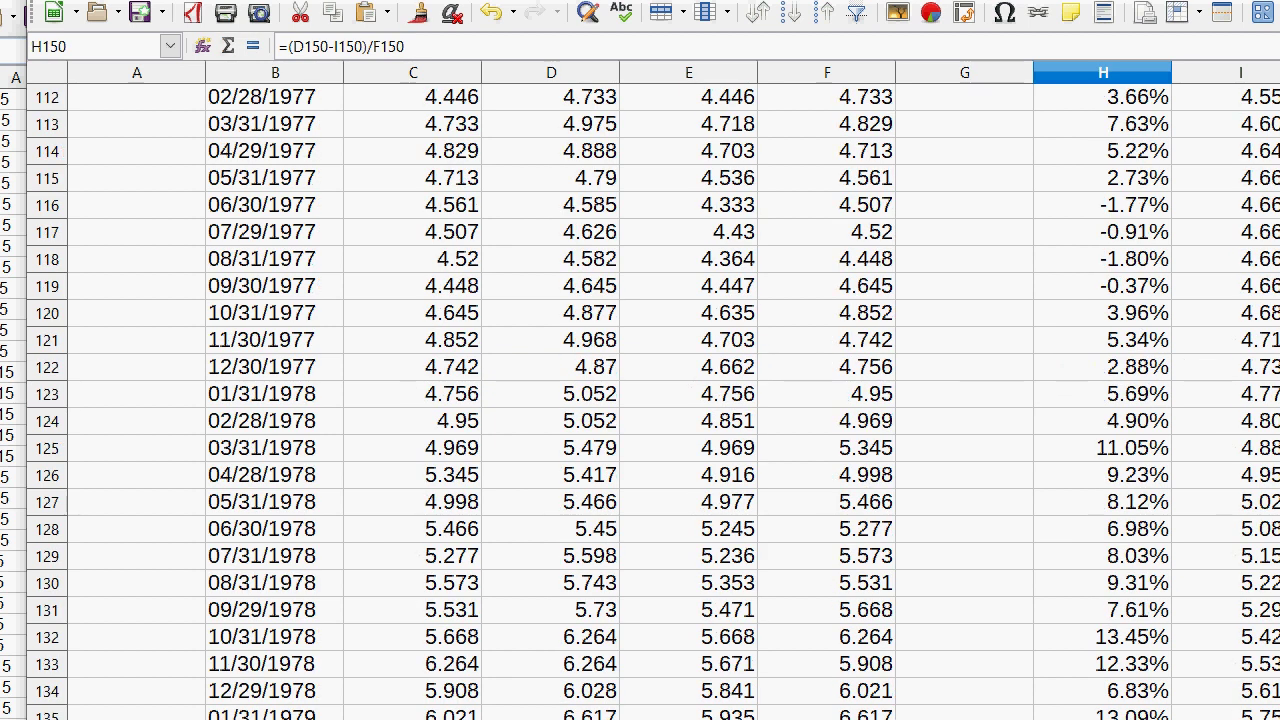
scroll(640, 400, up, 20)
click(1110, 556)
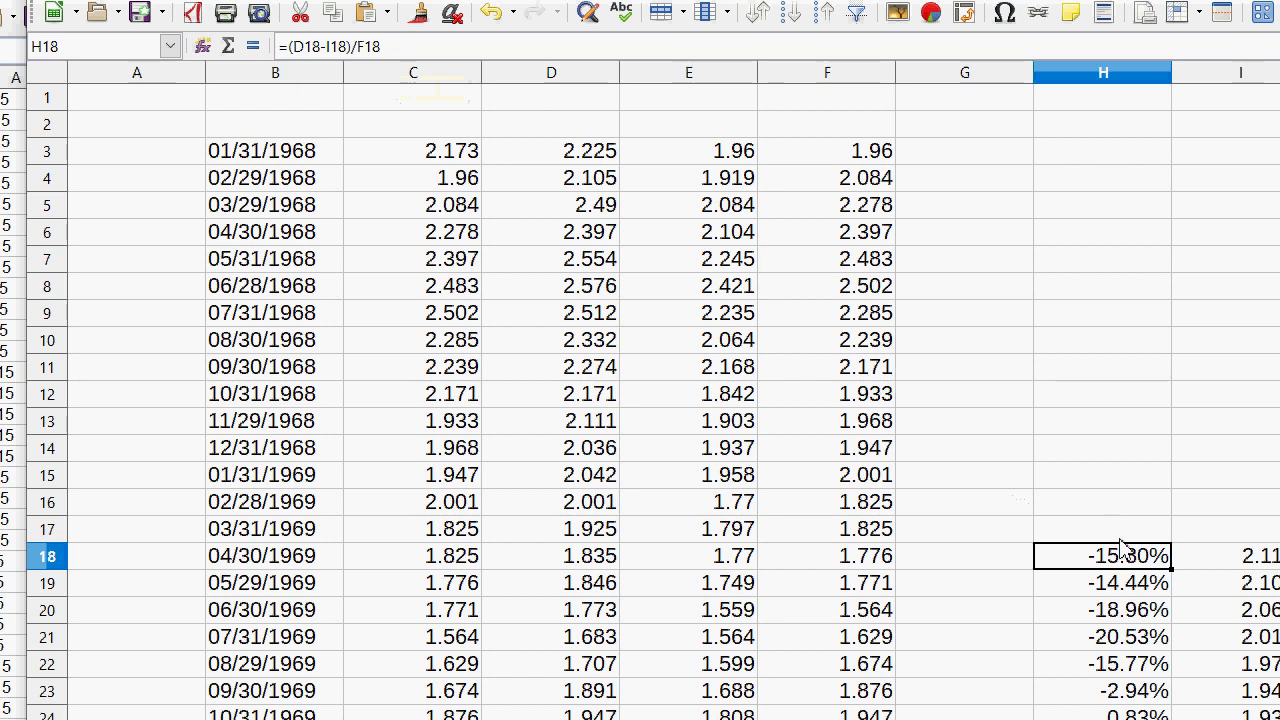
text(=)
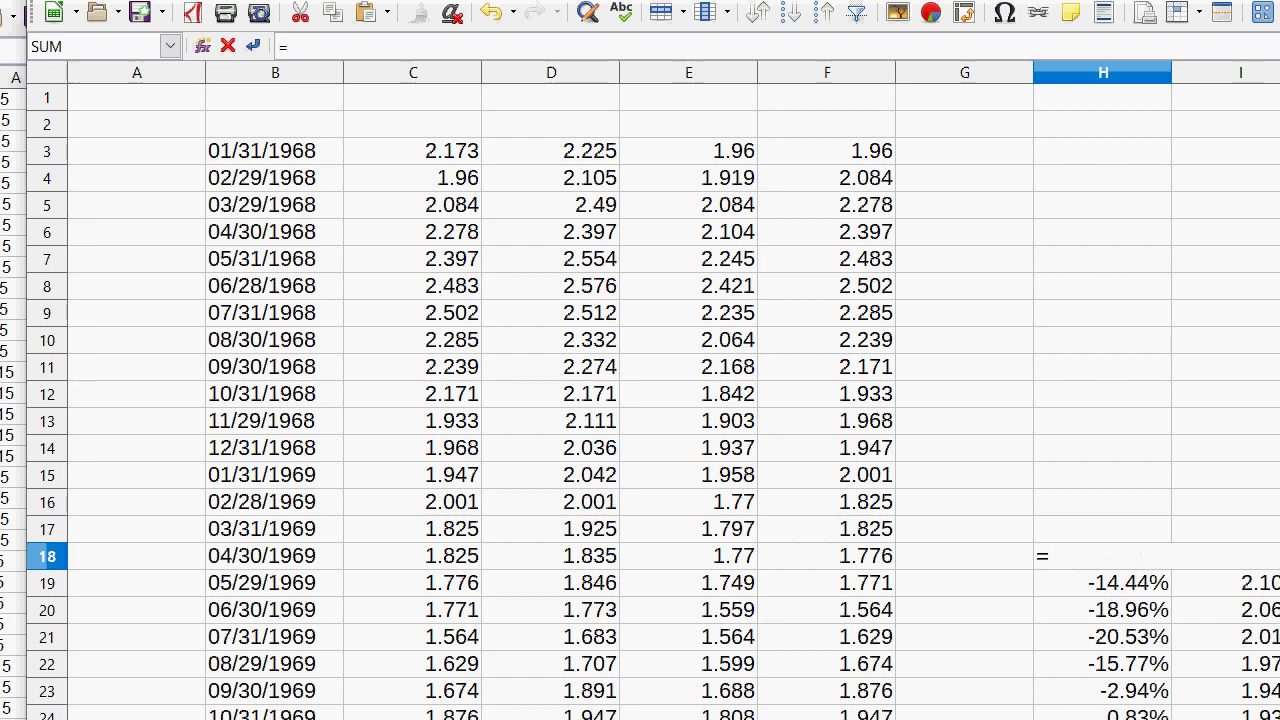
click(577, 562)
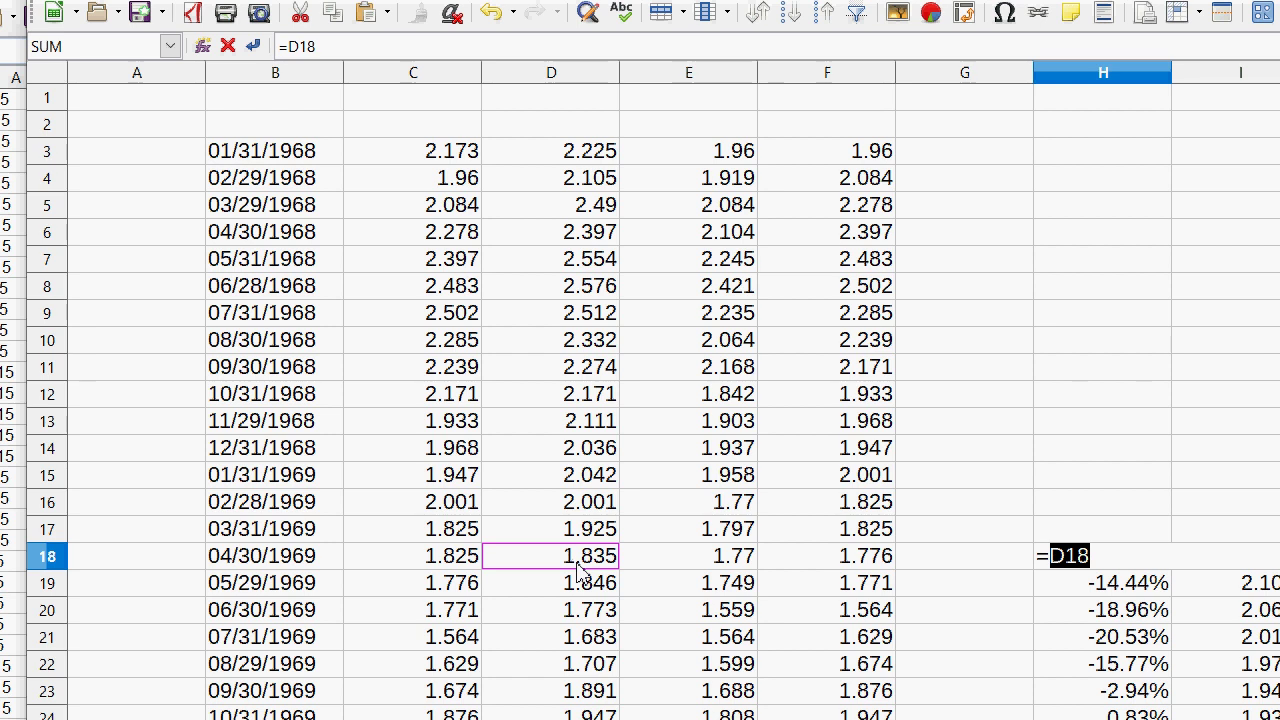
text(/)
scroll(640, 400, right, 5)
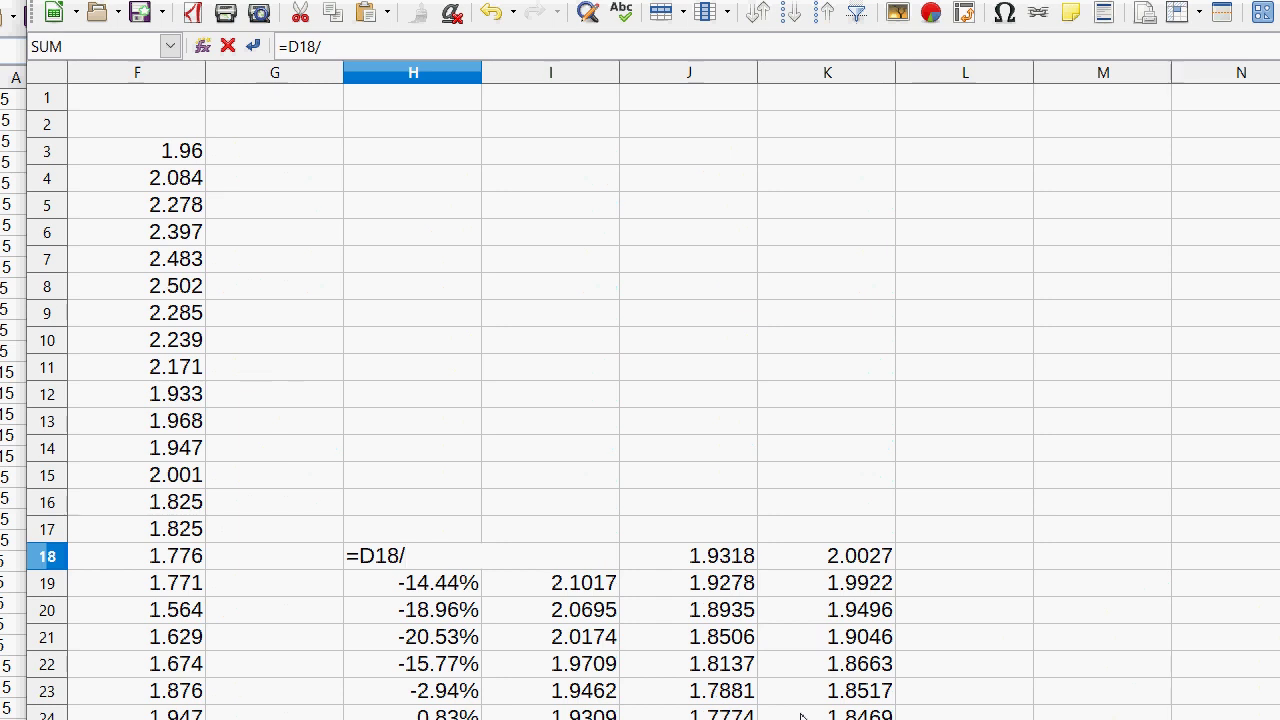
text(I18)
key(Return)
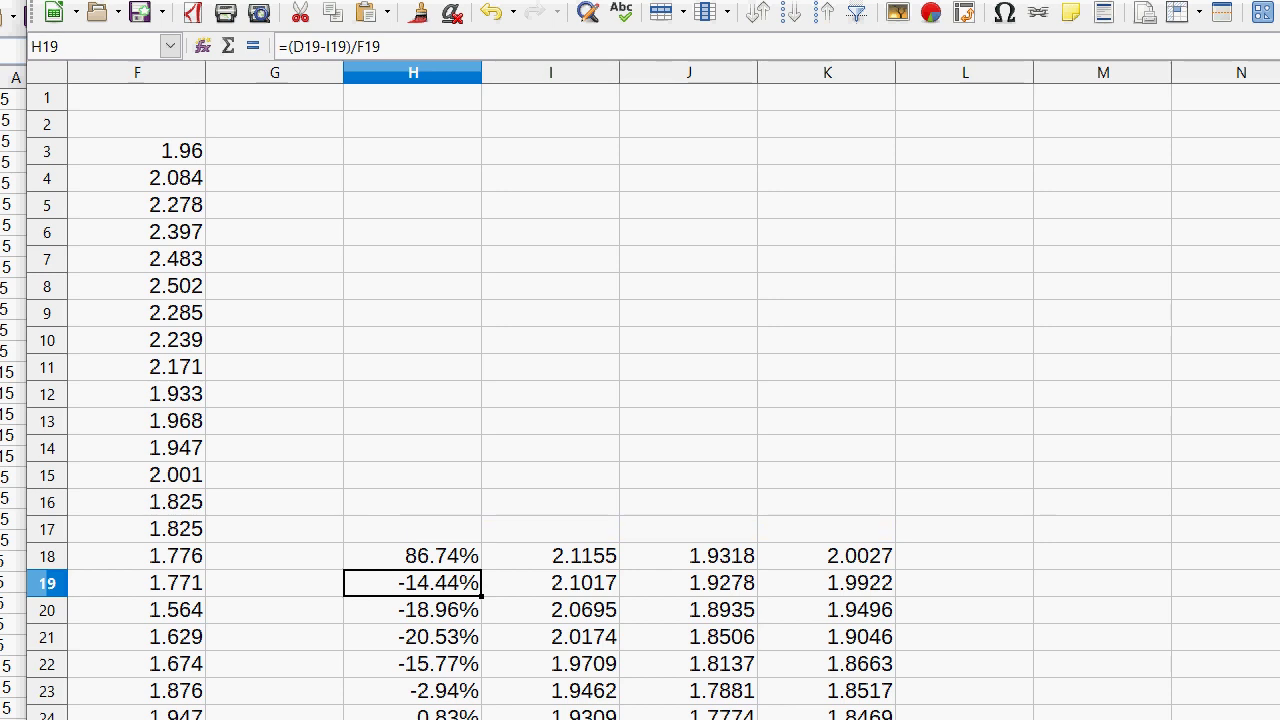
- Format cell H18 as a number with two decimal places
drag(550, 719, 688, 719)
click(440, 558)
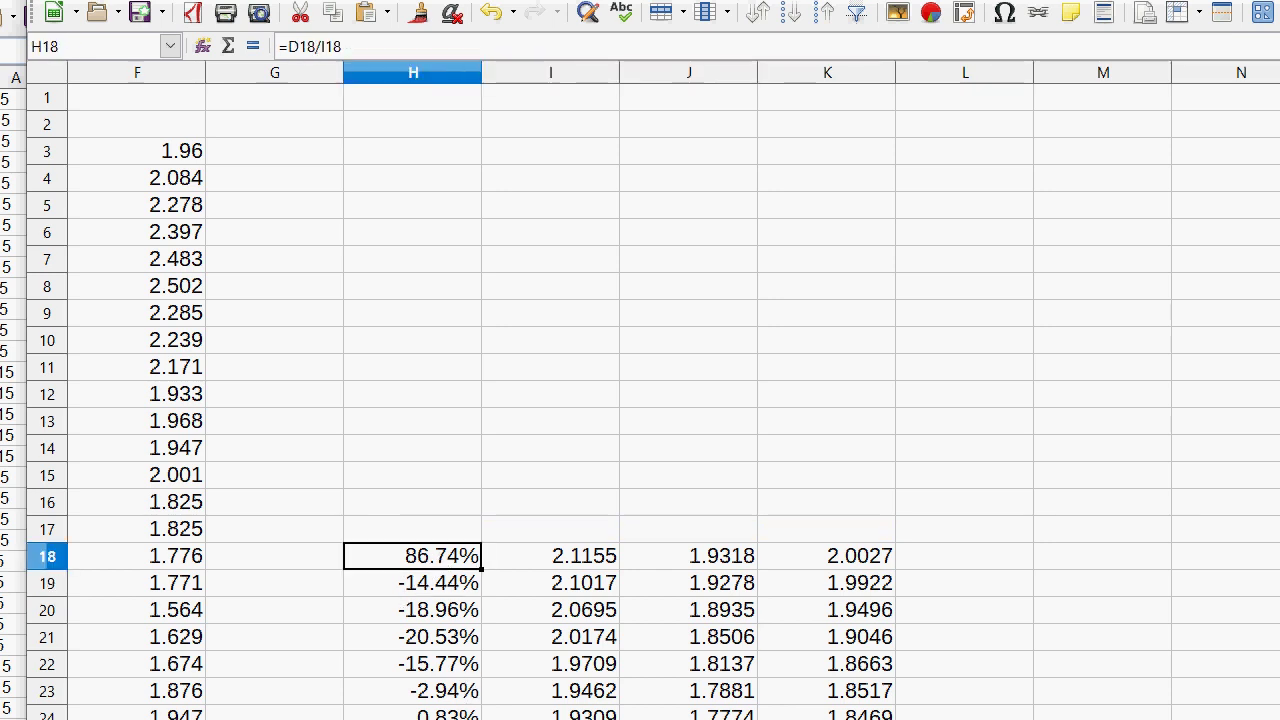
scroll(640, 400, left, 2)
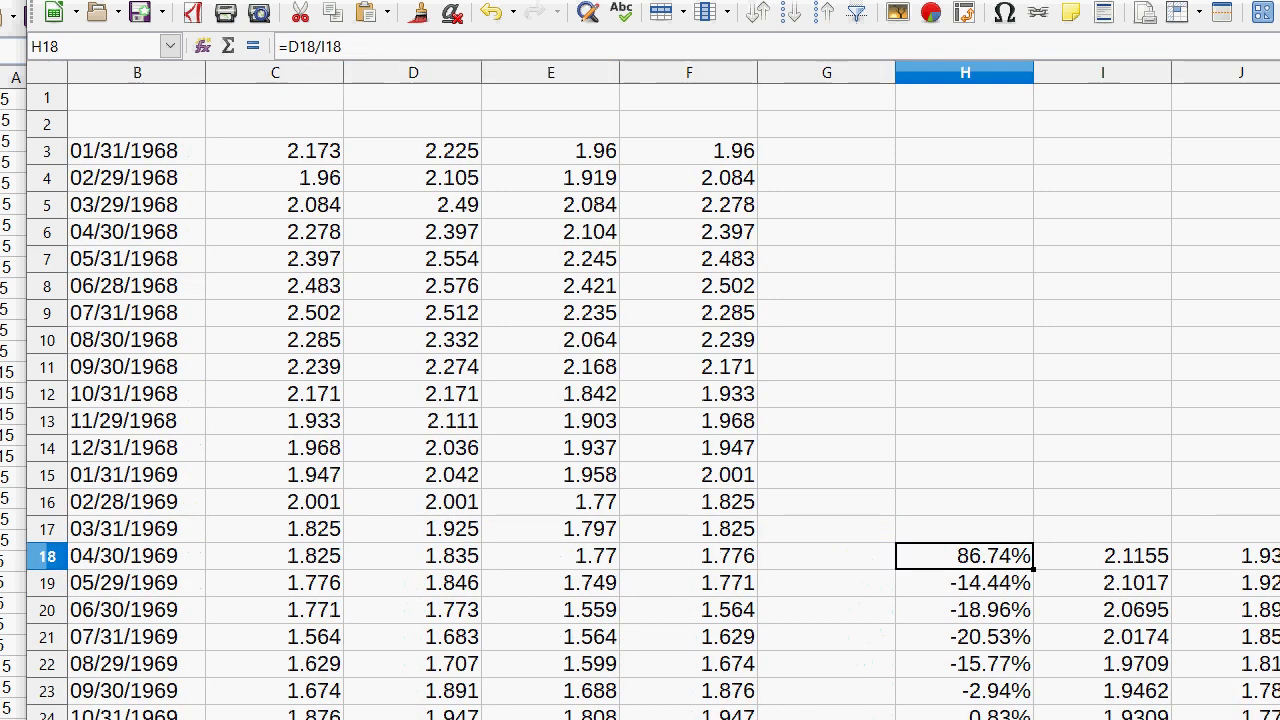
right_click(1000, 560)
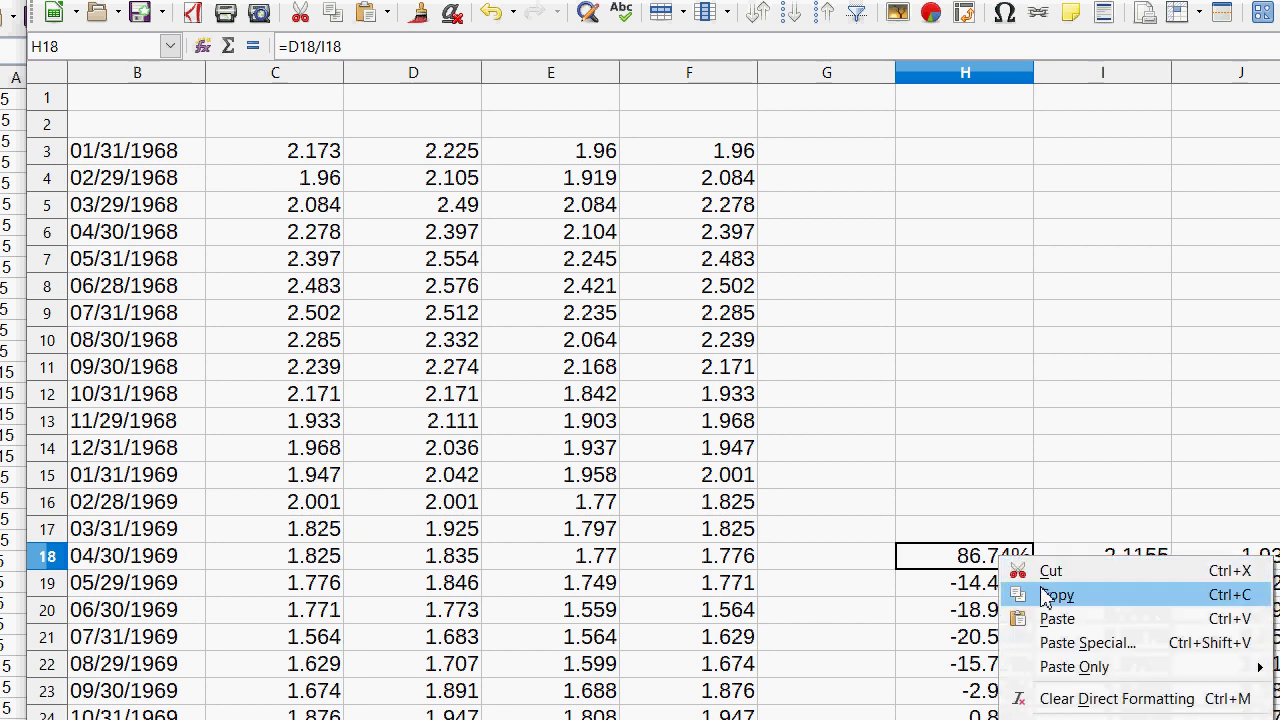
click(1076, 715)
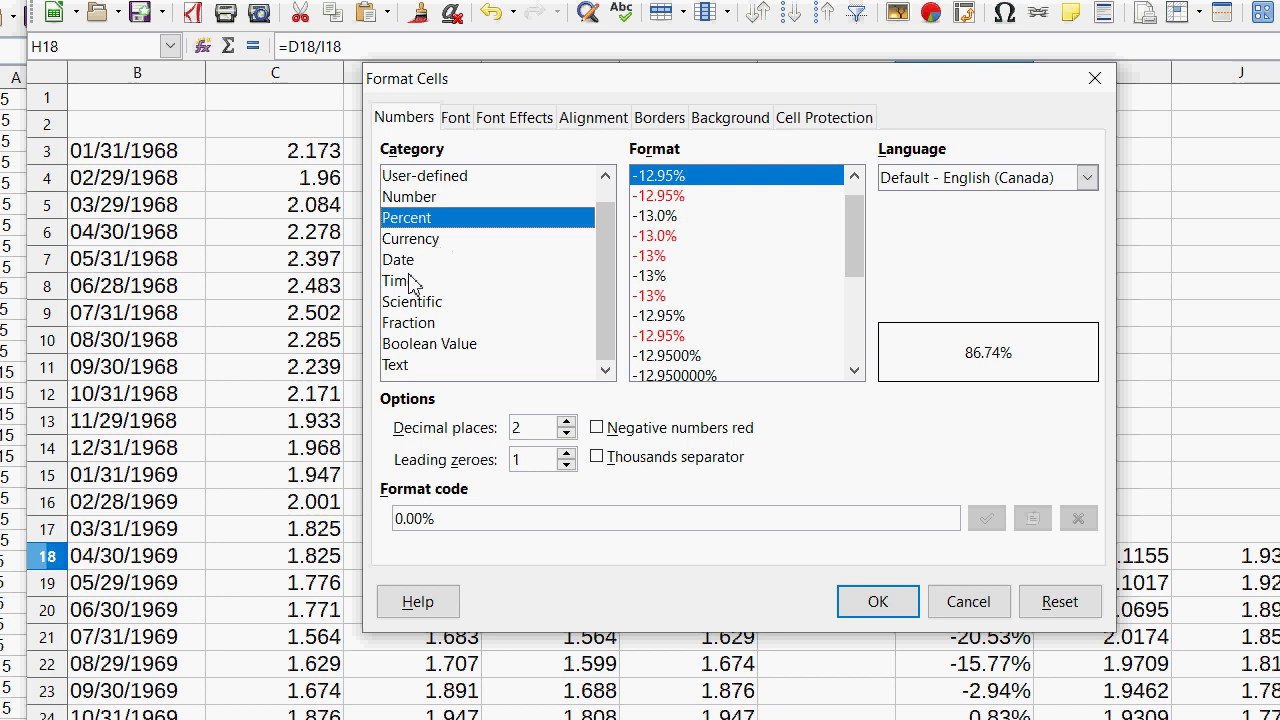
click(428, 198)
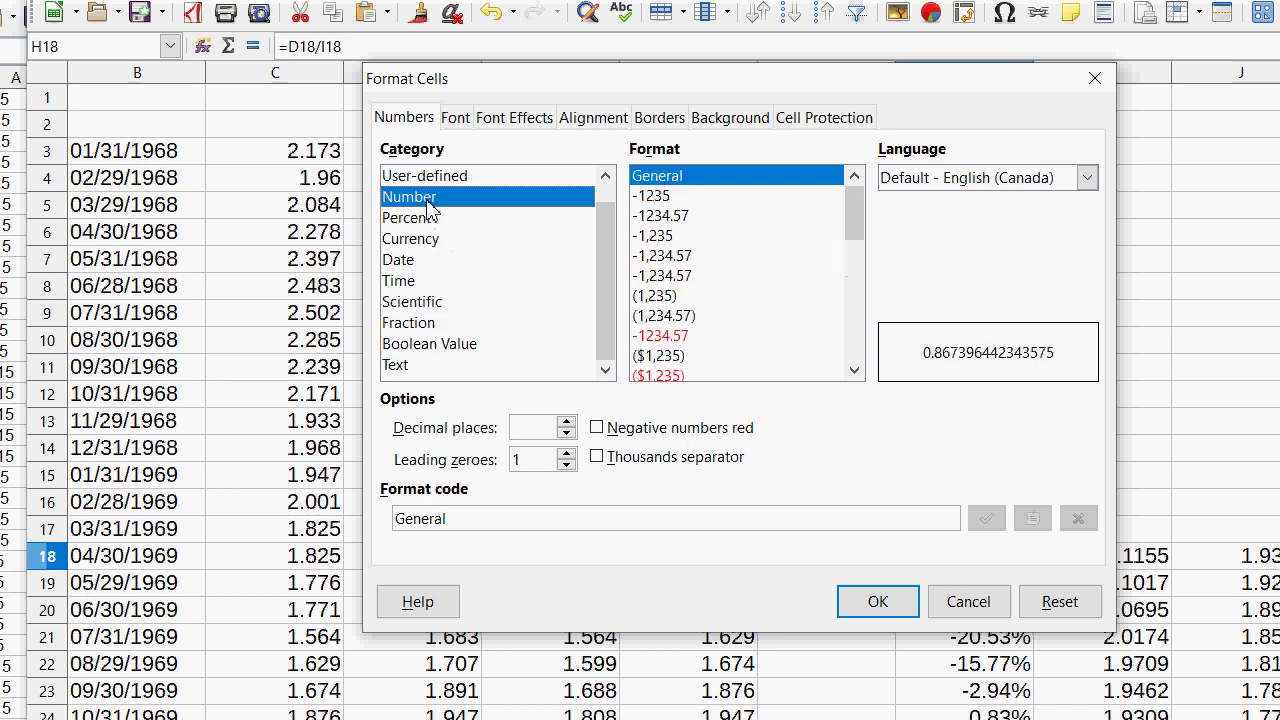
click(568, 426)
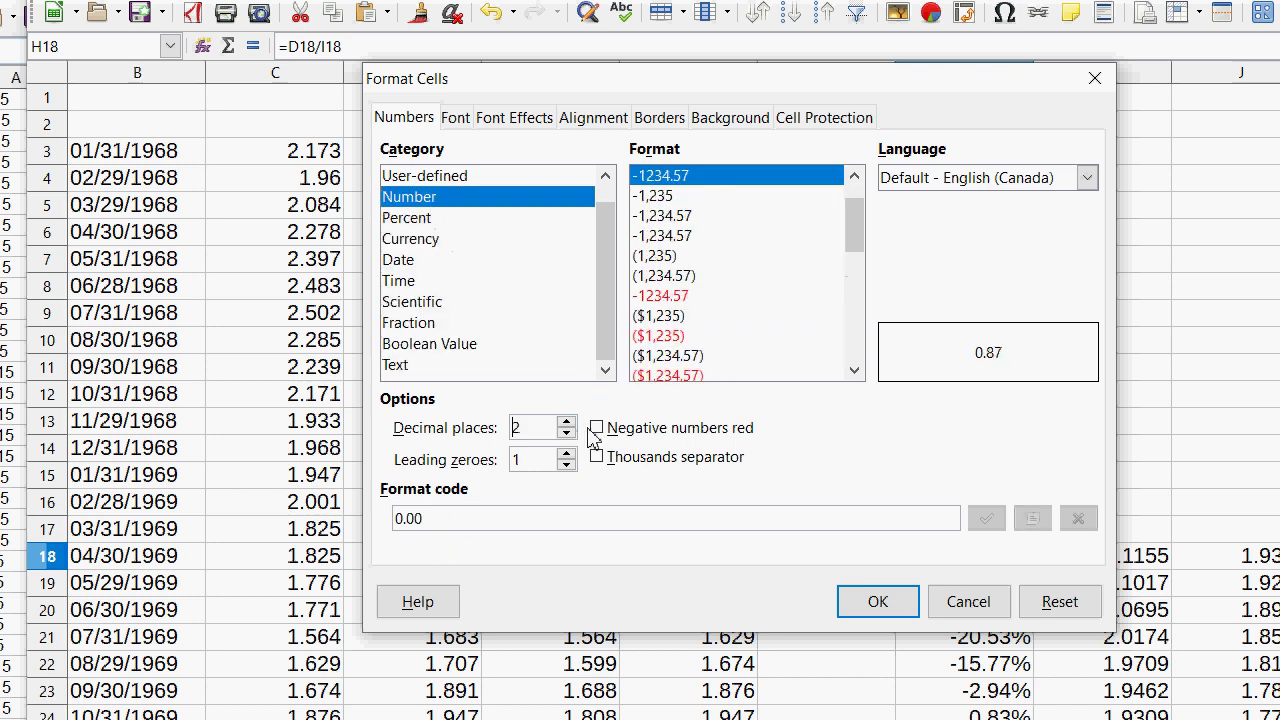
click(870, 601)
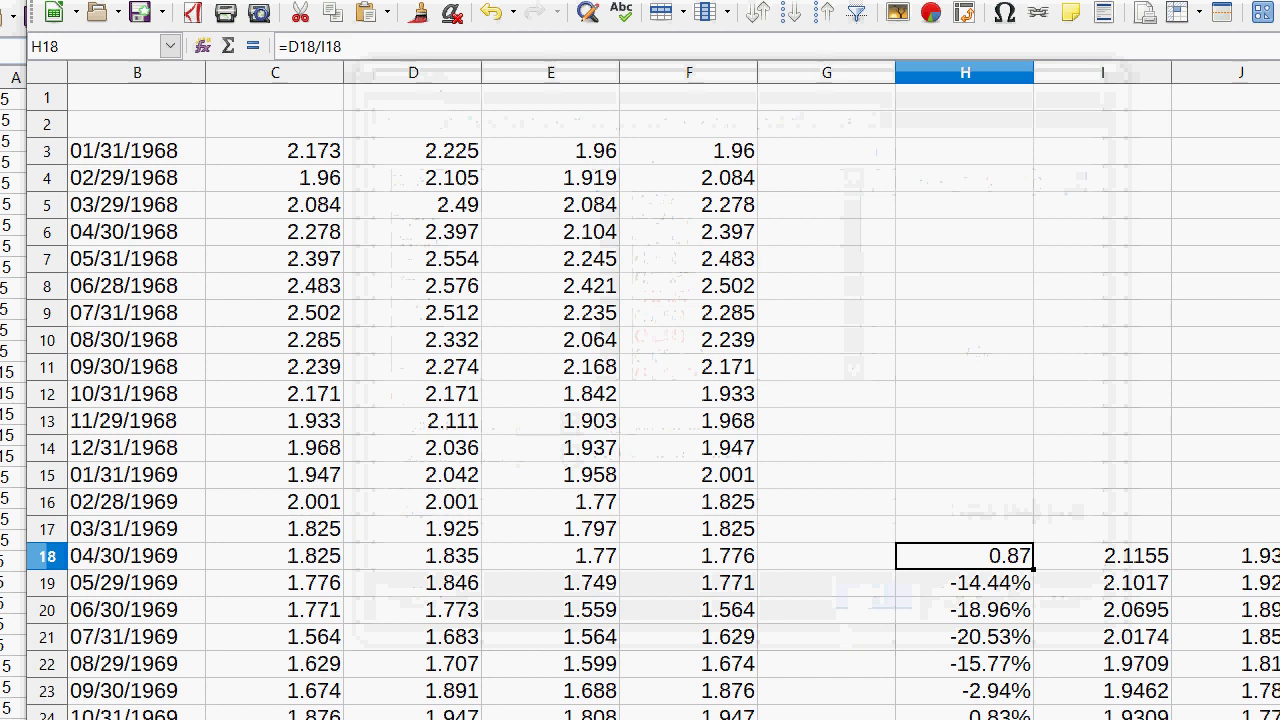
- Insert an entire new column before the weighted-average column I
scroll(640, 400, right, 2)
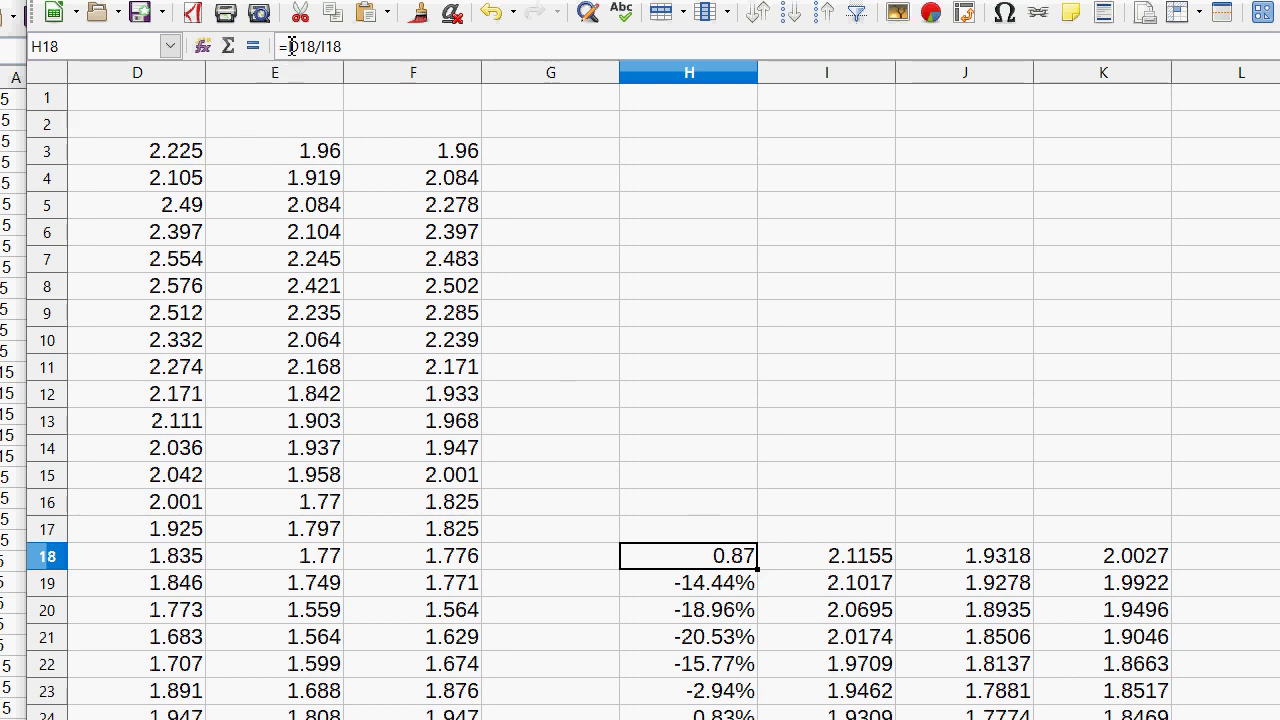
click(808, 558)
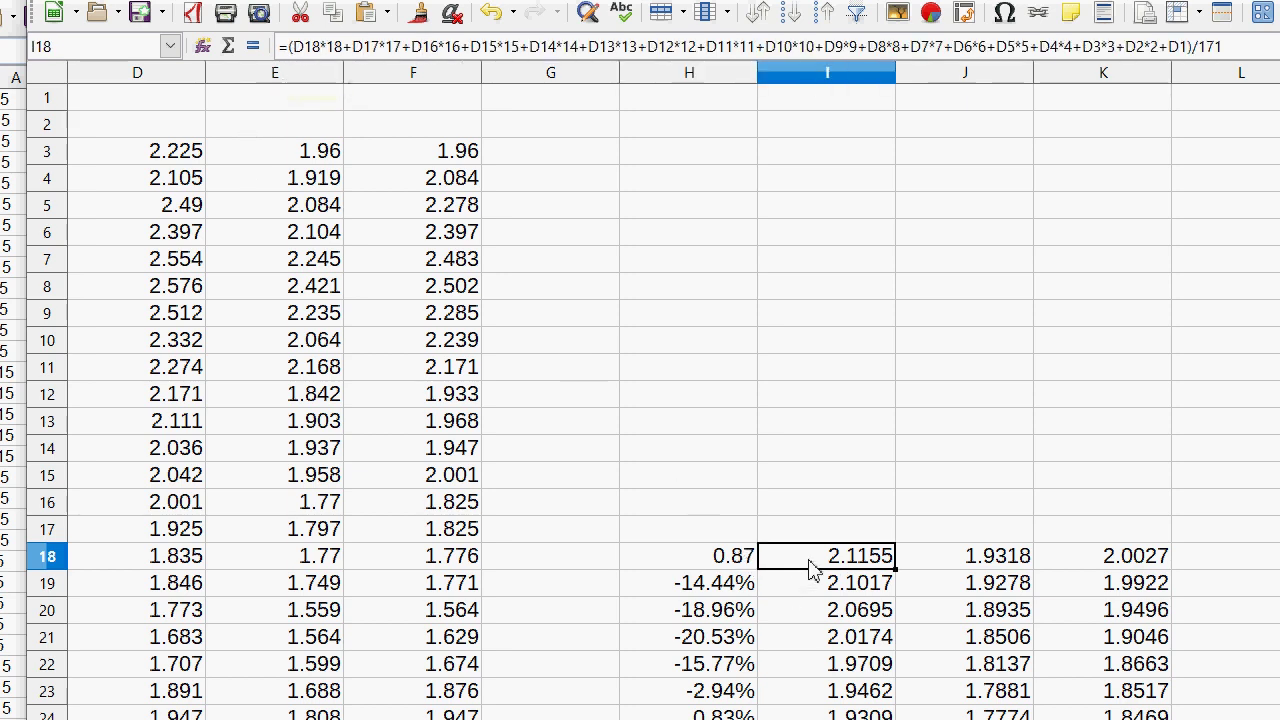
right_click(810, 558)
click(942, 715)
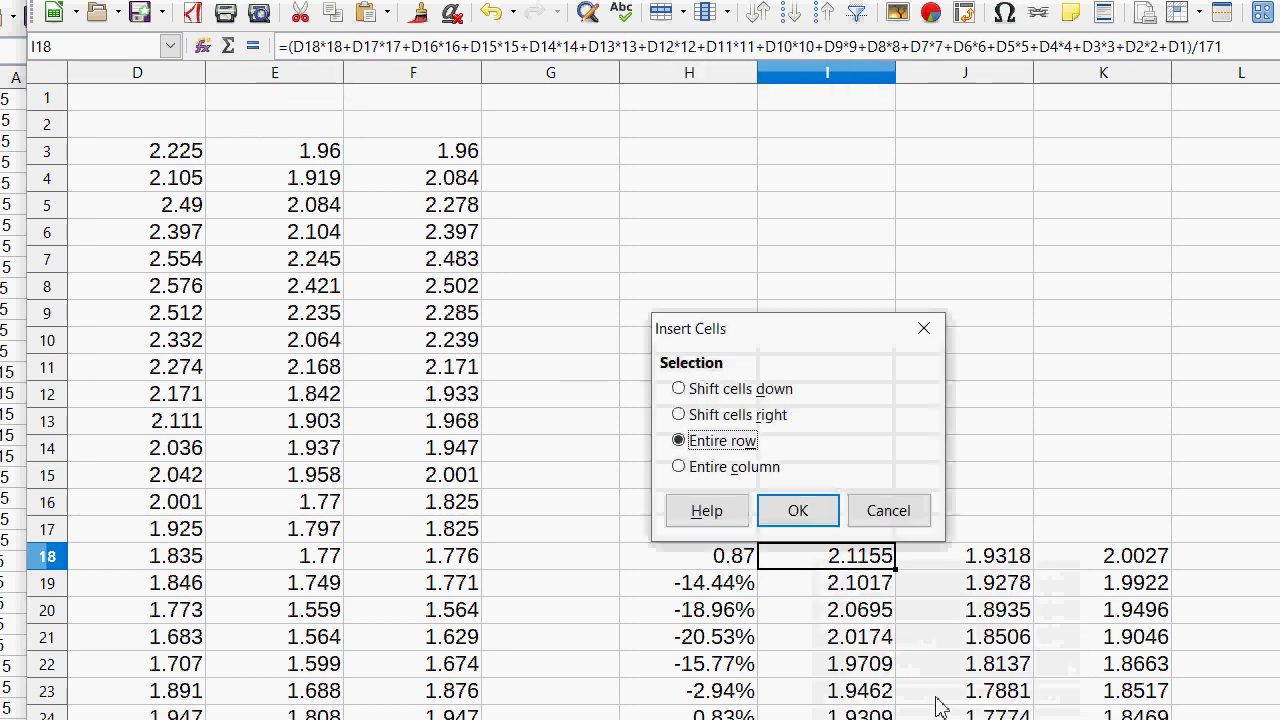
click(710, 467)
click(812, 516)
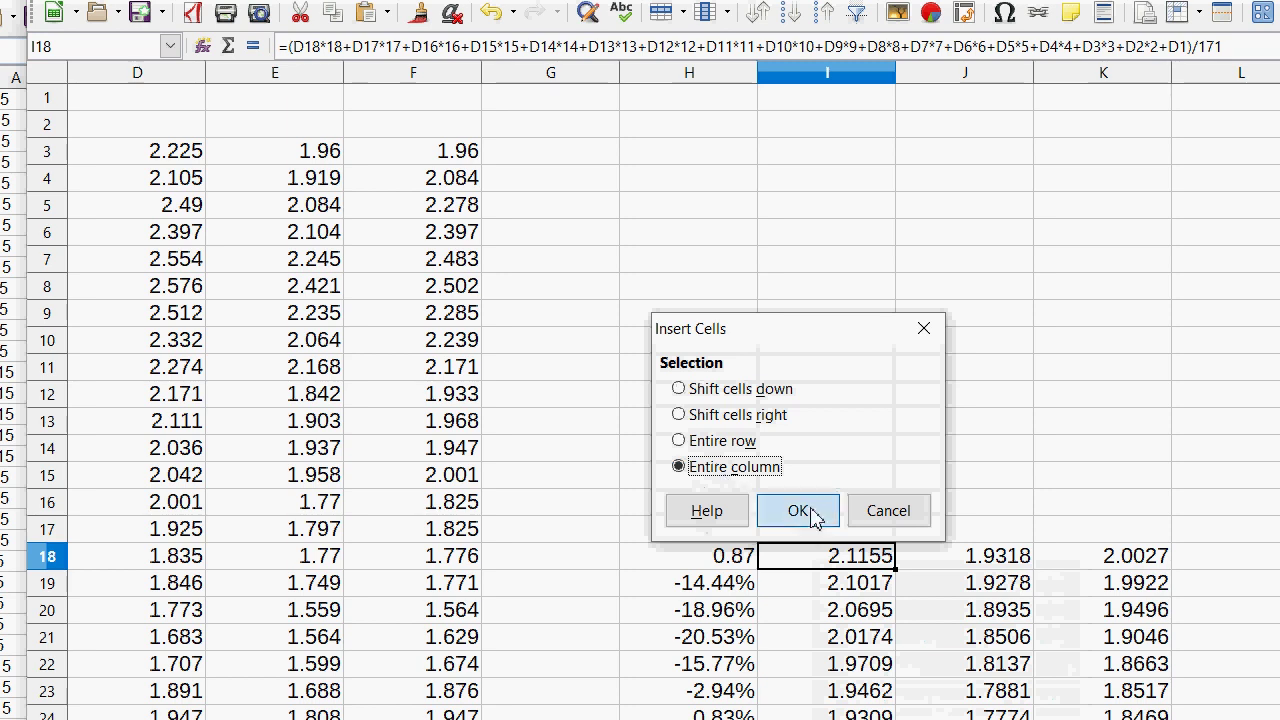
text(=1-)
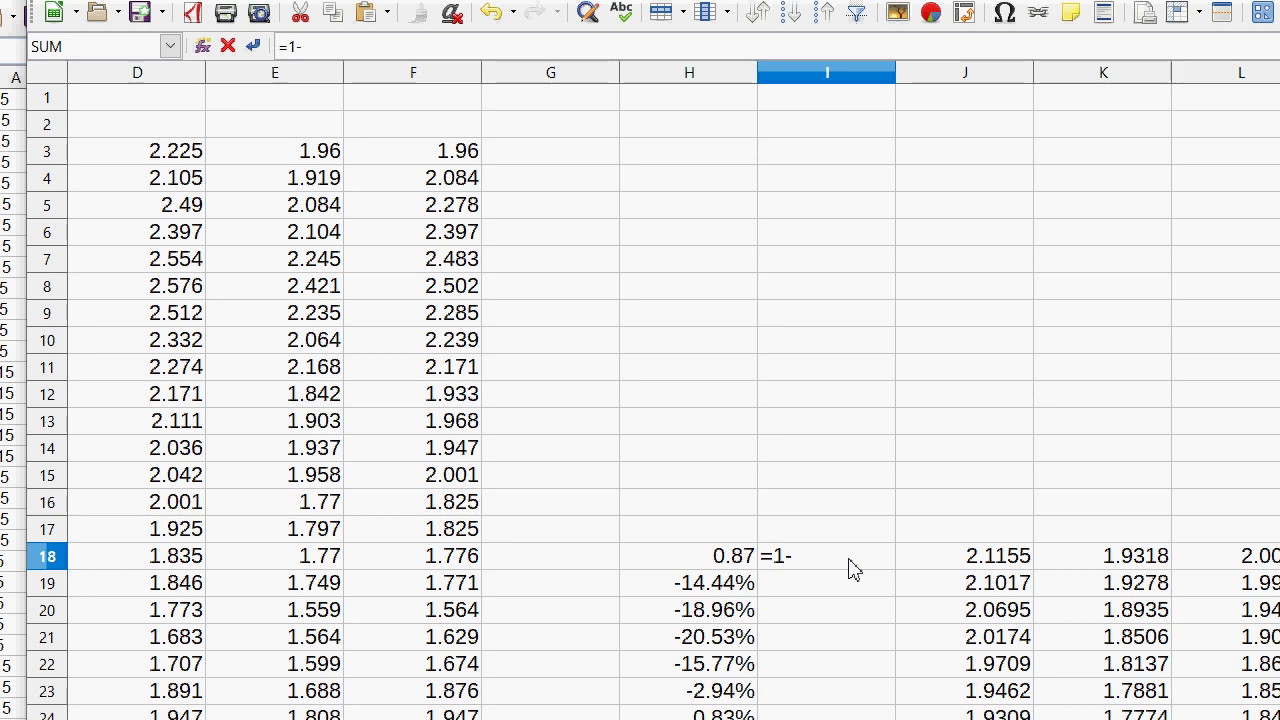
key(BackSpace)
key(BackSpace)
key(BackSpace)
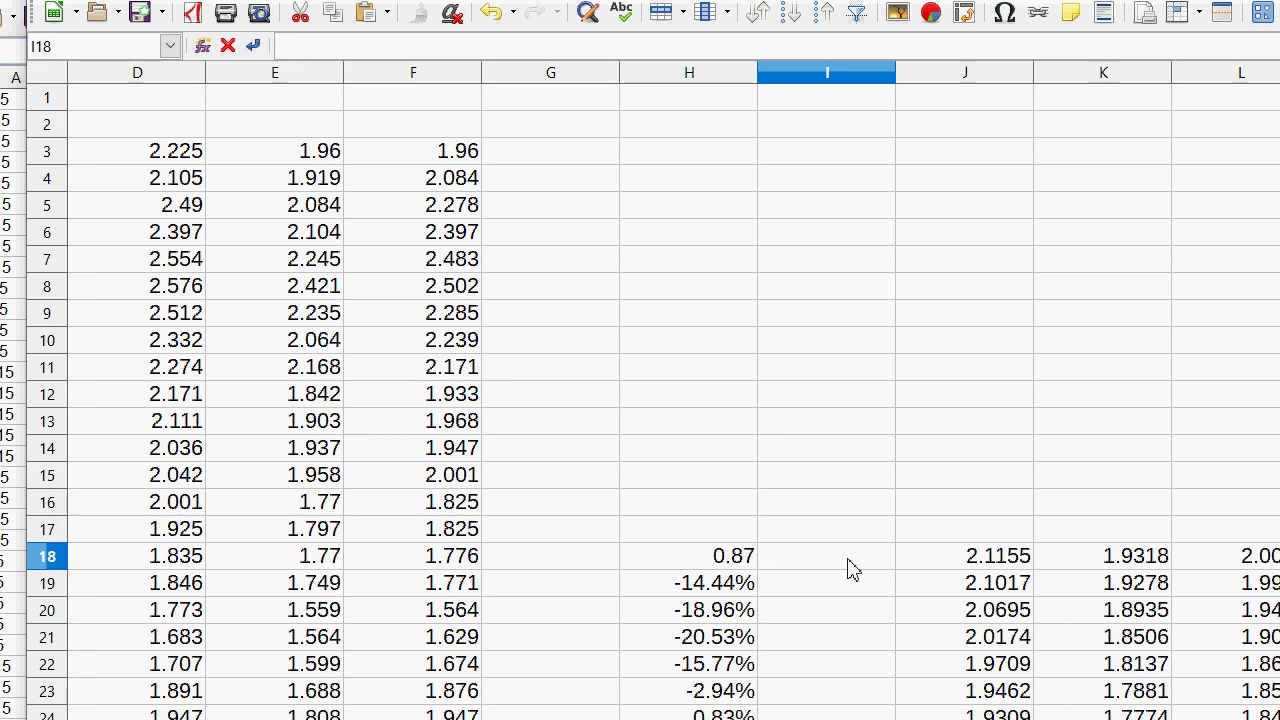
- Enter the formula =H18-1 in I18 to turn the high-to-average ratio into a deviation
text(=)
click(722, 566)
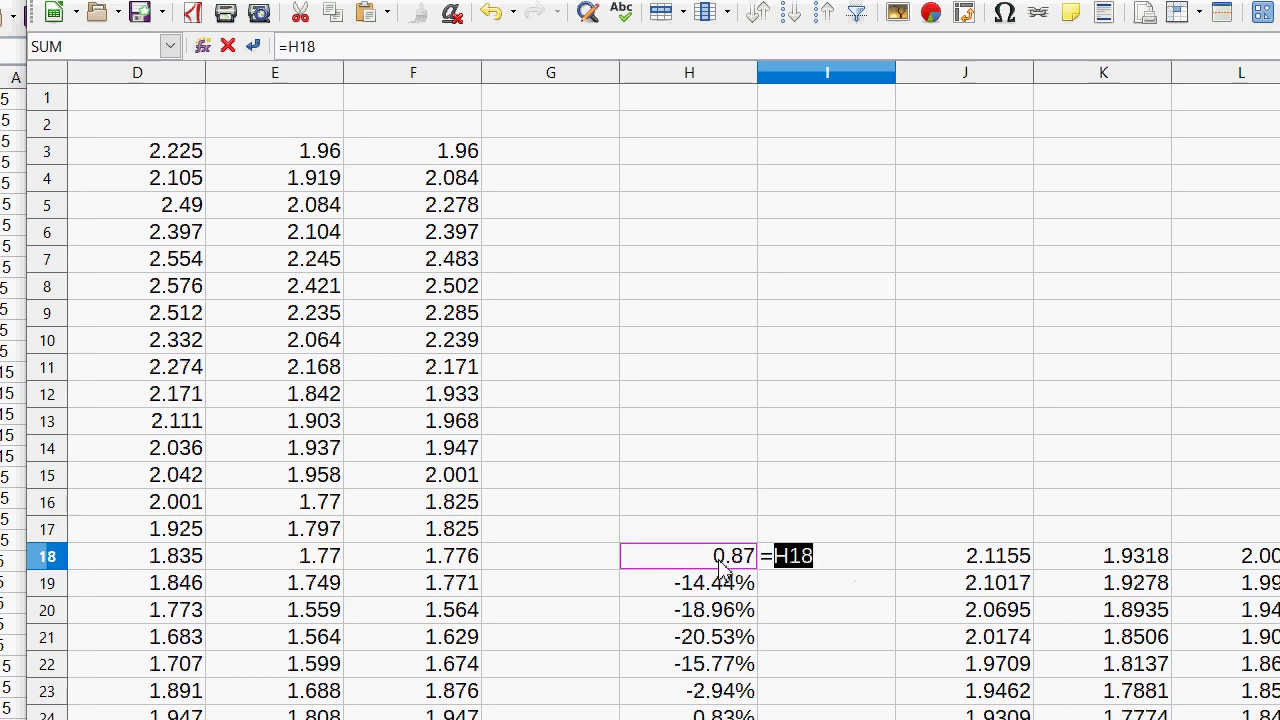
text(-1)
key(Return)
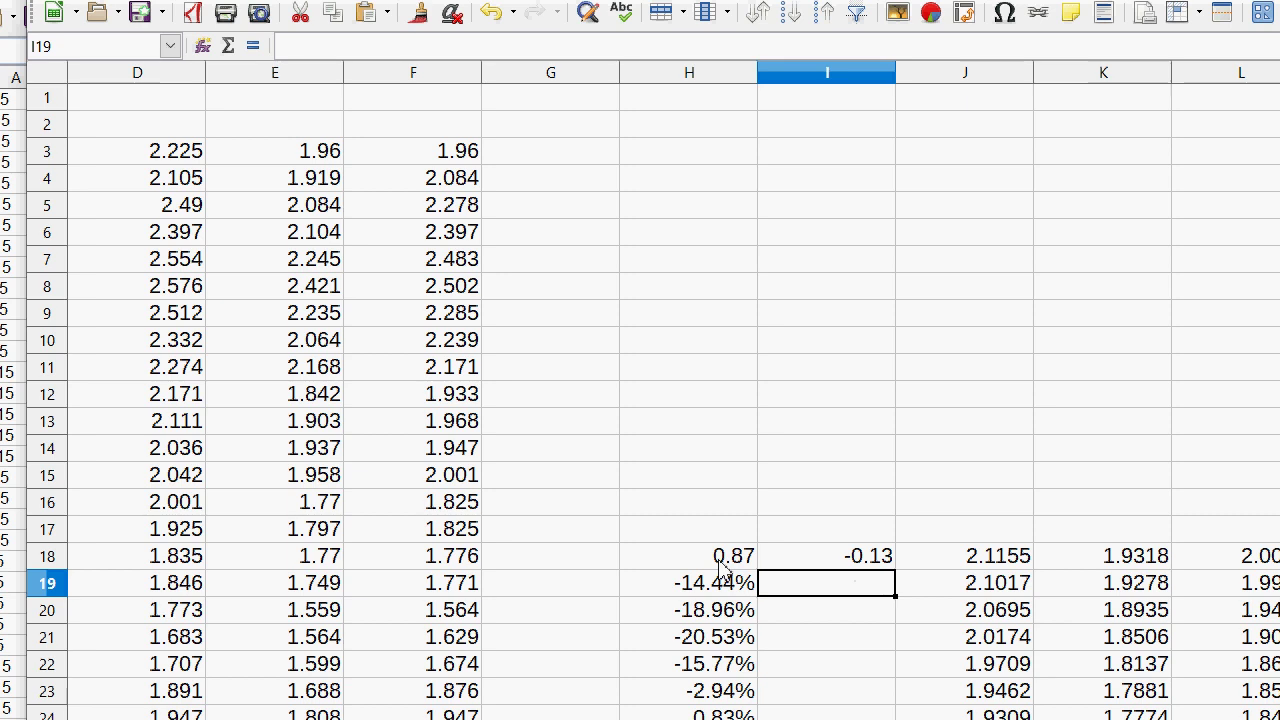
- Format cell I18 as a percentage
click(870, 556)
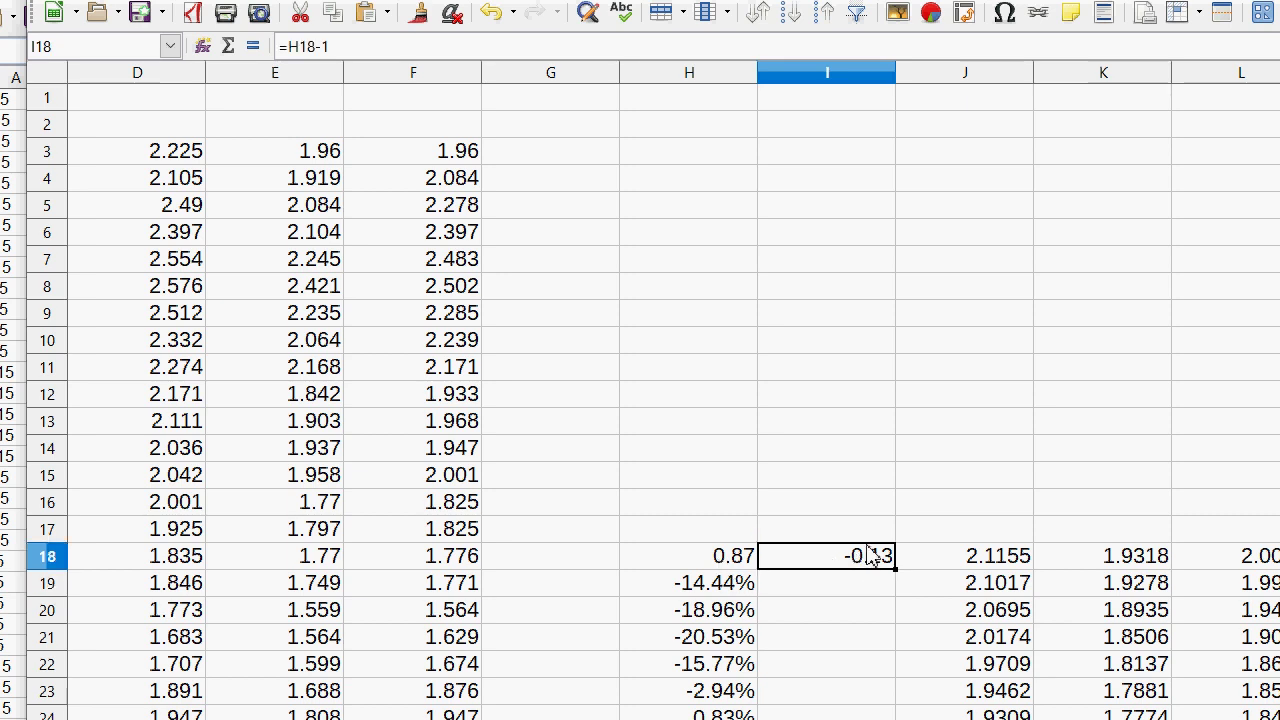
right_click(867, 547)
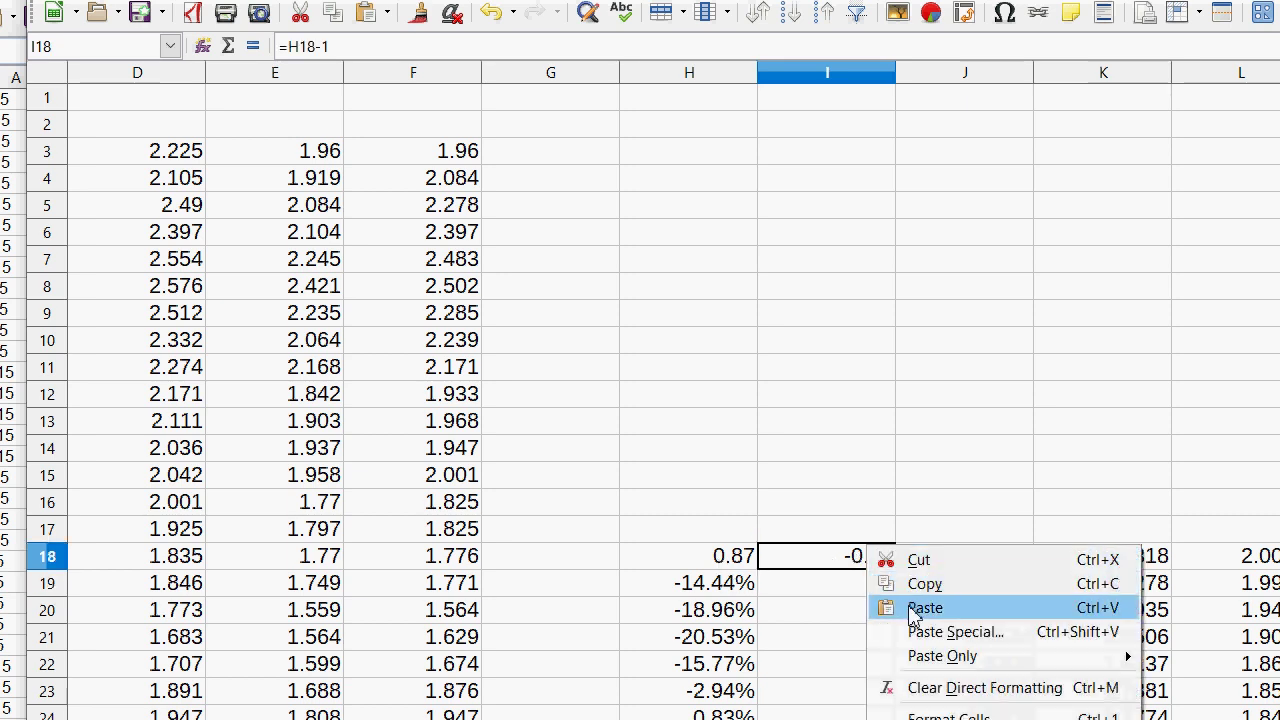
click(924, 688)
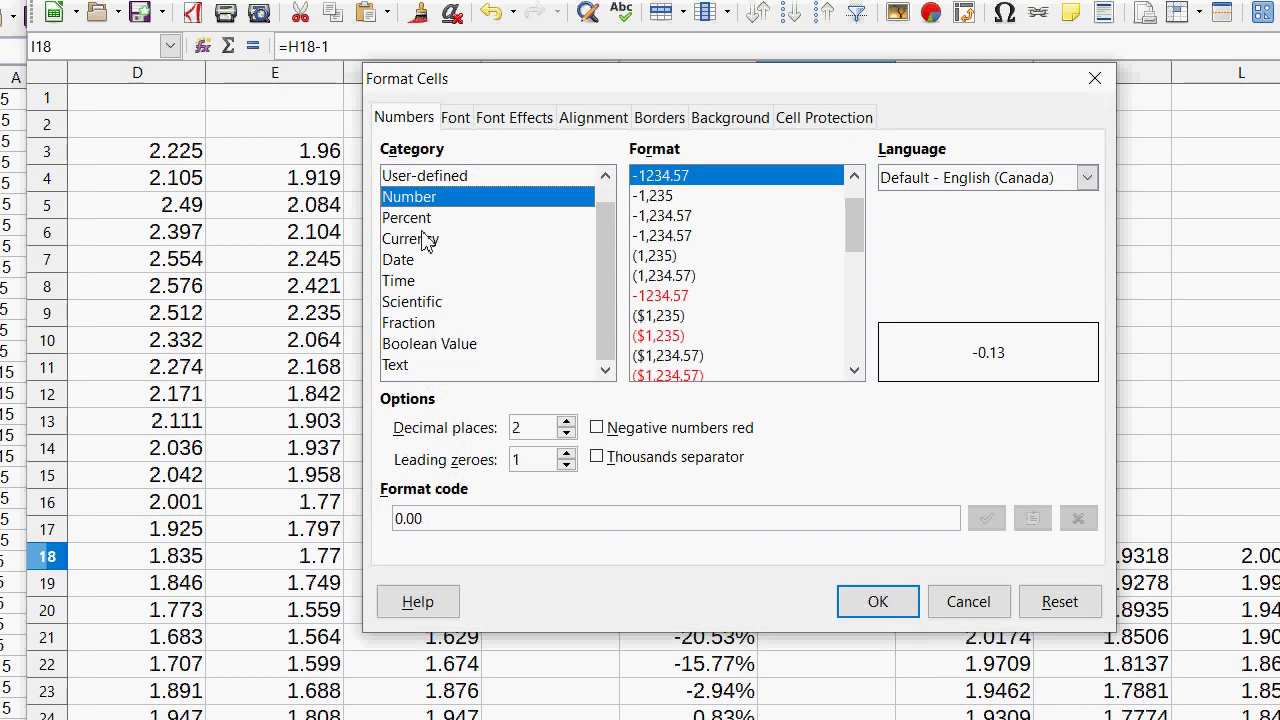
click(427, 220)
click(880, 601)
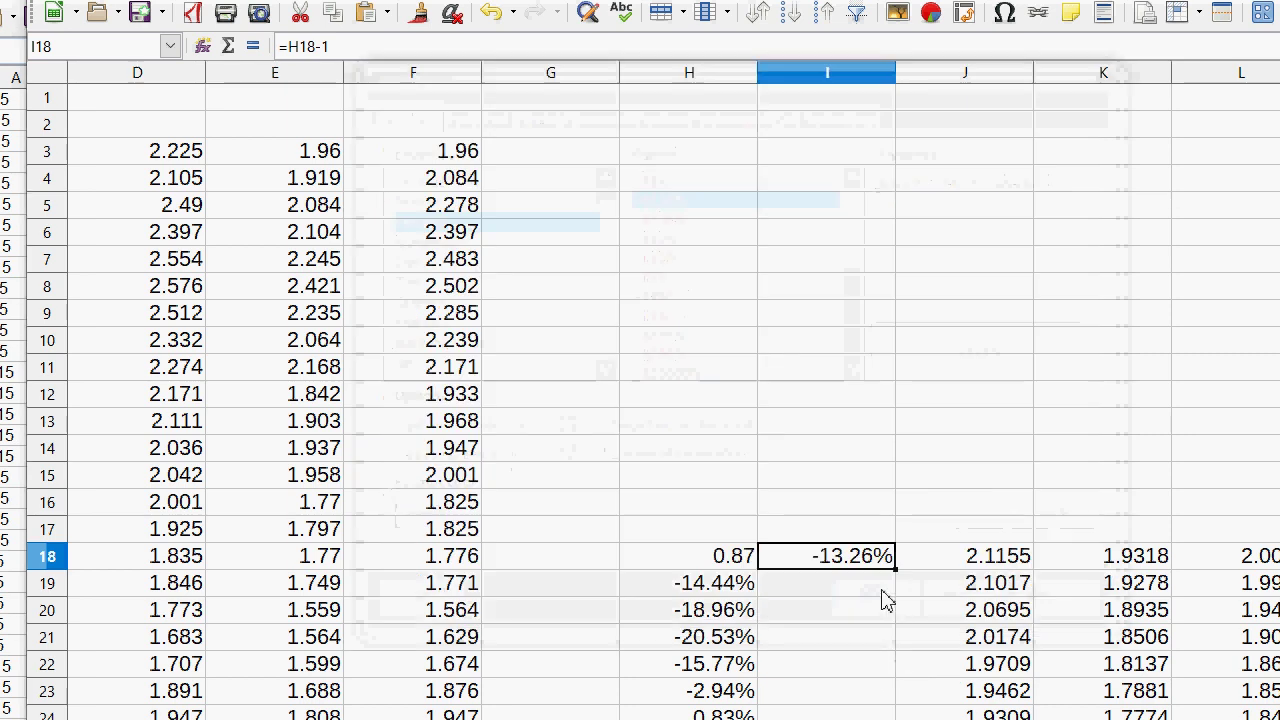
- Copy the ratio and deviation formulas from H18:I18 into rows 19 to 23
click(778, 582)
drag(728, 556, 843, 557)
right_click(843, 557)
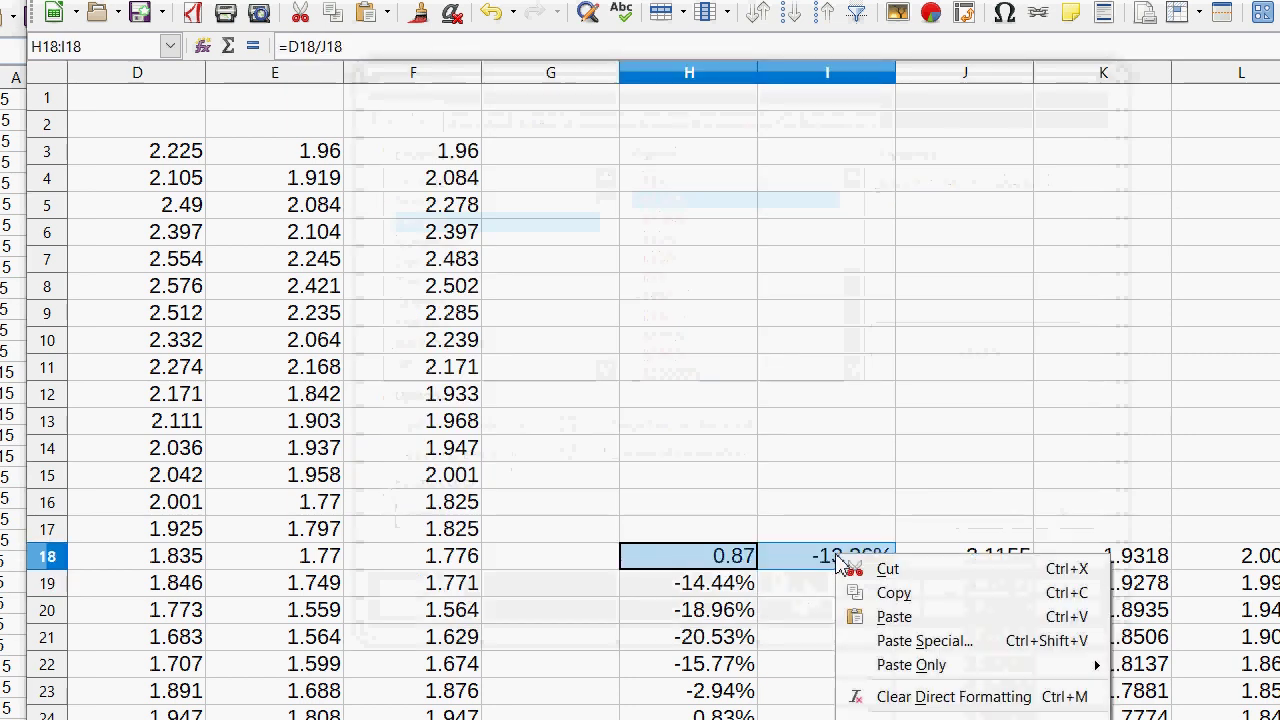
click(855, 596)
drag(674, 583, 790, 690)
right_click(738, 692)
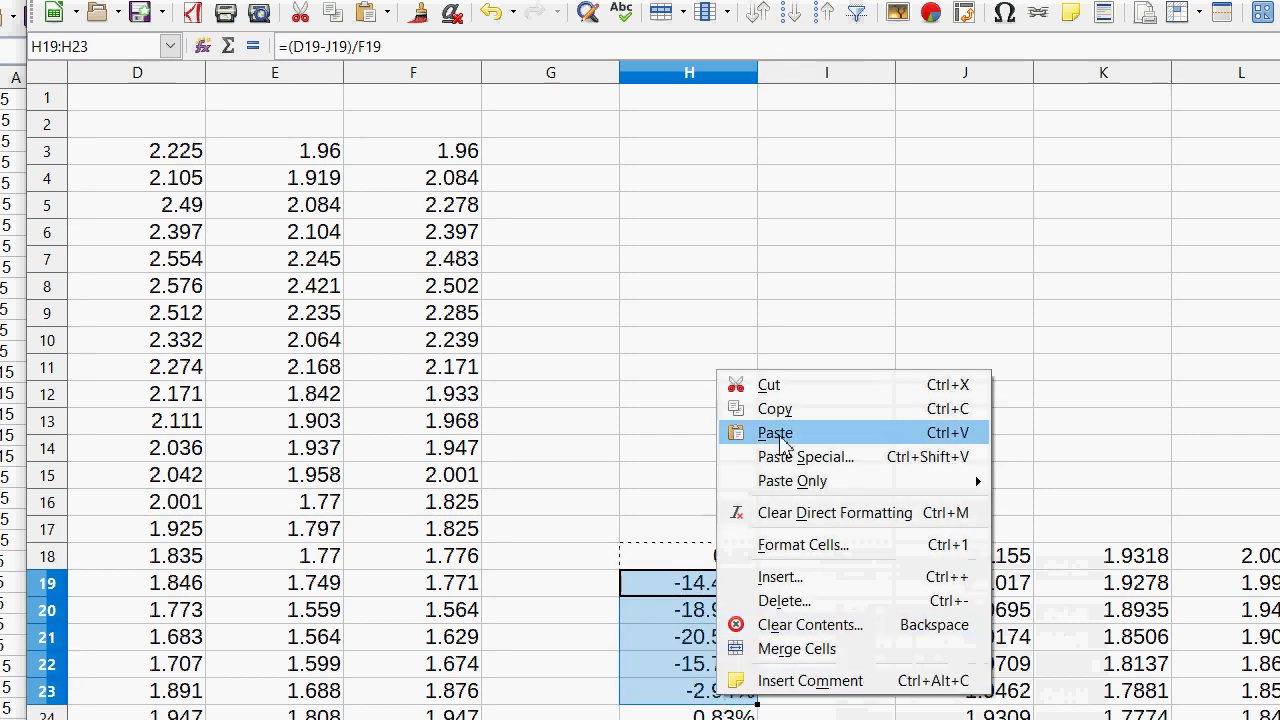
click(770, 432)
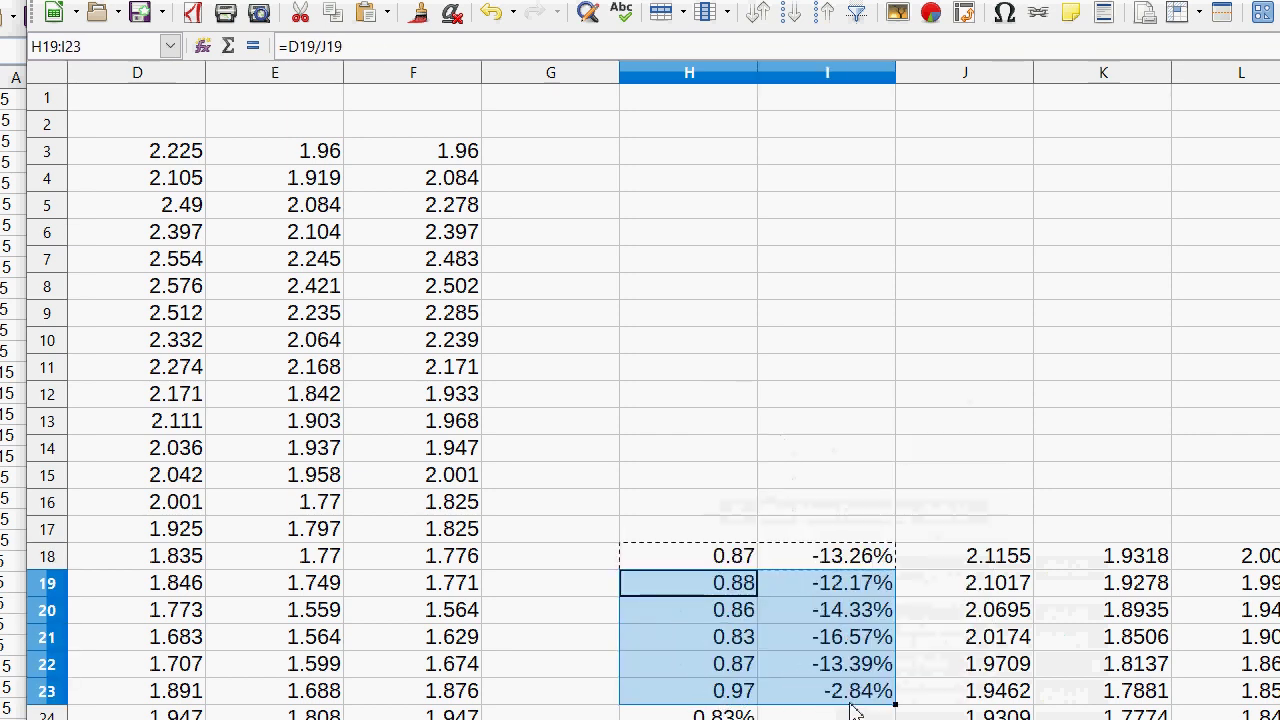
- Paste the copied ratio and deviation formulas down the remaining rows, using the range H24:H2722
scroll(850, 622, down, 4)
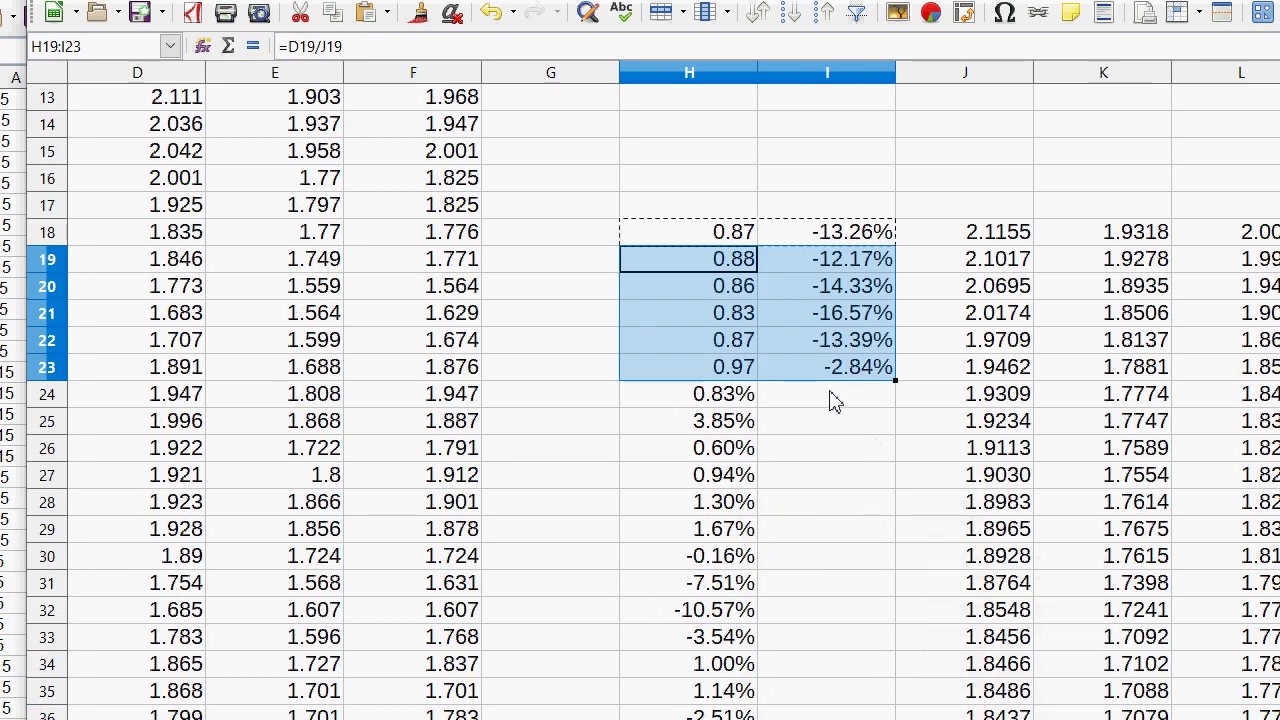
drag(738, 398, 730, 480)
click(120, 48)
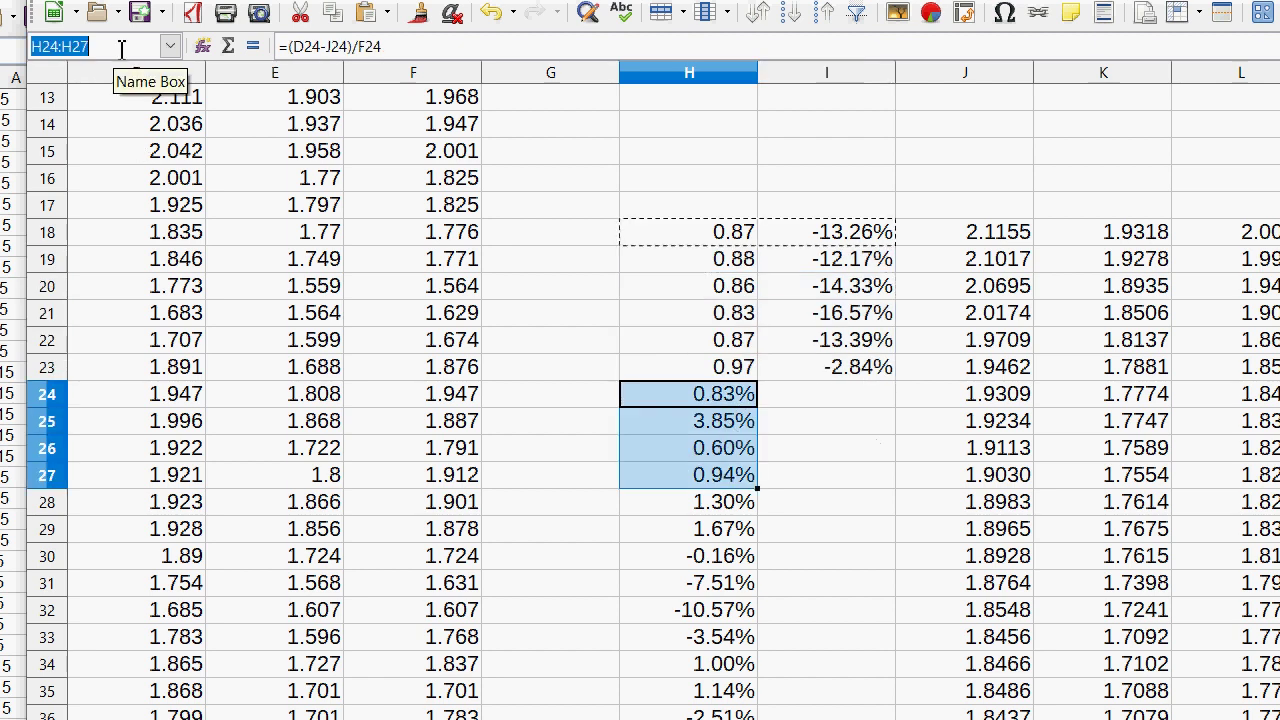
click(120, 48)
text(22)
key(Return)
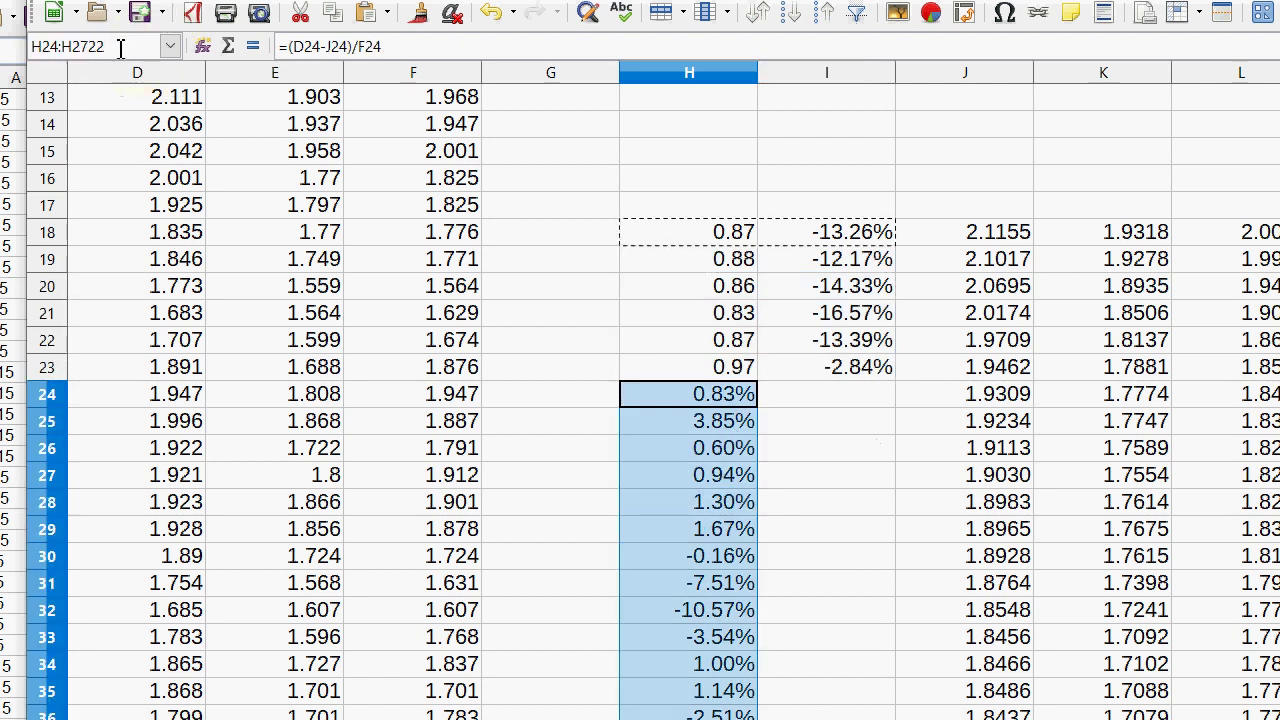
right_click(700, 425)
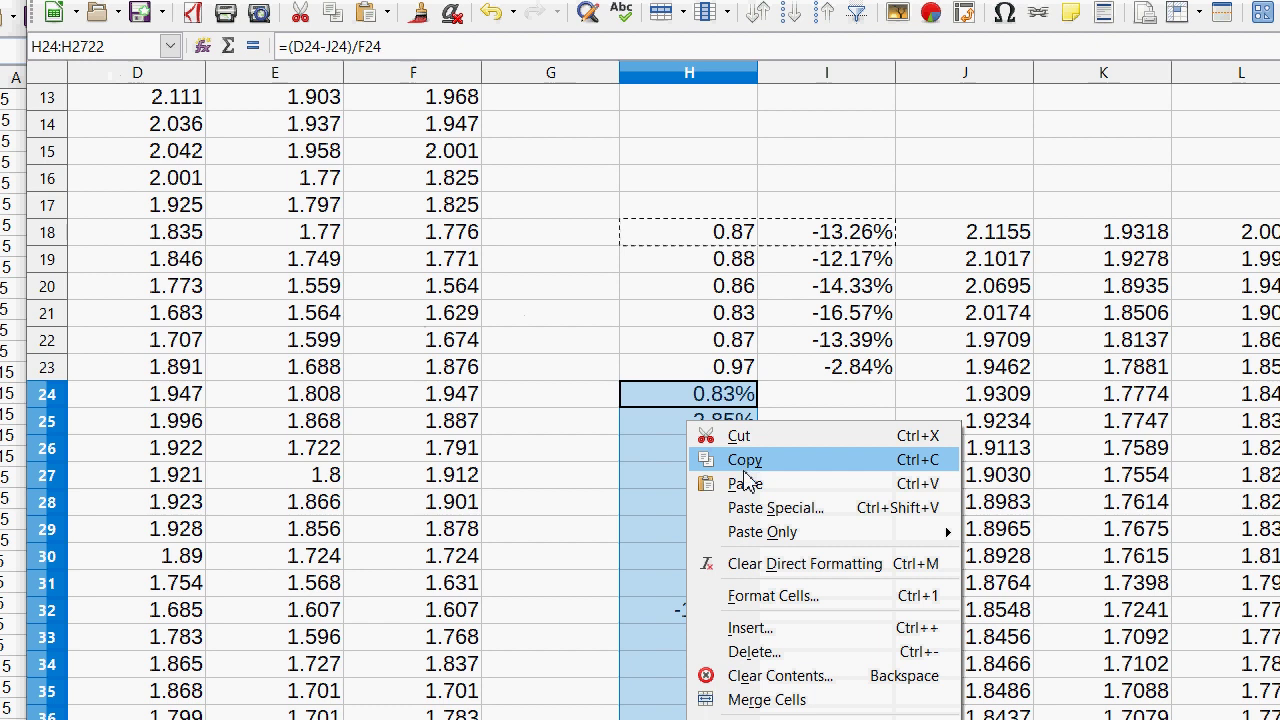
click(748, 480)
- Examine the column I percentage deviations from the early rows onward and highlight the 02/28/1974 row
click(849, 540)
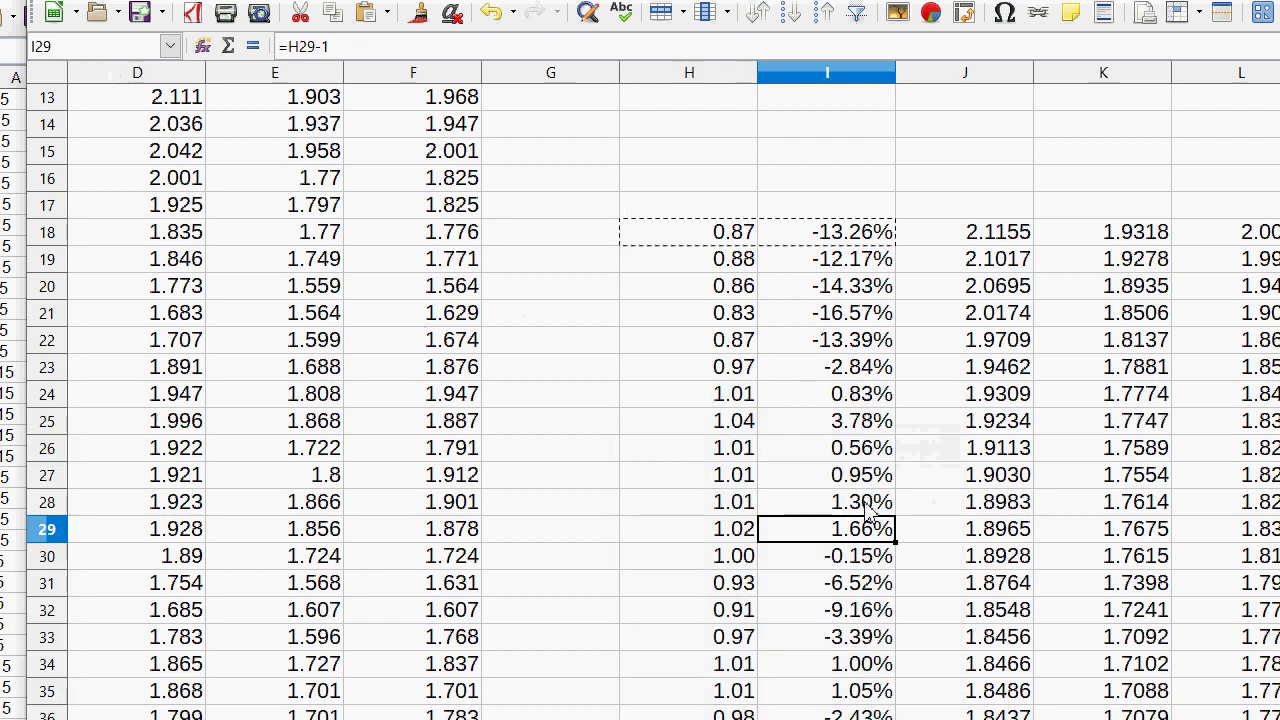
click(866, 610)
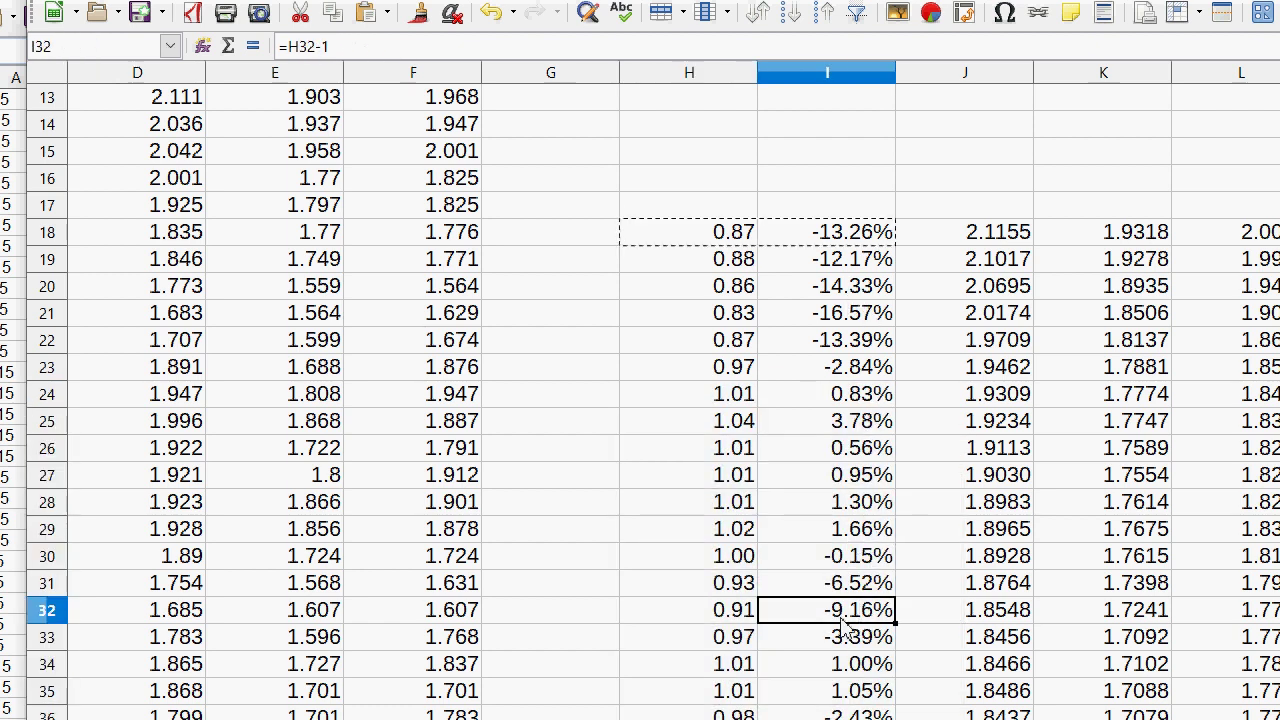
key(Page_Down)
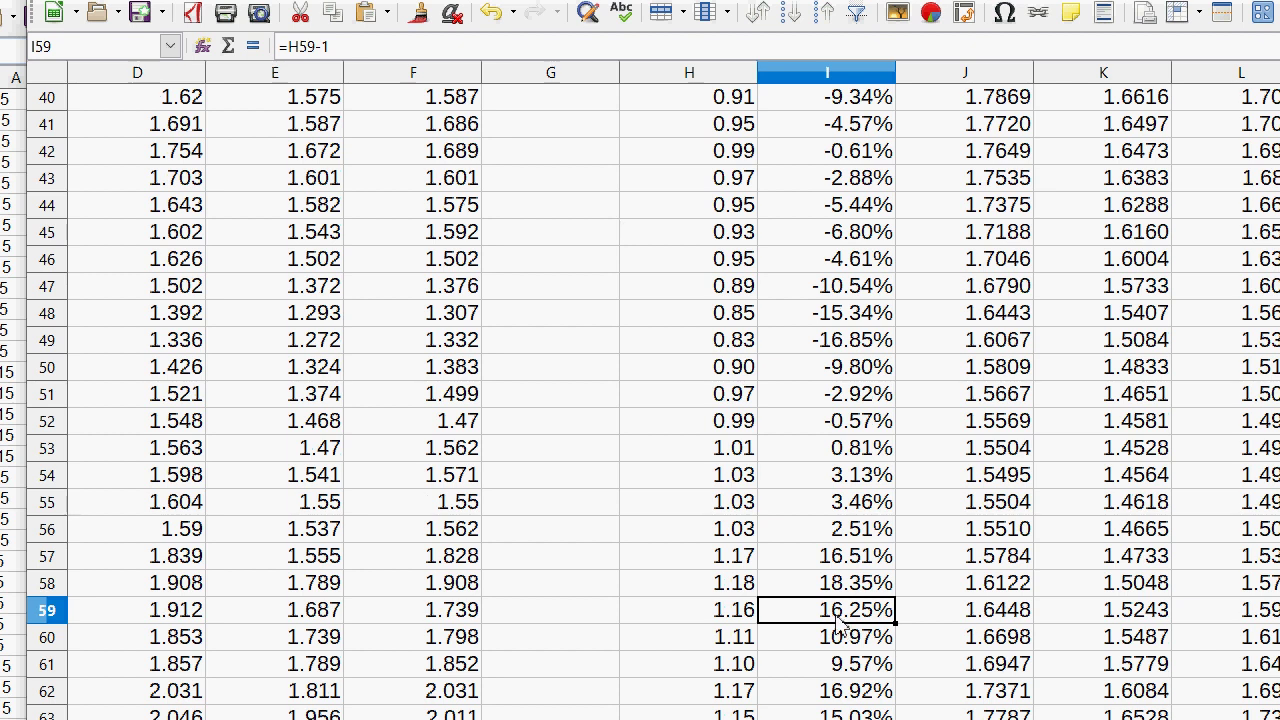
key(Page_Down)
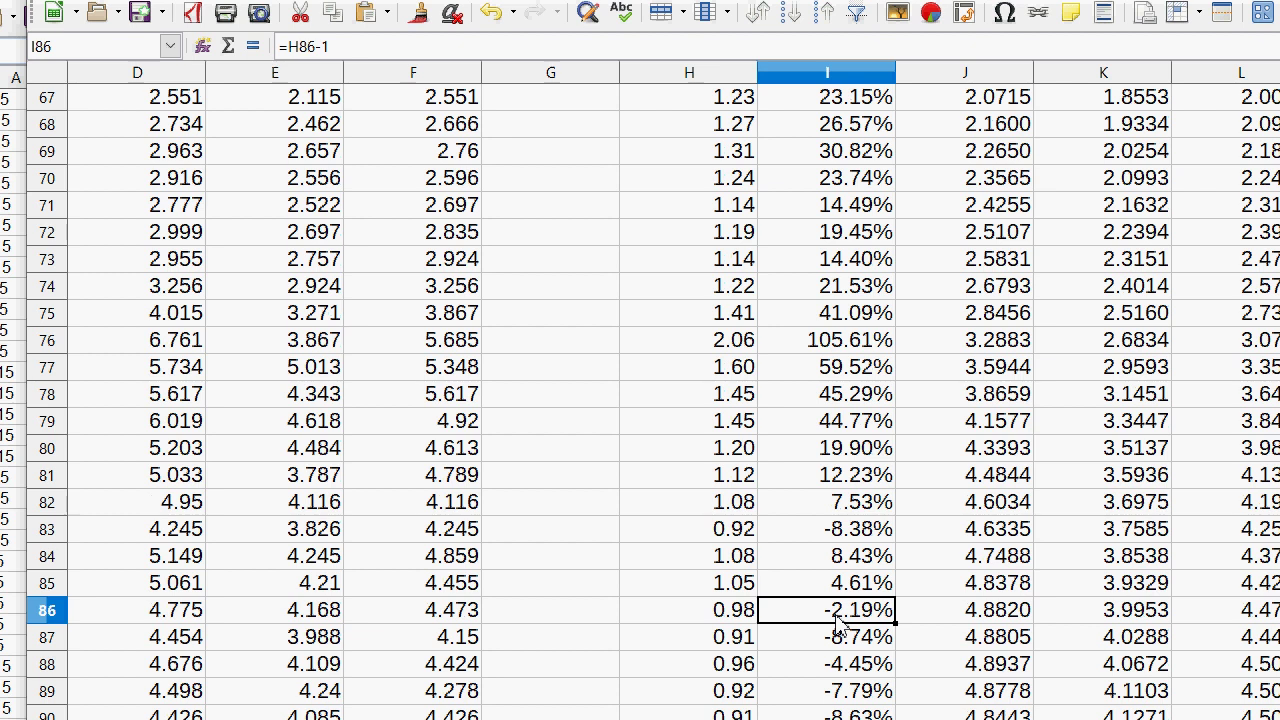
click(830, 340)
key(shift+Home)
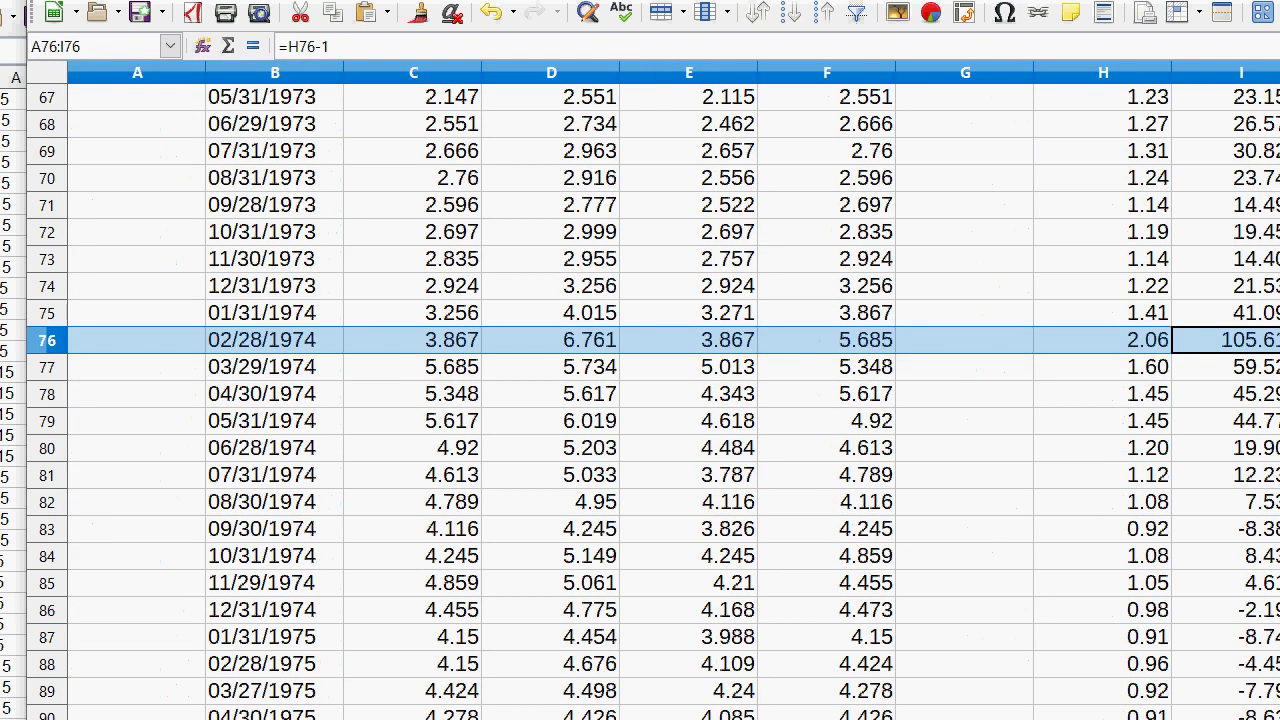
scroll(640, 400, right, 2)
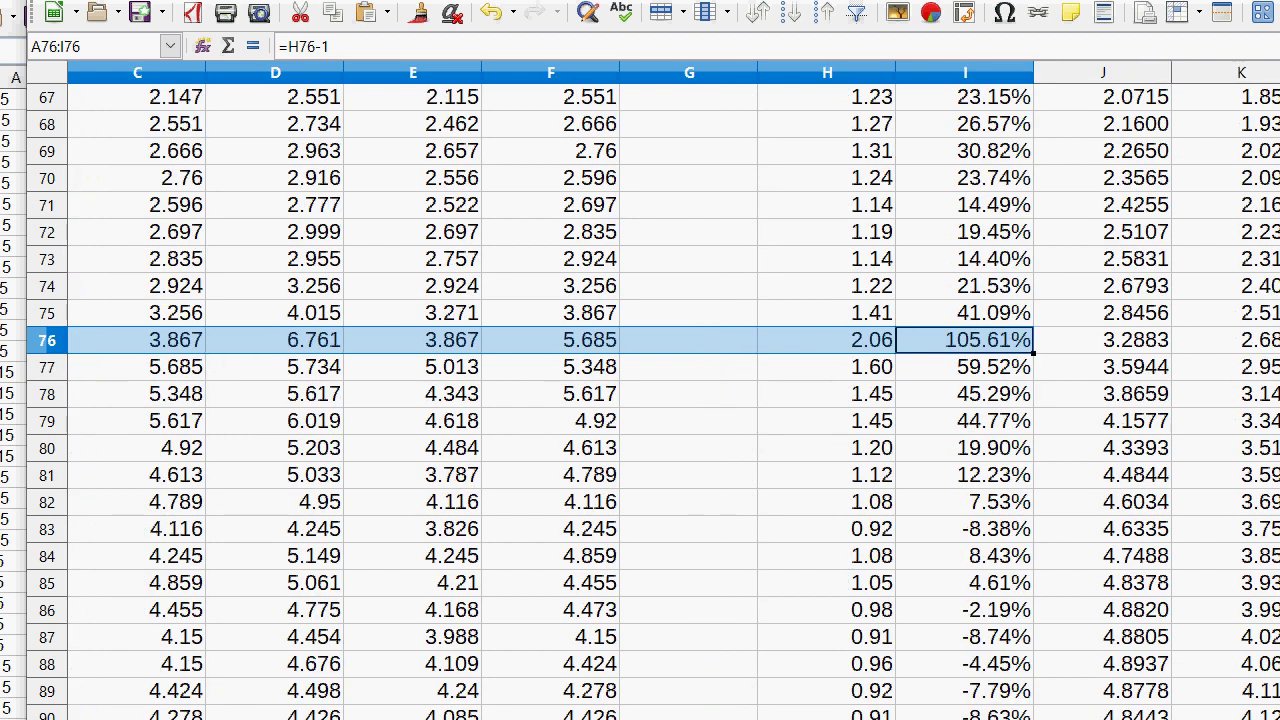
- Examine the deviations further down column I and highlight the run from I135 to I147
key(Page_Down)
key(Page_Down)
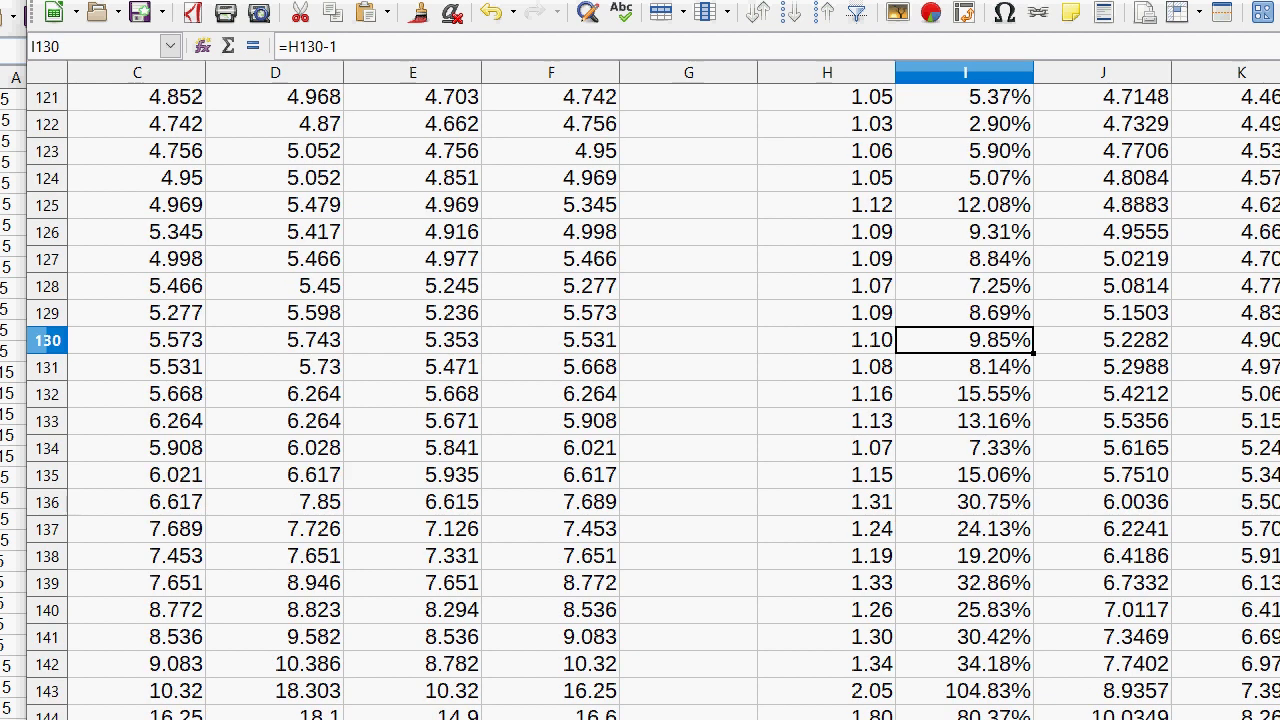
scroll(1105, 265, down, 2)
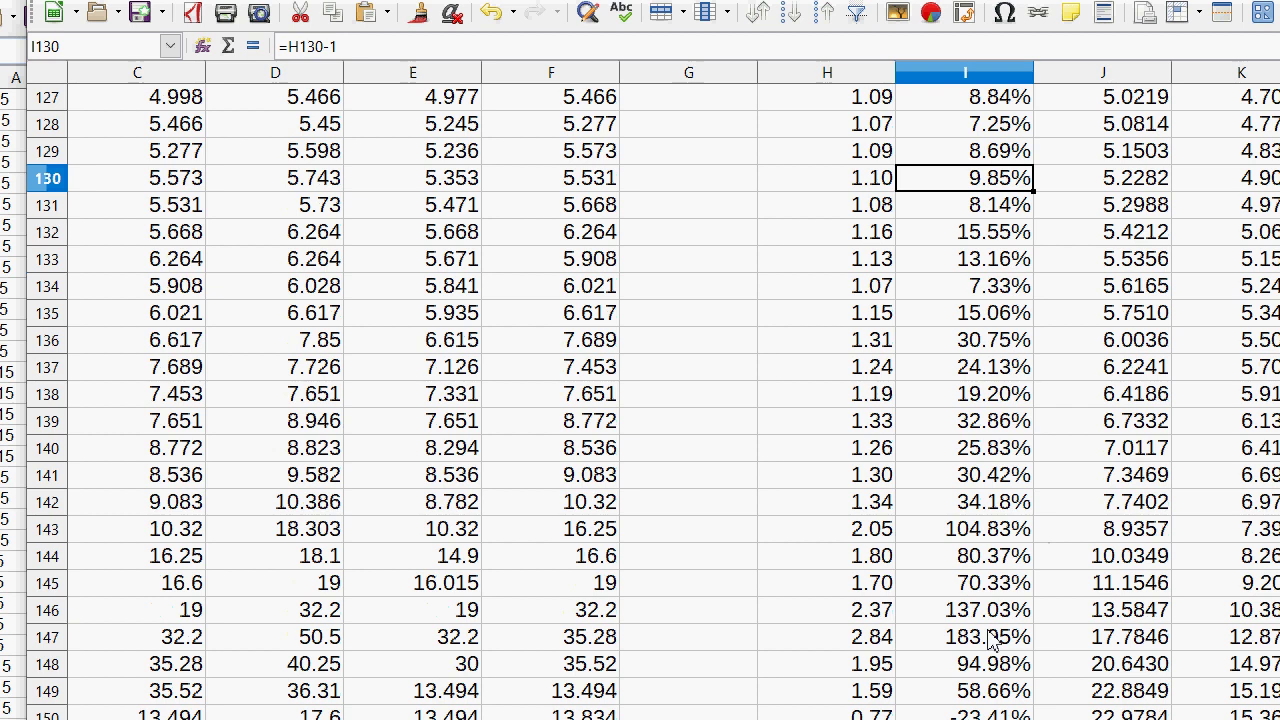
drag(990, 640, 988, 335)
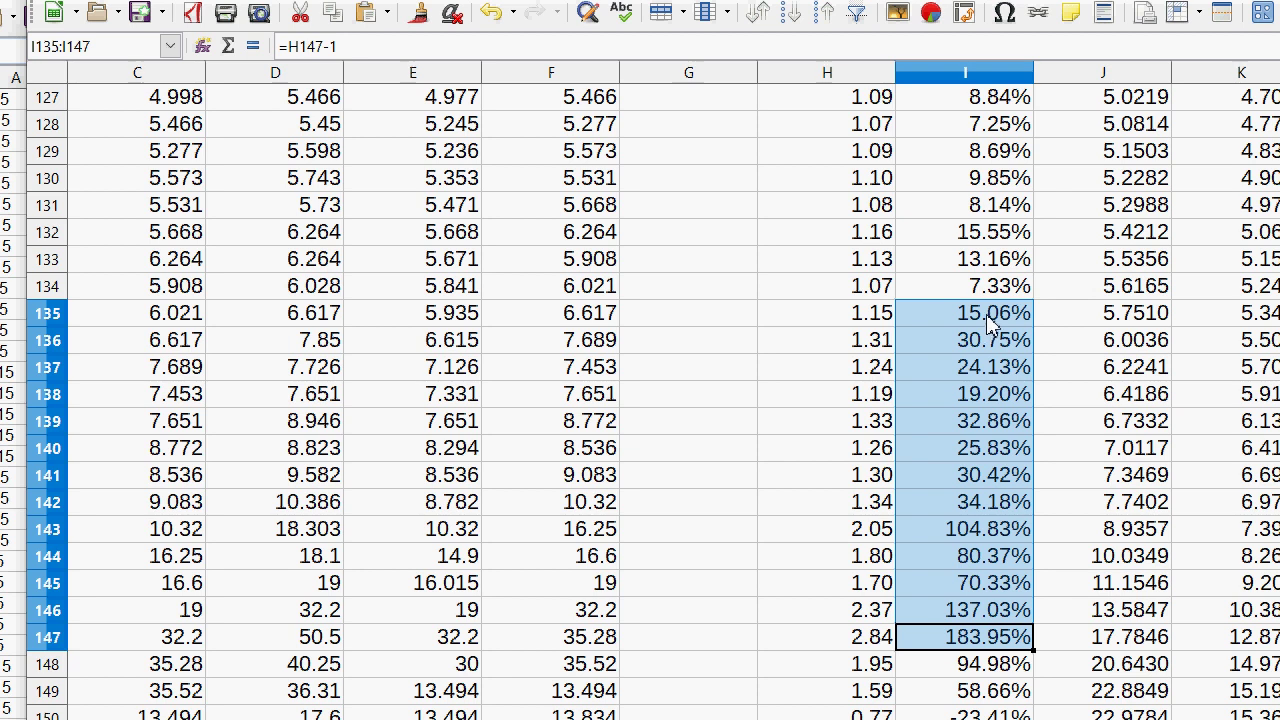
- Highlight the column I deviations from I136 to I147 and check their matching dates in column B
click(1002, 505)
click(965, 645)
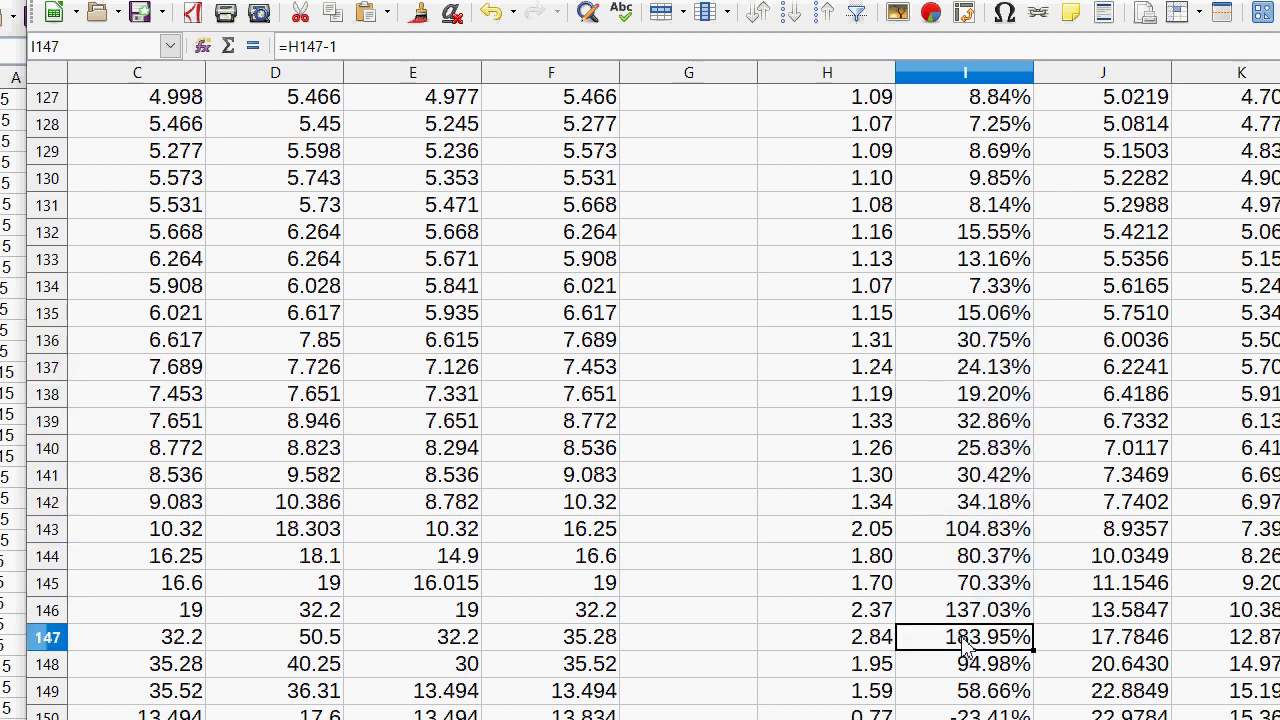
drag(965, 645, 1010, 358)
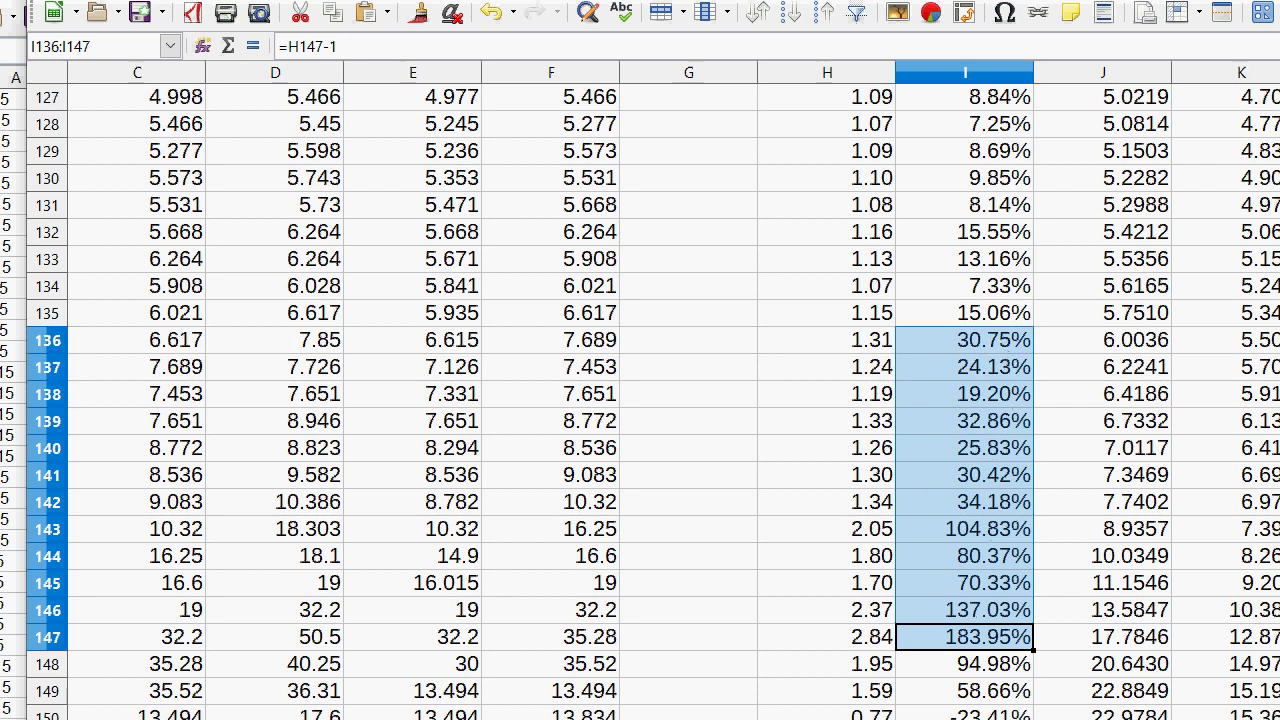
scroll(640, 400, left, 2)
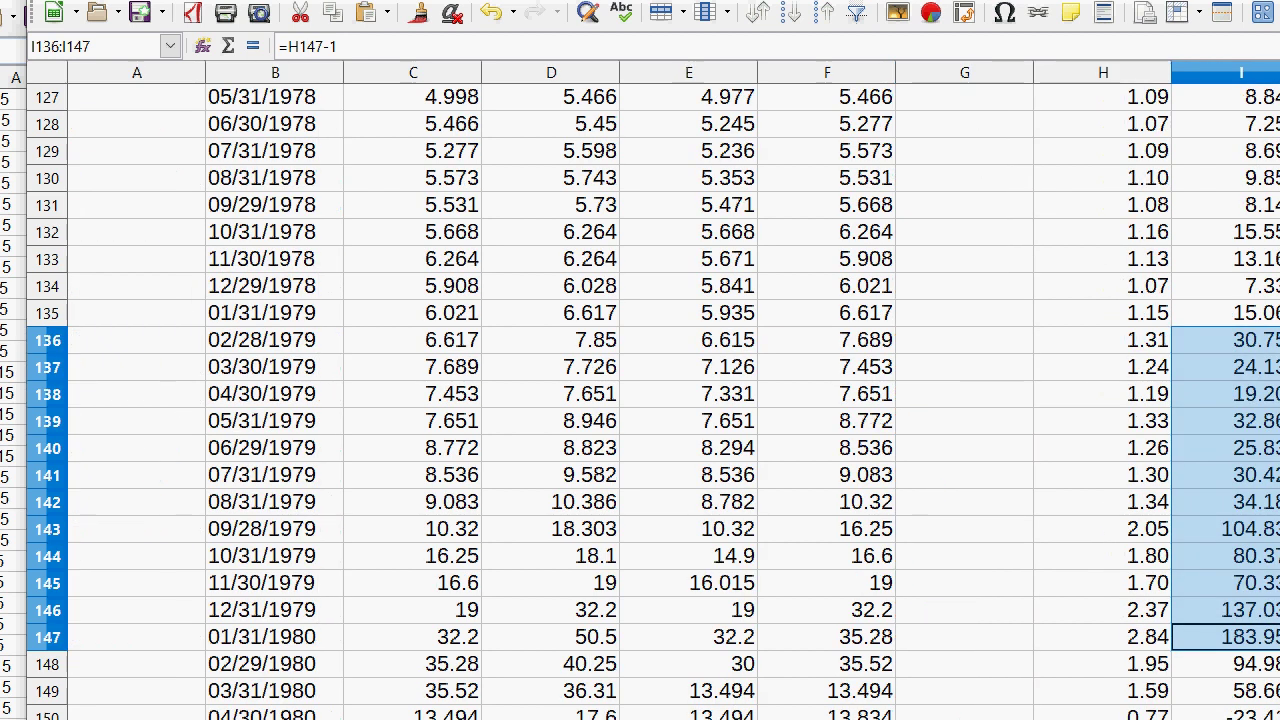
- Go back to the 1973–1974 rows and select the 03/30/1973 deviation in I65
scroll(792, 440, up, 20)
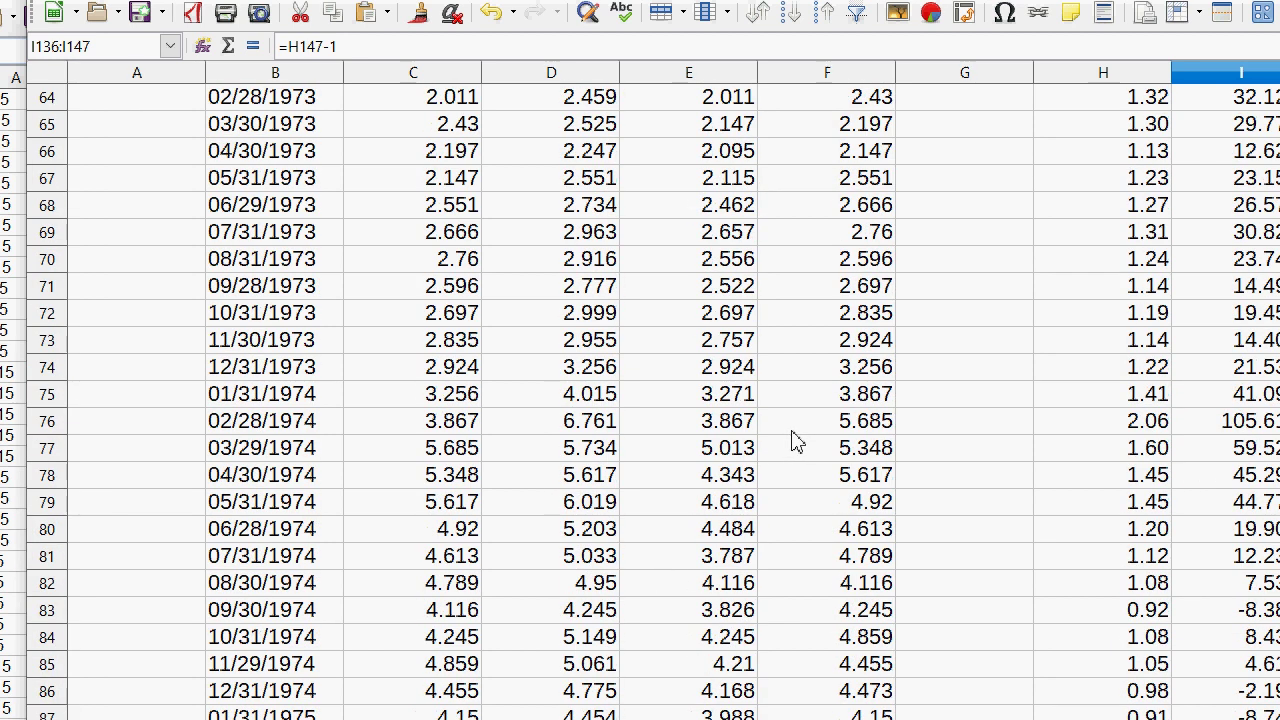
scroll(797, 441, up, 1)
click(1262, 200)
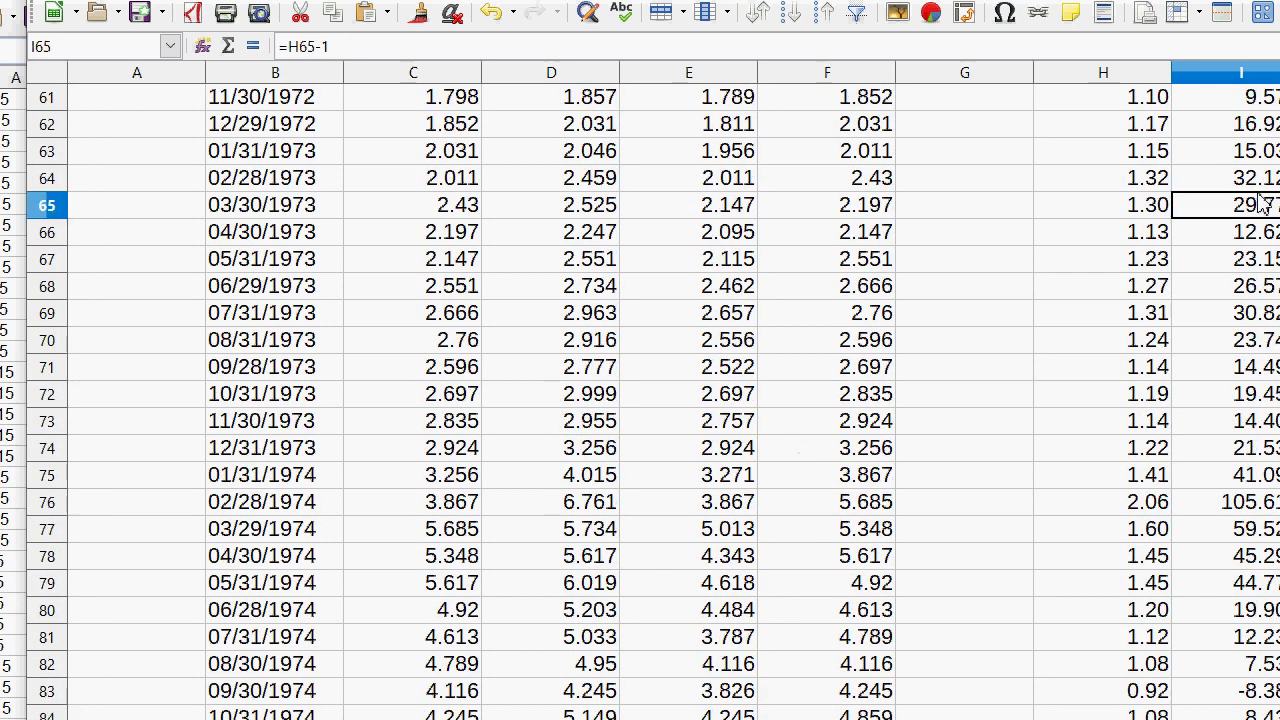
- Examine the most recent deviations in I633 and I634, and highlight the slightly earlier run I622:I624
scroll(640, 400, down, 20)
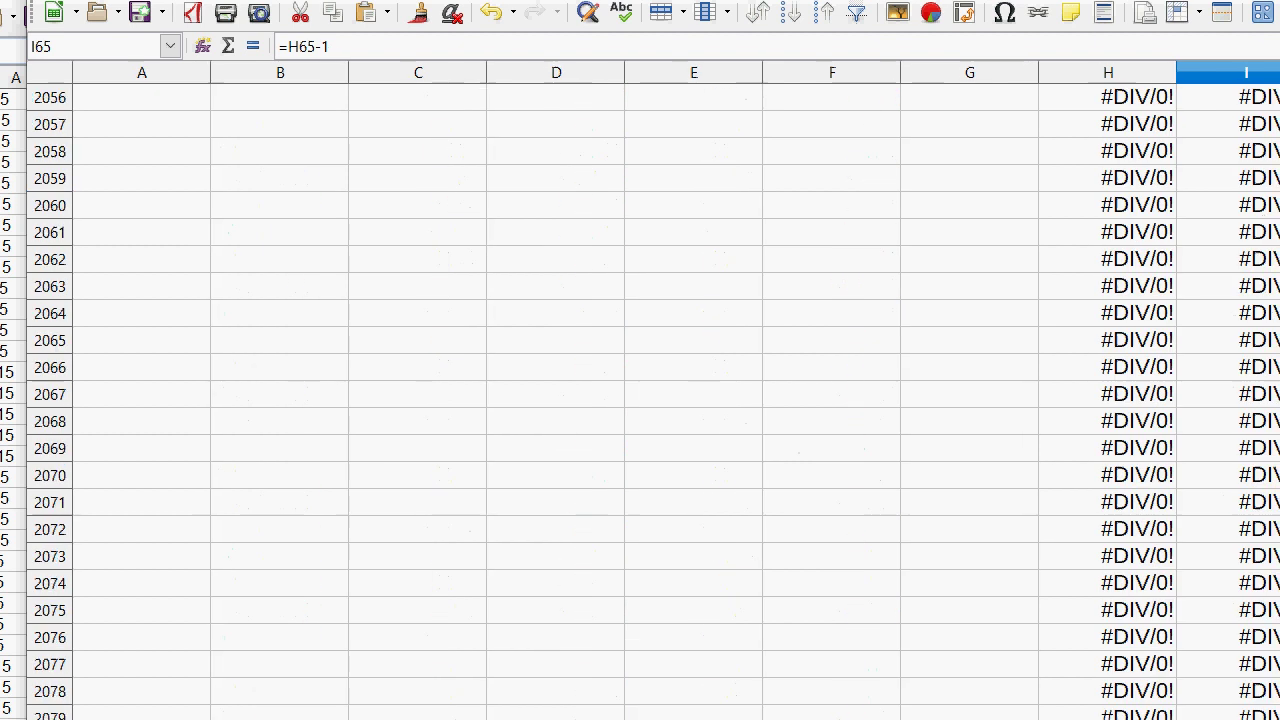
scroll(640, 400, up, 20)
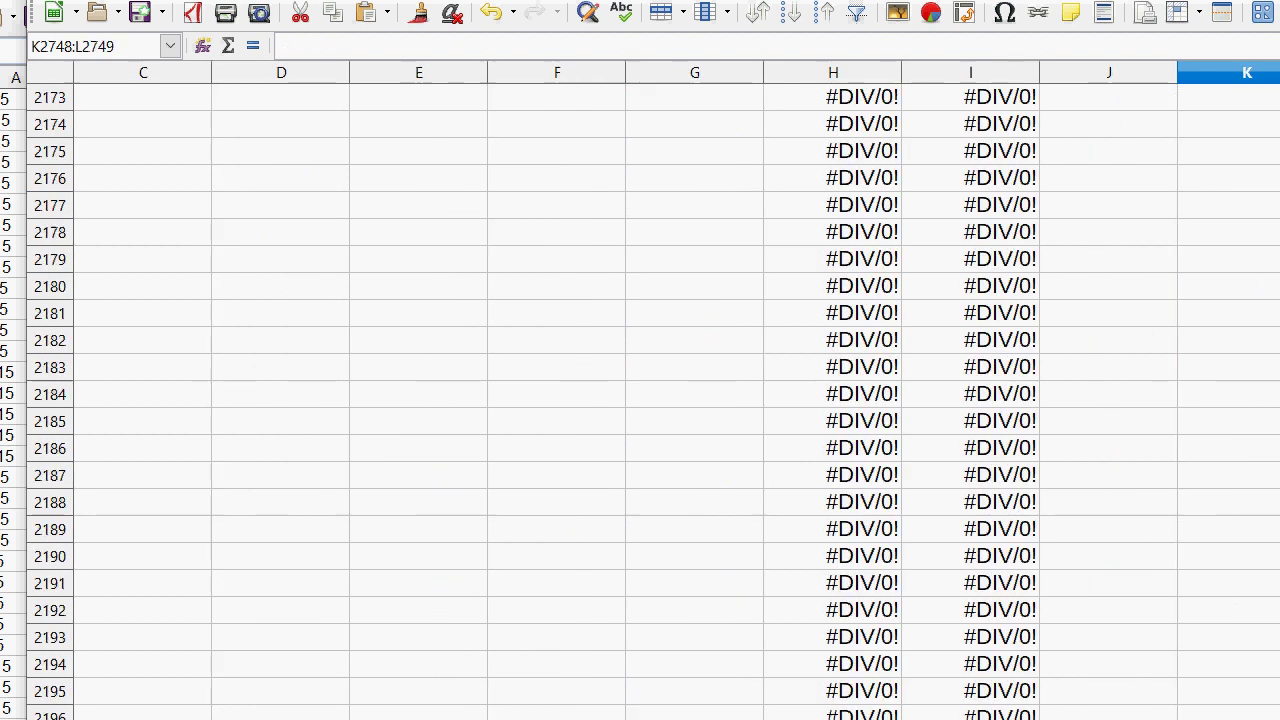
scroll(640, 400, up, 20)
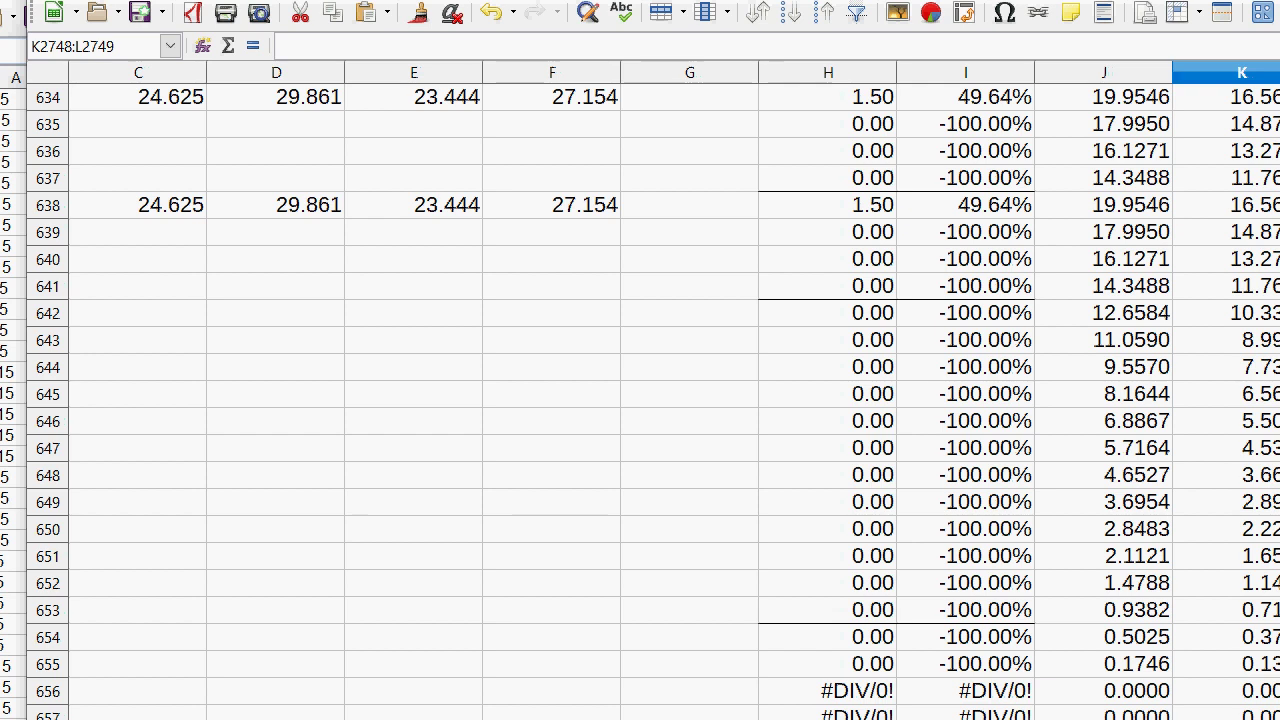
scroll(640, 400, down, 20)
scroll(1168, 328, up, 3)
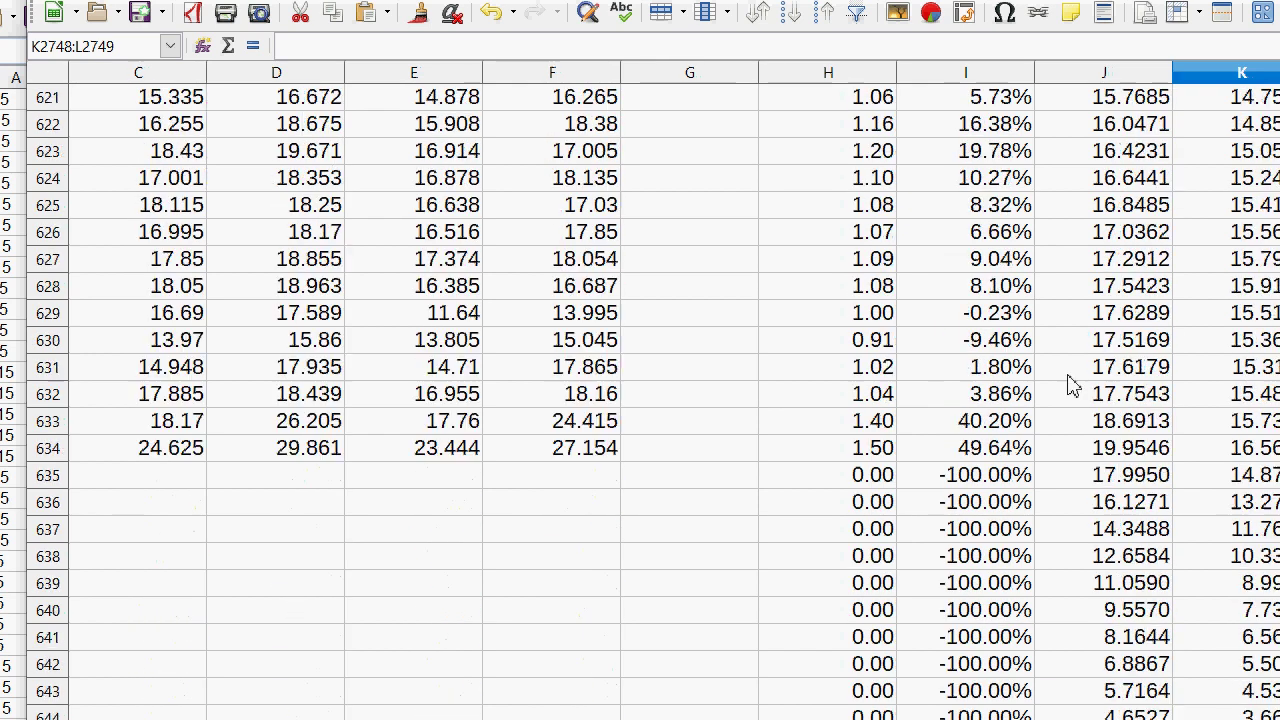
click(994, 447)
click(996, 428)
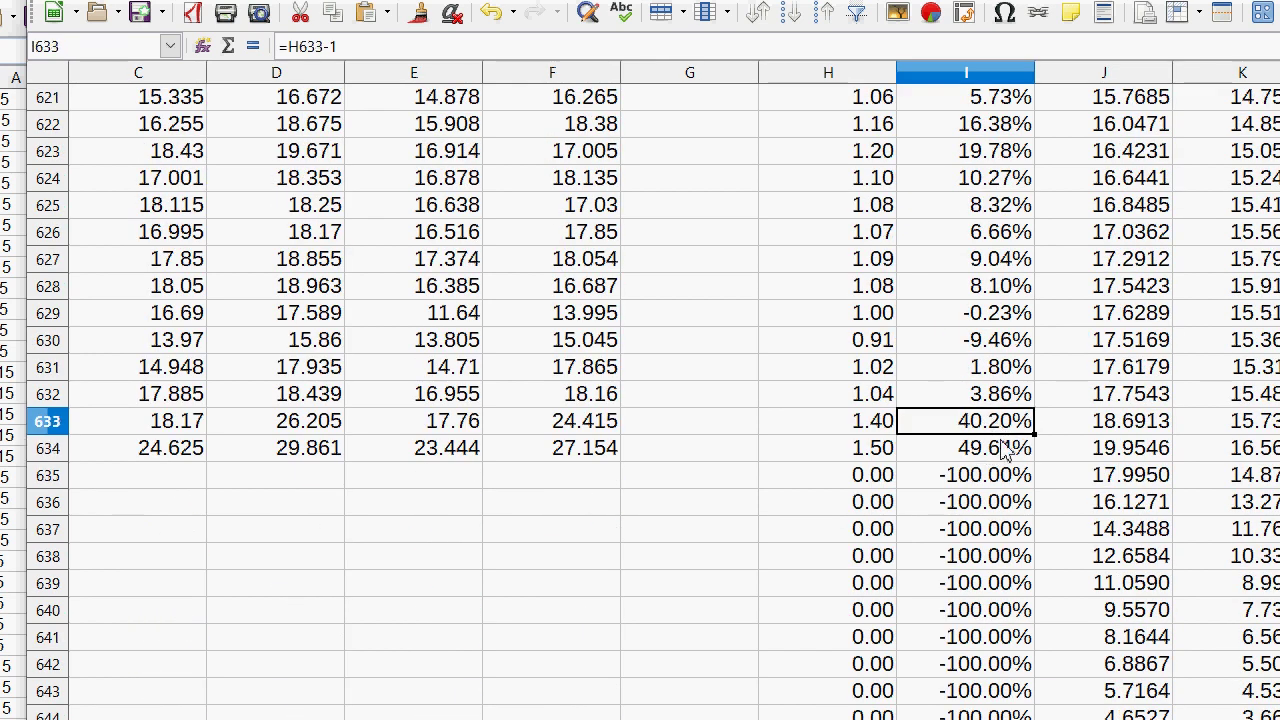
click(1003, 455)
click(994, 421)
scroll(994, 421, up, 1)
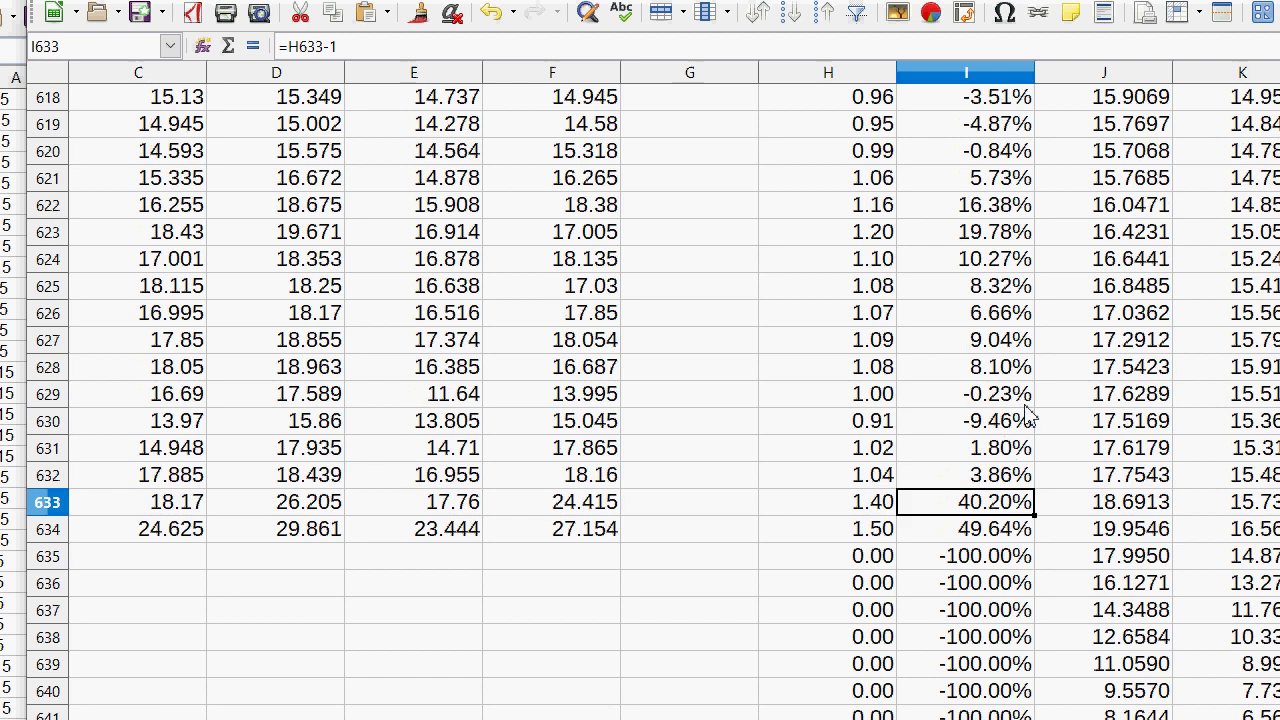
drag(980, 215, 995, 260)
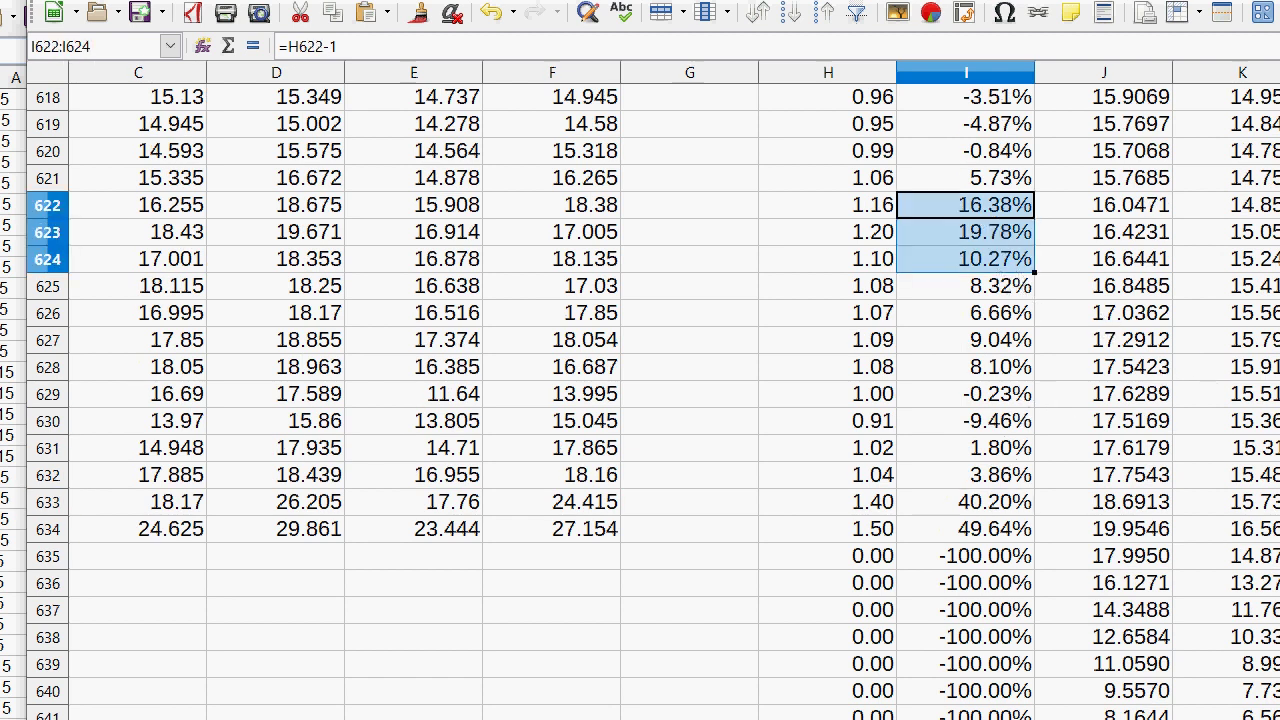
- Return to the months leading up to the early-1974 spike and inspect the deviation formula in I75
scroll(640, 400, up, 20)
scroll(1109, 363, down, 7)
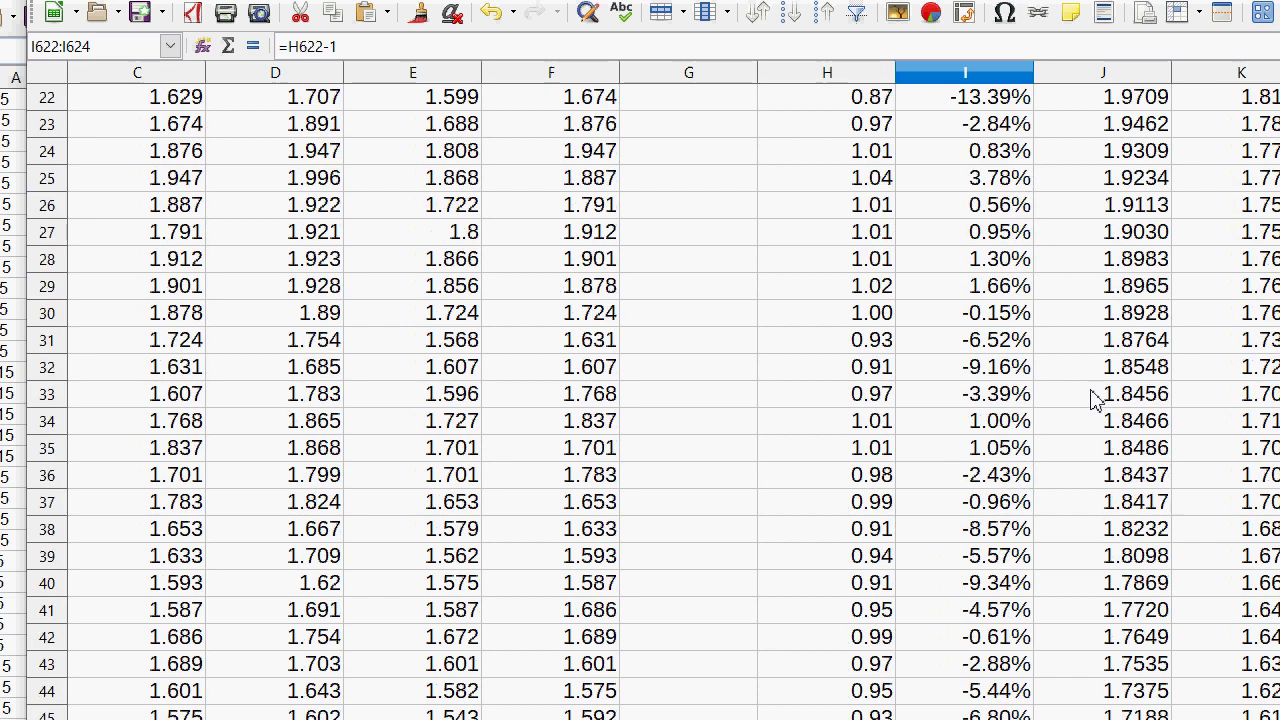
scroll(1095, 399, down, 3)
scroll(1095, 399, down, 8)
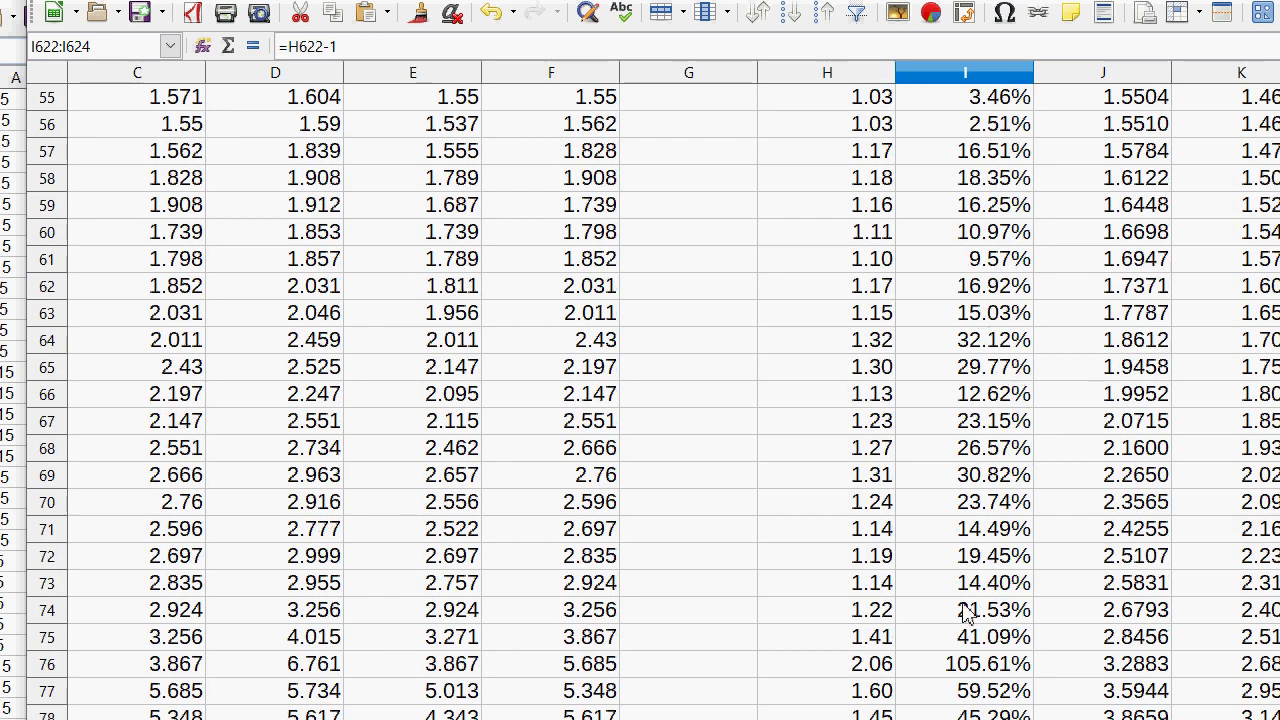
click(982, 668)
click(995, 645)
double_click(995, 645)
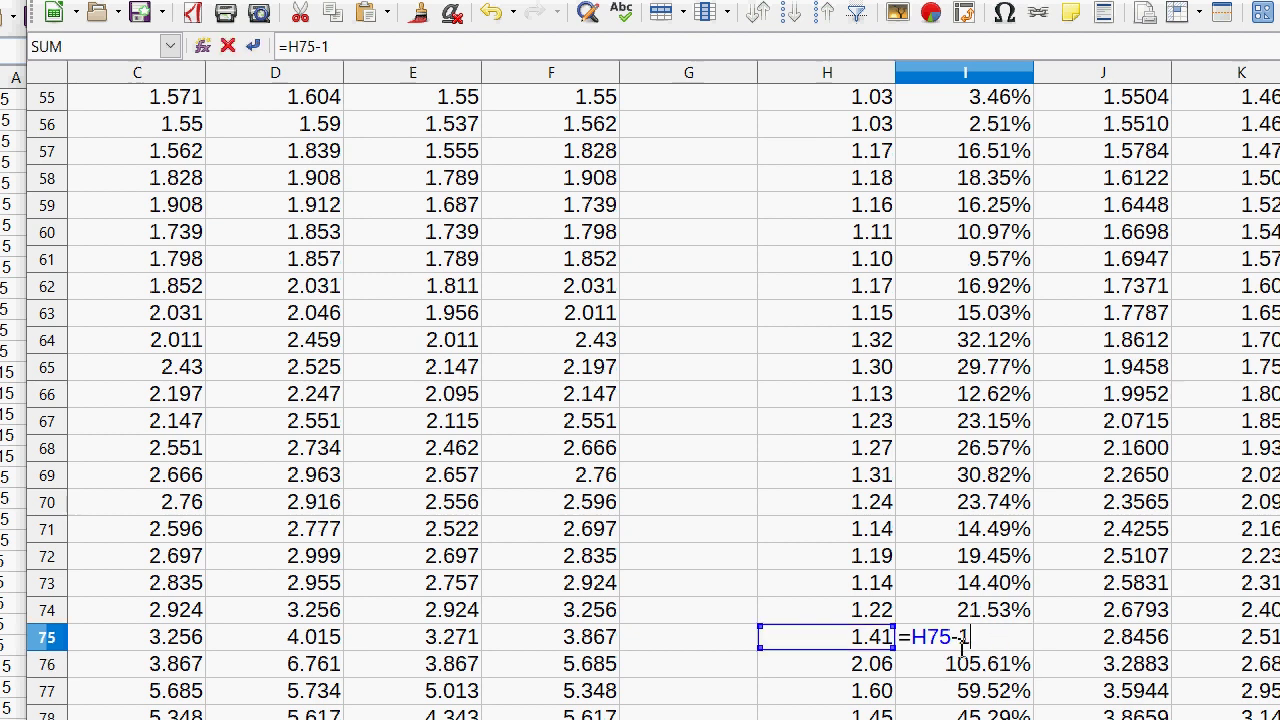
key(Return)
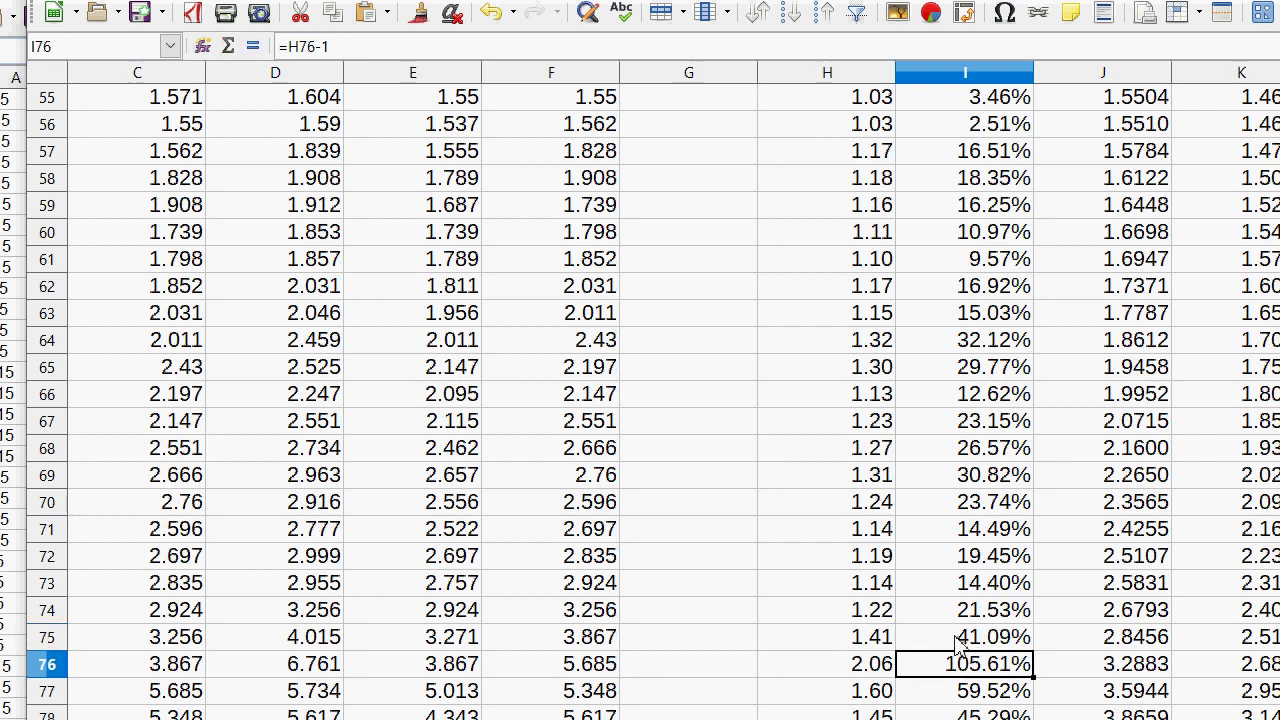
- Highlight row 75 from E75 to I75, then check the monthly high in D75 and the value in F76
drag(960, 640, 480, 637)
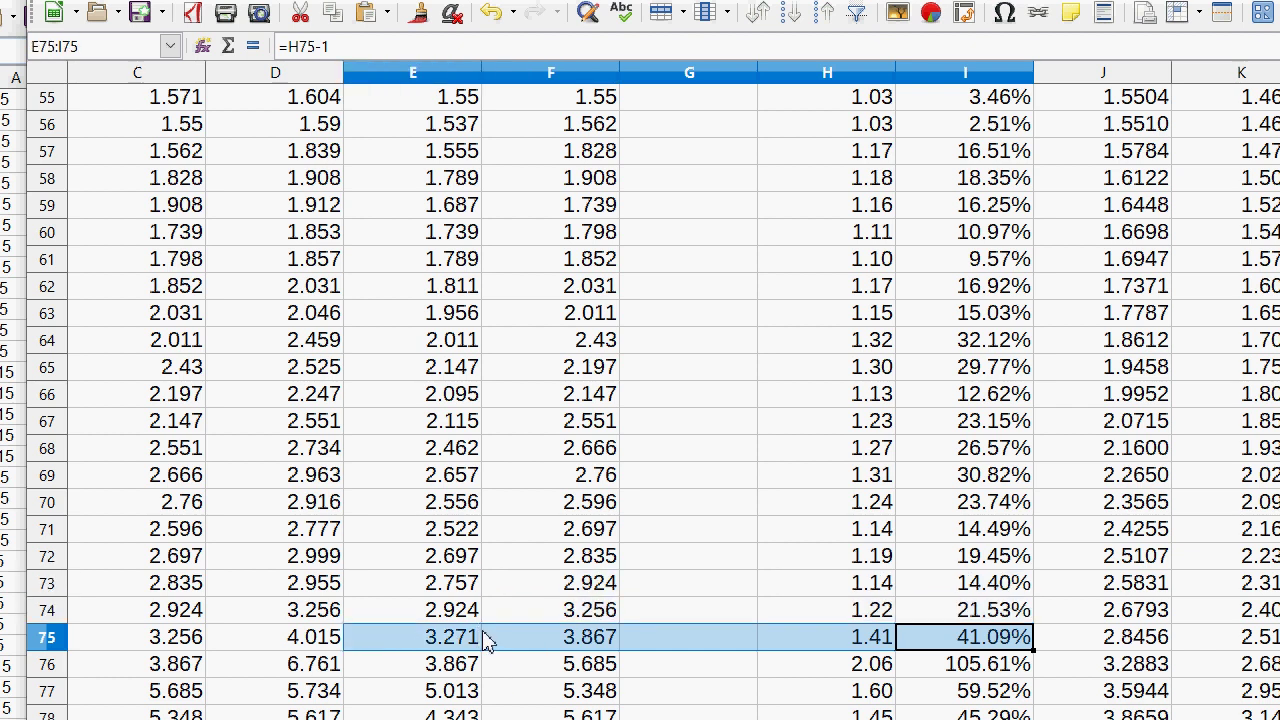
click(340, 645)
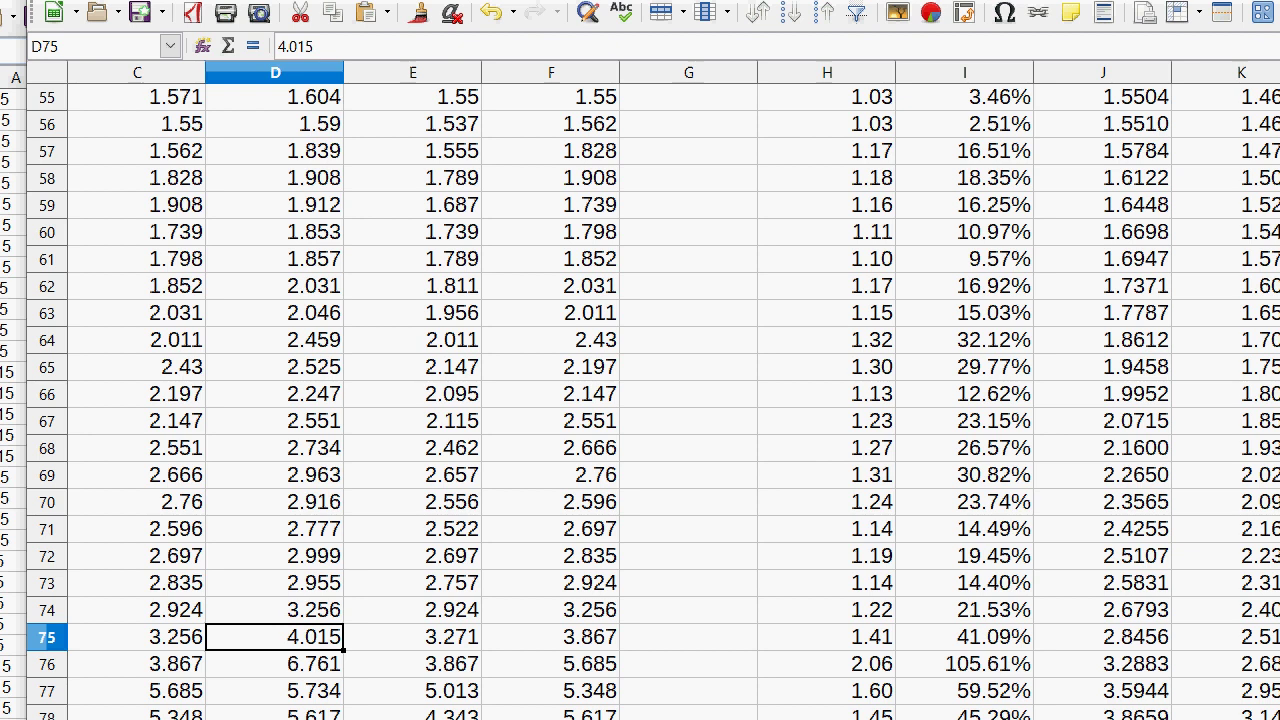
click(595, 664)
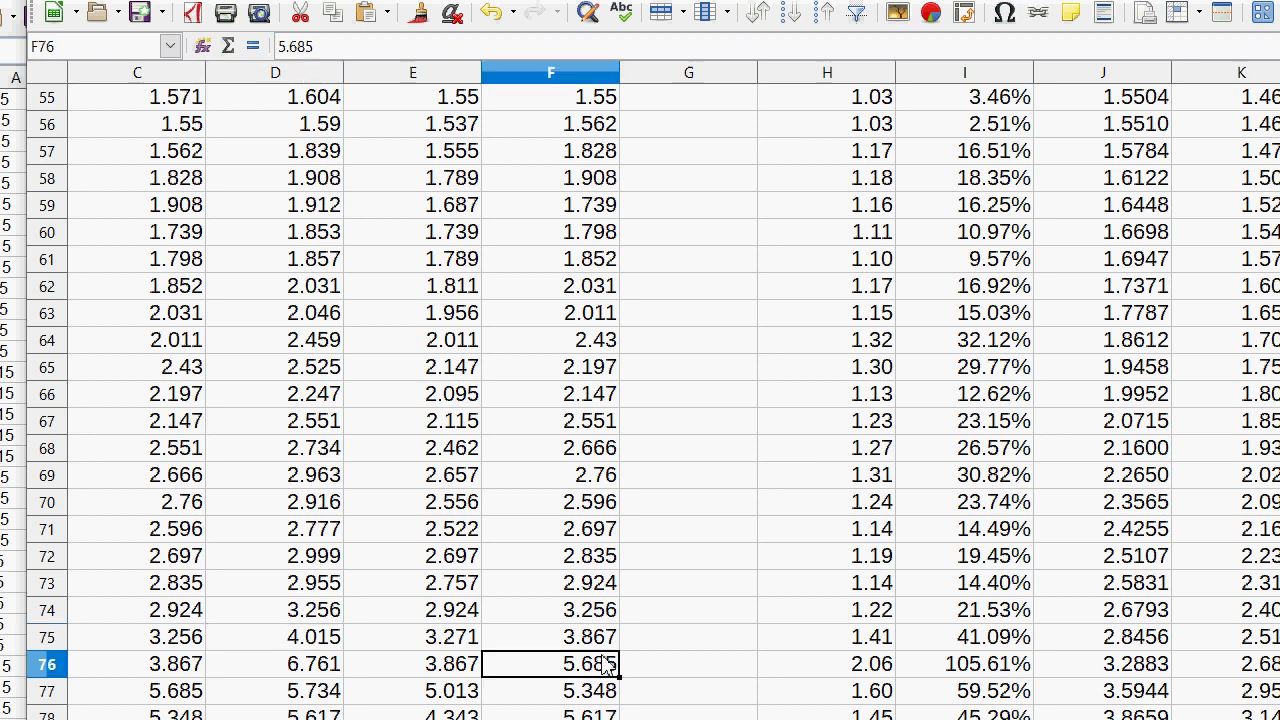
- Examine the column I deviations leading into the 1980 peak, checking I147, I136, I139, I141 and I135
scroll(600, 665, down, 3)
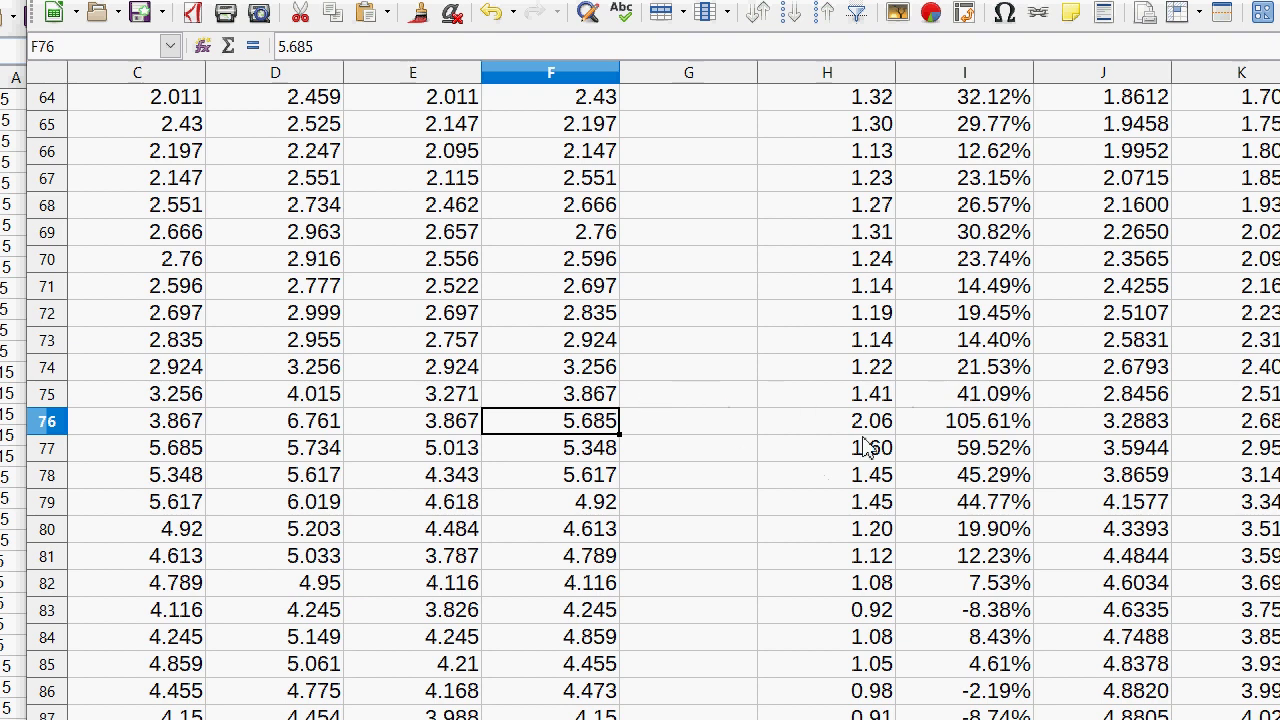
scroll(843, 503, down, 13)
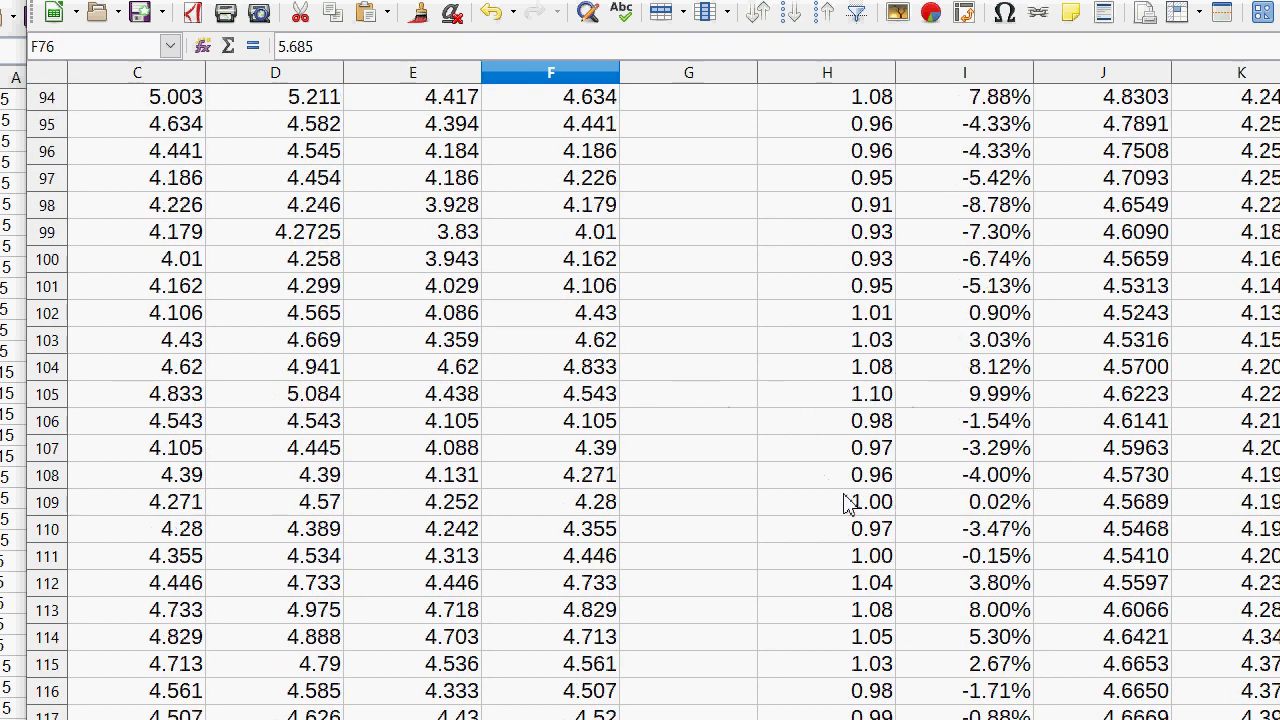
scroll(843, 503, down, 7)
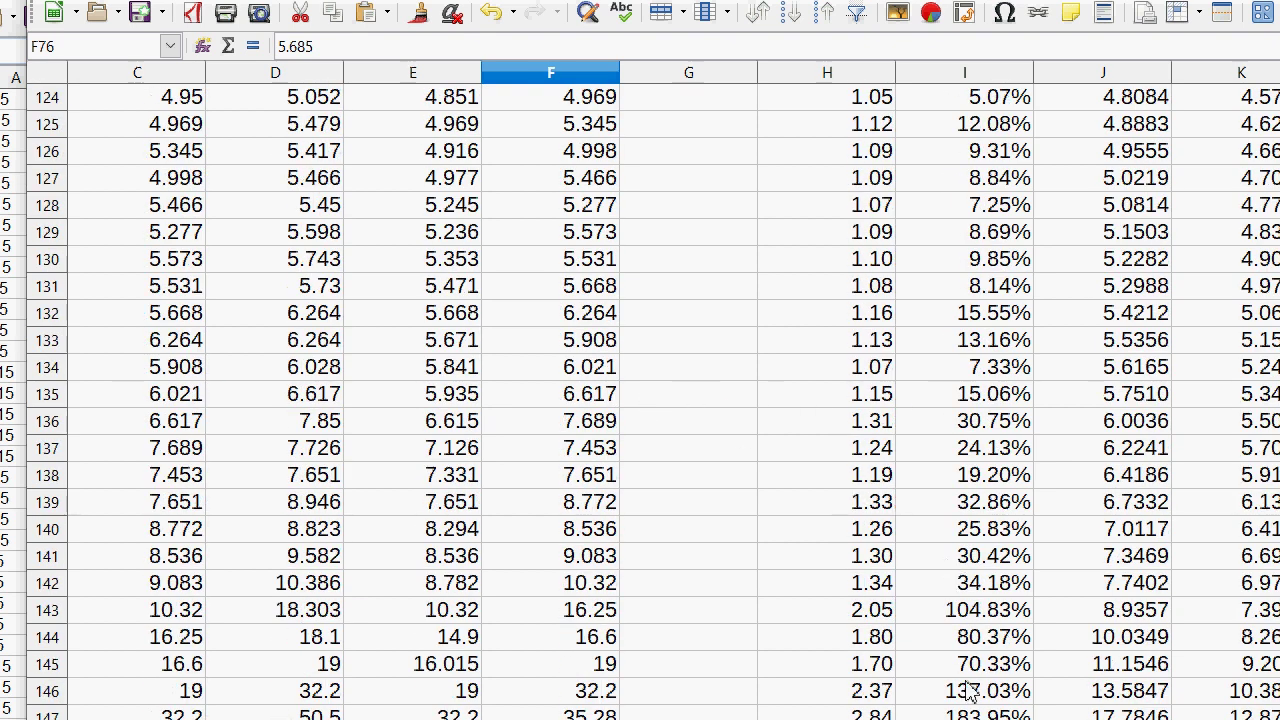
click(963, 714)
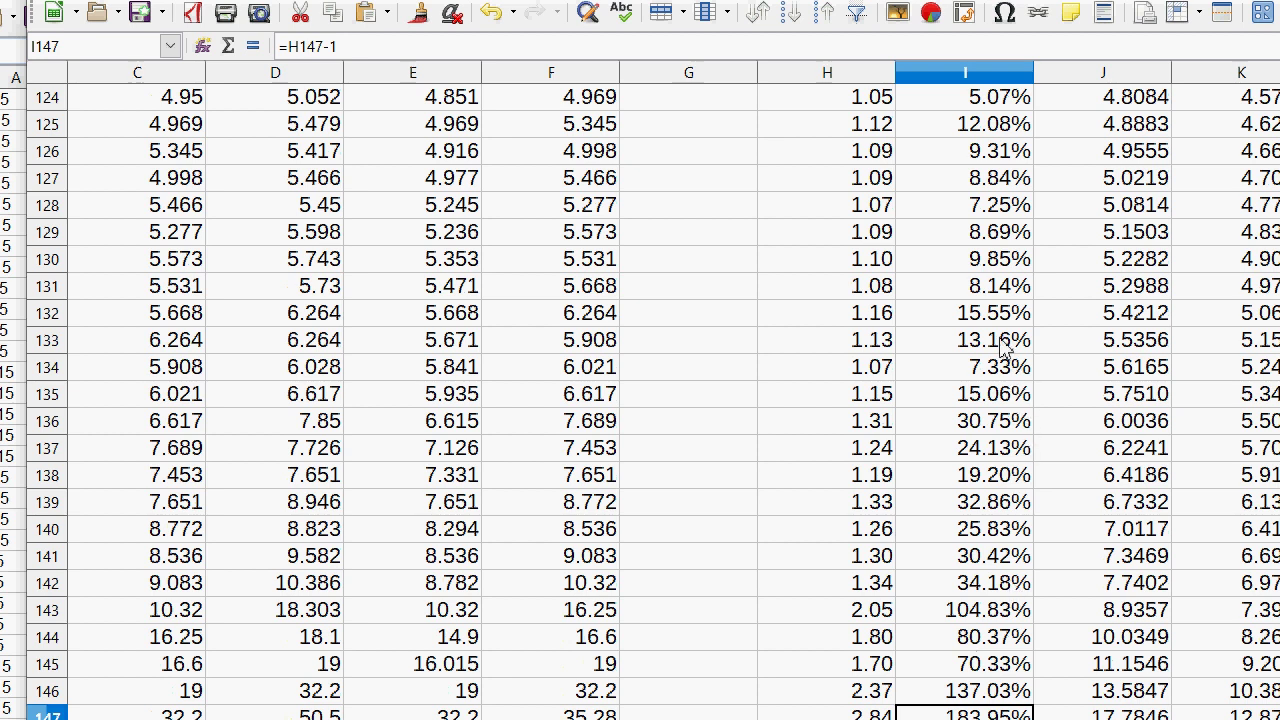
click(963, 421)
click(963, 503)
click(952, 558)
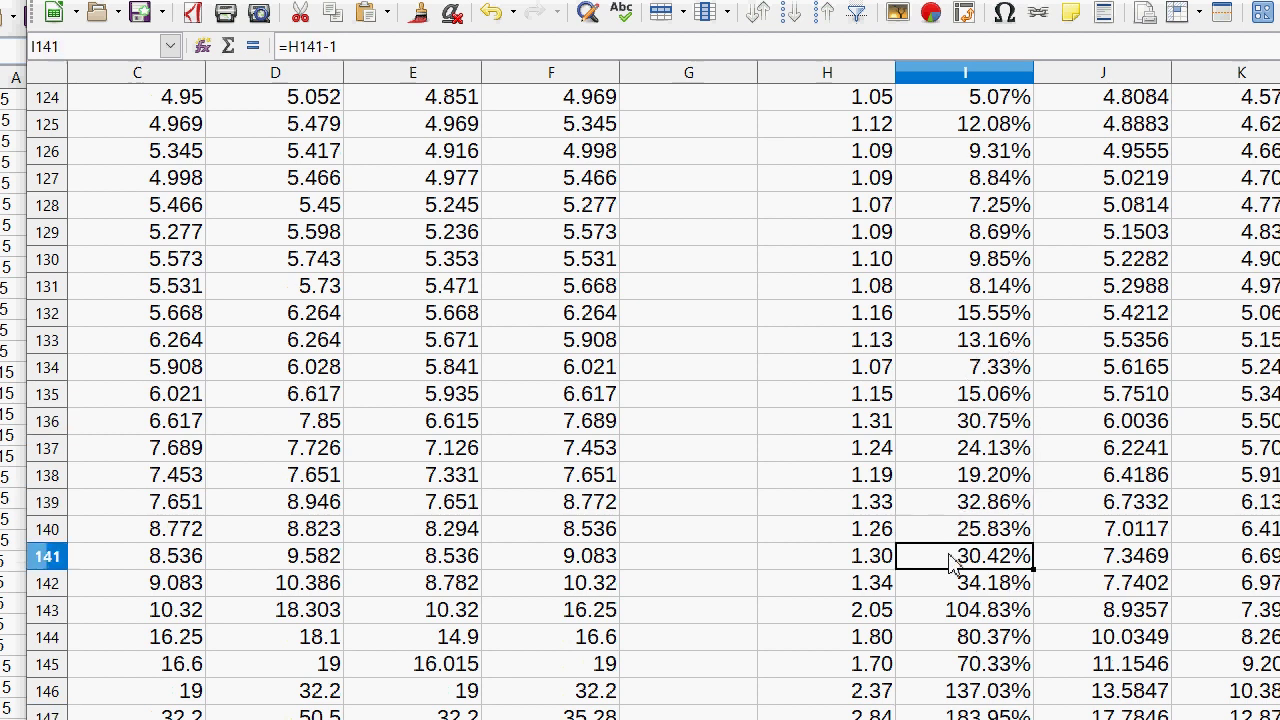
click(1000, 398)
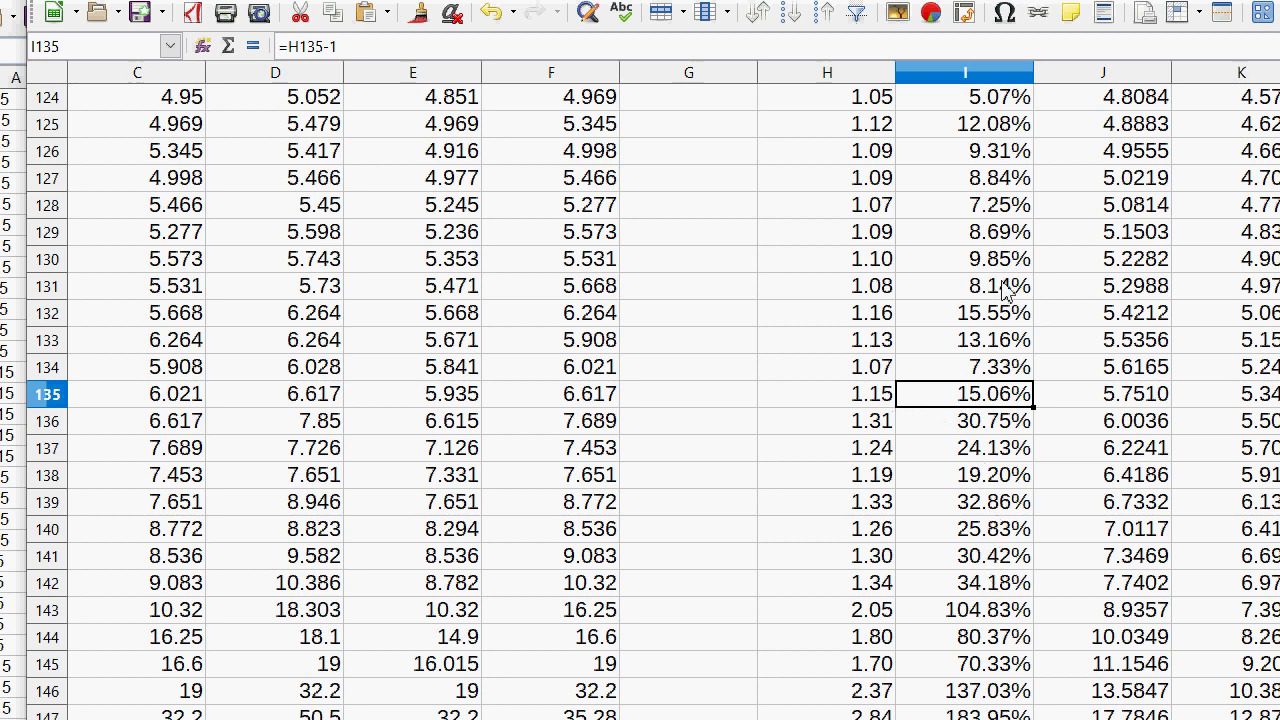
- Locate where the late-1970s rise above the average starts, highlighting F119:I119 and the 10/31/1977 row B120:I120
scroll(997, 320, up, 3)
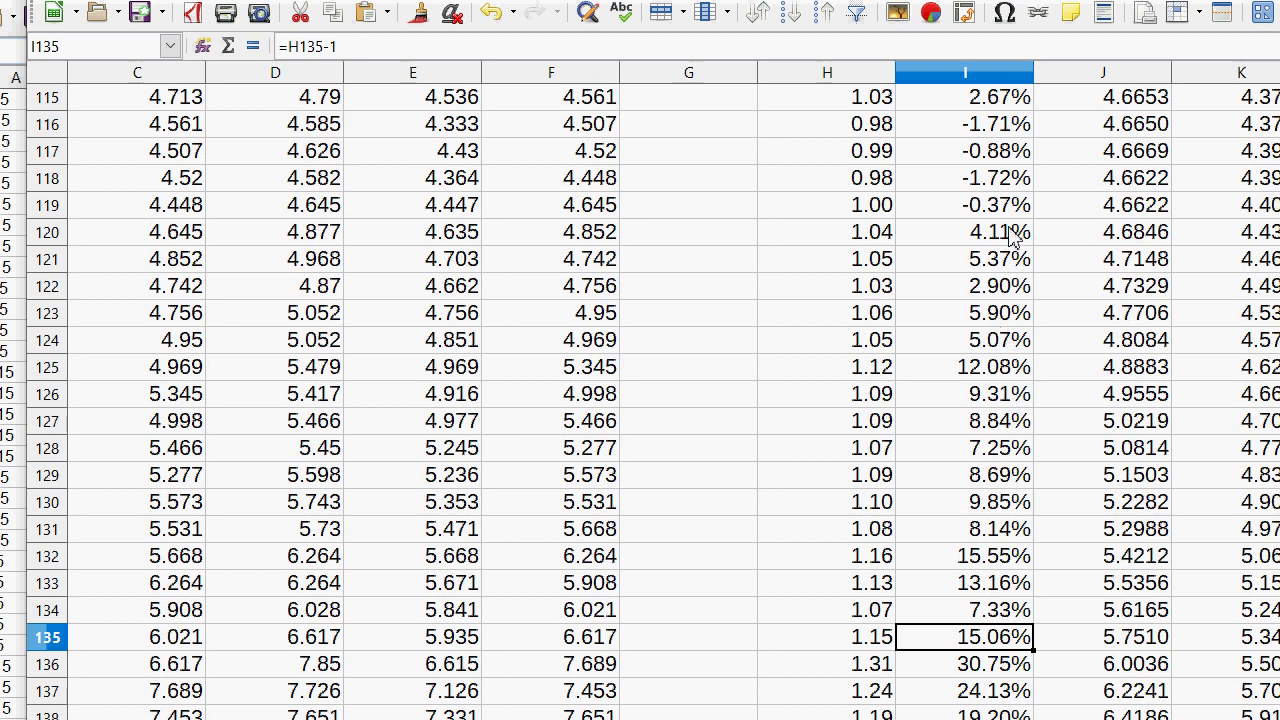
drag(1010, 208, 598, 228)
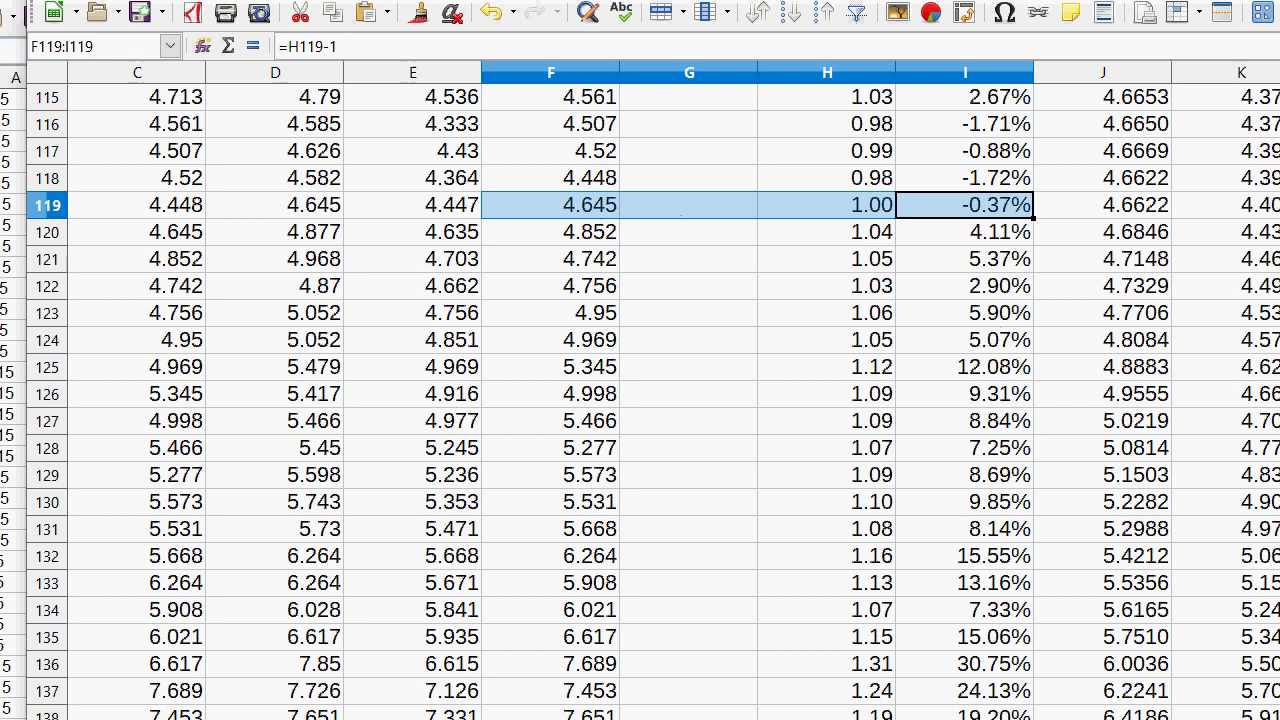
scroll(640, 400, left, 2)
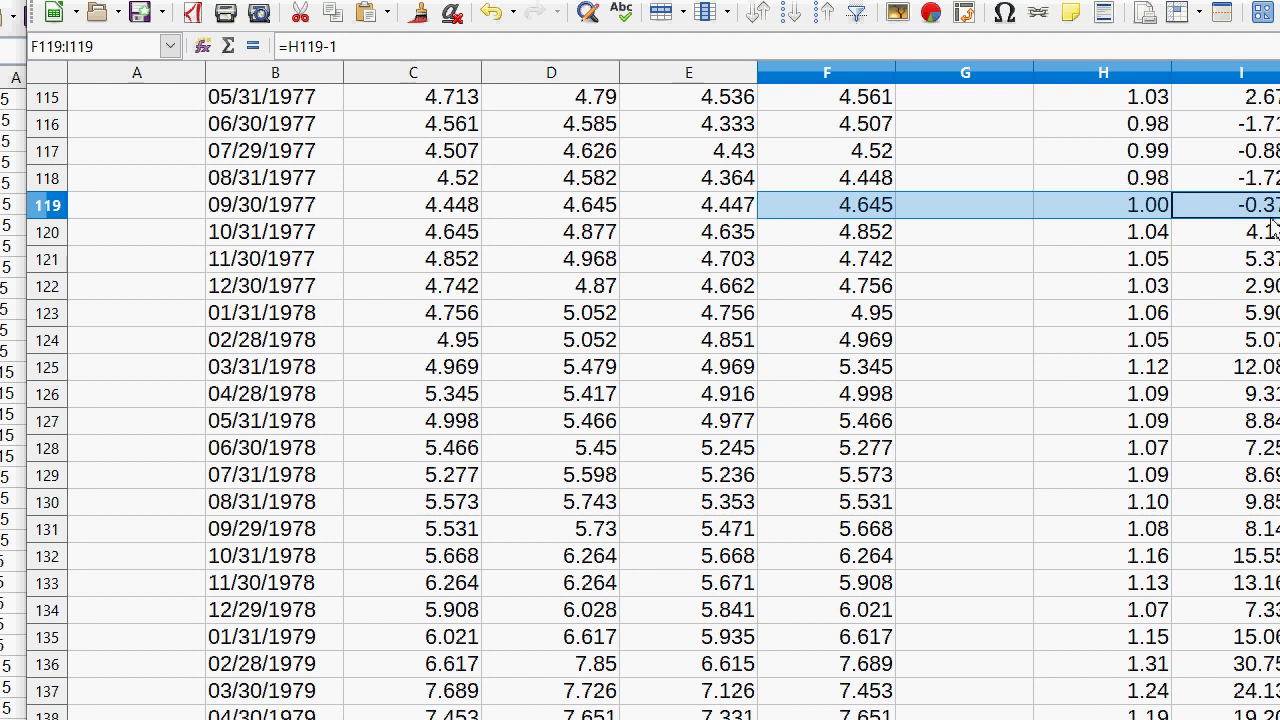
drag(1268, 232, 234, 247)
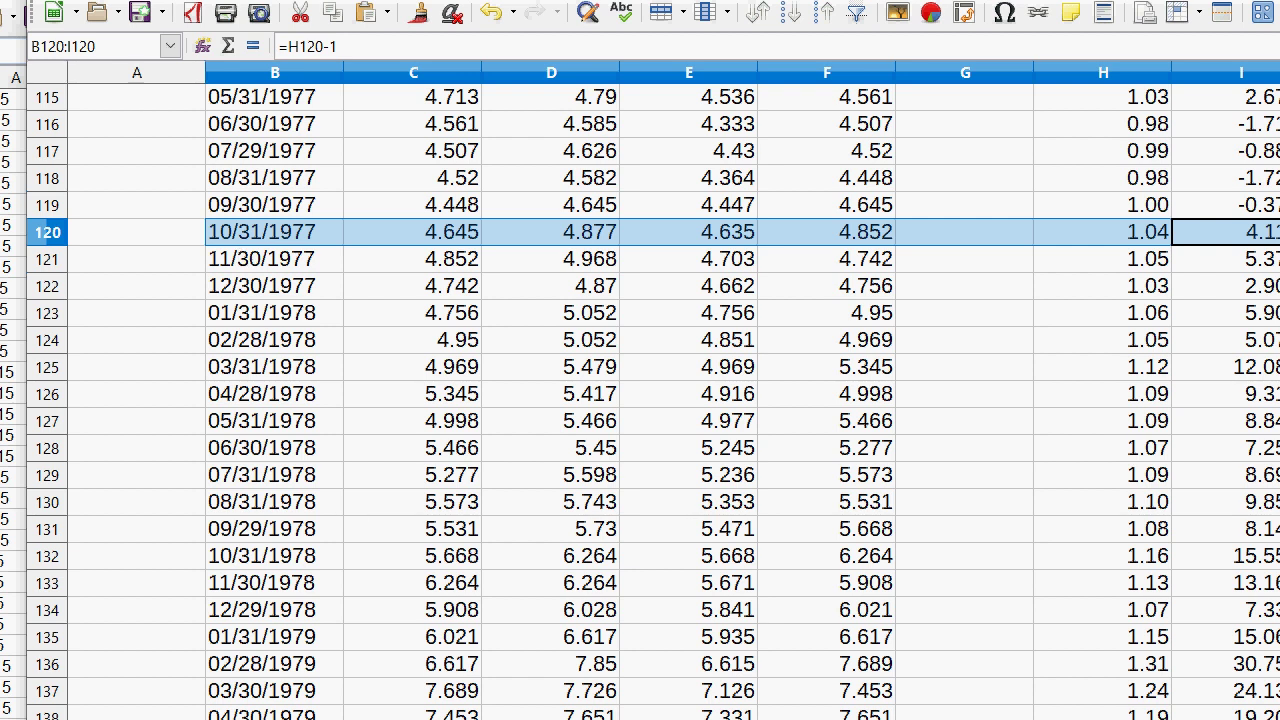
scroll(640, 400, right, 1)
scroll(598, 705, right, 1)
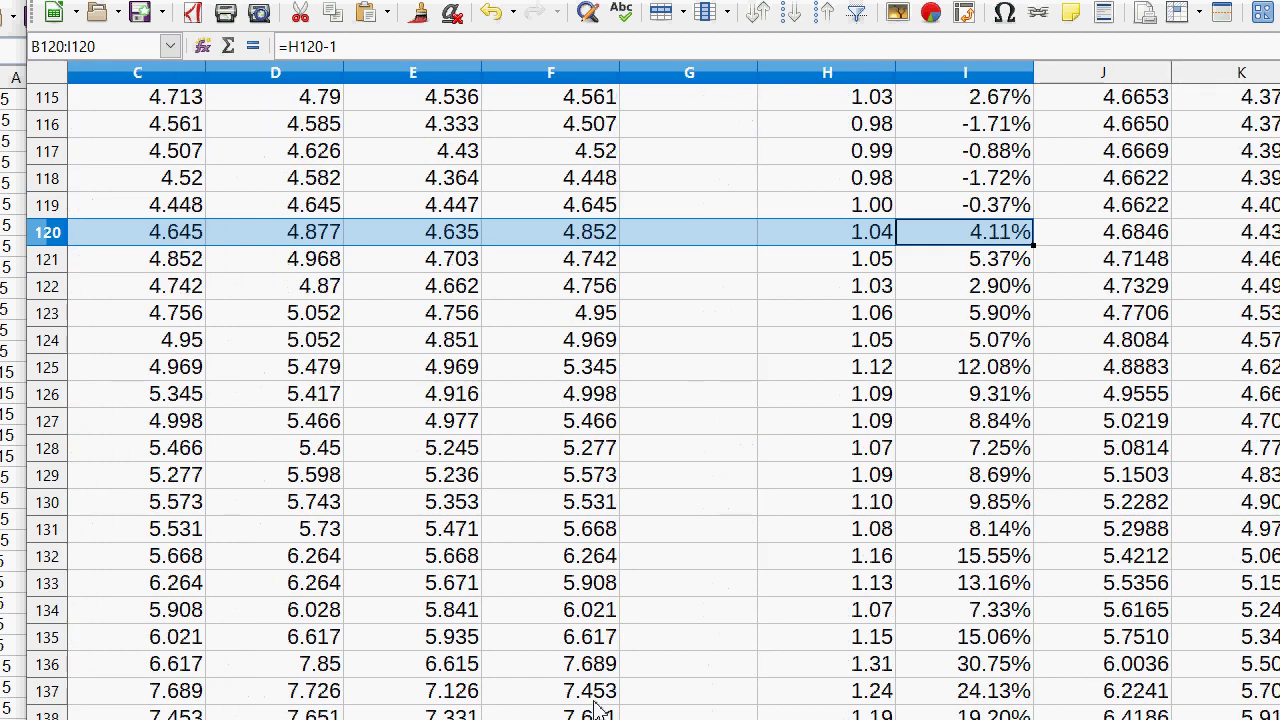
- Check the deviation in I125 and highlight the initial gradual stretch of the rise, I119:I134
scroll(596, 685, down, 2)
scroll(620, 634, up, 1)
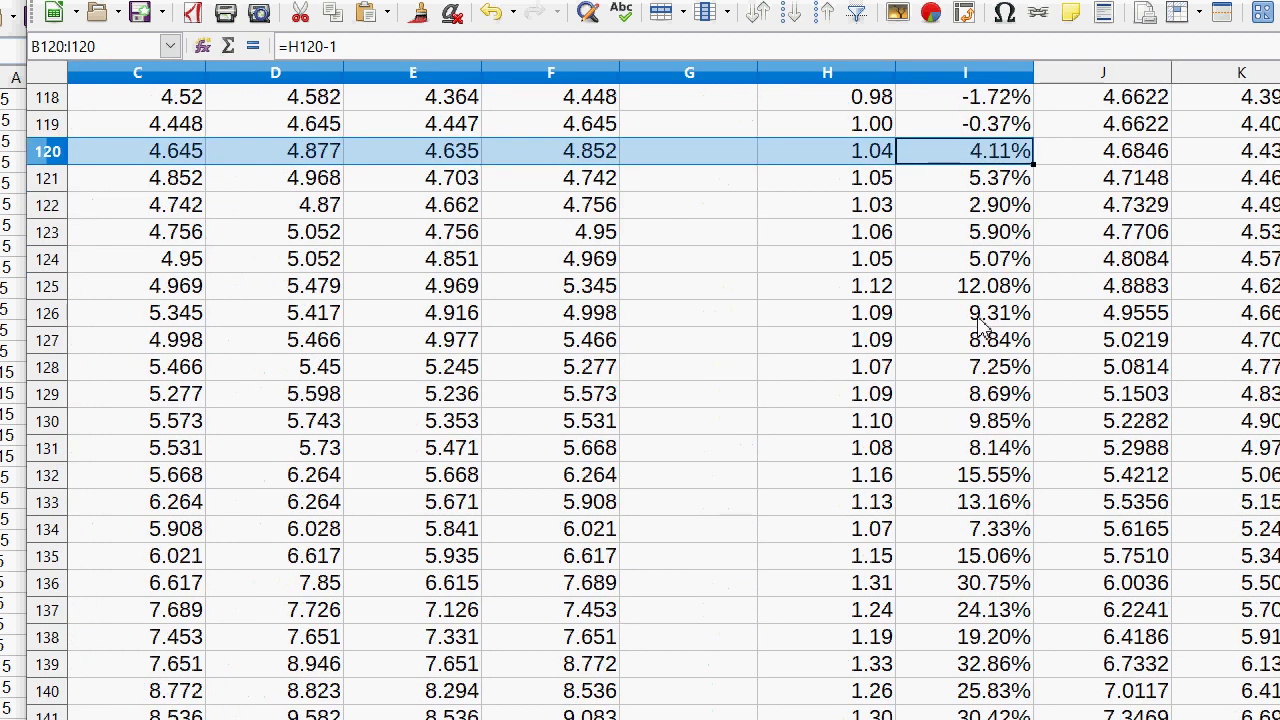
click(996, 287)
drag(1005, 530, 1036, 140)
scroll(925, 340, down, 1)
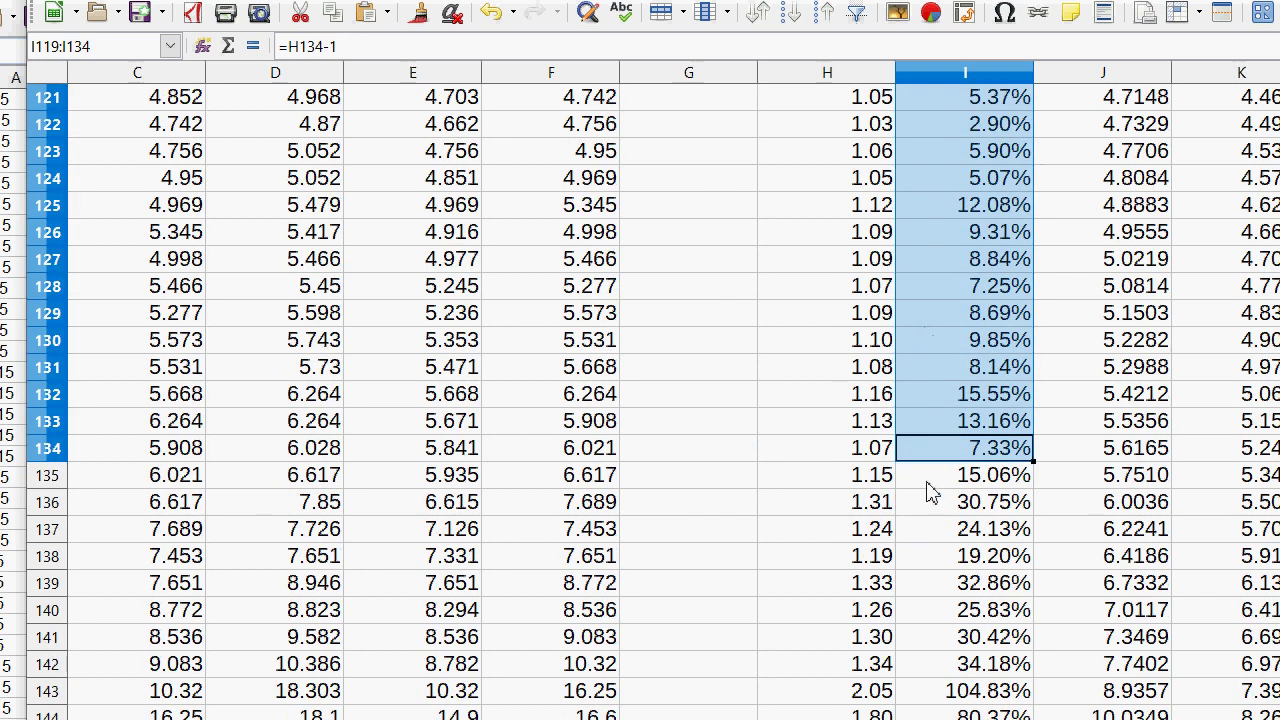
- Highlight the stronger phase of the rise in I135:I142 and select the peak deviation in I147
drag(931, 478, 985, 664)
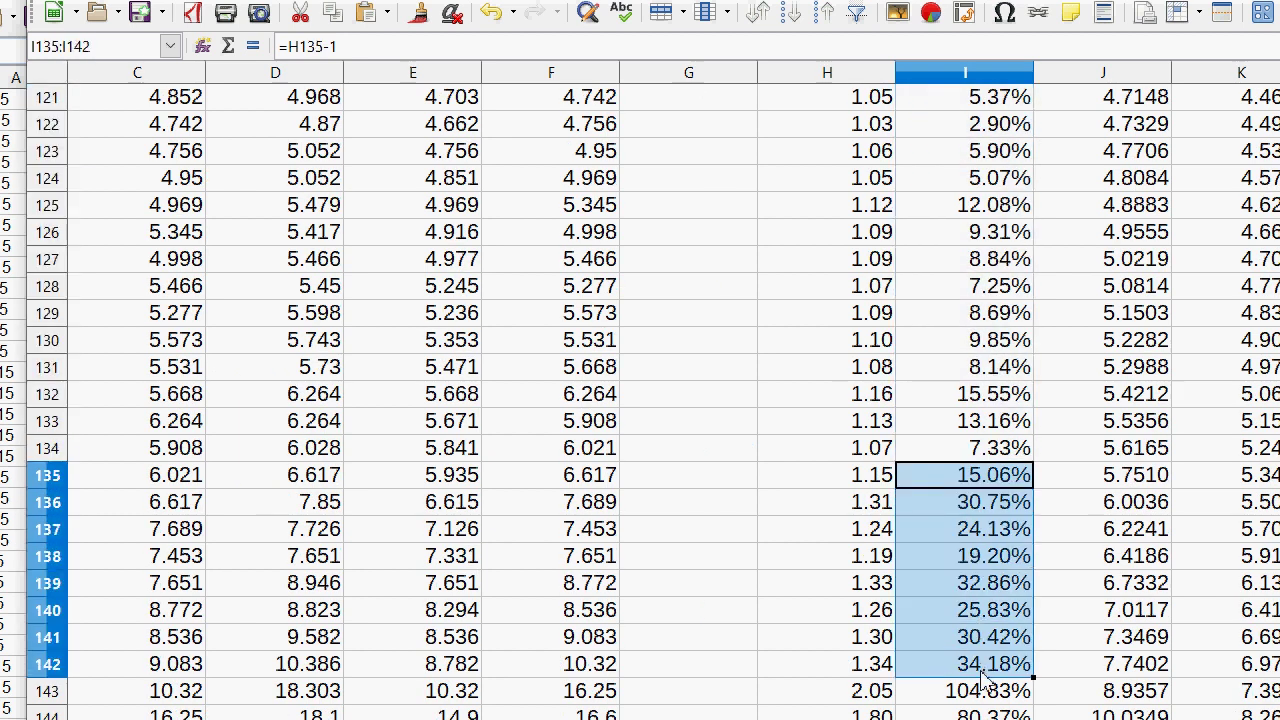
scroll(1015, 625, down, 3)
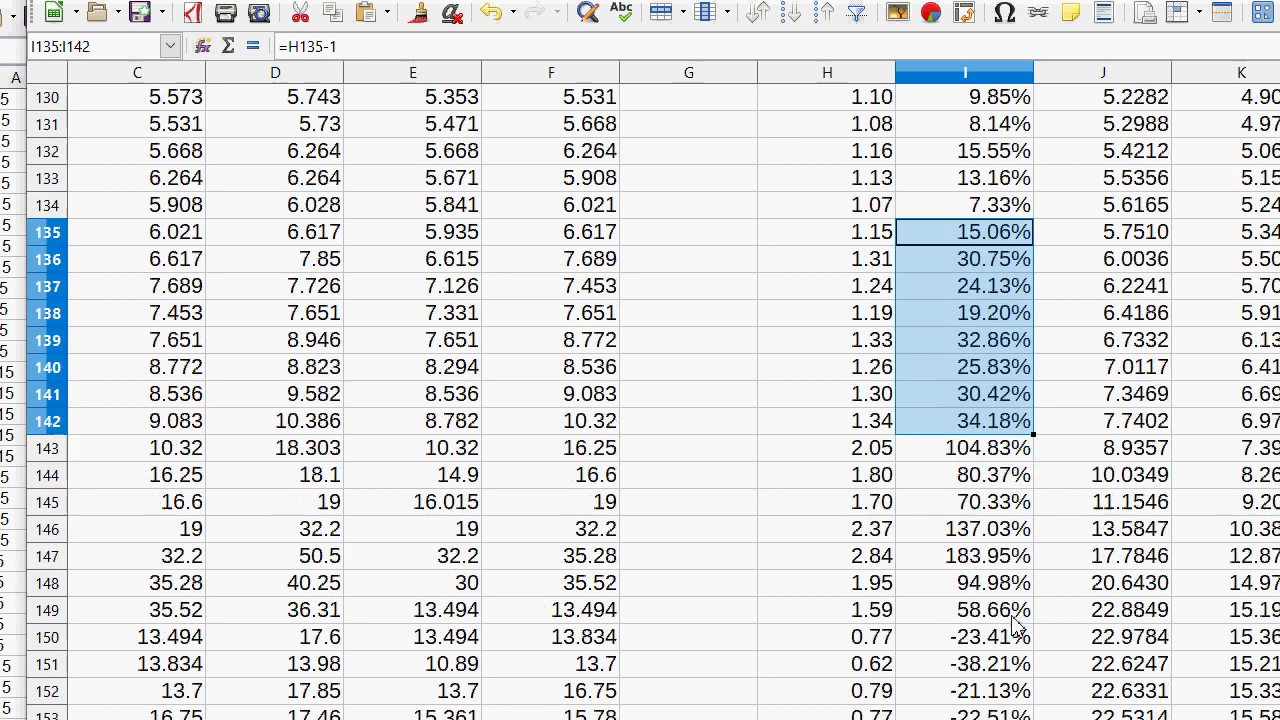
click(990, 556)
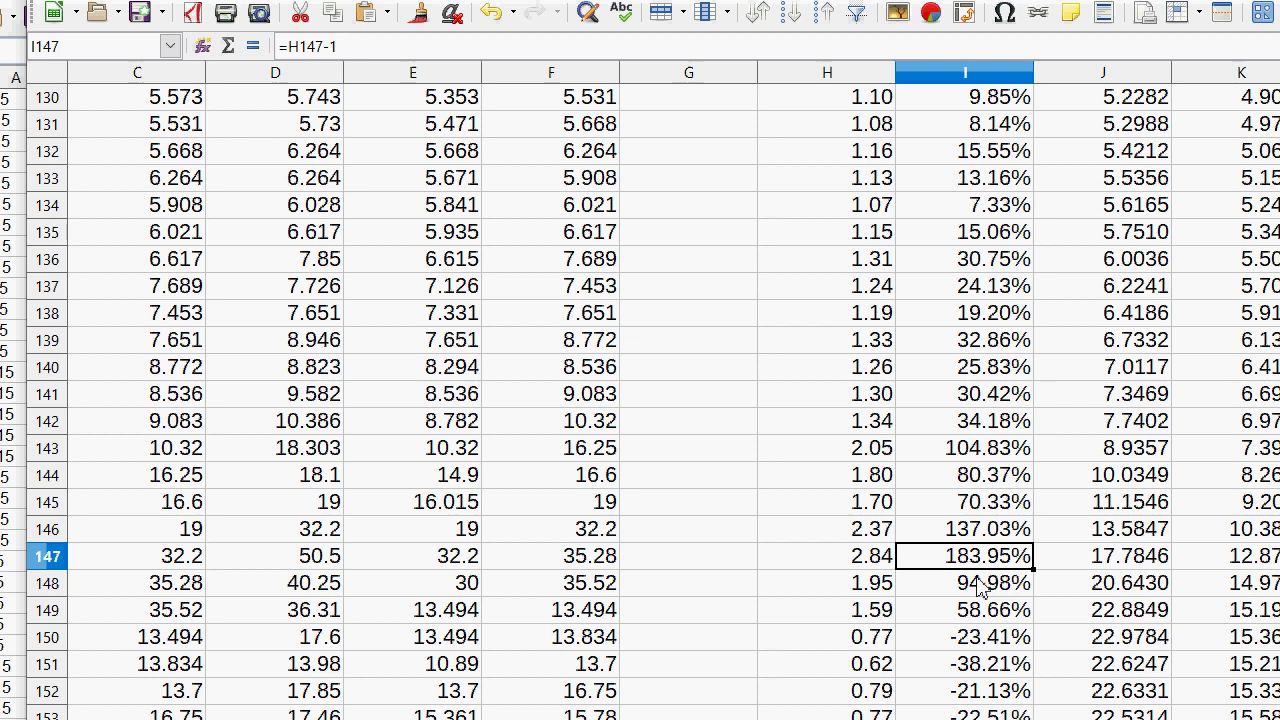
- Review the column I deviations after the 1980 peak, highlighting the negative stretch I159:I165, and dismiss the Insert Sheet dialog
scroll(985, 590, down, 4)
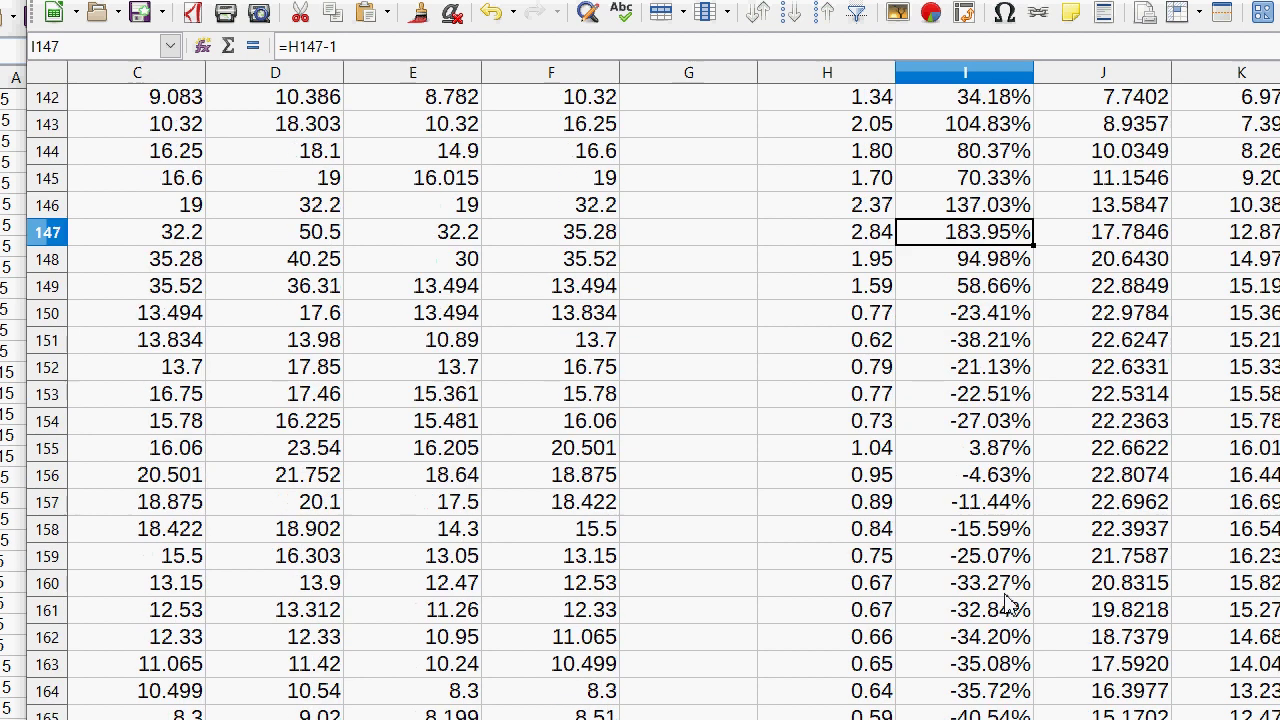
drag(995, 556, 972, 708)
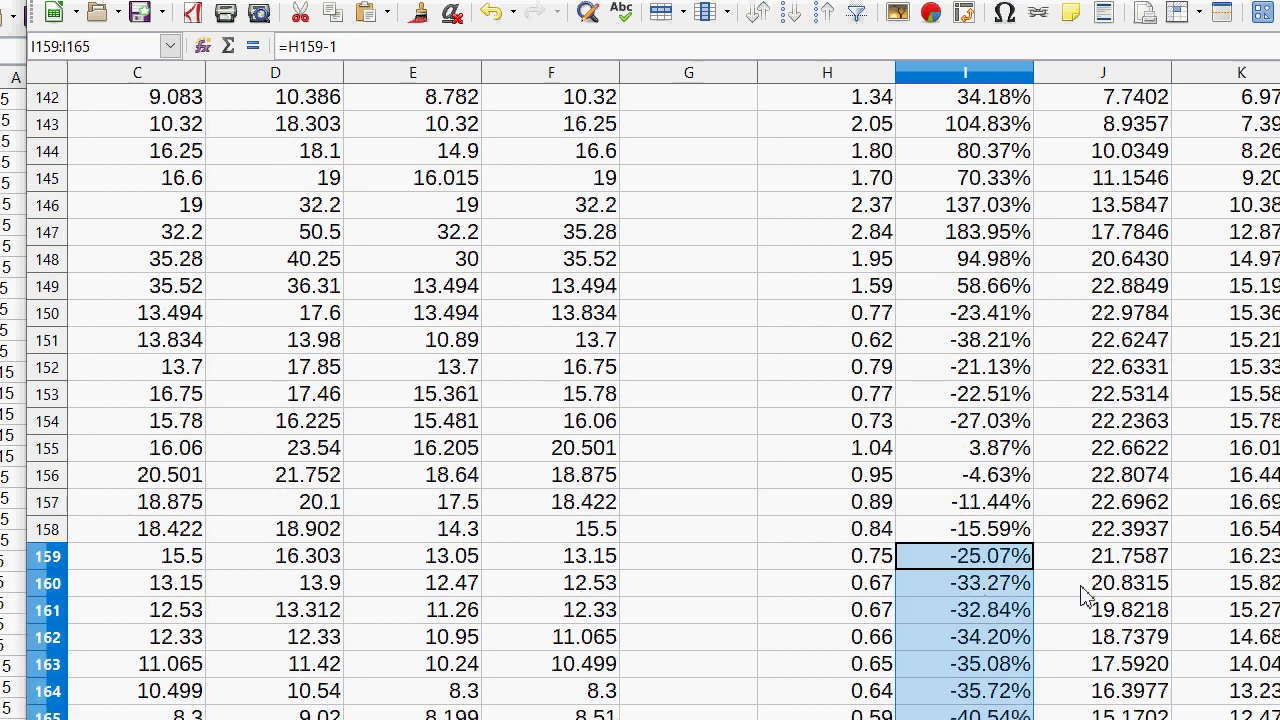
click(780, 640)
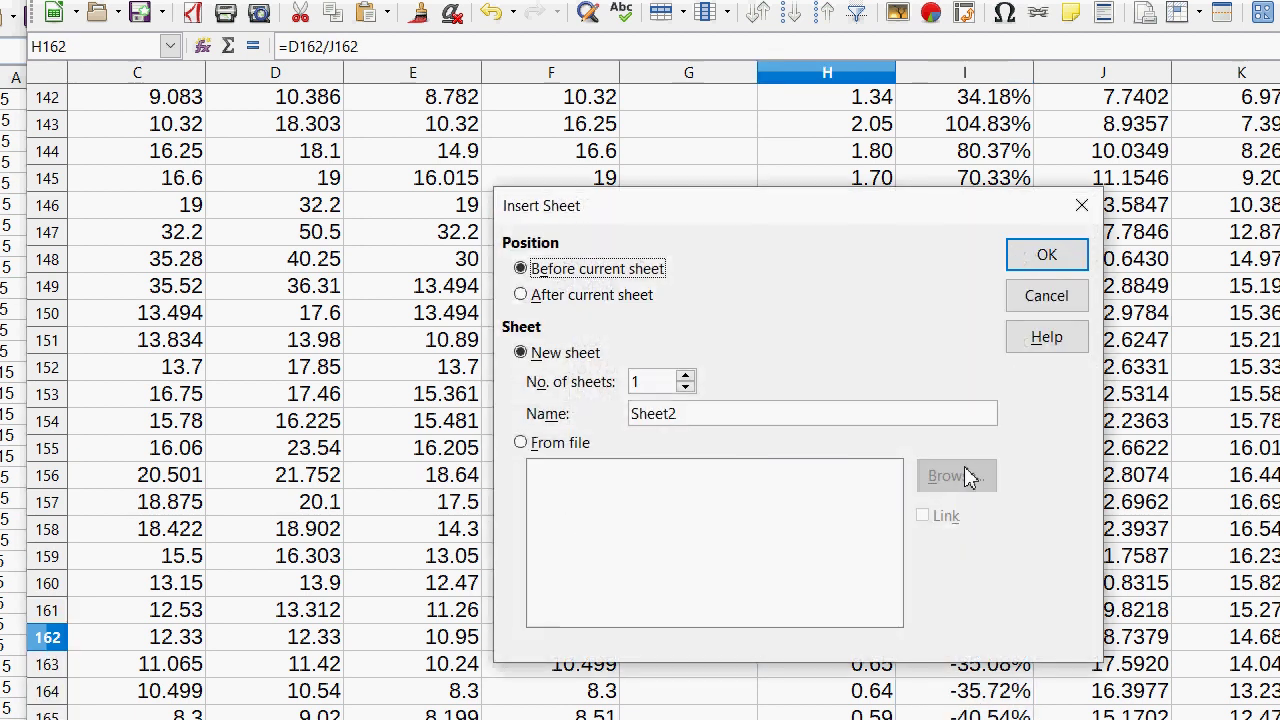
click(1047, 298)
- Narrow the empty column G so the dates, prices and column I deviations fit closer together
scroll(640, 400, left, 2)
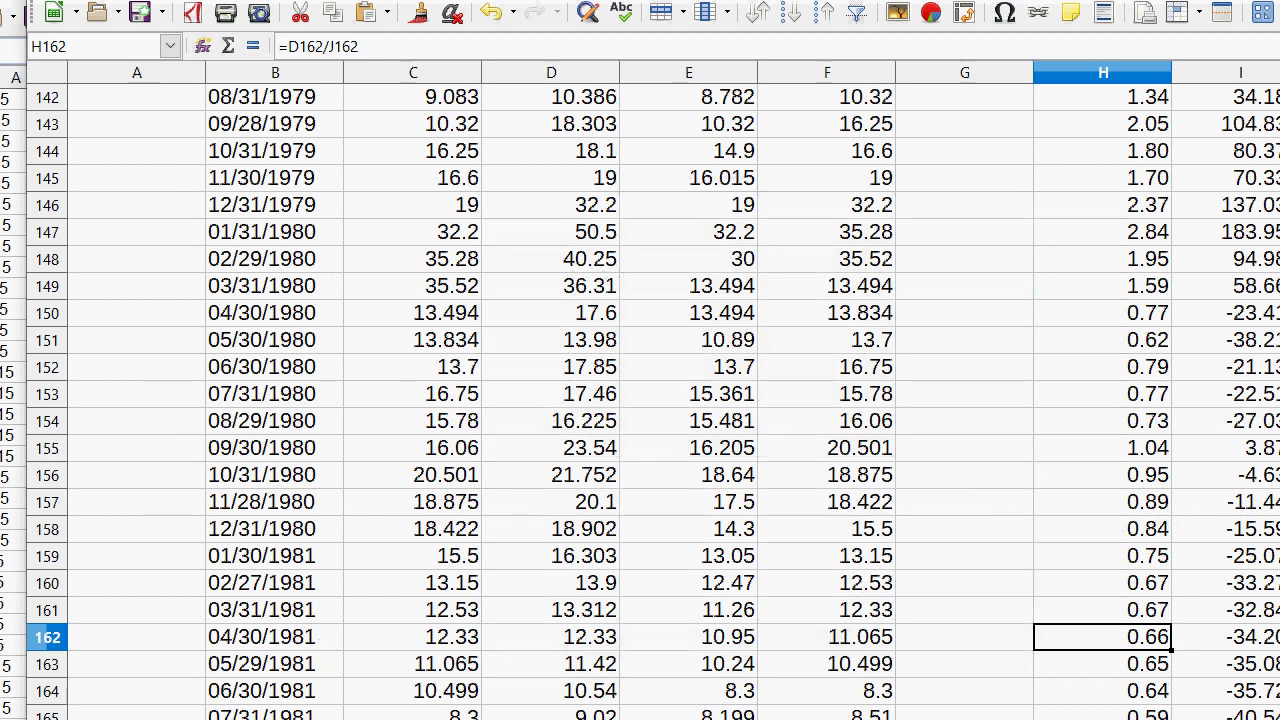
click(968, 535)
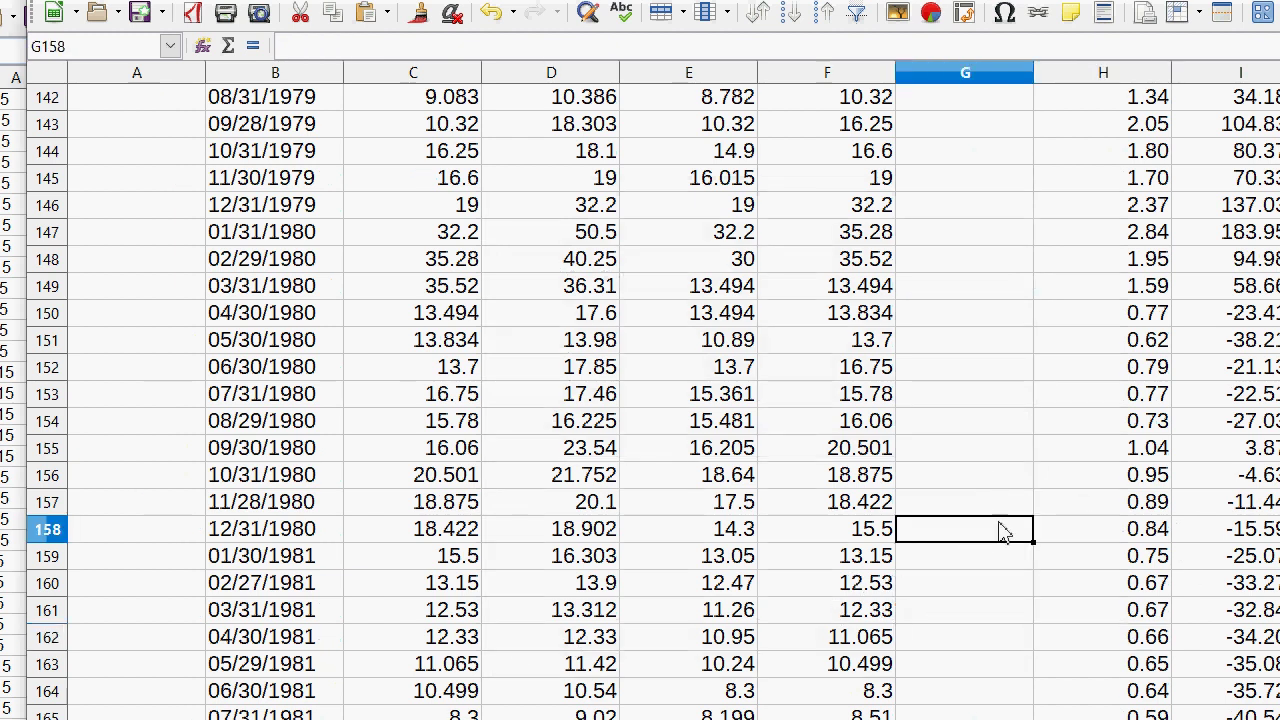
drag(1034, 73, 930, 73)
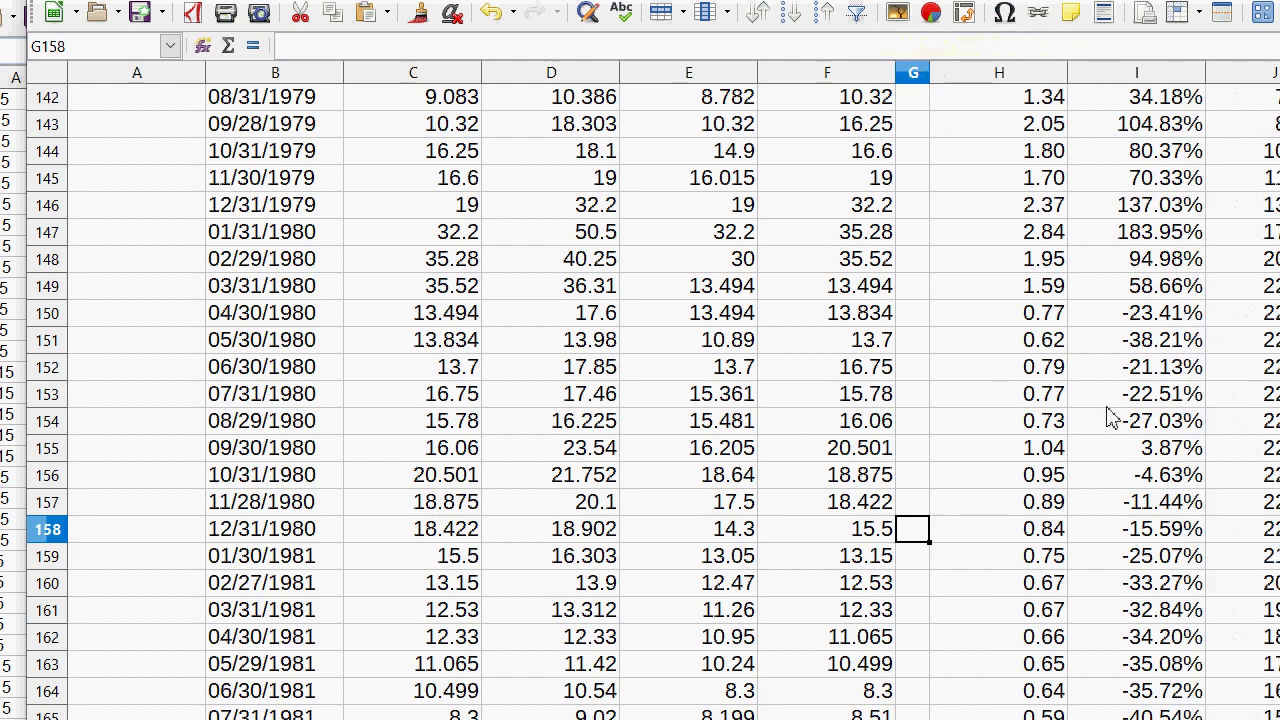
- Make the column I percentage deviations bold from I154 downward
click(1150, 421)
key(ctrl+shift+Down)
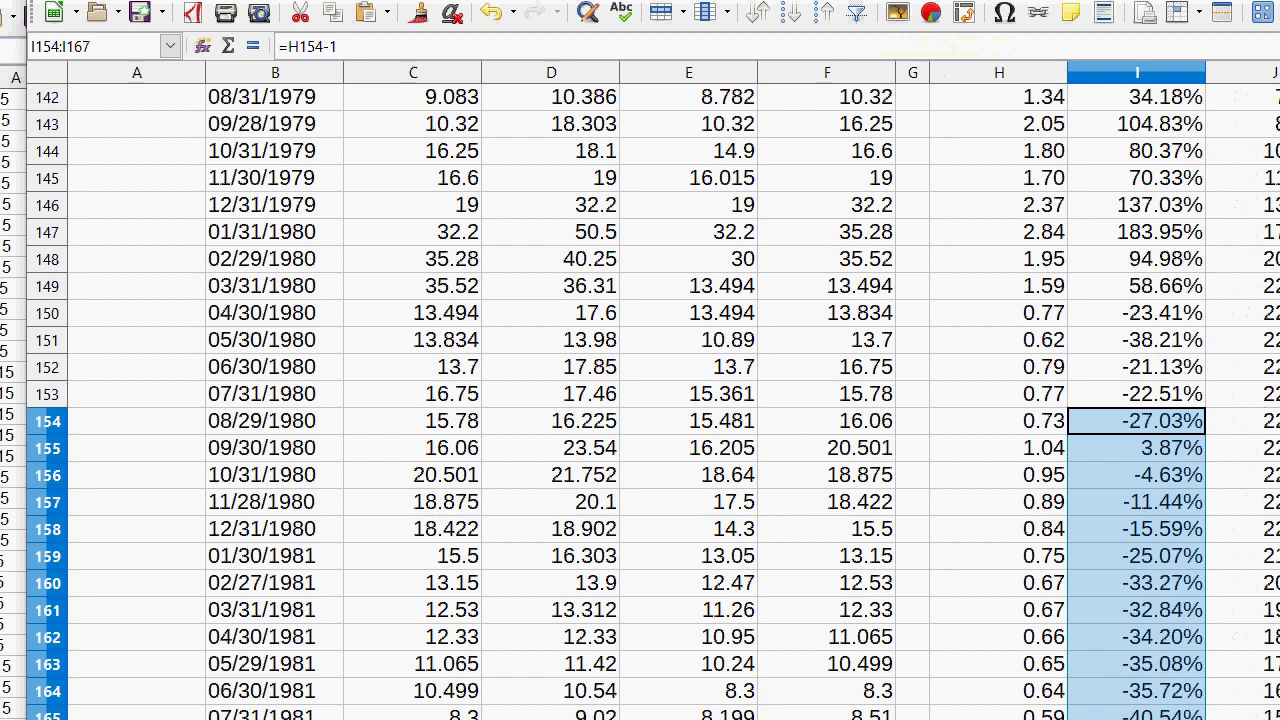
click(122, 47)
text(7)
key(ctrl+b)
click(676, 265)
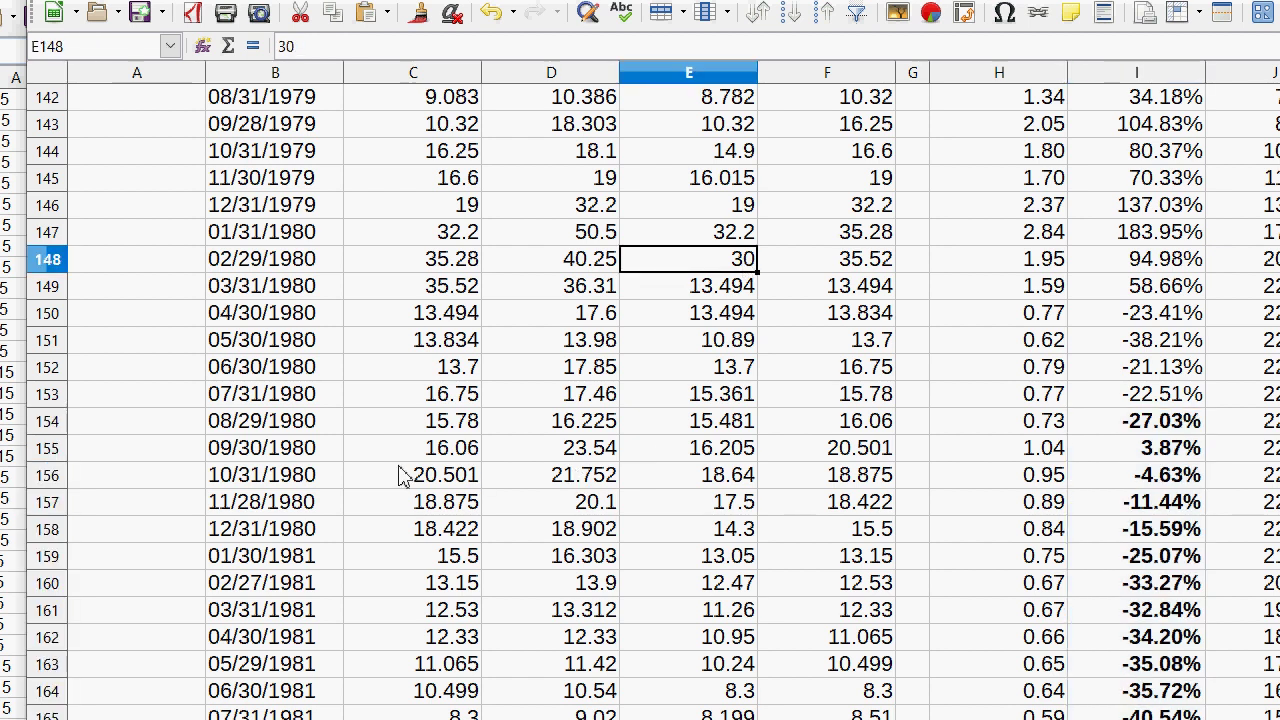
- Look through the 1980s and 1990s rows up to the 2003–04 rise and highlight its deviations in I428:I438
key(Page_Down)
key(Page_Down)
key(Page_Down)
key(Page_Down)
key(Page_Down)
key(Page_Down)
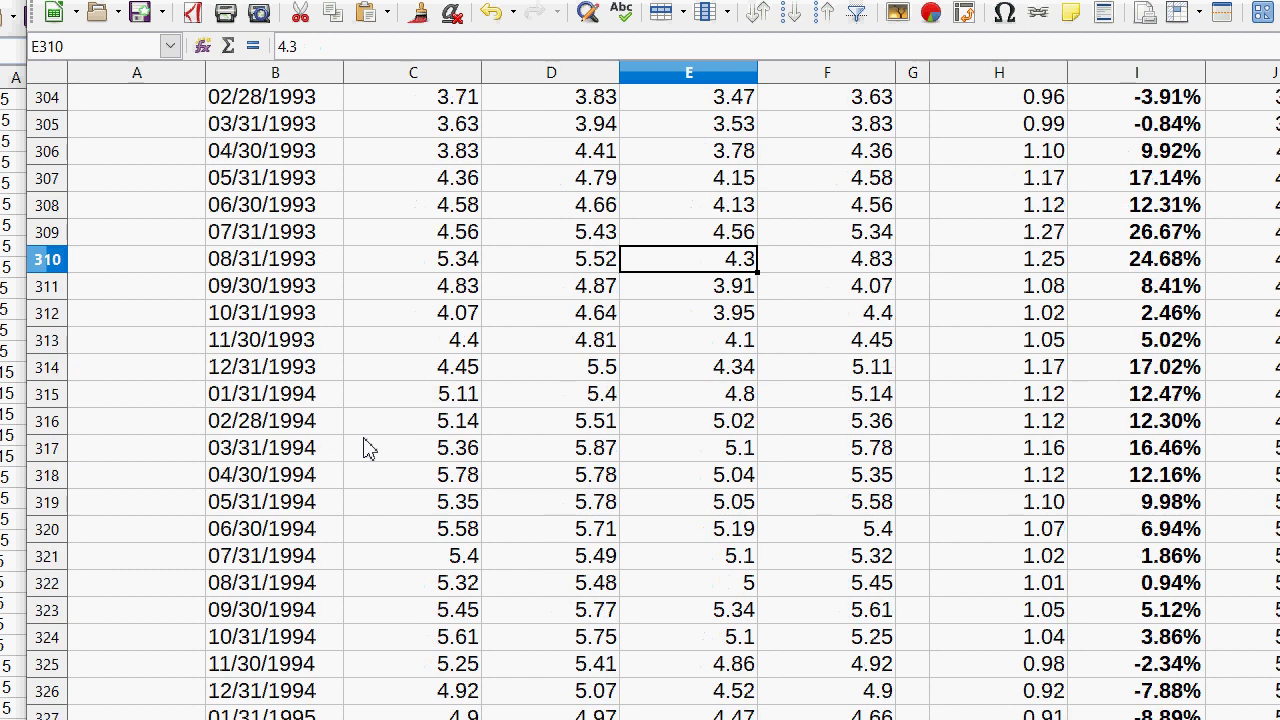
key(Page_Down)
key(Page_Down)
key(Page_Down)
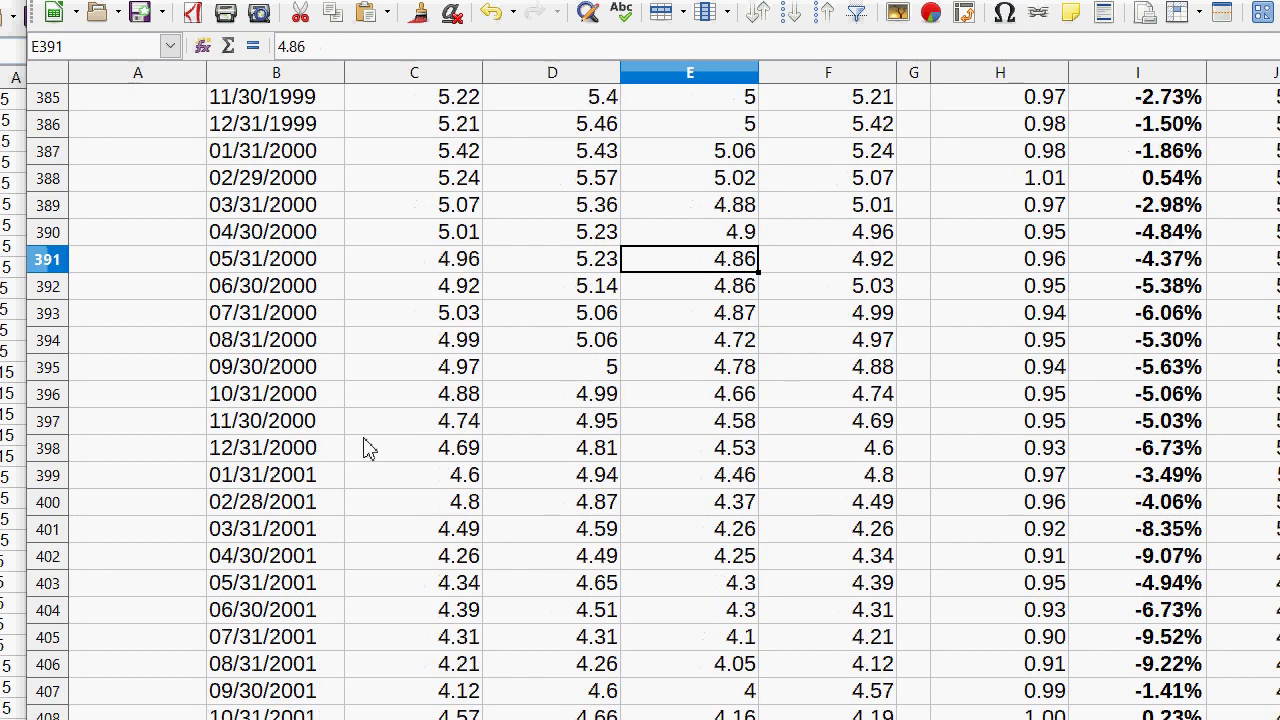
key(Page_Down)
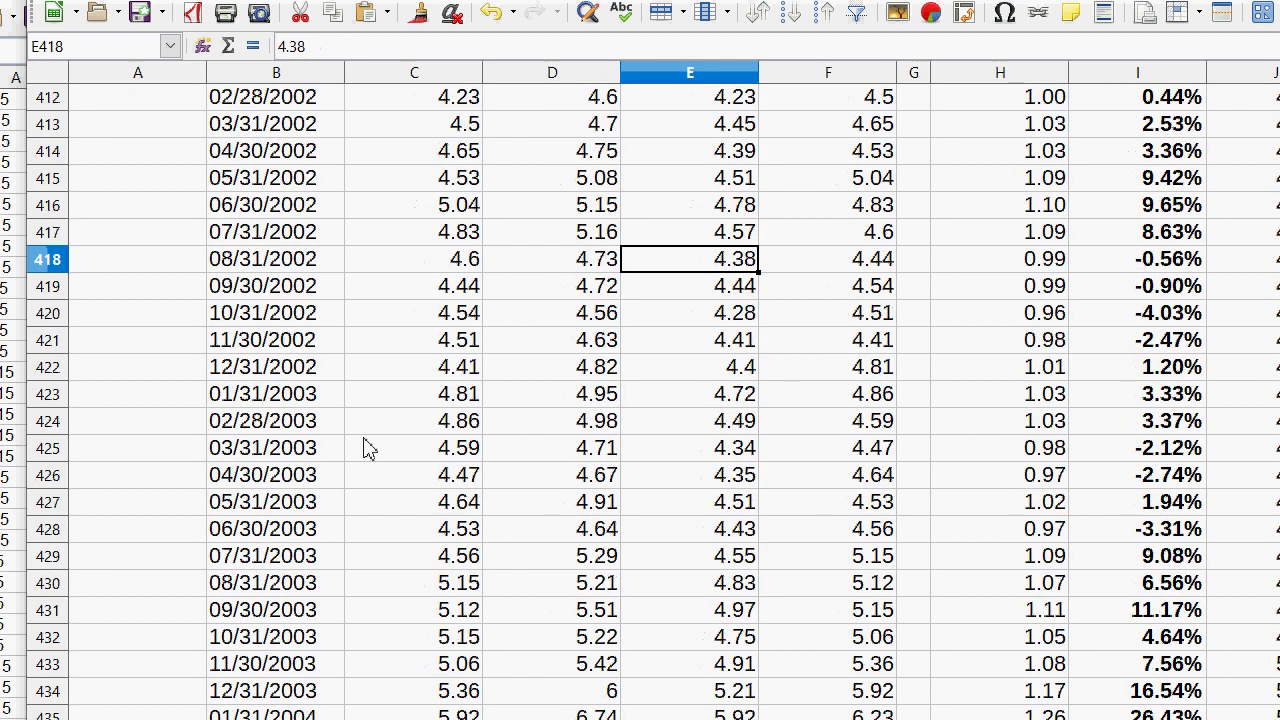
scroll(905, 512, down, 1)
click(1168, 712)
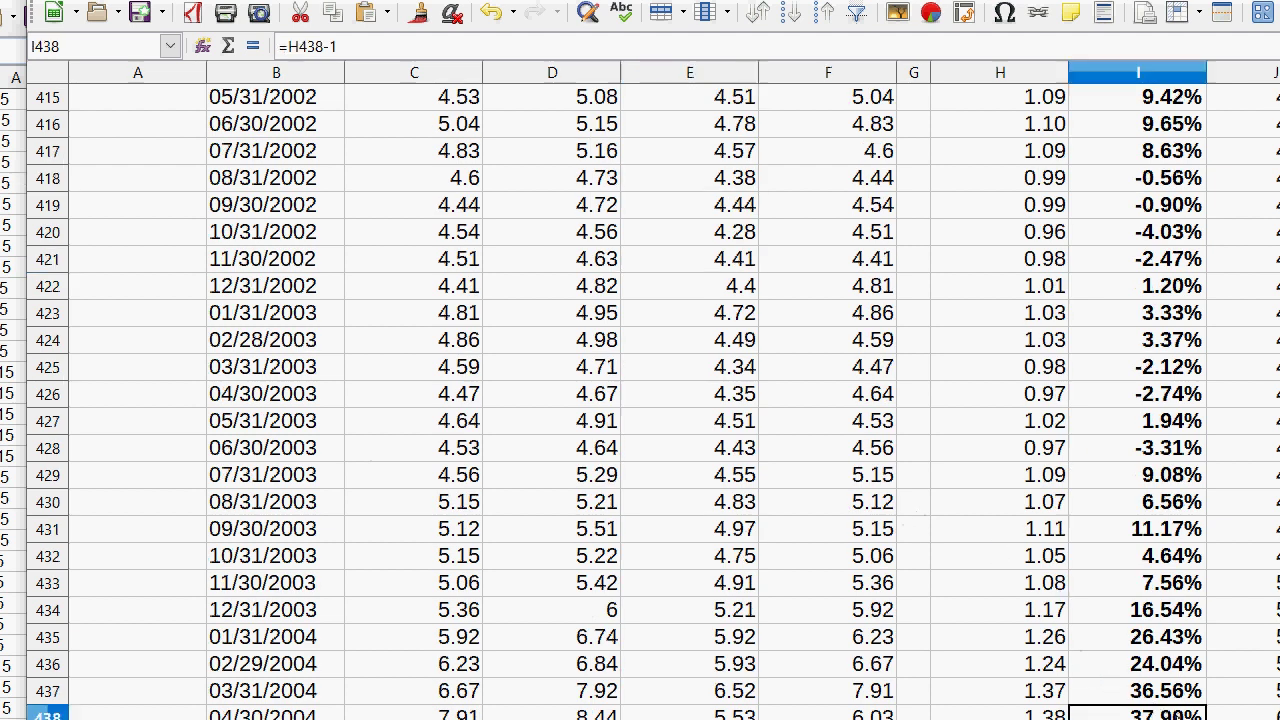
drag(1168, 712, 1160, 450)
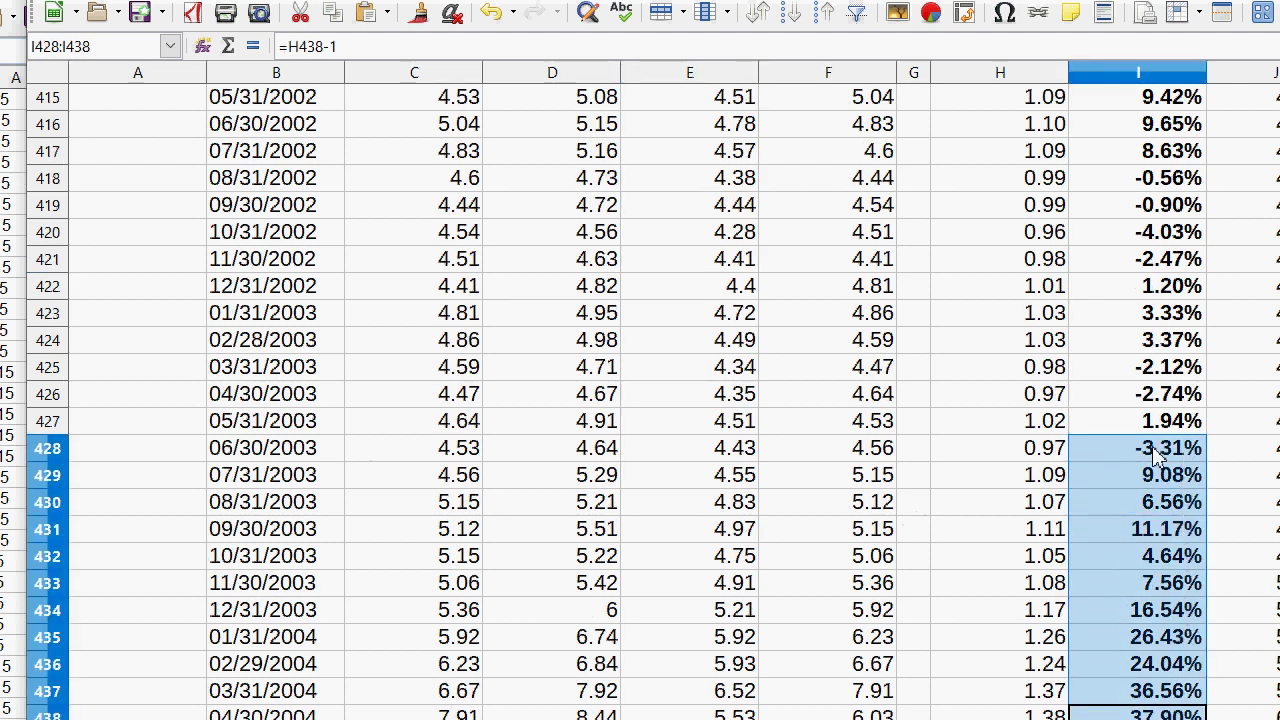
- Highlight the 2005–06 rise above the average in I457:I470 and select the 05/31/2006 deviation in I463
scroll(1100, 450, down, 8)
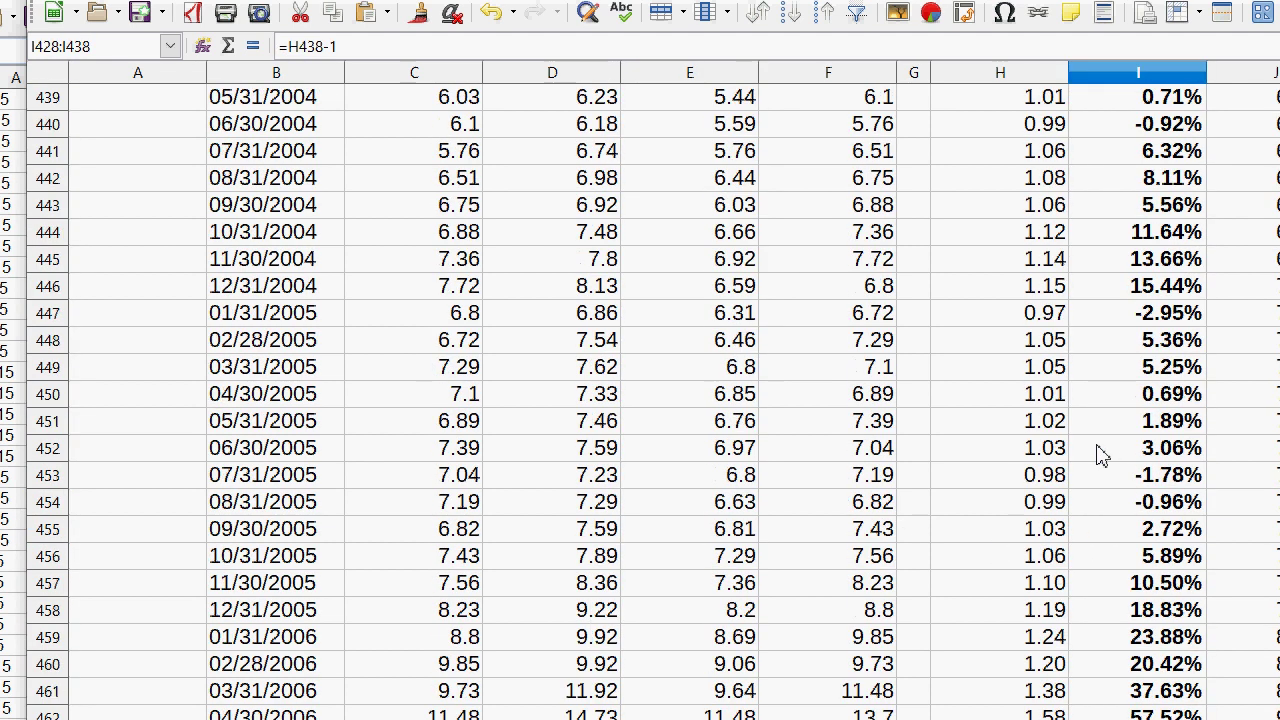
scroll(1100, 455, down, 2)
drag(1176, 426, 1170, 715)
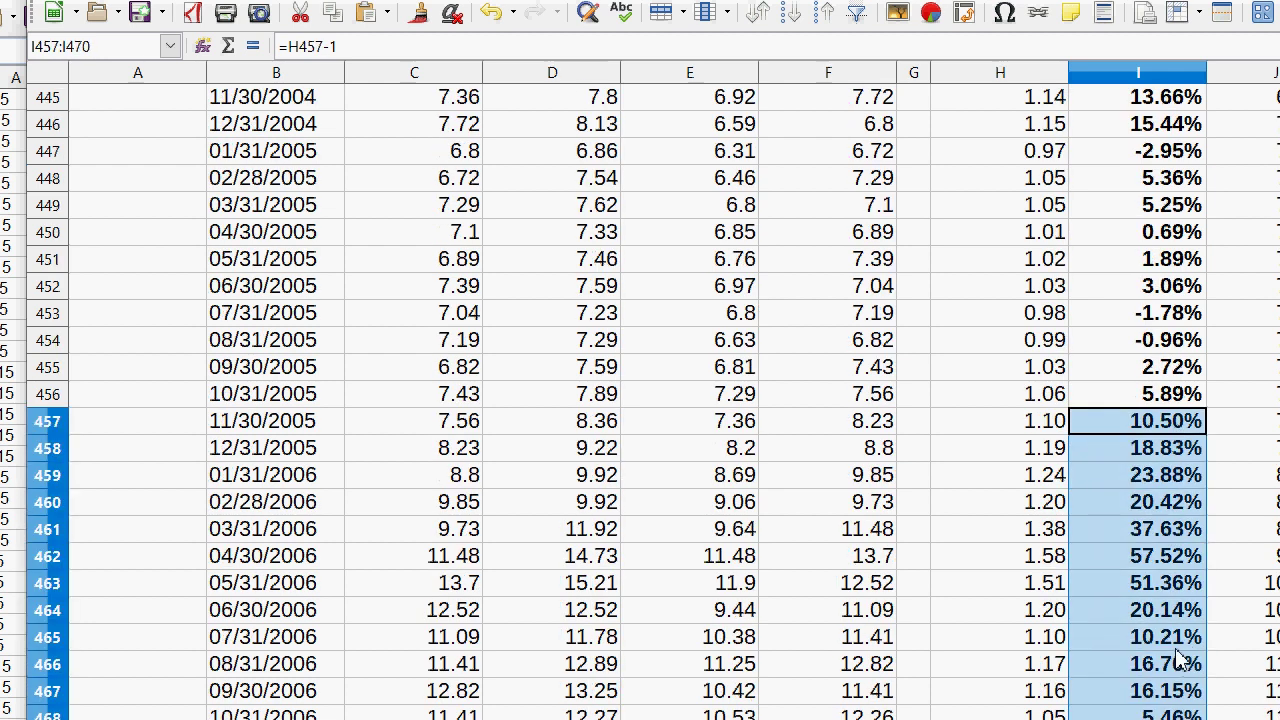
scroll(1180, 660, down, 3)
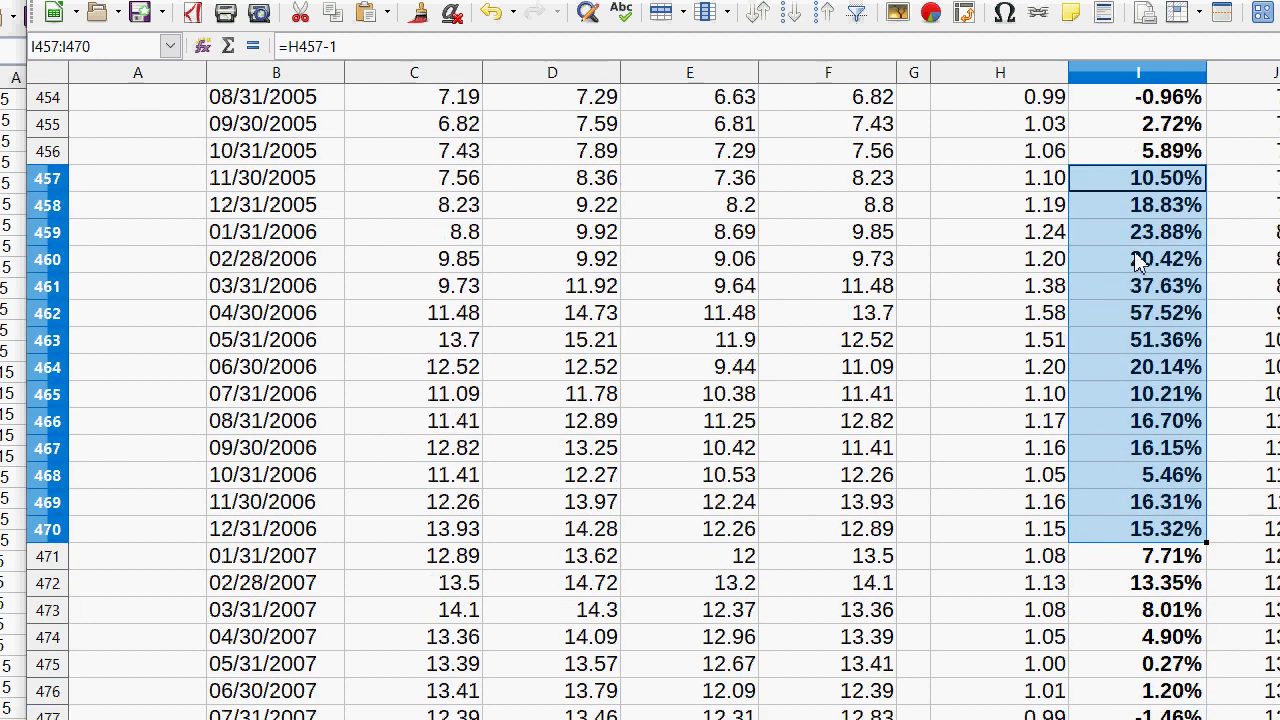
click(1178, 343)
- Examine the 2007–2011 deviations, checking I515 and I521 in the 2010–11 rise and the price in F521
scroll(1175, 330, down, 2)
scroll(1175, 330, down, 9)
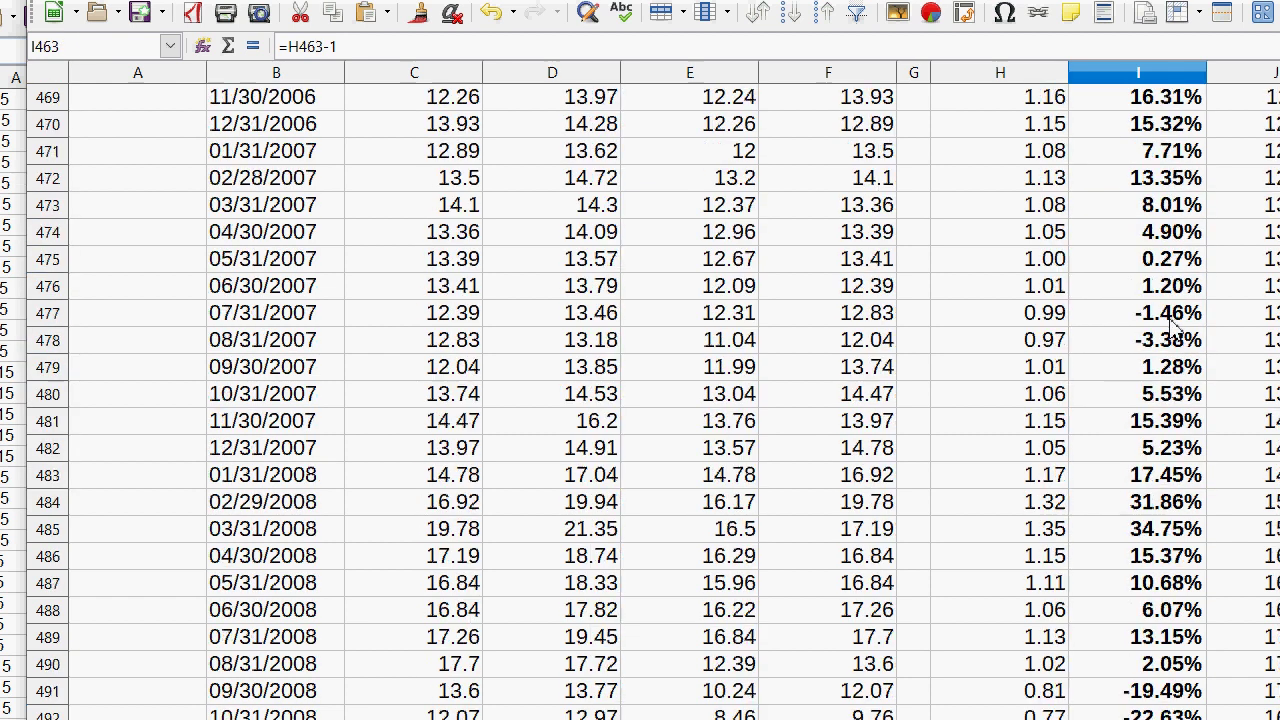
scroll(1175, 338, down, 2)
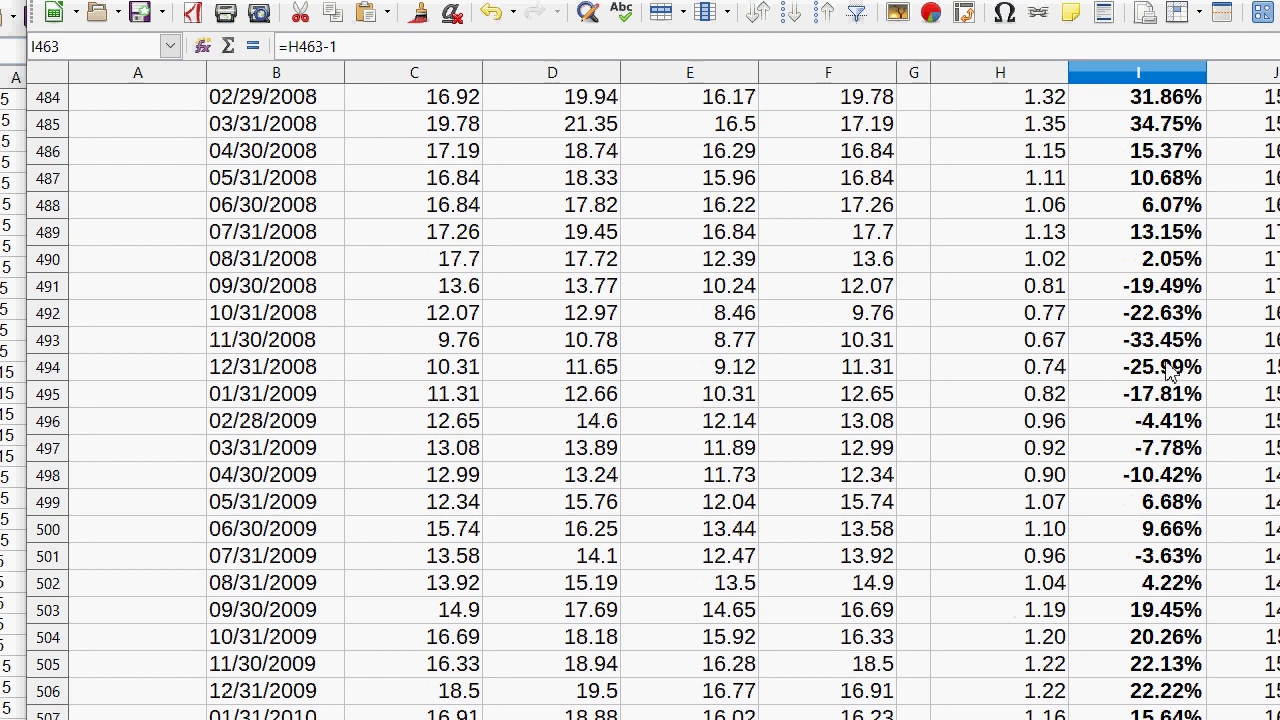
scroll(1160, 437, down, 3)
scroll(1160, 437, down, 2)
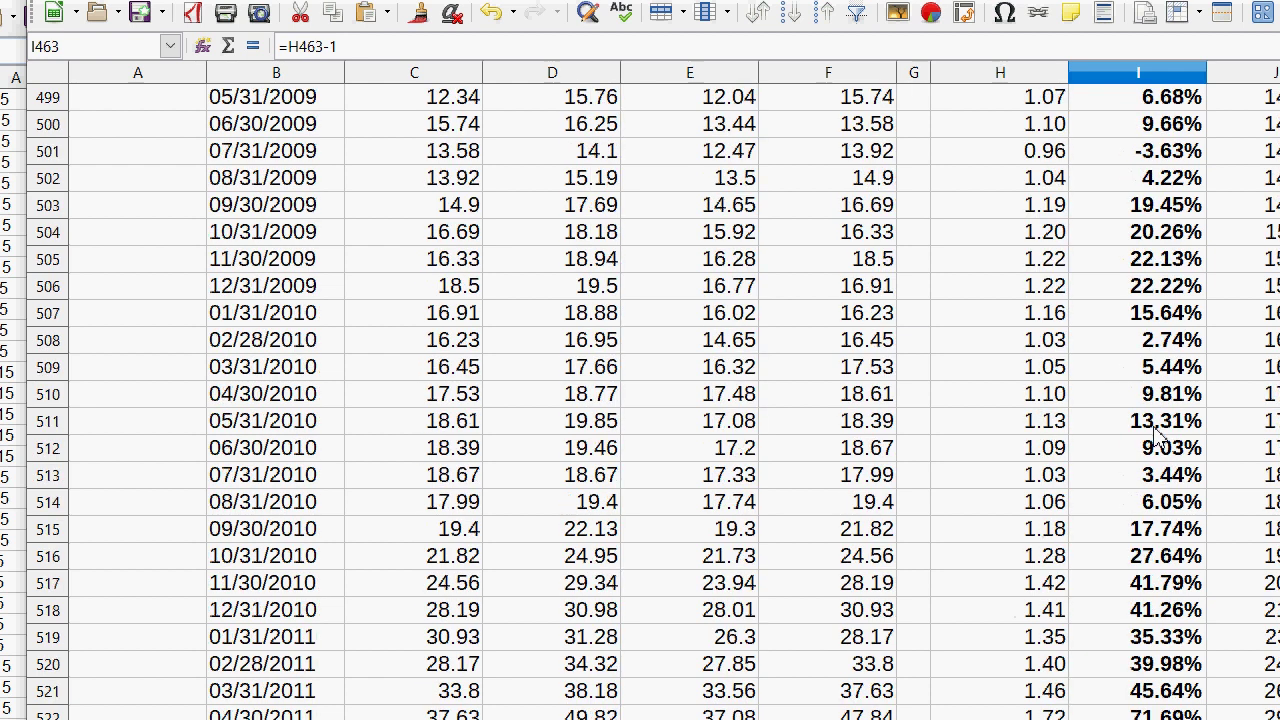
click(1172, 528)
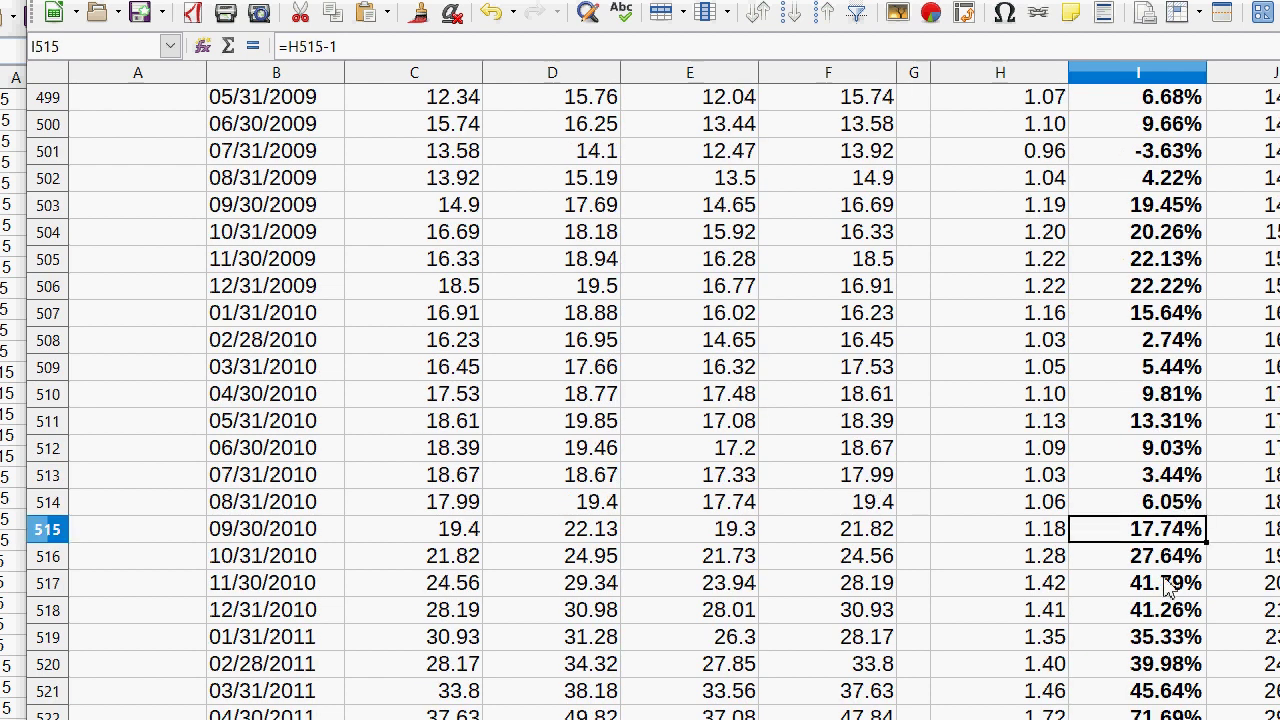
click(1172, 692)
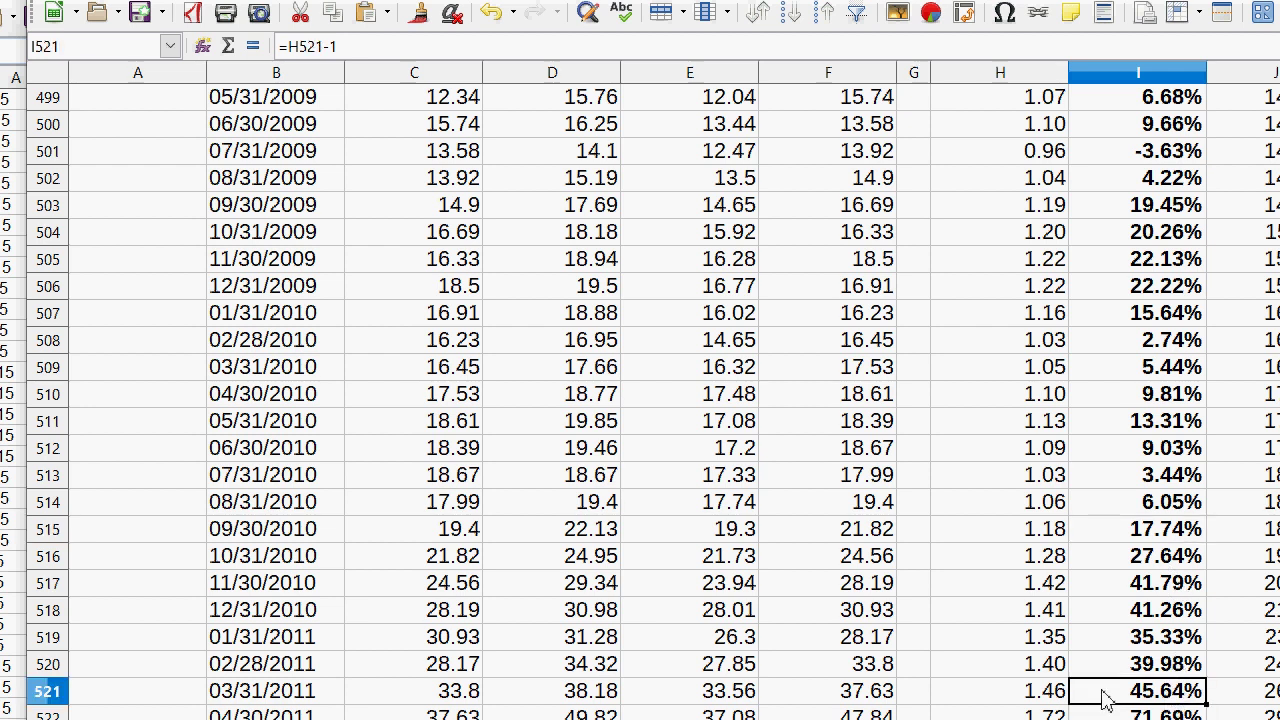
click(866, 690)
- Highlight the 04/30/2011 peak row B522:I522 and select its deviation in I522
scroll(1062, 612, down, 1)
scroll(1062, 612, down, 1)
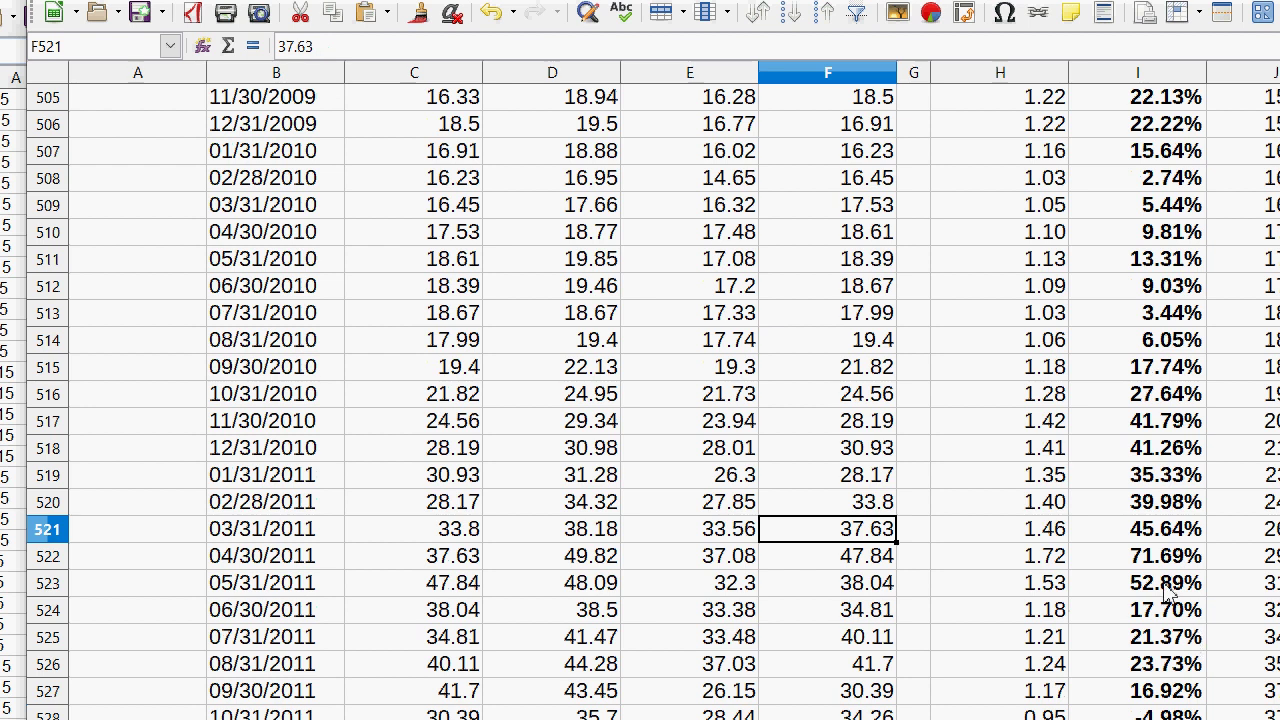
drag(1152, 560, 255, 557)
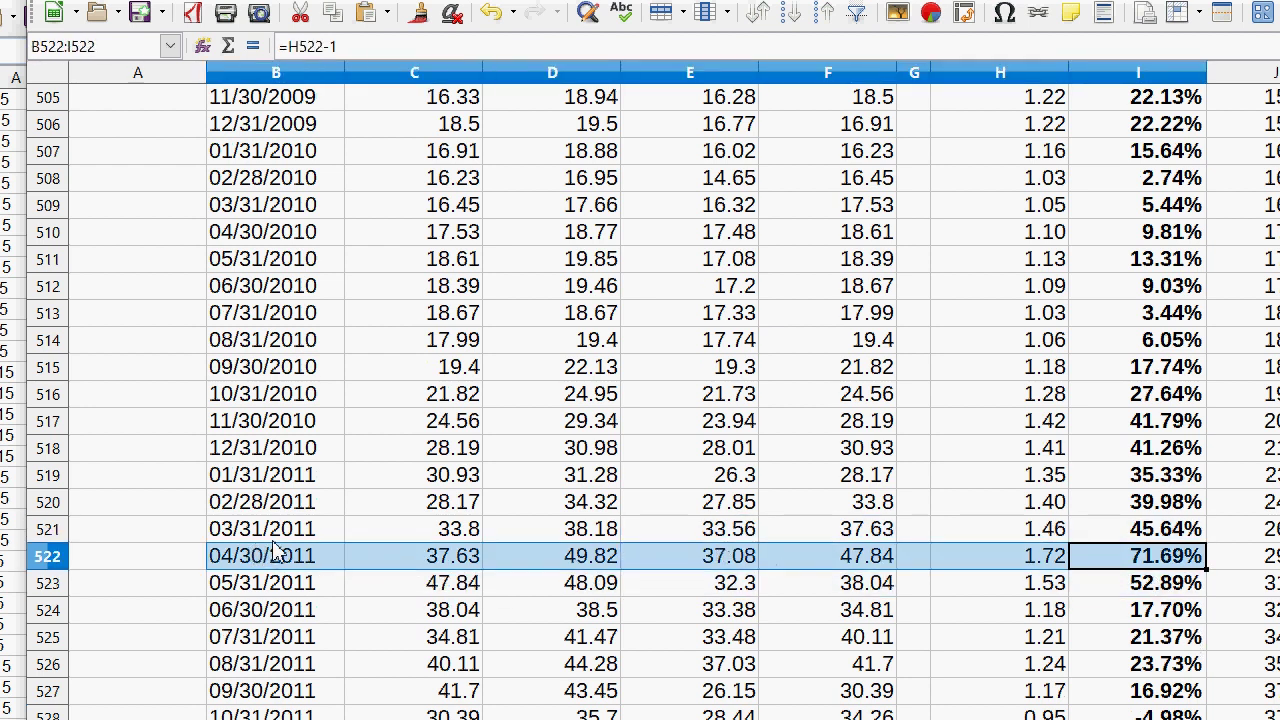
click(1172, 565)
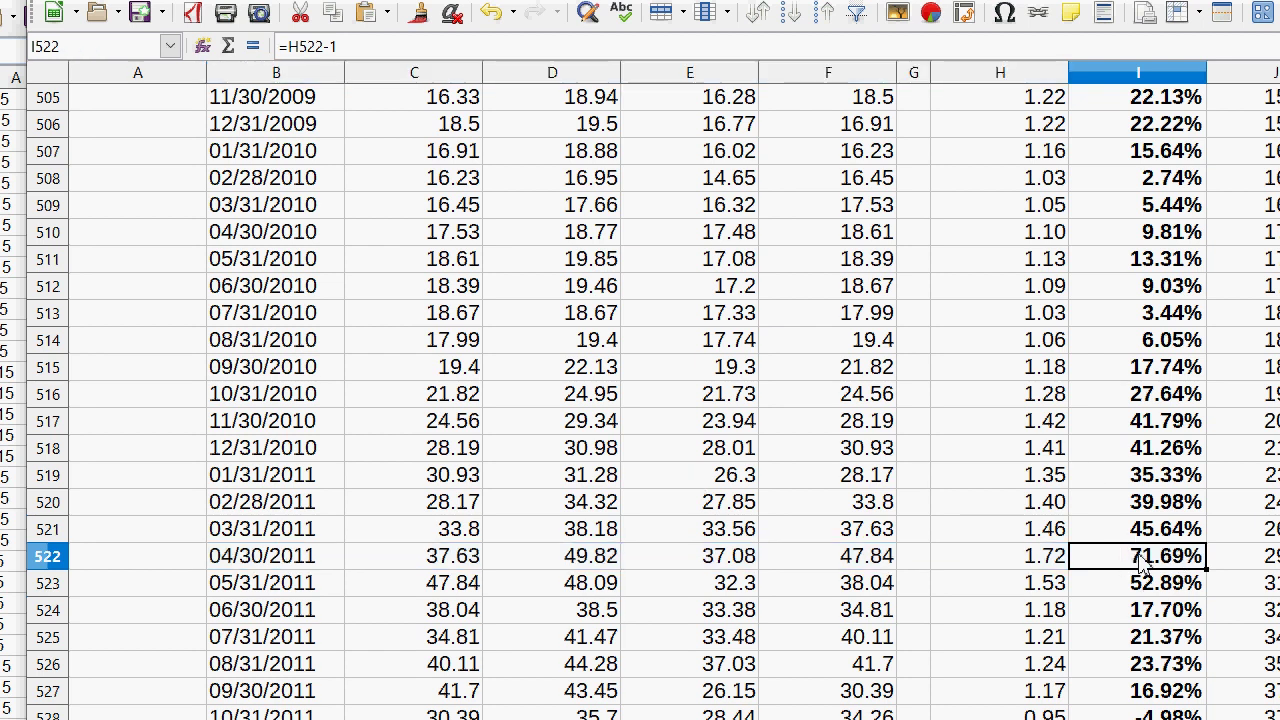
- Compare the most recent months by highlighting B633:I634, the preceding deviations I622:I630, and H633:I634
scroll(1172, 565, down, 8)
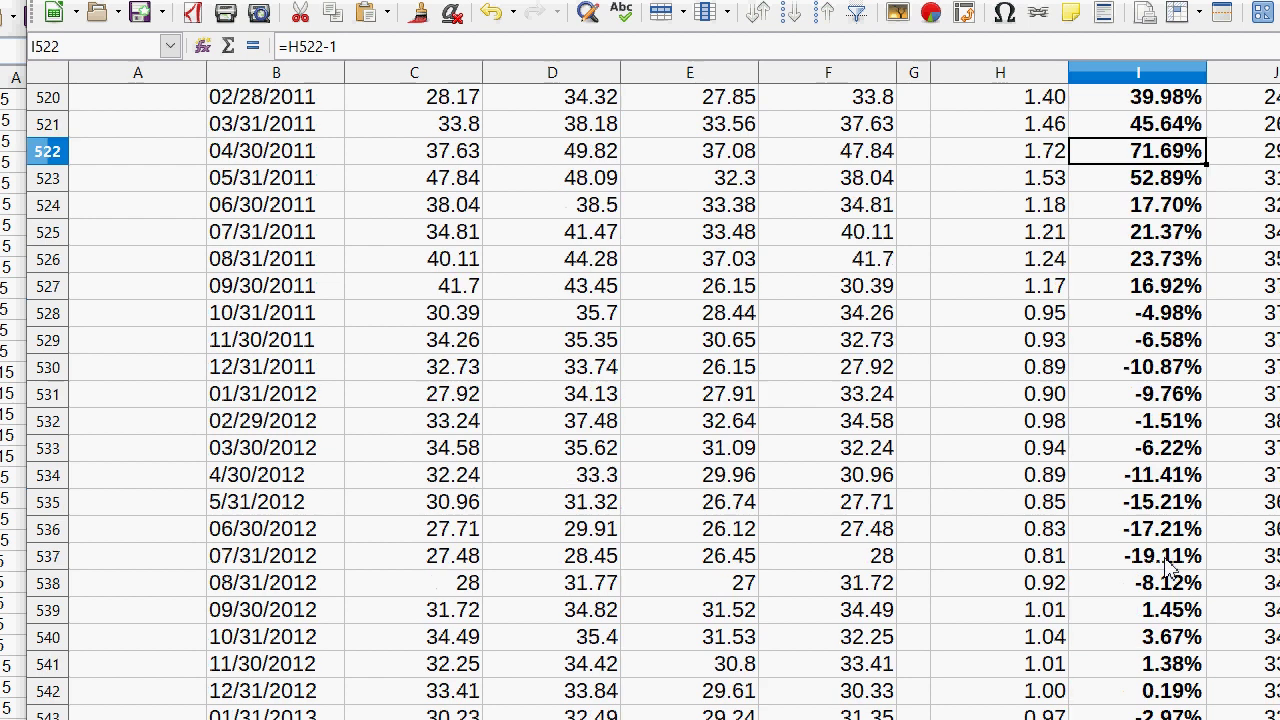
scroll(1168, 563, down, 19)
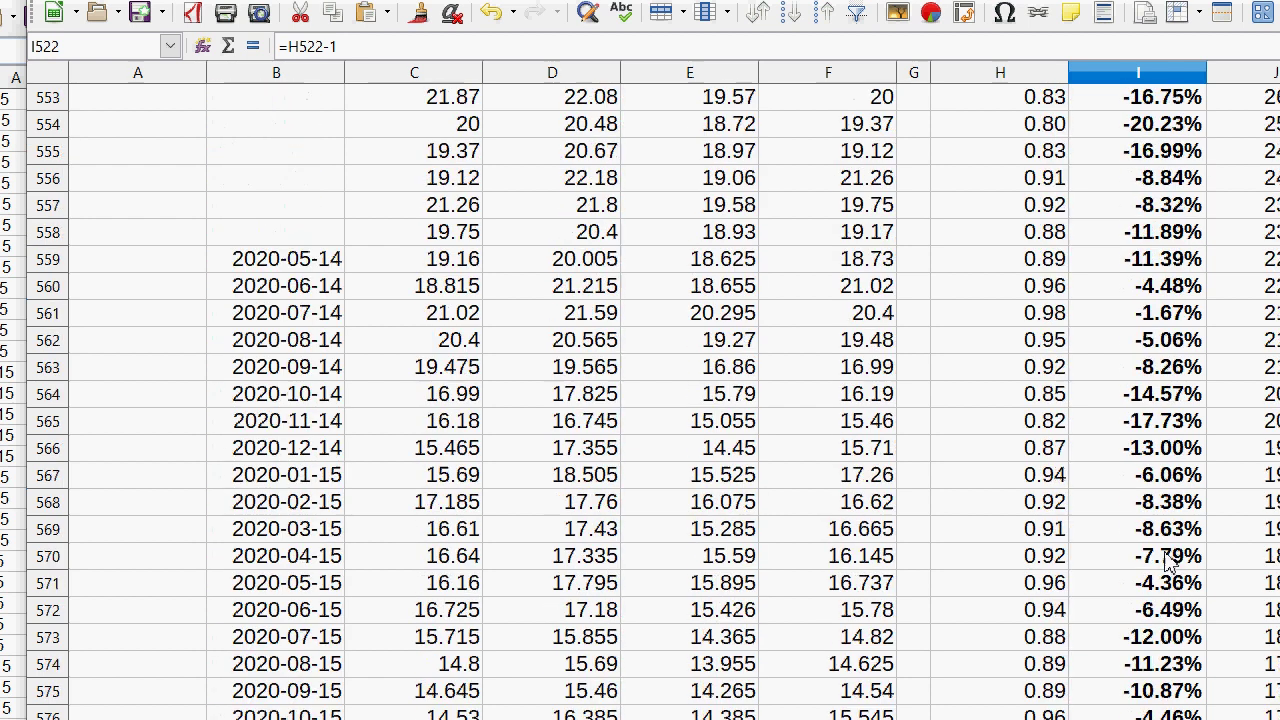
scroll(1172, 550, down, 11)
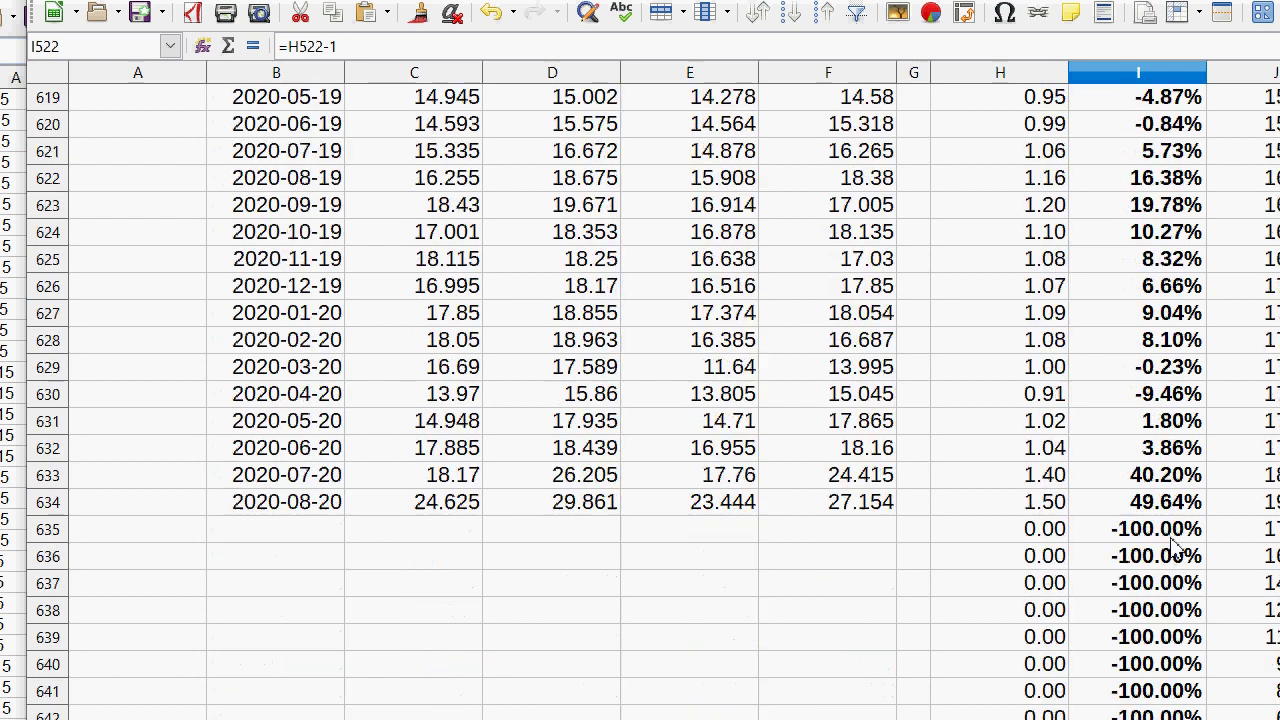
drag(1190, 487, 268, 522)
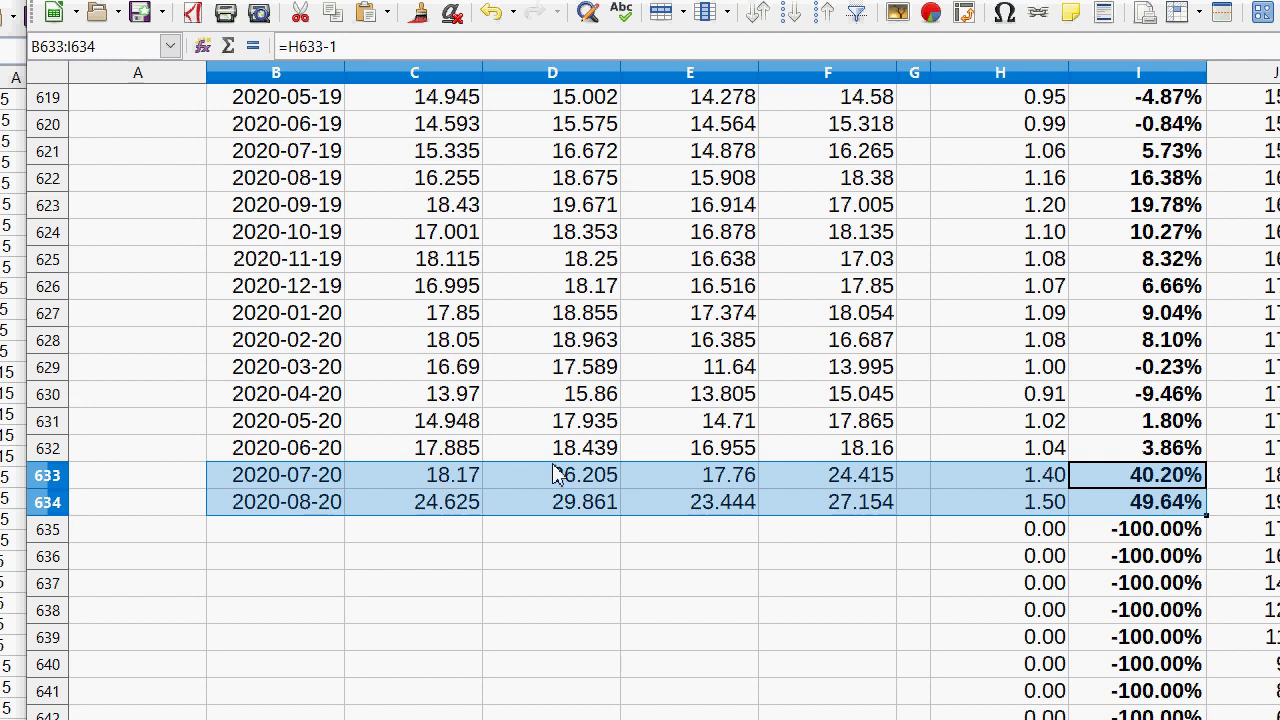
drag(1155, 190, 1200, 402)
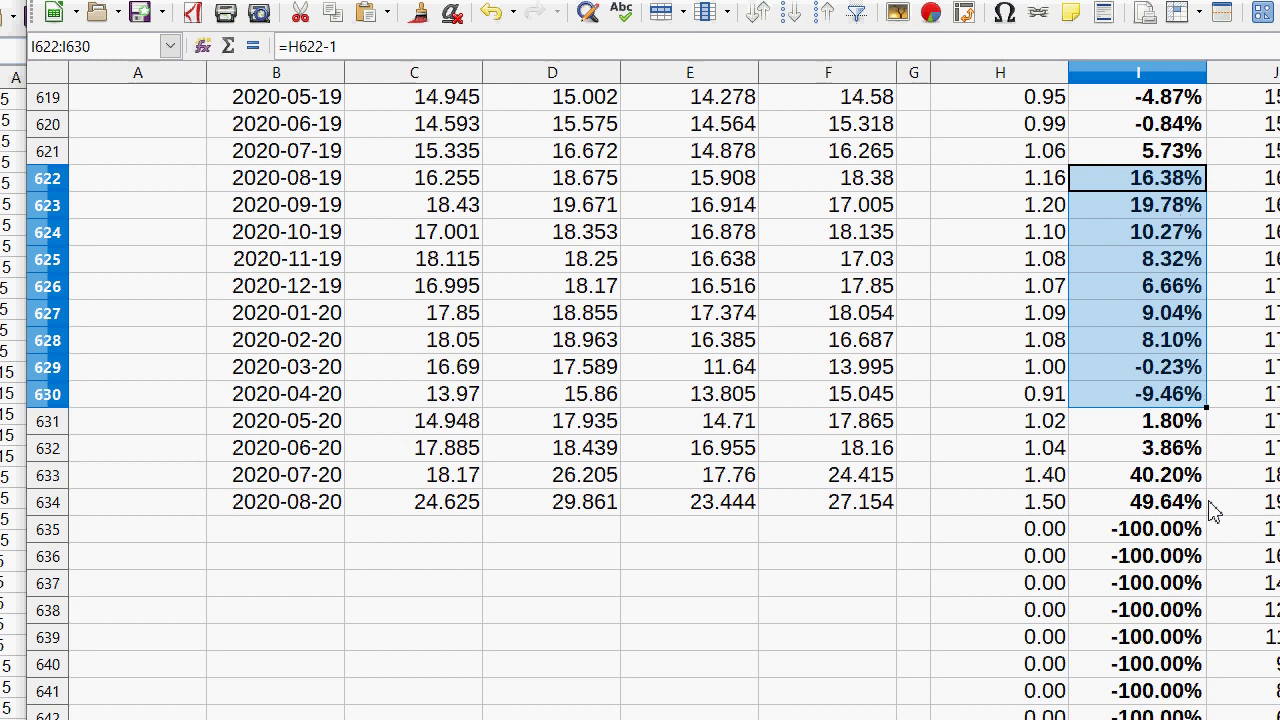
drag(1178, 510, 1038, 483)
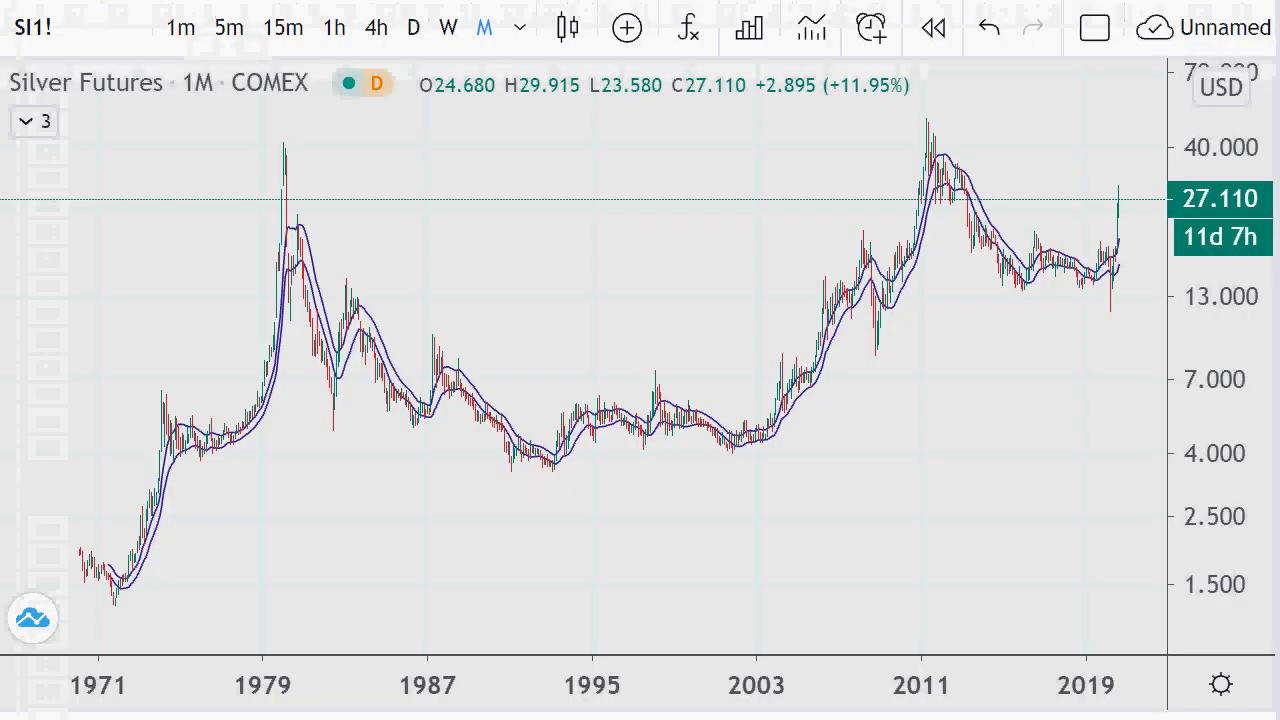
- Switch to the monthly Silver Futures chart and examine the 2015–2020 candles against the moving average lines
scroll(787, 366, up, 6)
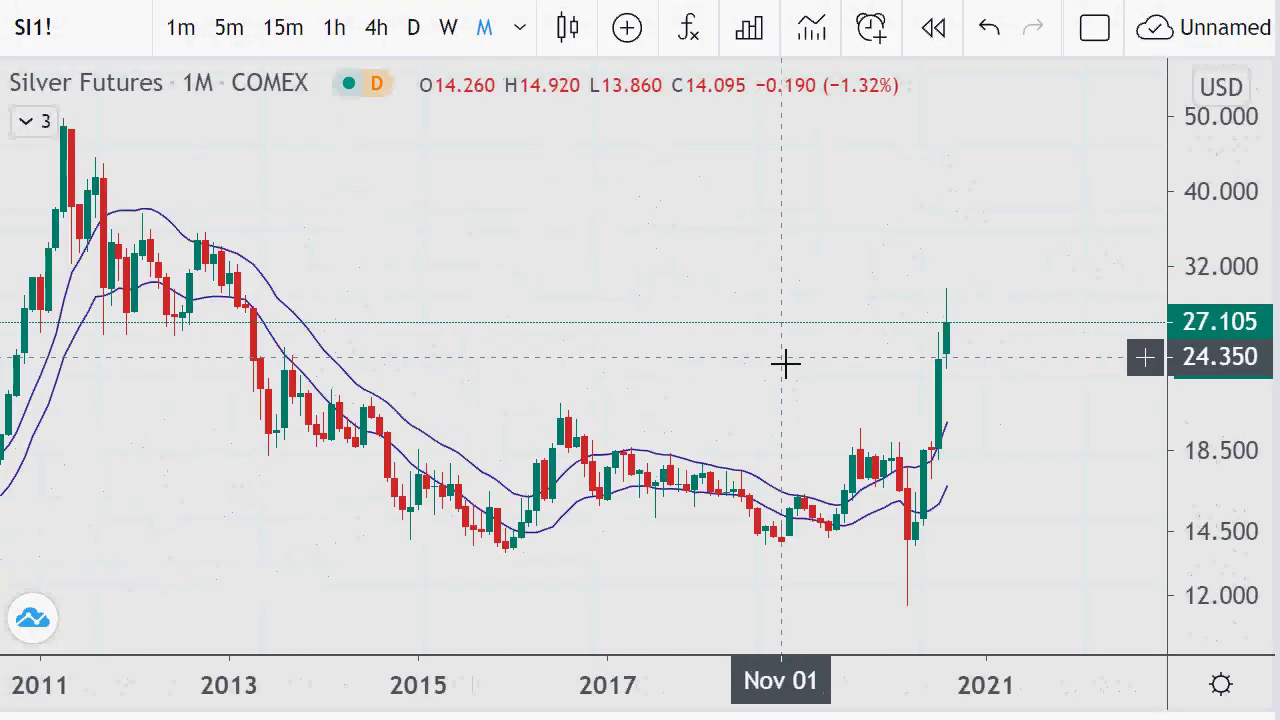
scroll(789, 380, up, 3)
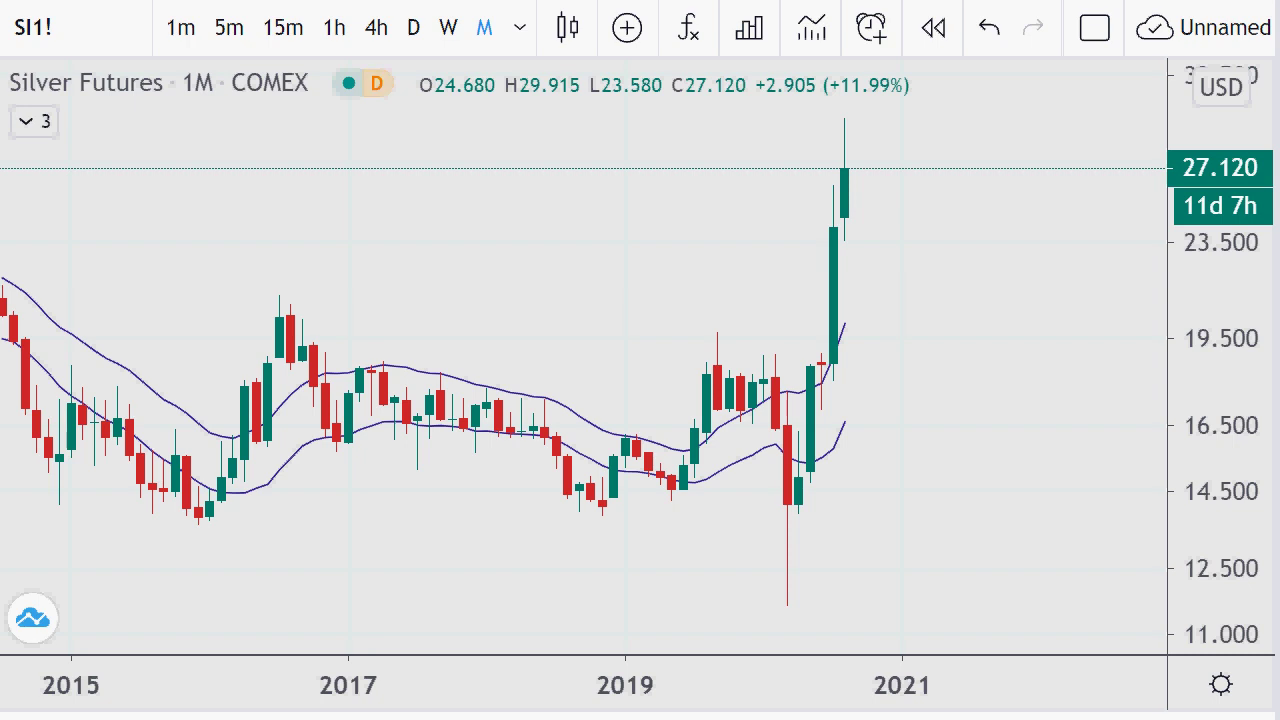
- Switch back to the silver price spreadsheet and enter 29 in D635 and 55 in F635, below the August 2020 row
key(alt+Tab)
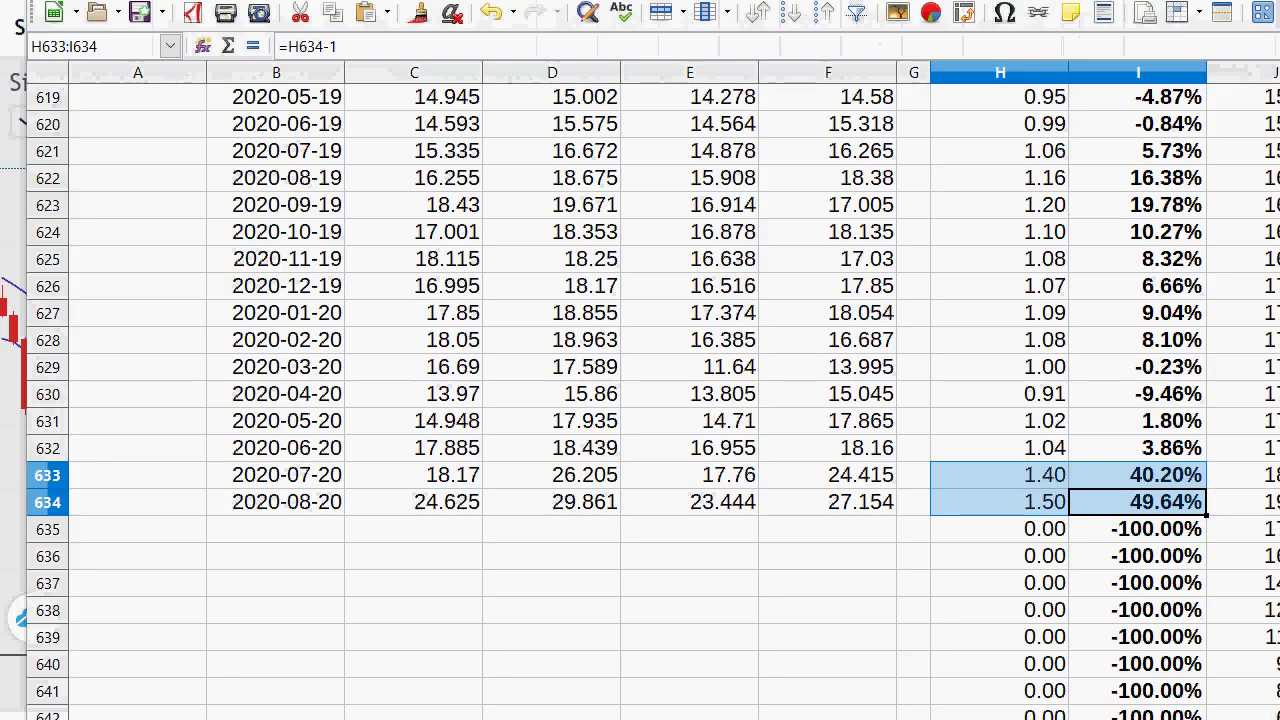
click(563, 537)
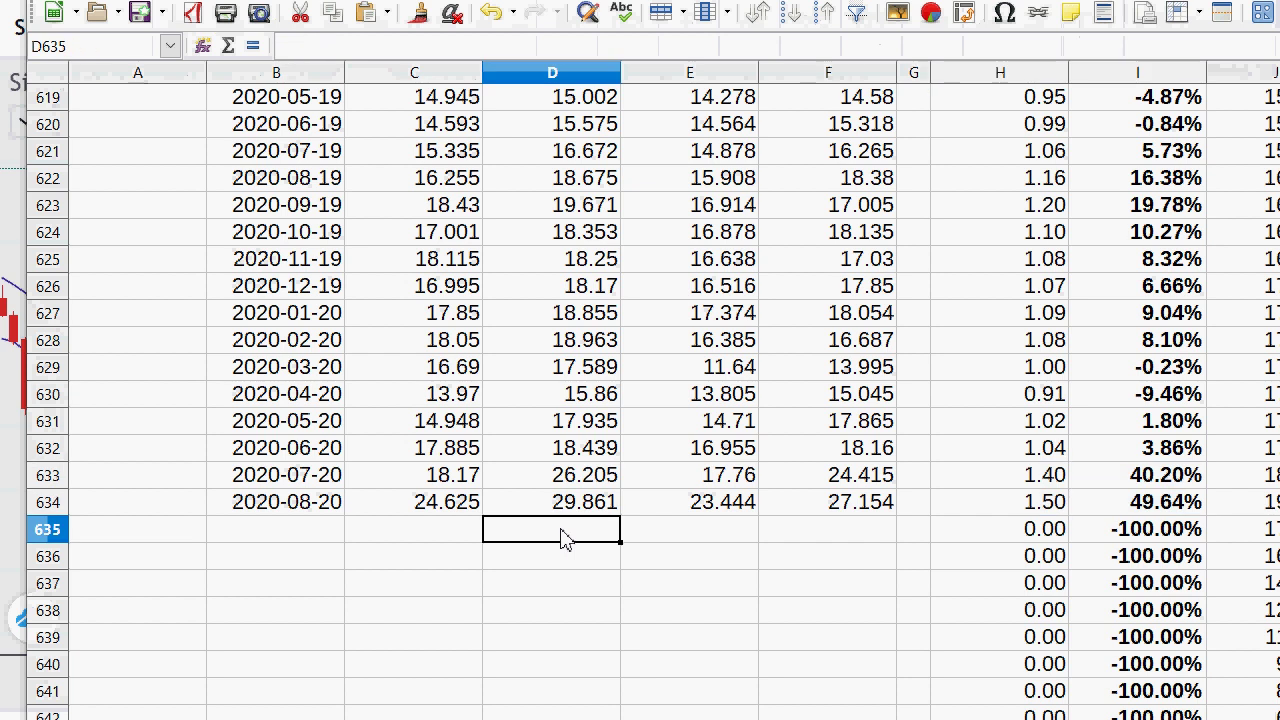
text(29)
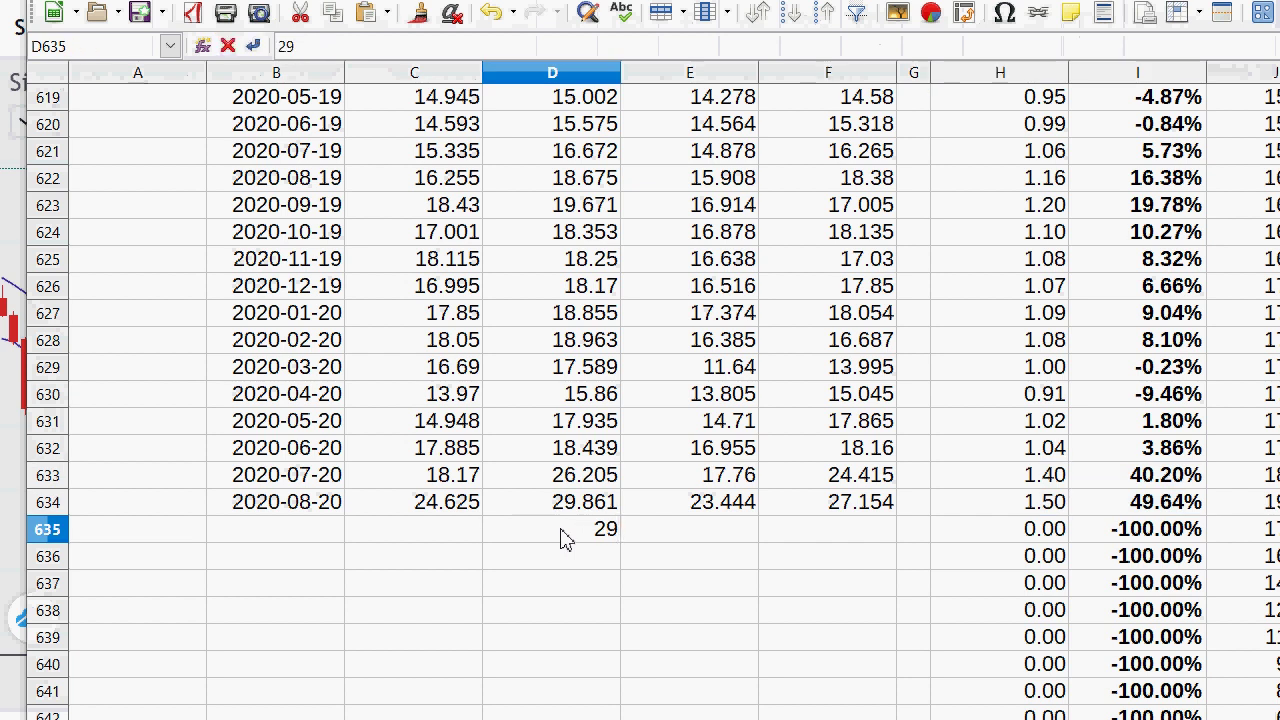
key(Tab)
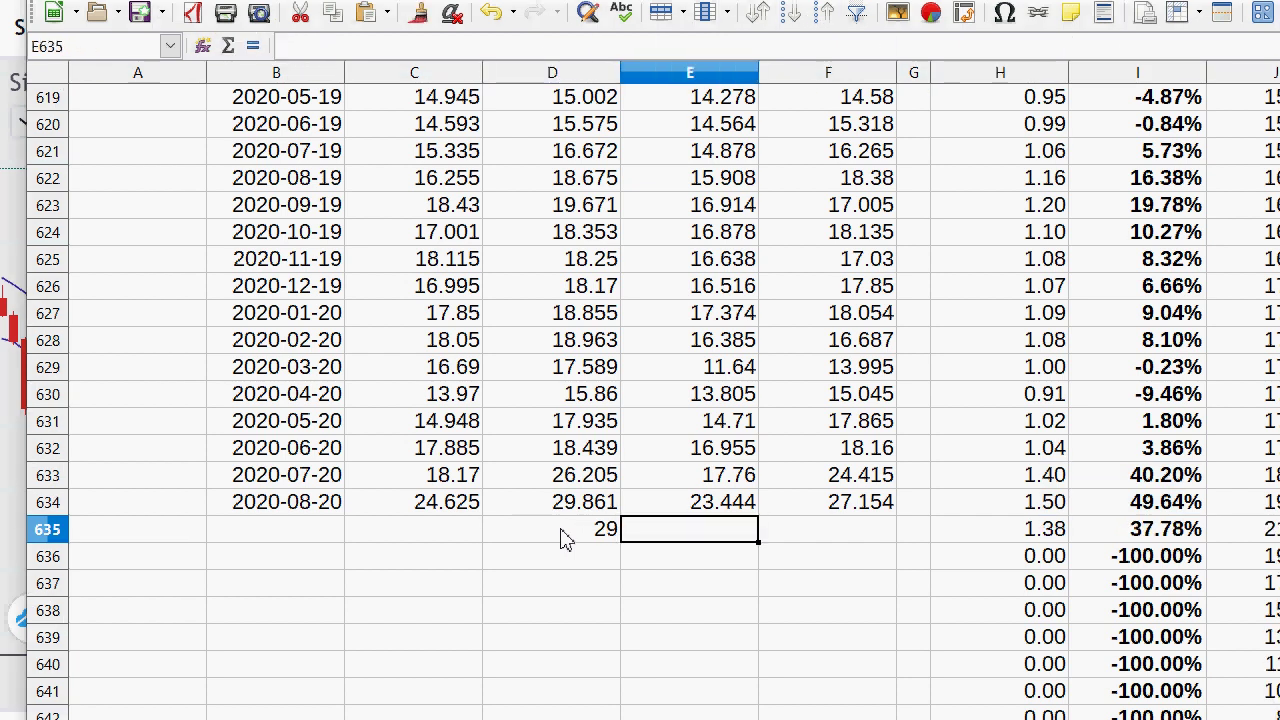
click(862, 539)
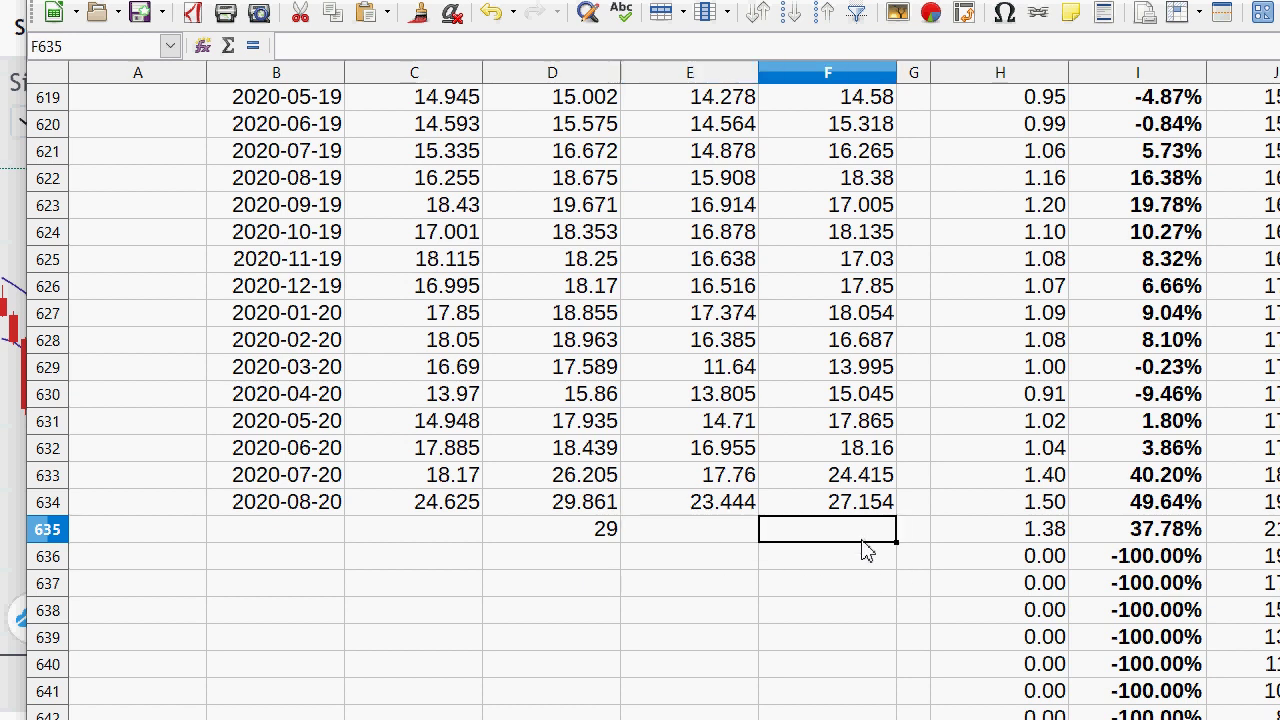
text(55)
key(shift+Tab)
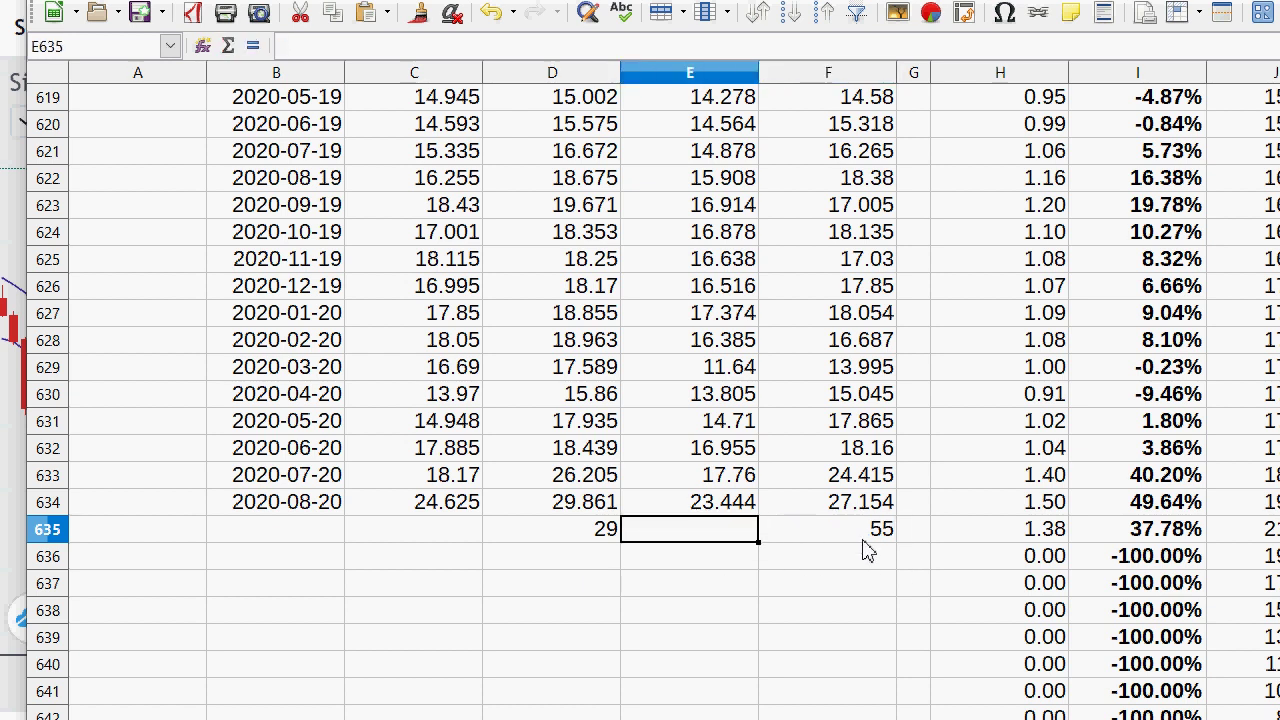
- Set the projected high in D635 to 55
click(862, 540)
key(shift+Tab)
key(Left)
key(Left)
key(Right)
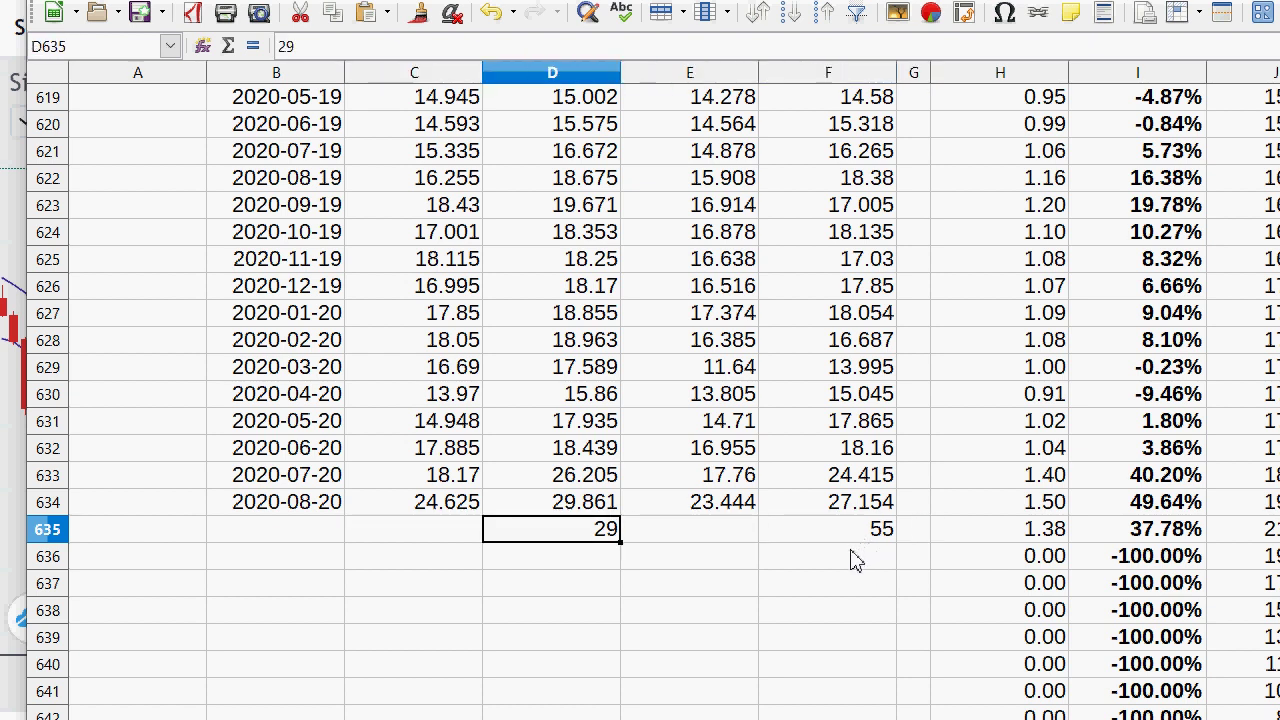
click(828, 514)
click(838, 538)
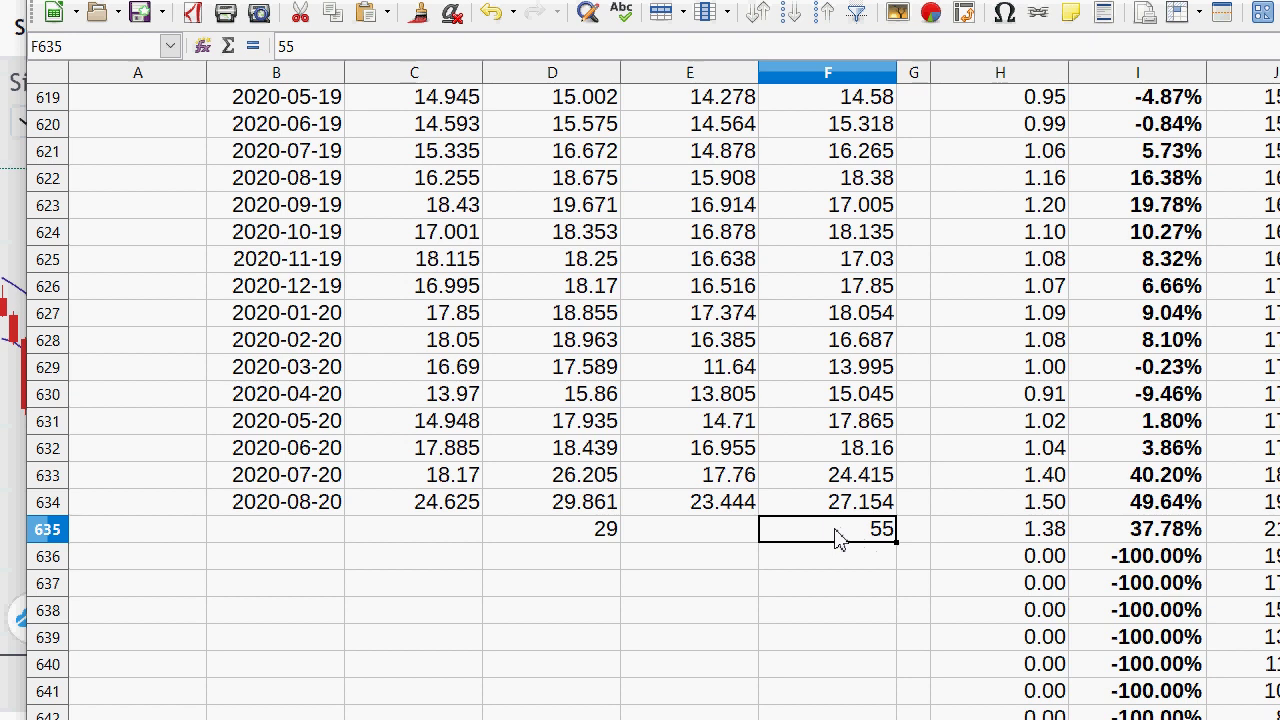
key(Left)
key(Left)
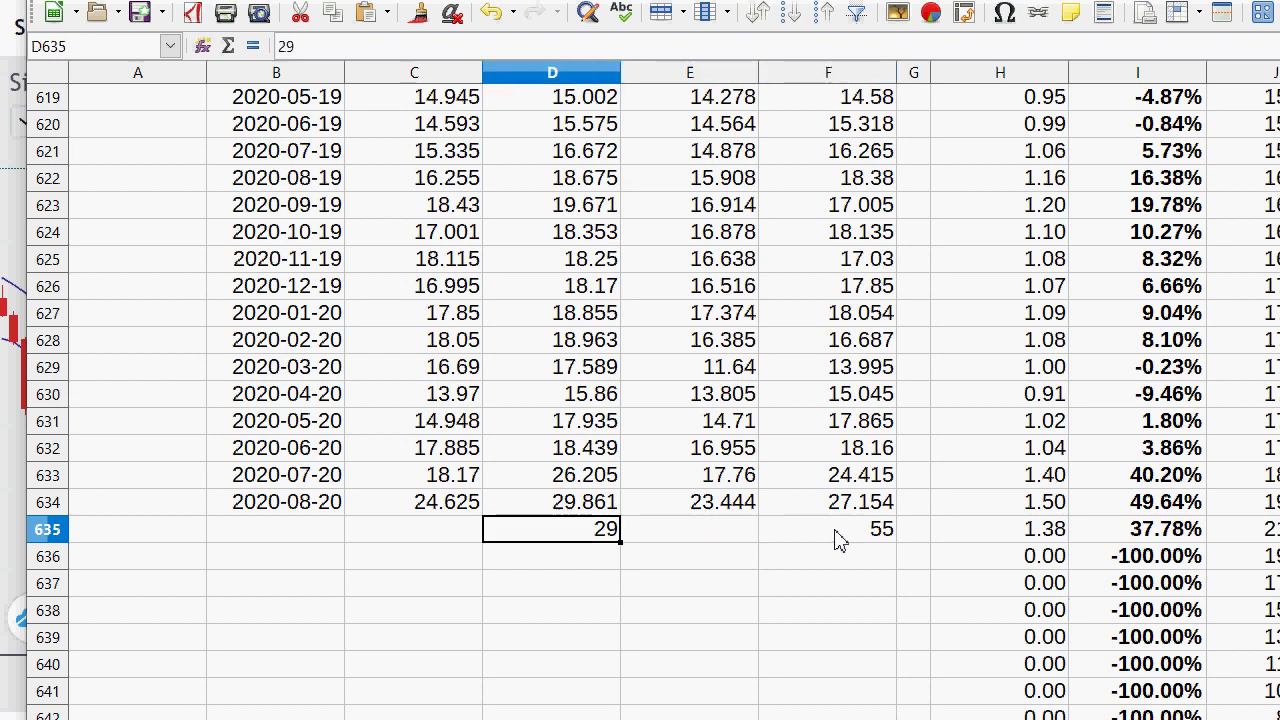
text(55)
key(Return)
key(Up)
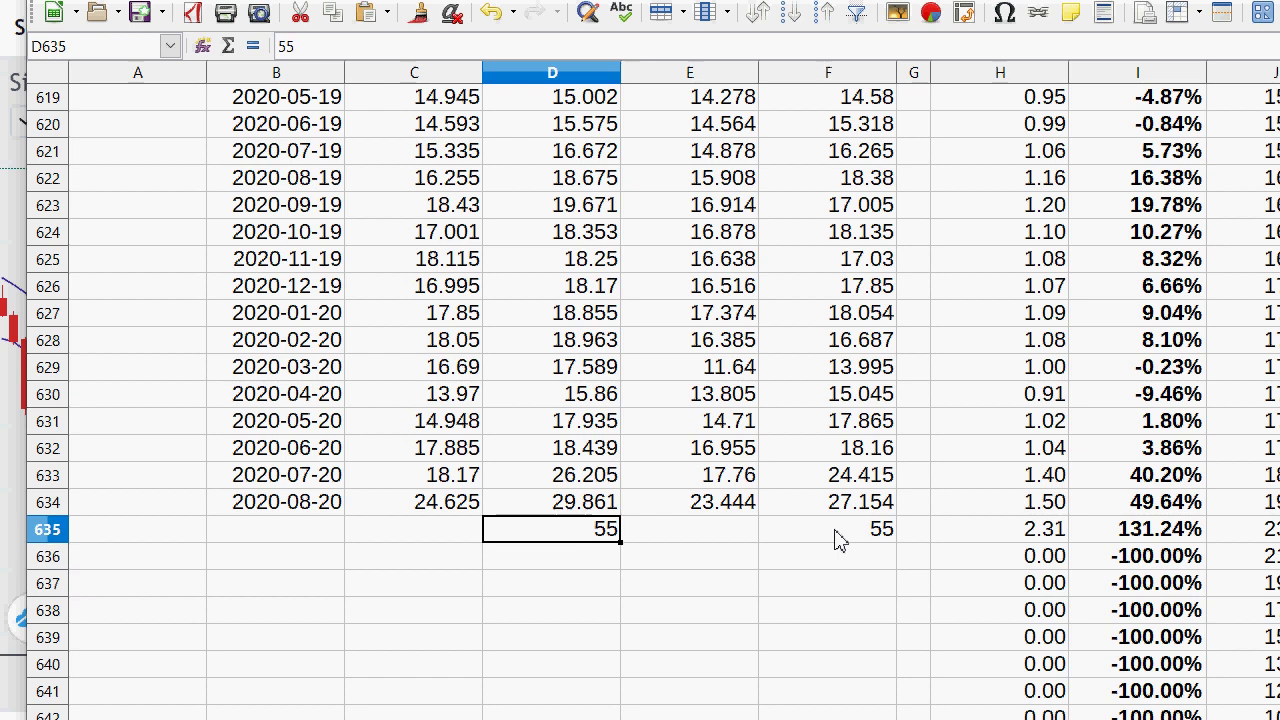
- Try 50 as the projected high in D635, then set it back to 29
text(50)
key(Return)
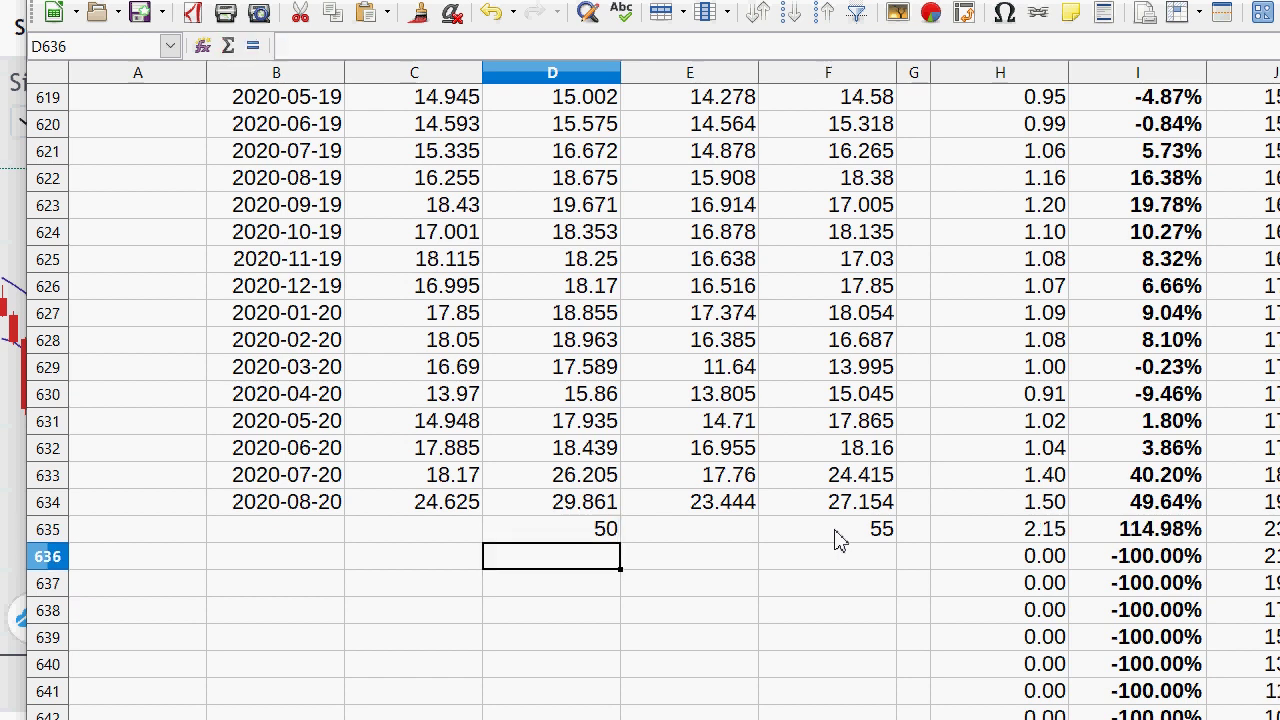
key(Up)
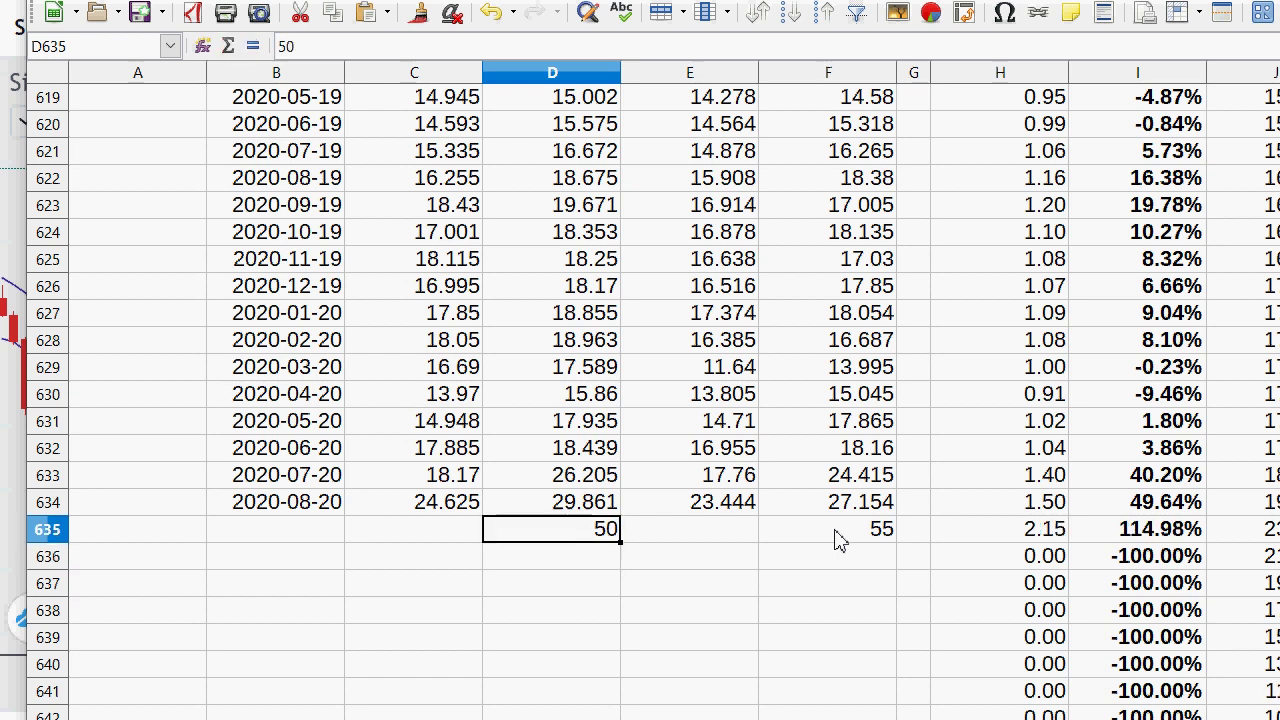
text(29)
key(Tab)
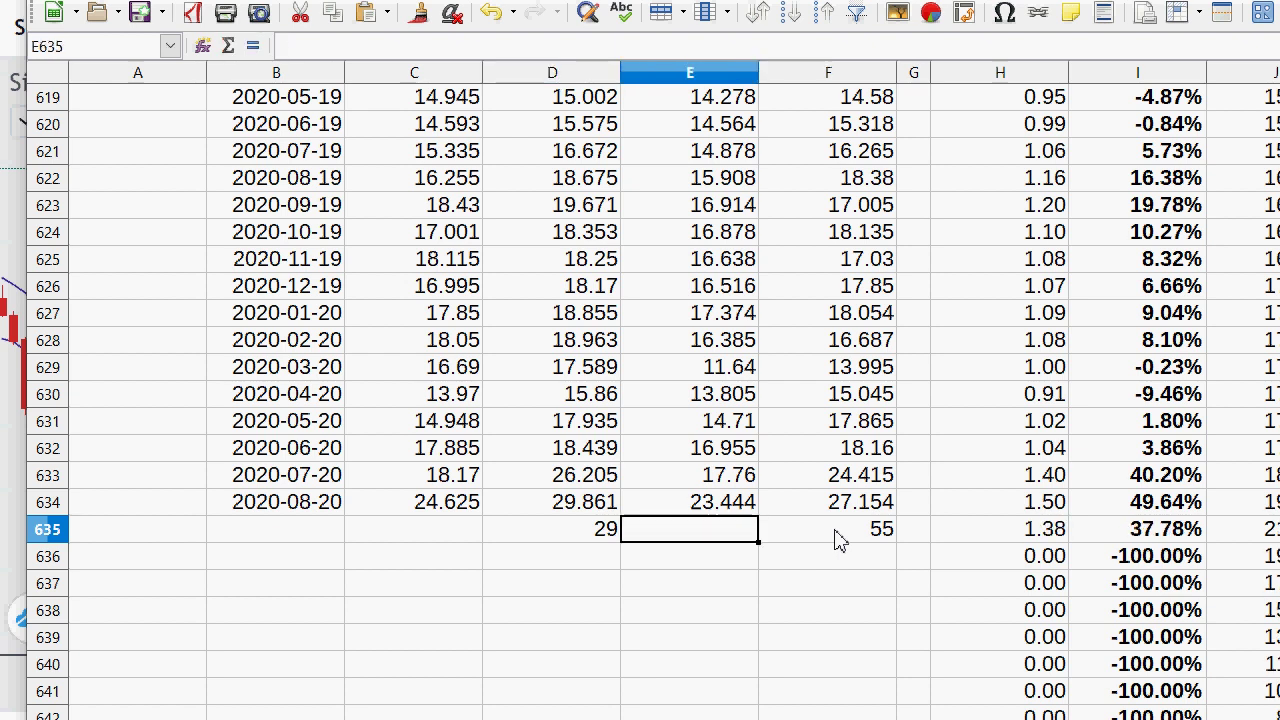
key(Left)
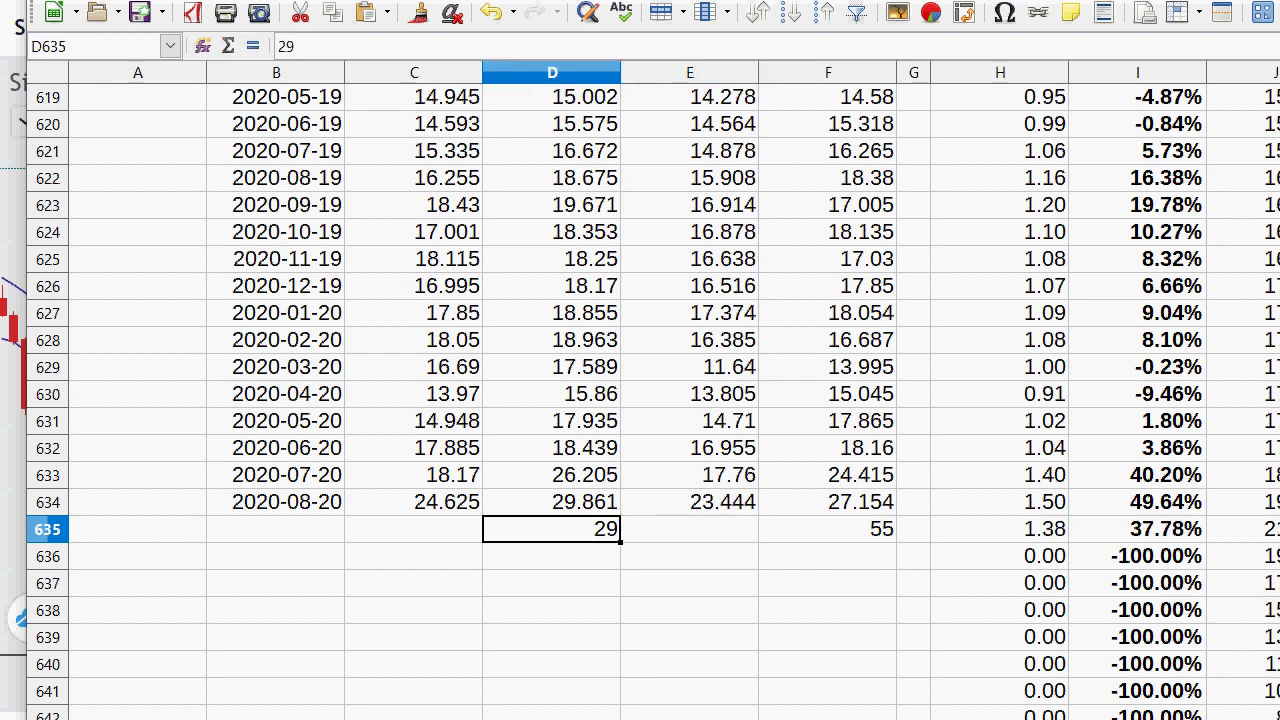
- Compare the weighted average for August 2020 in J634 with the projected one in J635
scroll(640, 390, right, 4)
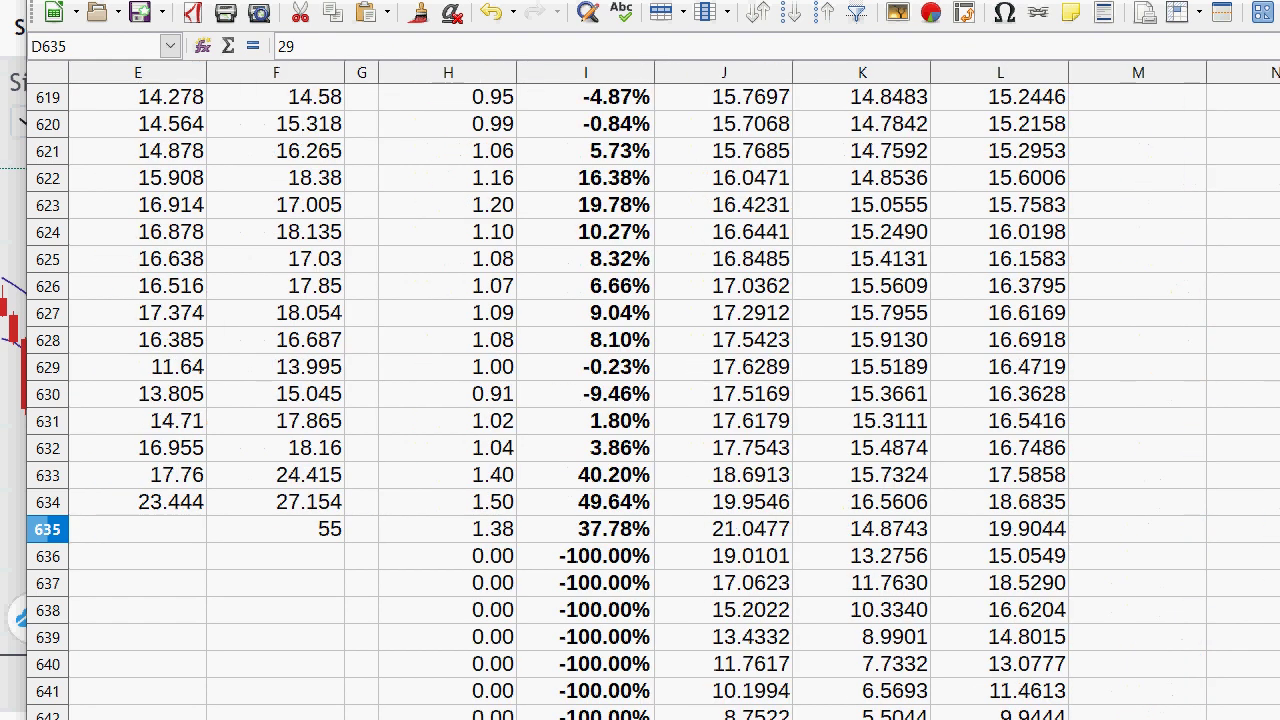
click(772, 539)
click(758, 510)
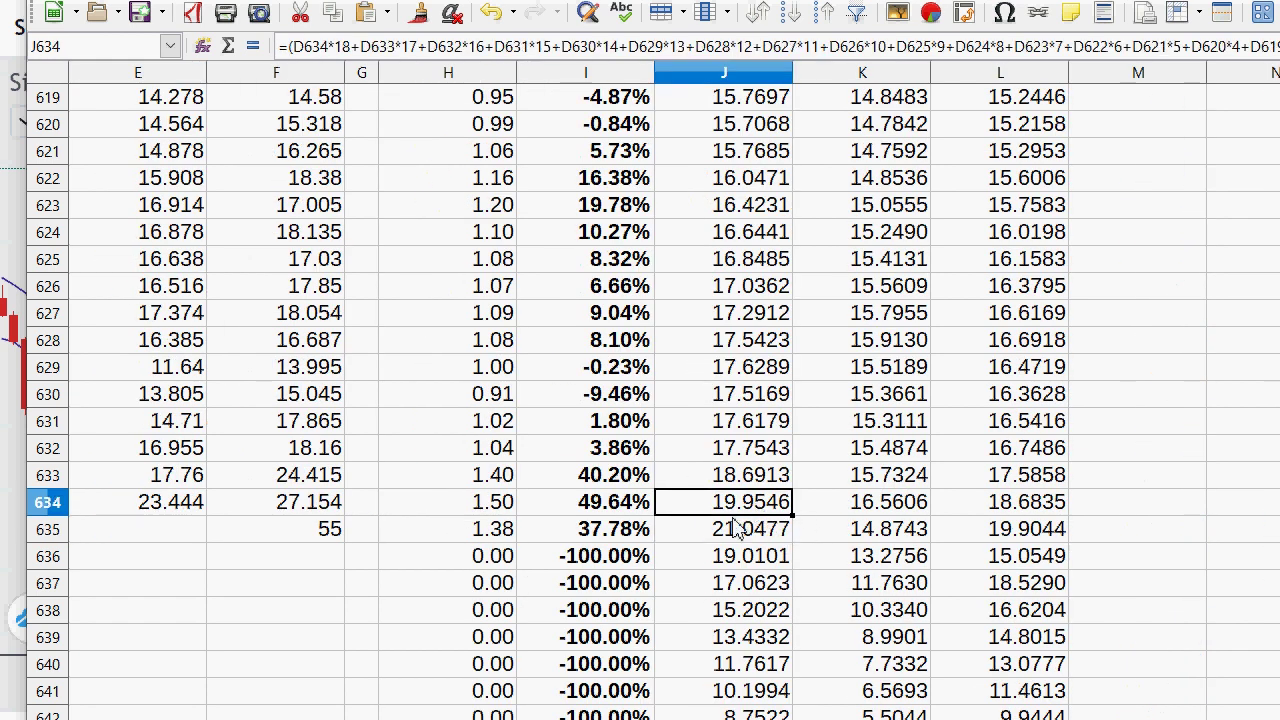
click(738, 537)
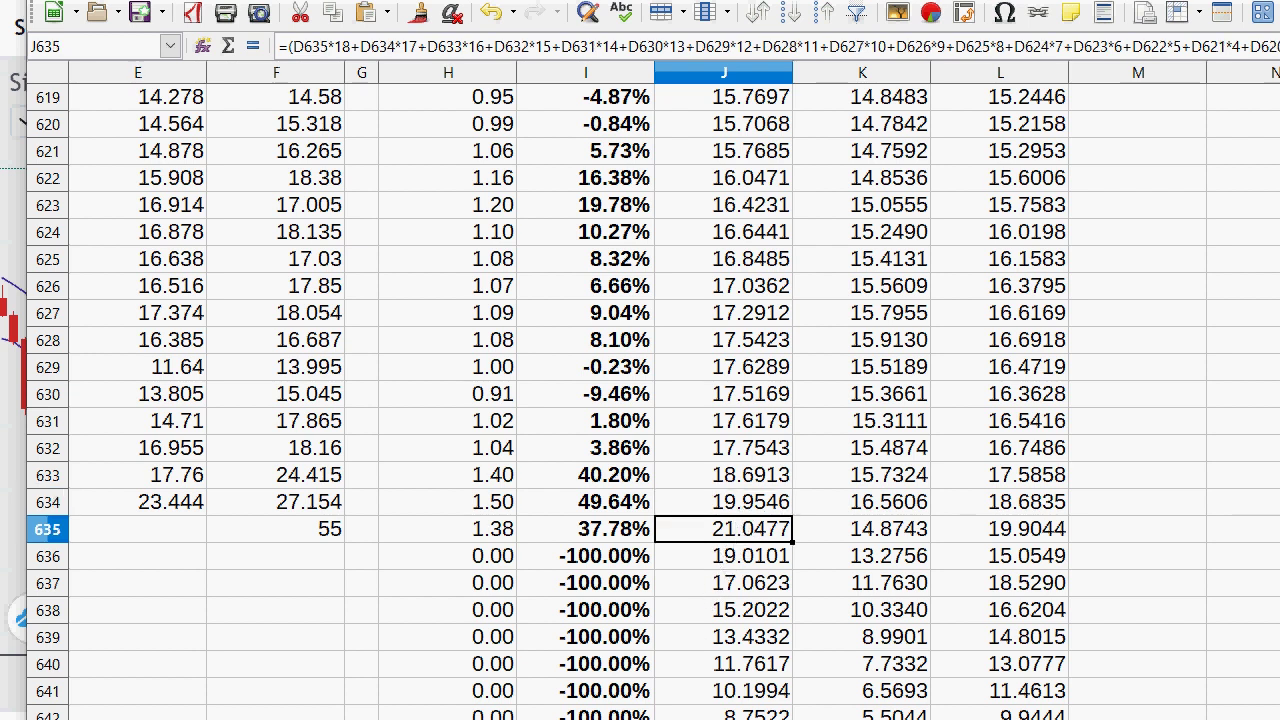
- Compare with the August 2020 high in D634 and set the projected high in D635 to 40
scroll(650, 620, left, 2)
click(605, 508)
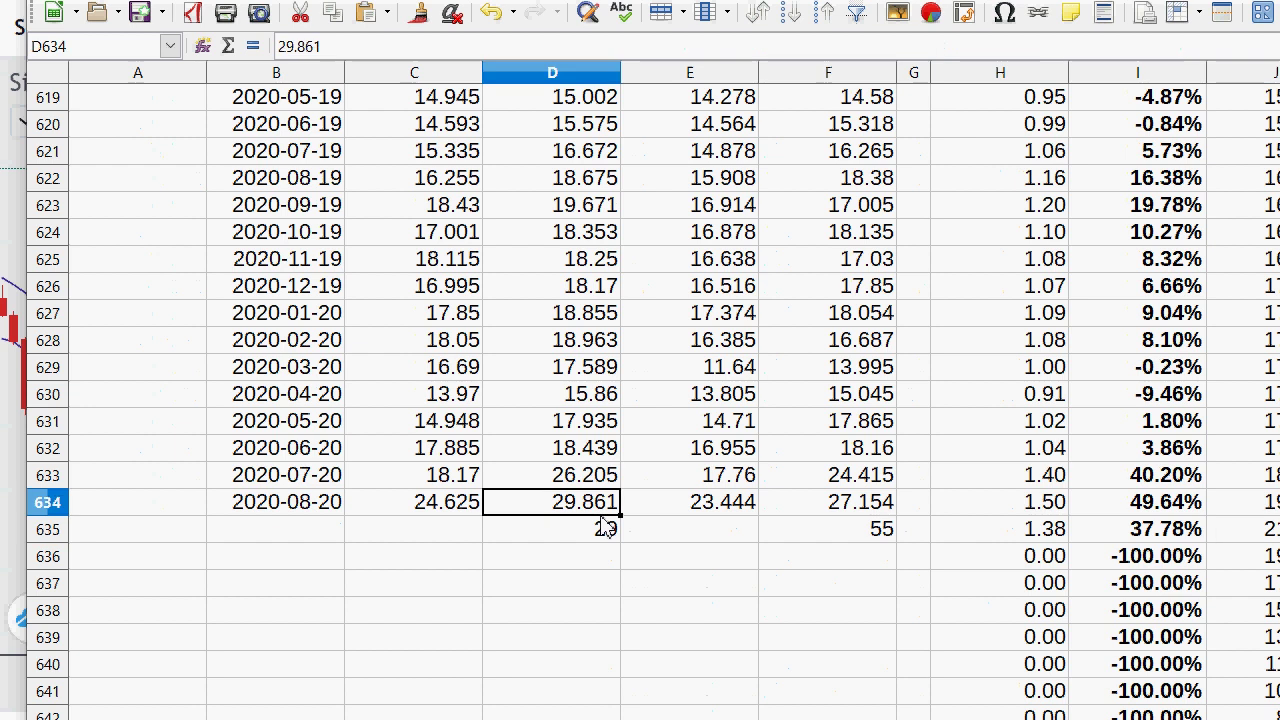
click(610, 535)
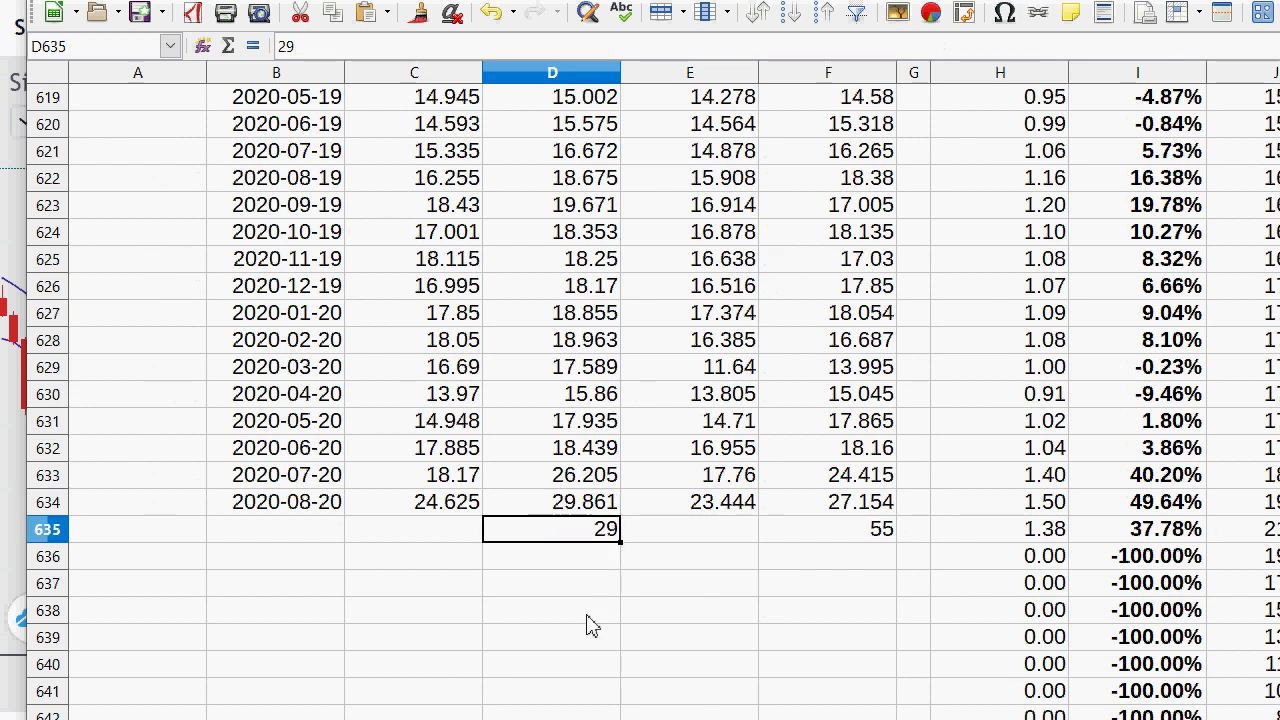
text(40)
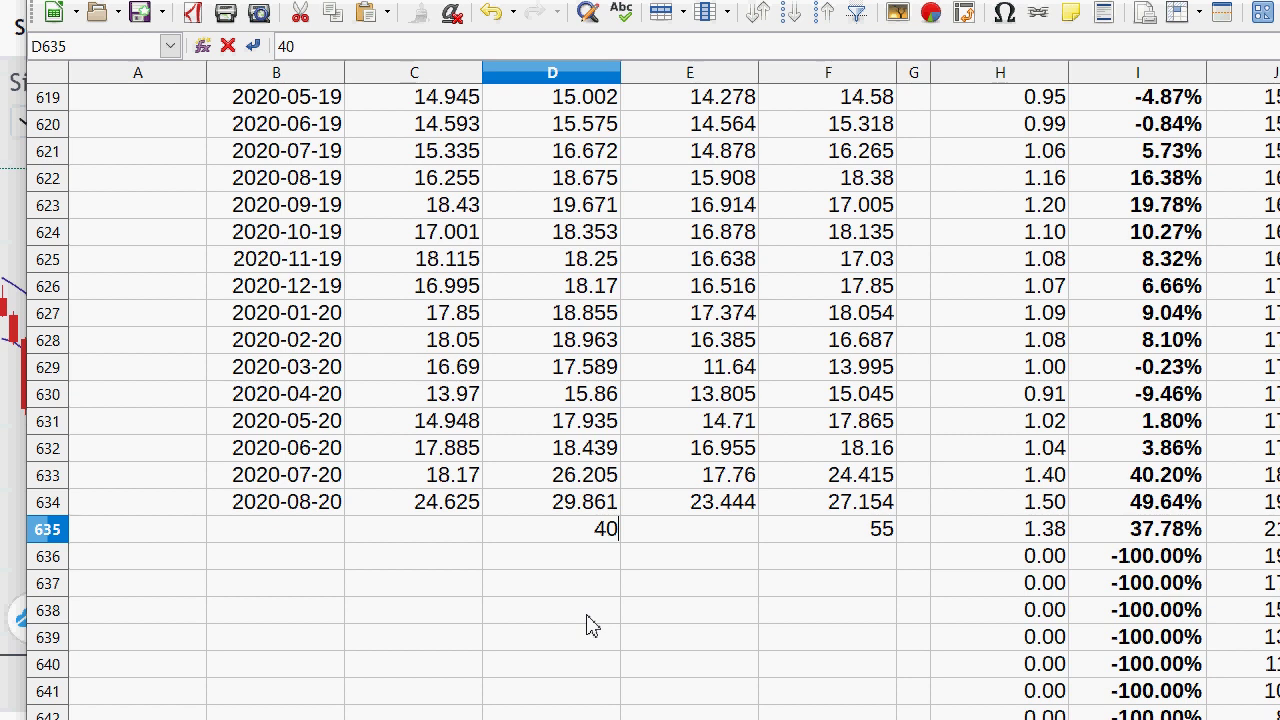
key(Tab)
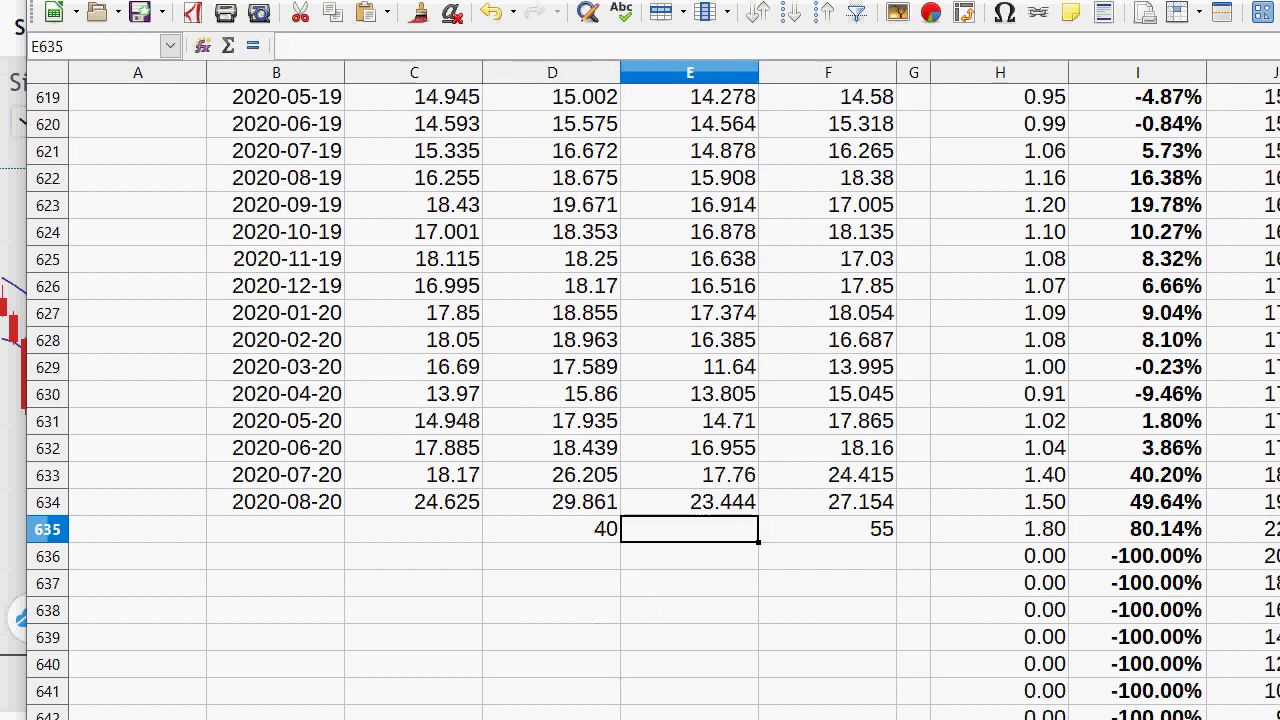
- Check the recalculated weighted average in J635 against the deviation in row 635
scroll(640, 400, right, 3)
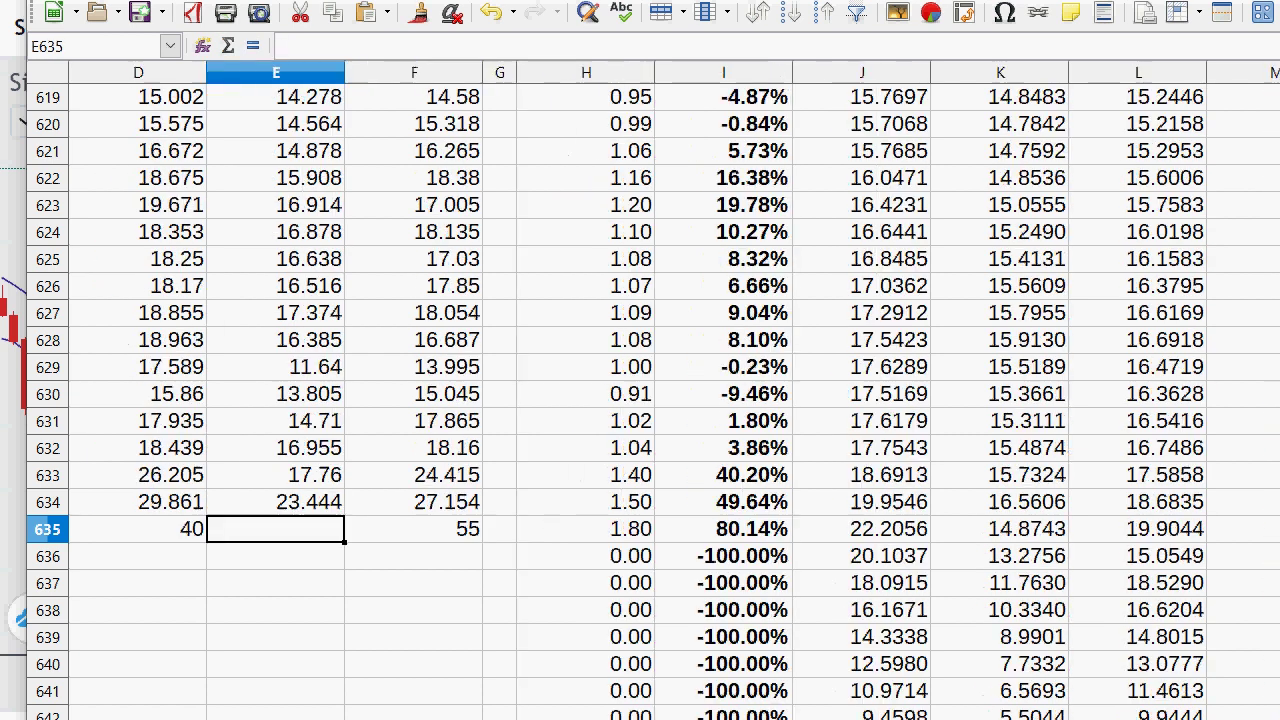
click(893, 536)
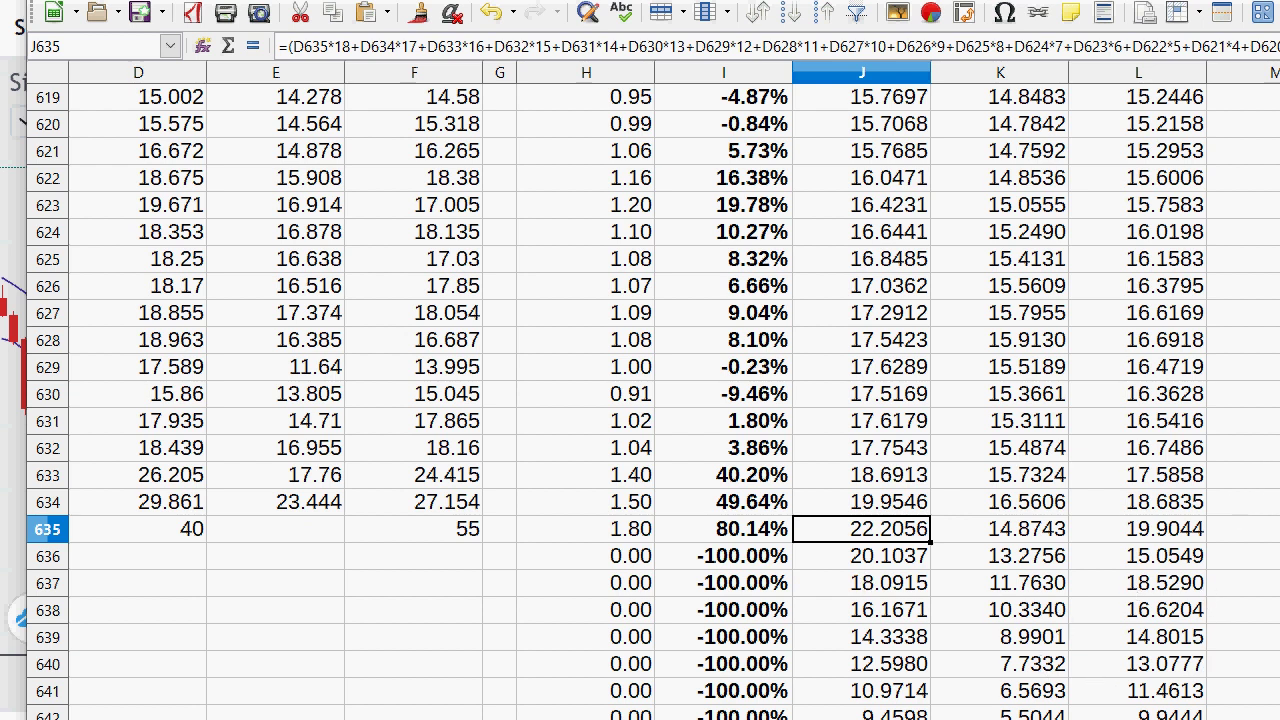
scroll(640, 390, left, 1)
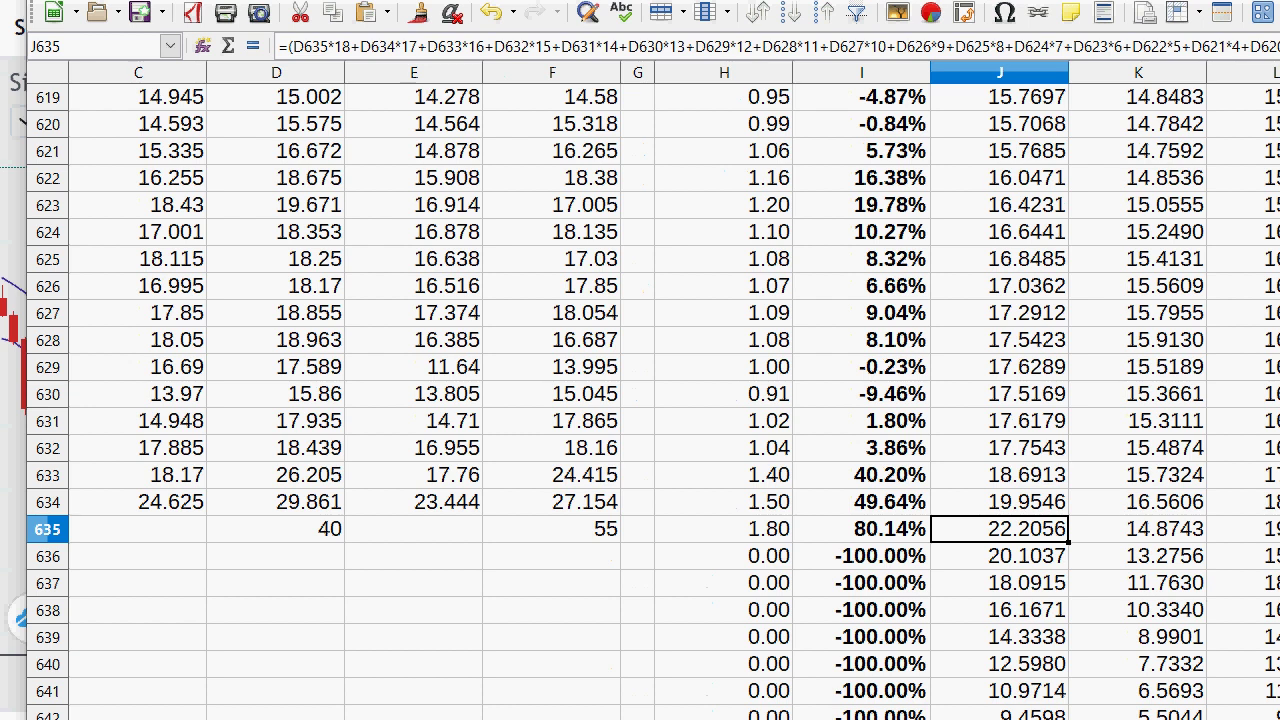